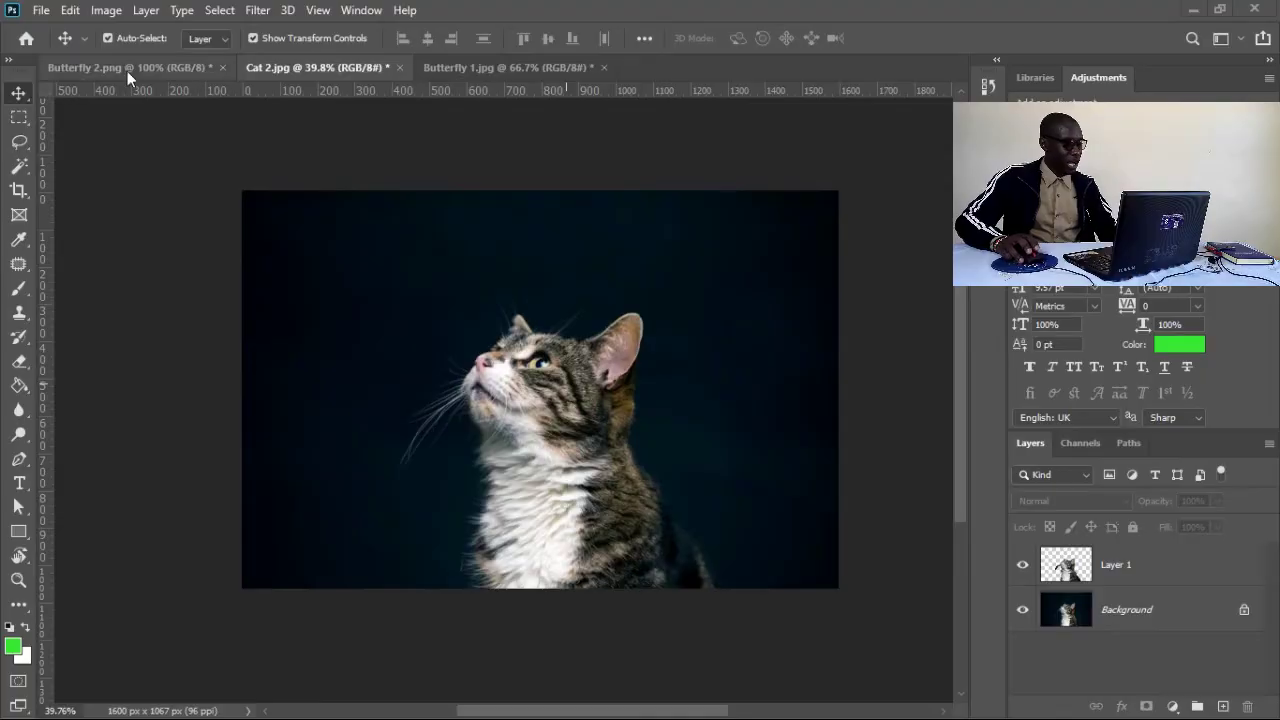
Copy the orange butterfly from Butterfly 2.png and paste it into Cat 2.jpg as Layer 2.
{"action": "key", "text": "ctrl+shift+Tab"}
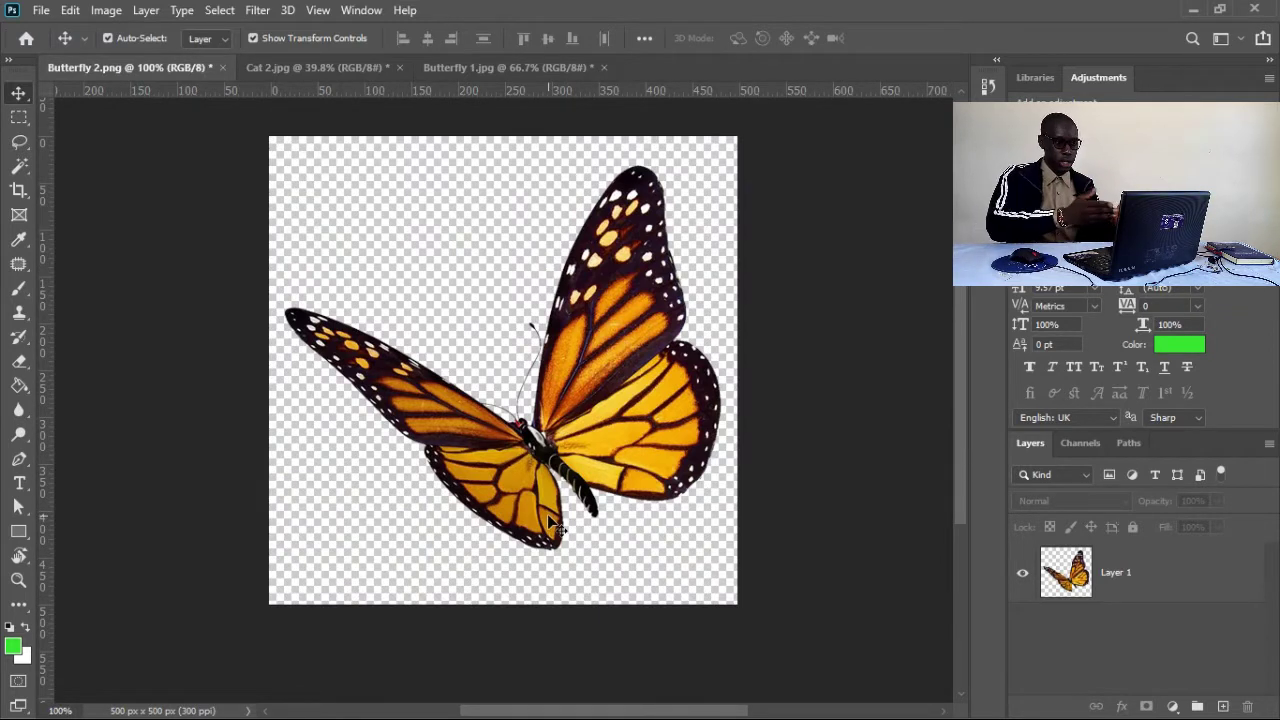
{"action": "left_click", "coordinate": [308, 66]}
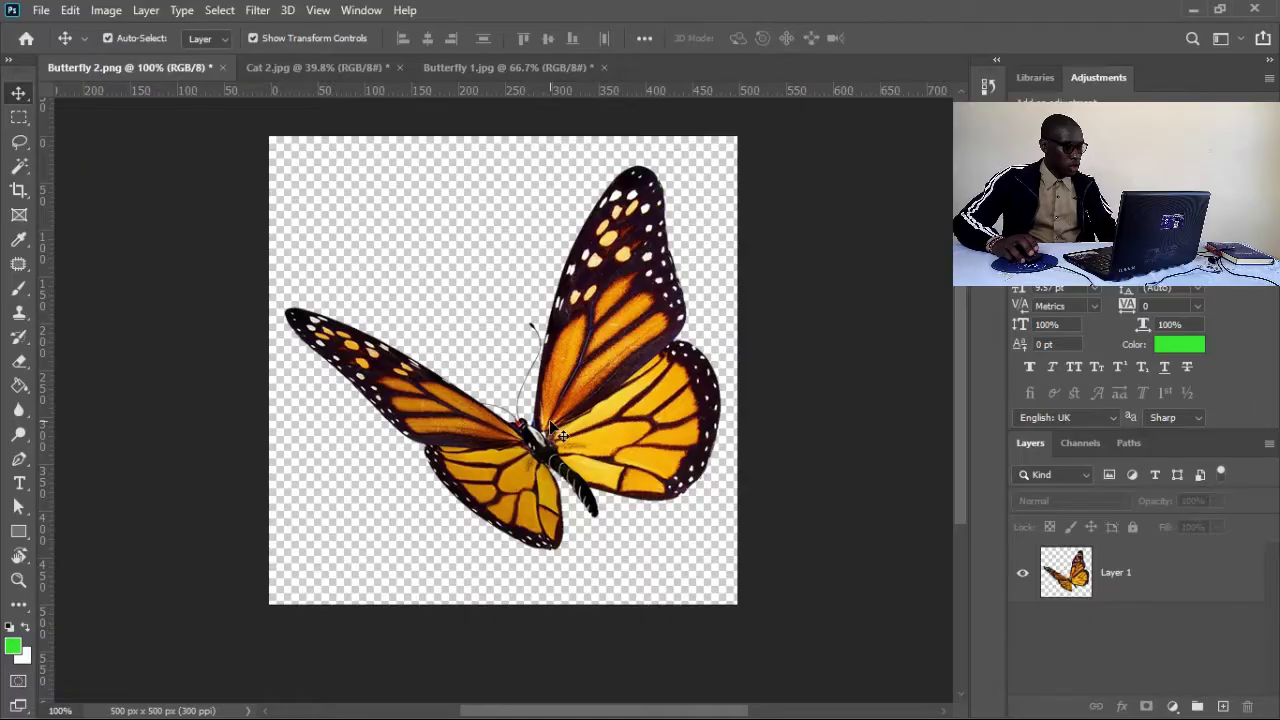
{"action": "mouse_move", "coordinate": [557, 422]}
{"action": "left_mouse_down"}
{"action": "mouse_move", "coordinate": [565, 402]}
{"action": "mouse_move", "coordinate": [483, 413]}
{"action": "mouse_move", "coordinate": [561, 432]}
{"action": "left_mouse_up"}
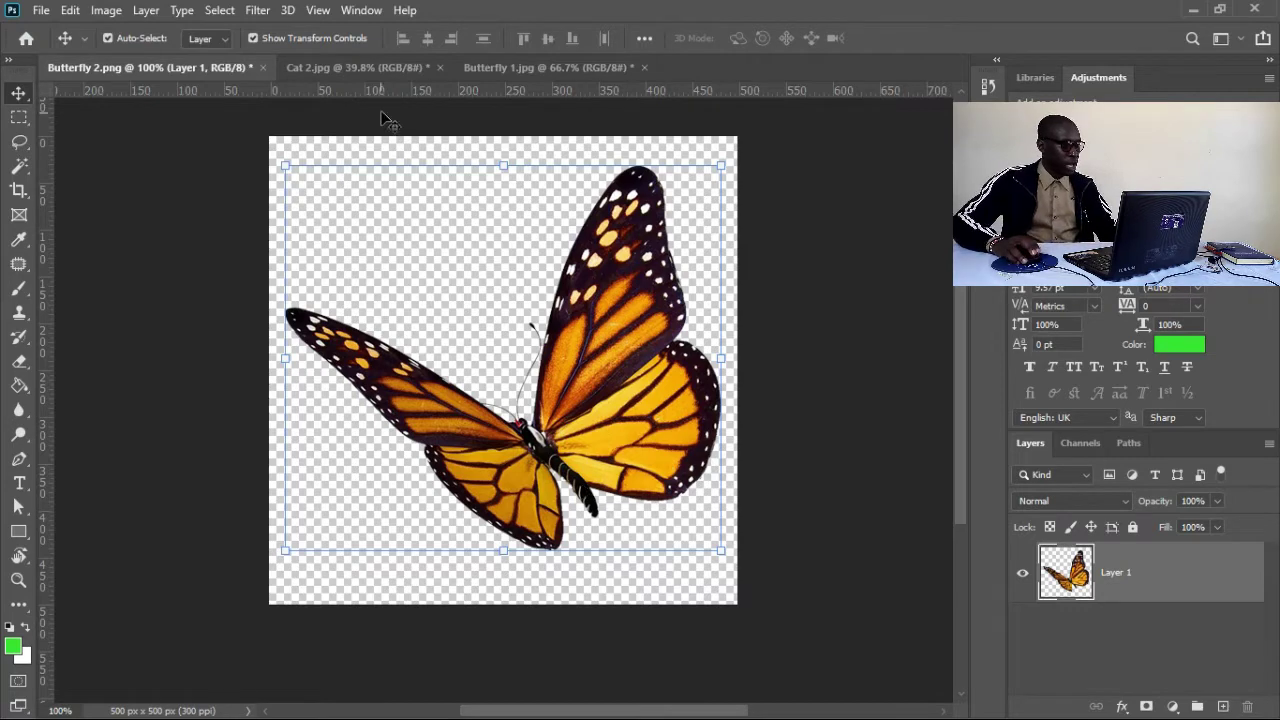
{"action": "left_click", "coordinate": [378, 68]}
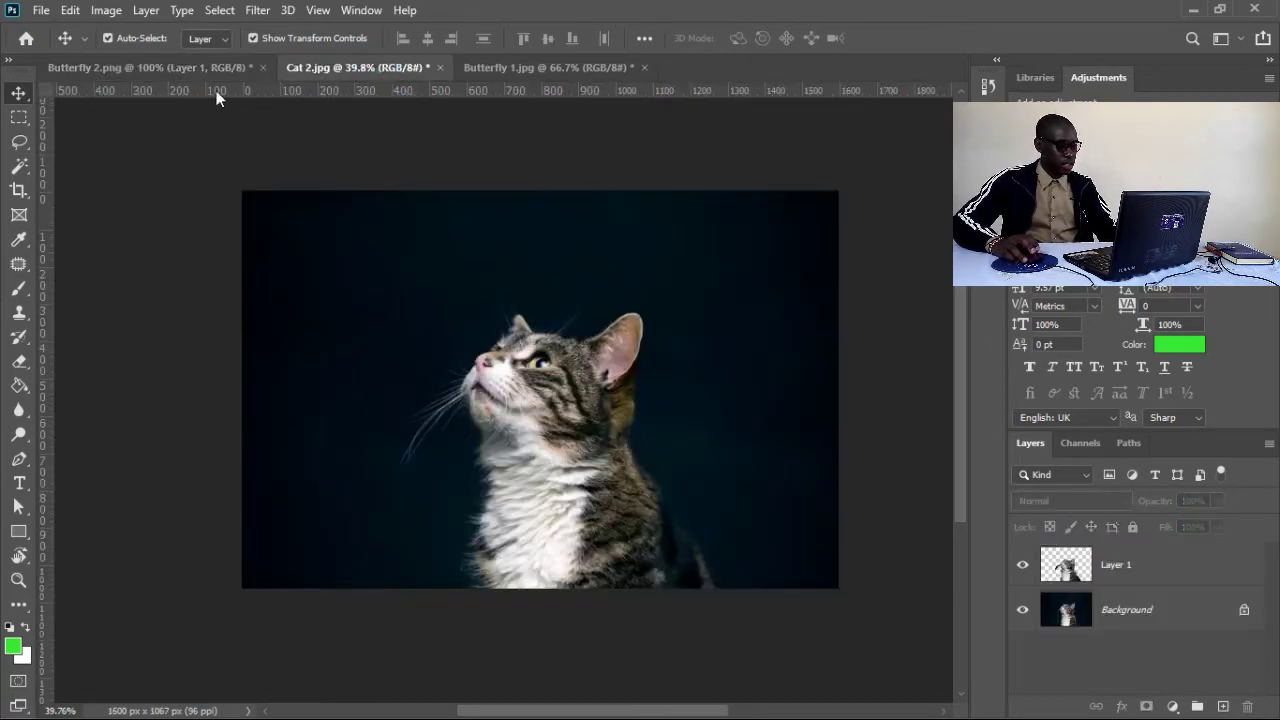
{"action": "left_click", "coordinate": [202, 67]}
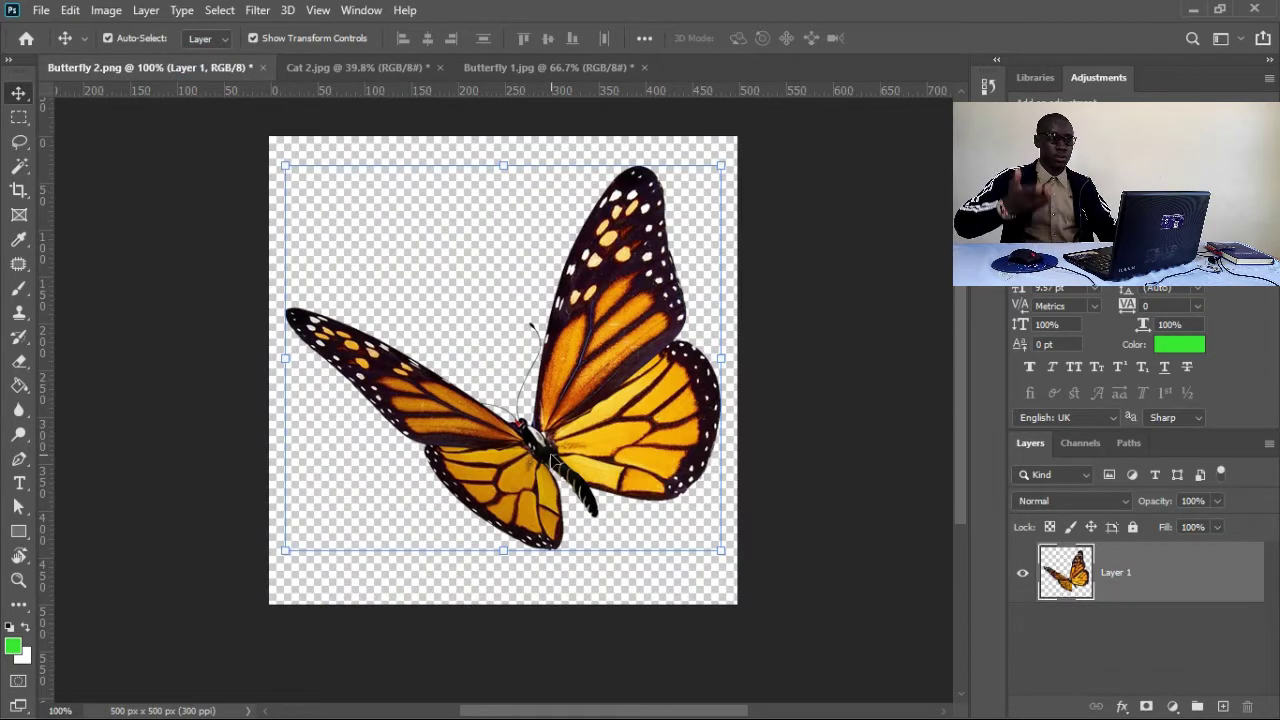
{"action": "left_click_drag", "start_coordinate": [348, 81], "coordinate": [611, 345]}
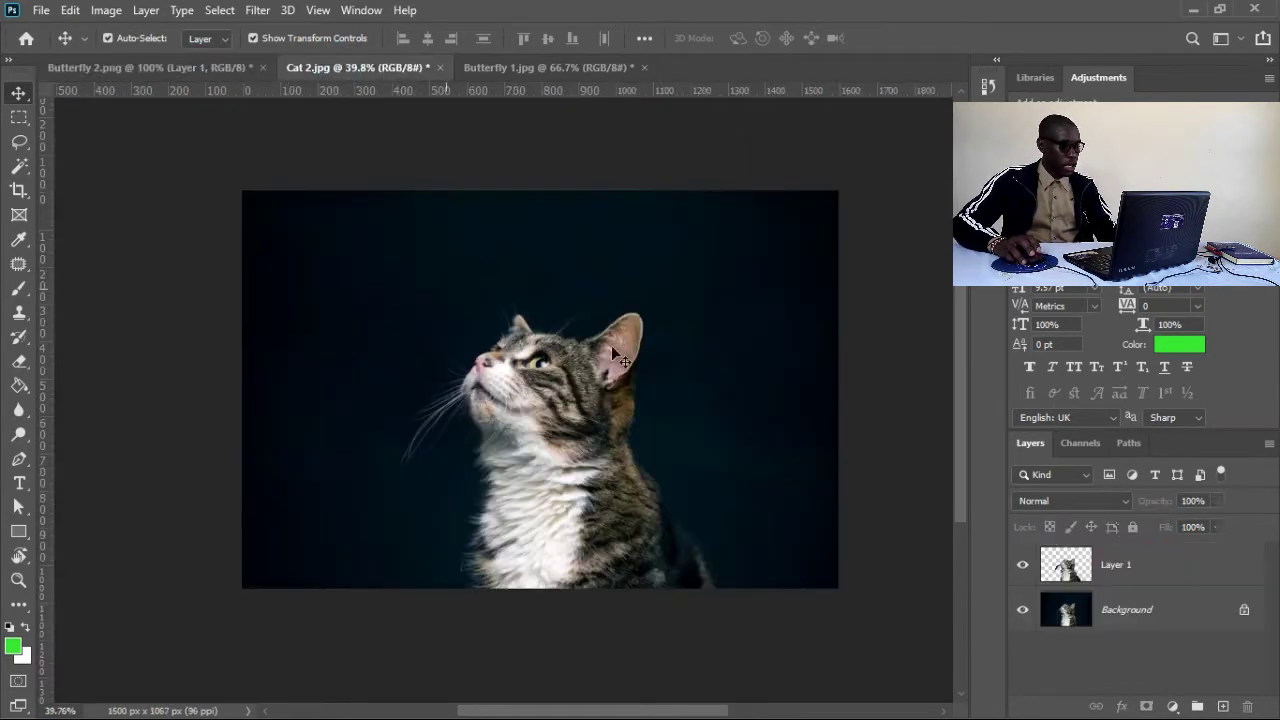
{"action": "left_click", "coordinate": [159, 69]}
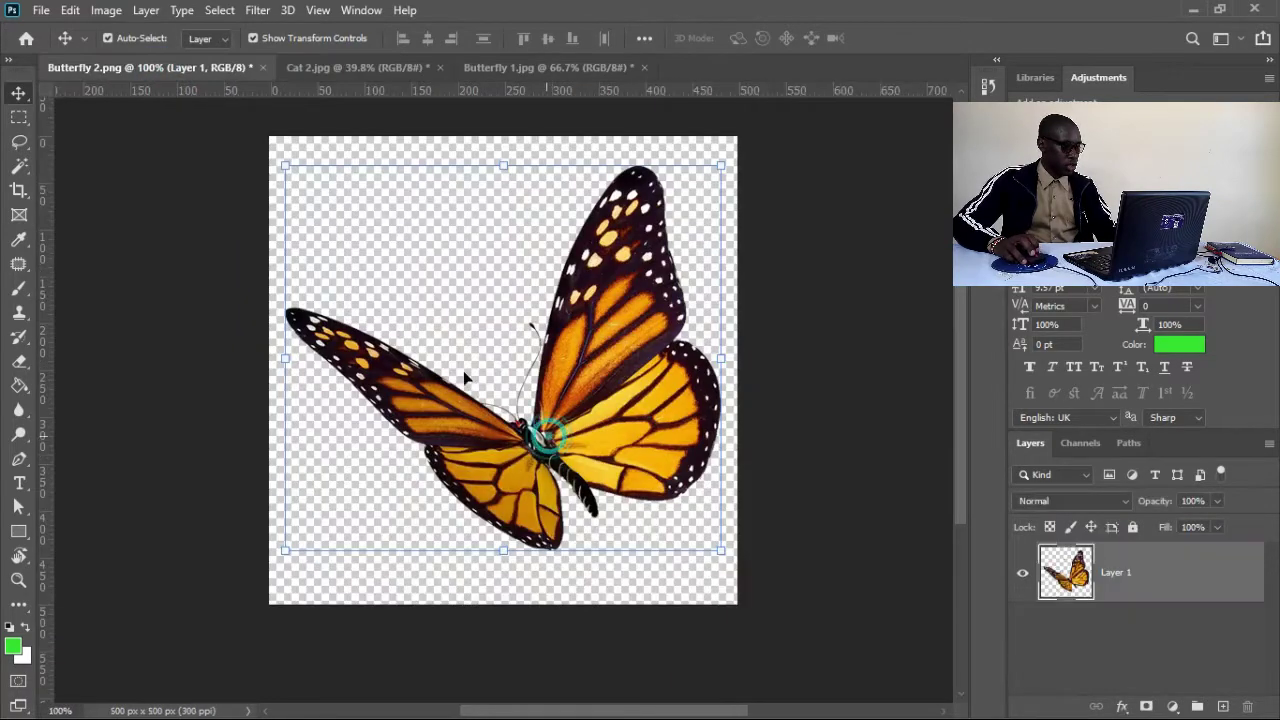
{"action": "left_click", "coordinate": [70, 10]}
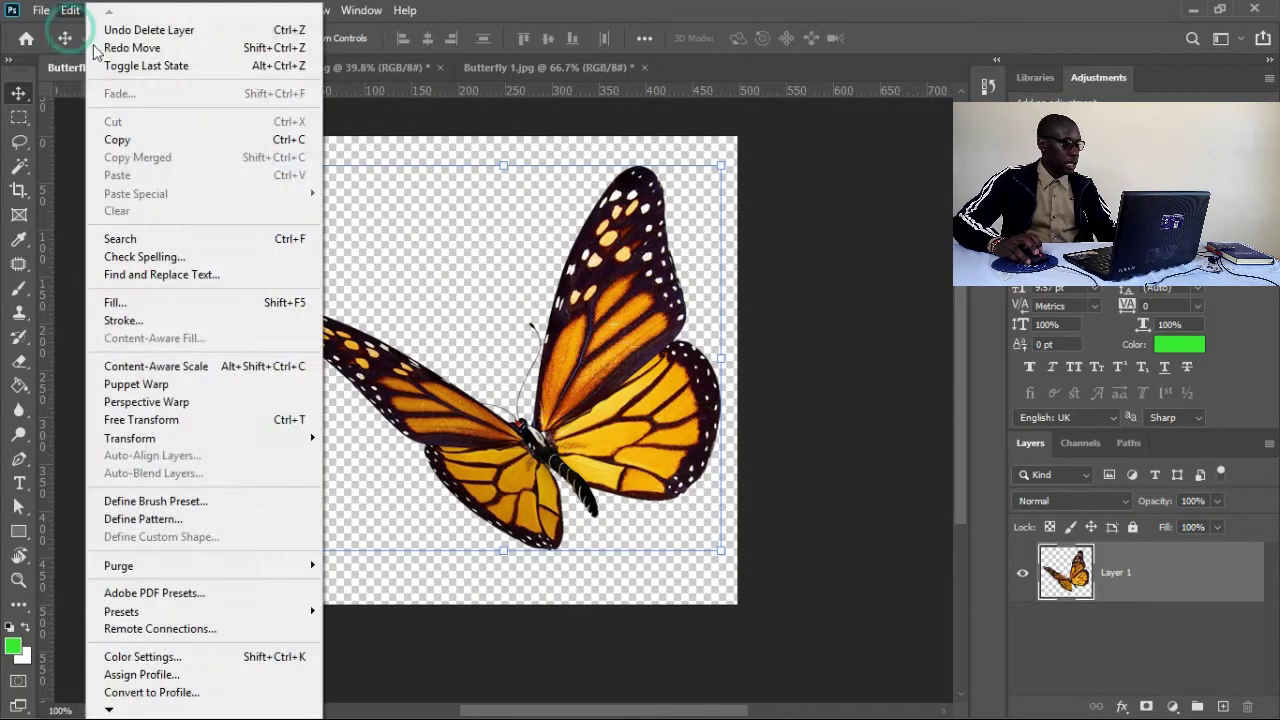
{"action": "left_click", "coordinate": [116, 140]}
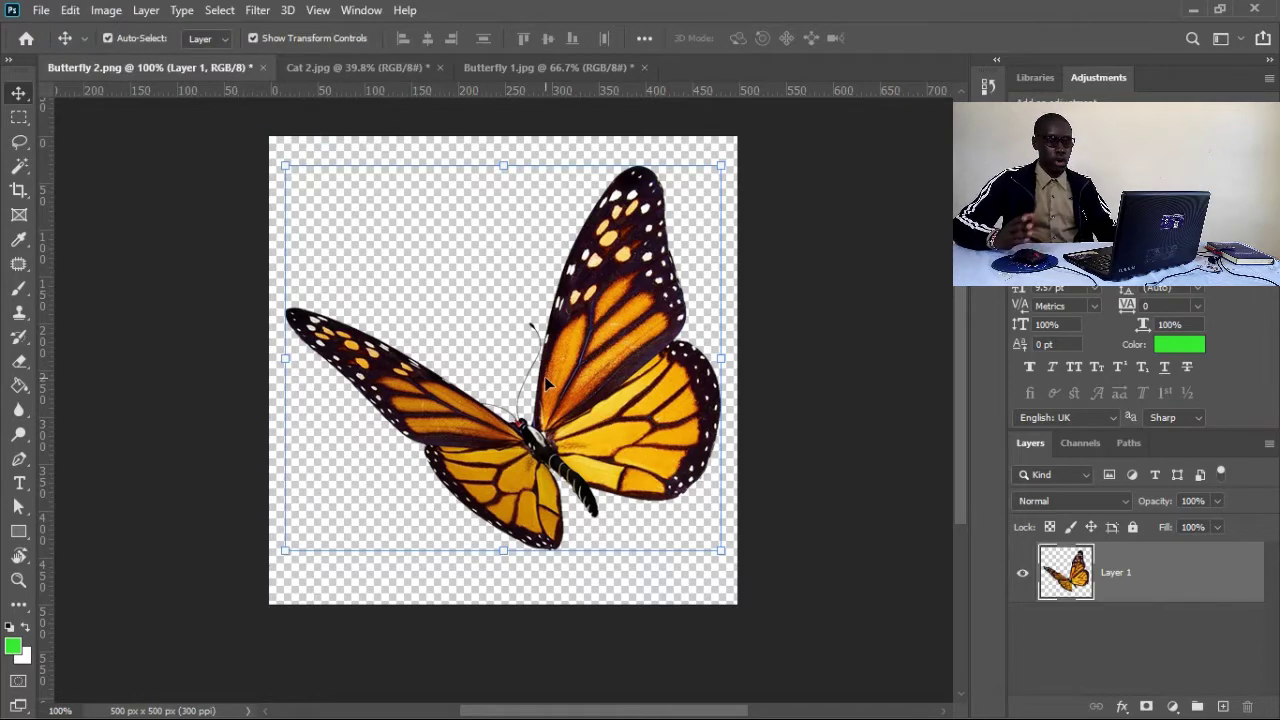
{"action": "left_click", "coordinate": [330, 67]}
{"action": "left_click", "coordinate": [70, 10]}
{"action": "left_click", "coordinate": [114, 174]}
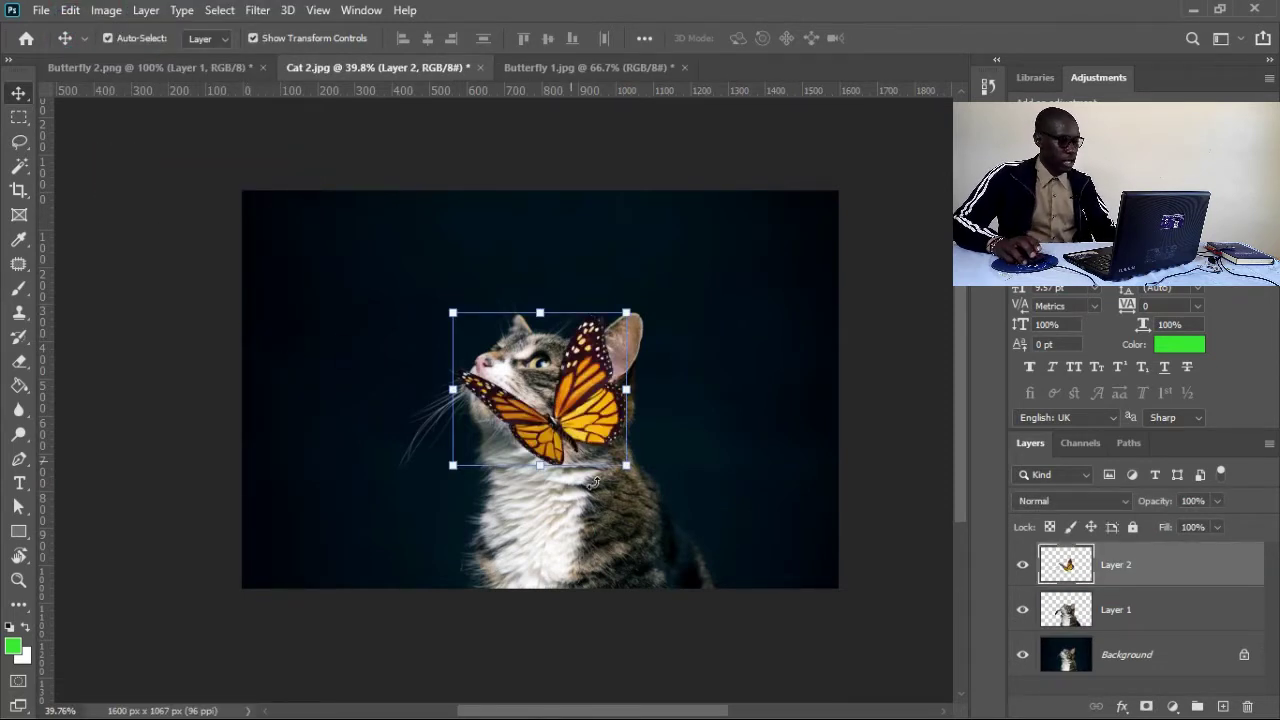
Flip the butterfly horizontally, shrink it and move it up off the cat's face.
{"action": "left_click_drag", "start_coordinate": [563, 422], "coordinate": [411, 372]}
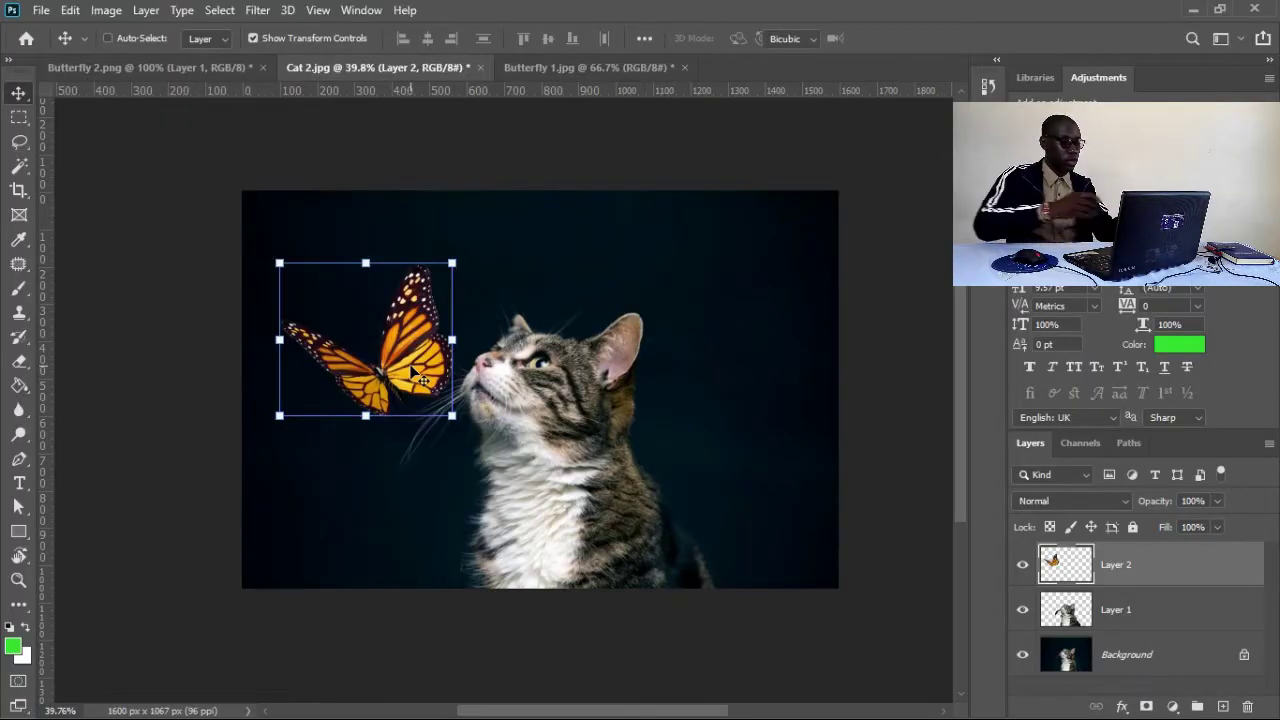
{"action": "key", "text": "ctrl+t"}
{"action": "right_click", "coordinate": [414, 370]}
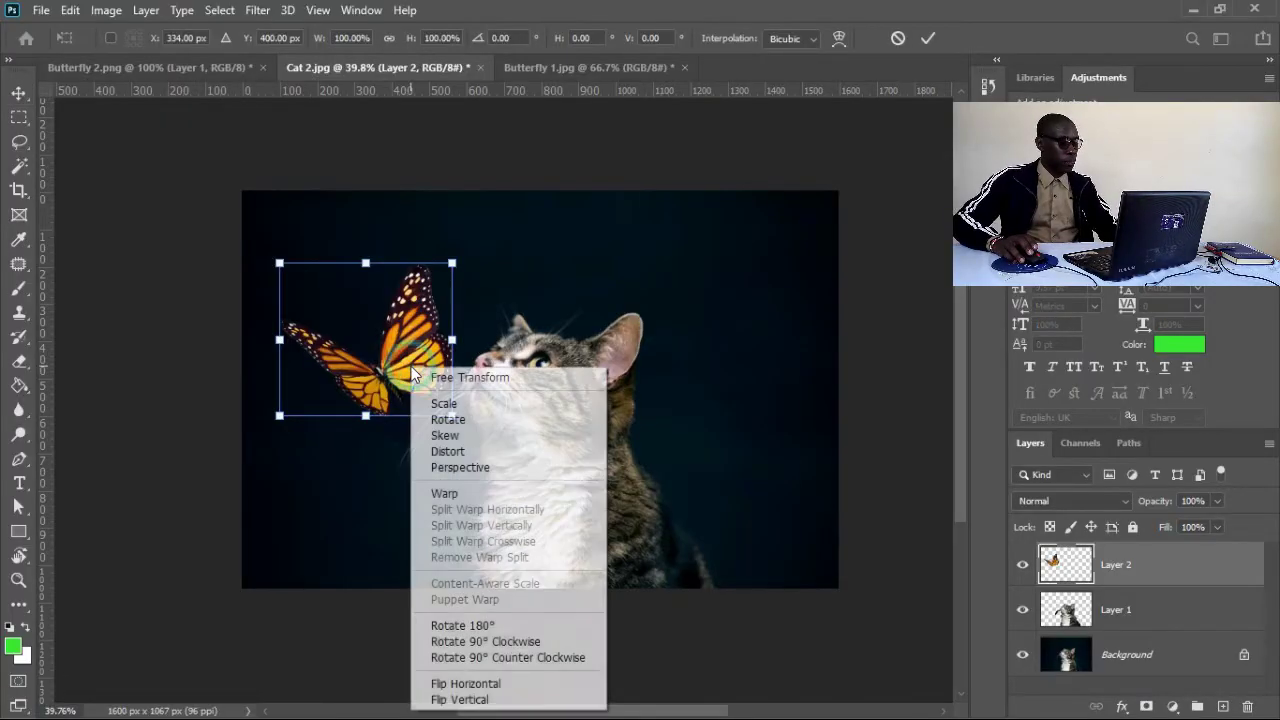
{"action": "left_click", "coordinate": [491, 690]}
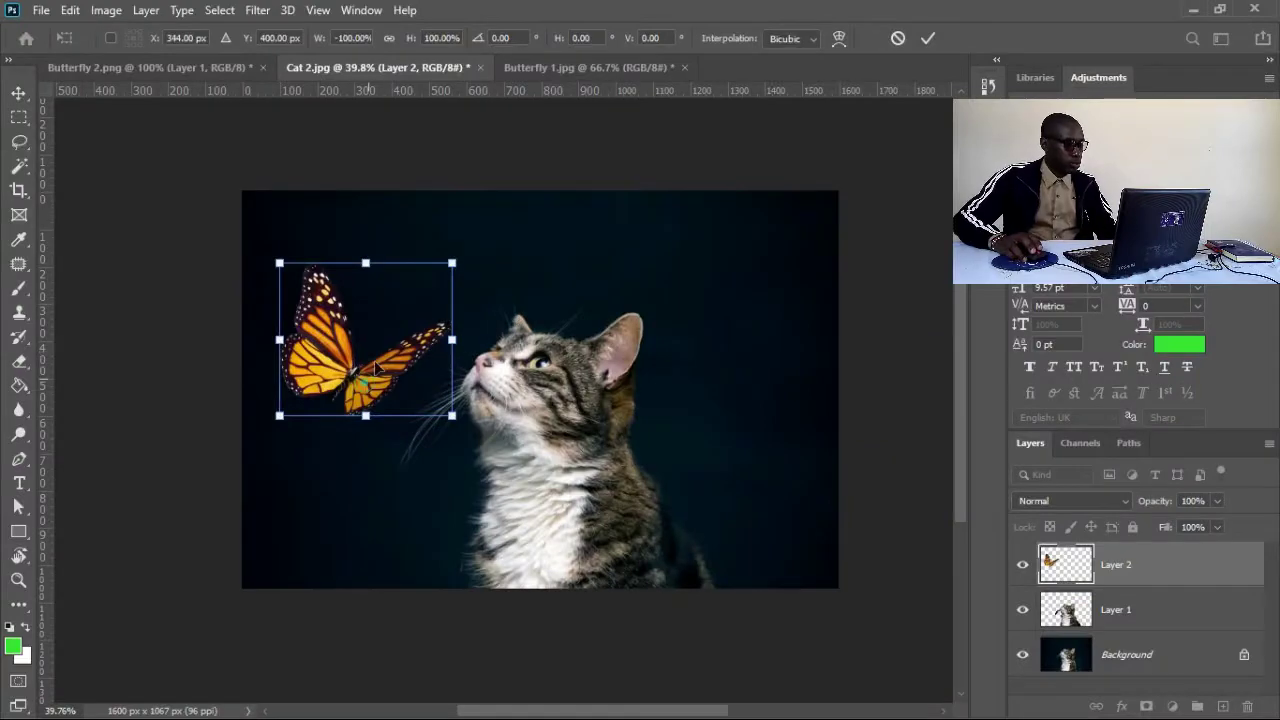
{"action": "left_click_drag", "start_coordinate": [378, 368], "coordinate": [407, 311]}
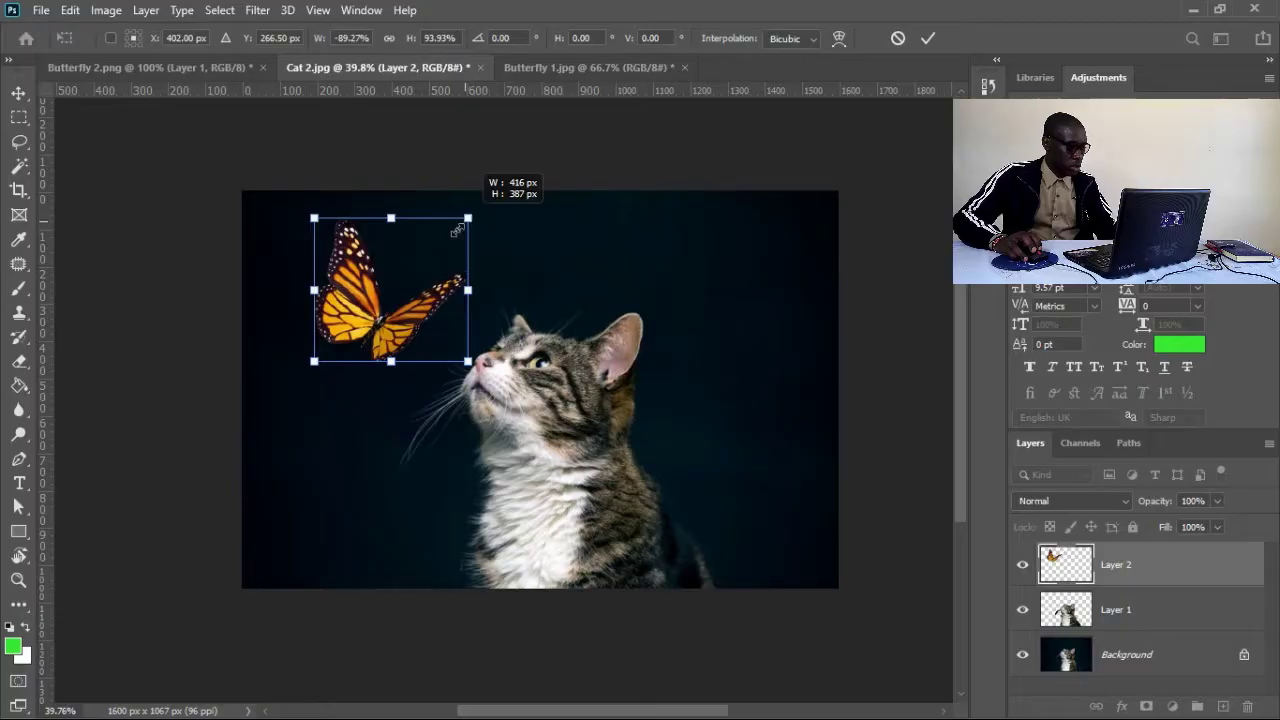
{"action": "left_click_drag", "start_coordinate": [458, 230], "coordinate": [396, 286]}
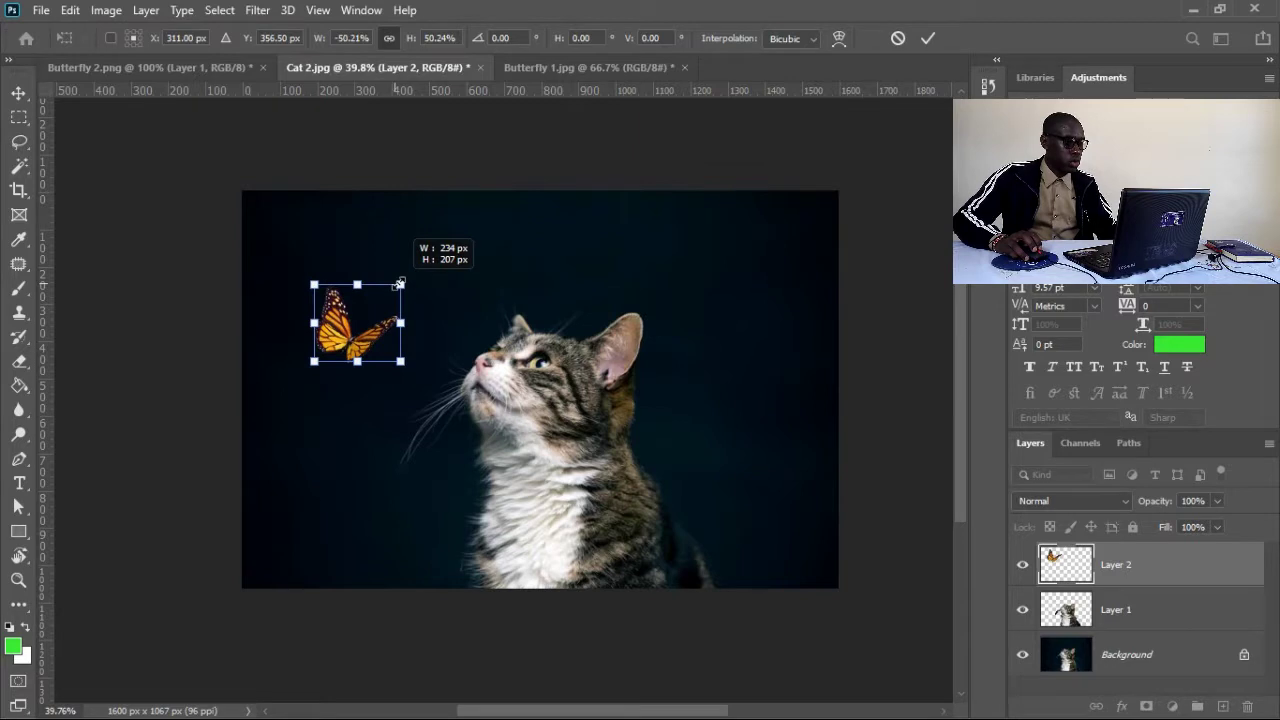
{"action": "mouse_move", "coordinate": [397, 288]}
{"action": "left_mouse_down"}
{"action": "mouse_move", "coordinate": [420, 262]}
{"action": "mouse_move", "coordinate": [437, 266]}
{"action": "mouse_move", "coordinate": [413, 312]}
{"action": "mouse_move", "coordinate": [417, 301]}
{"action": "left_mouse_up"}
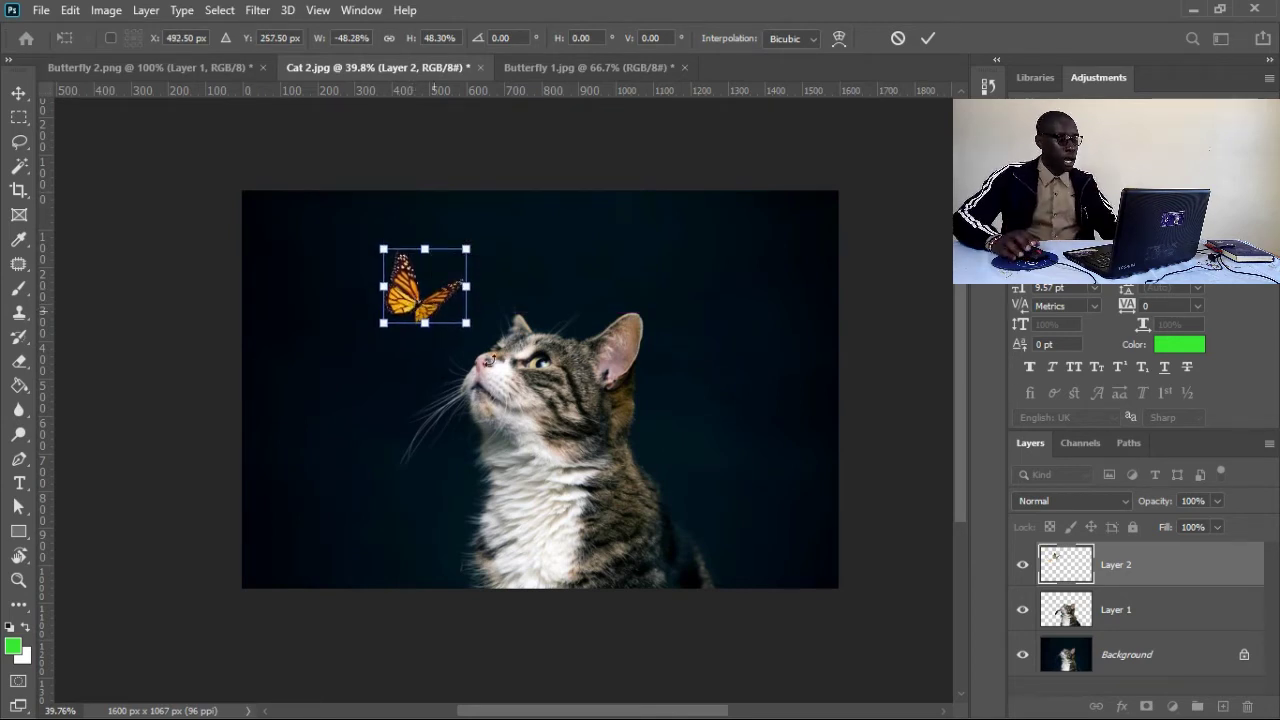
{"action": "key", "text": "Return"}
{"action": "left_click", "coordinate": [300, 337]}
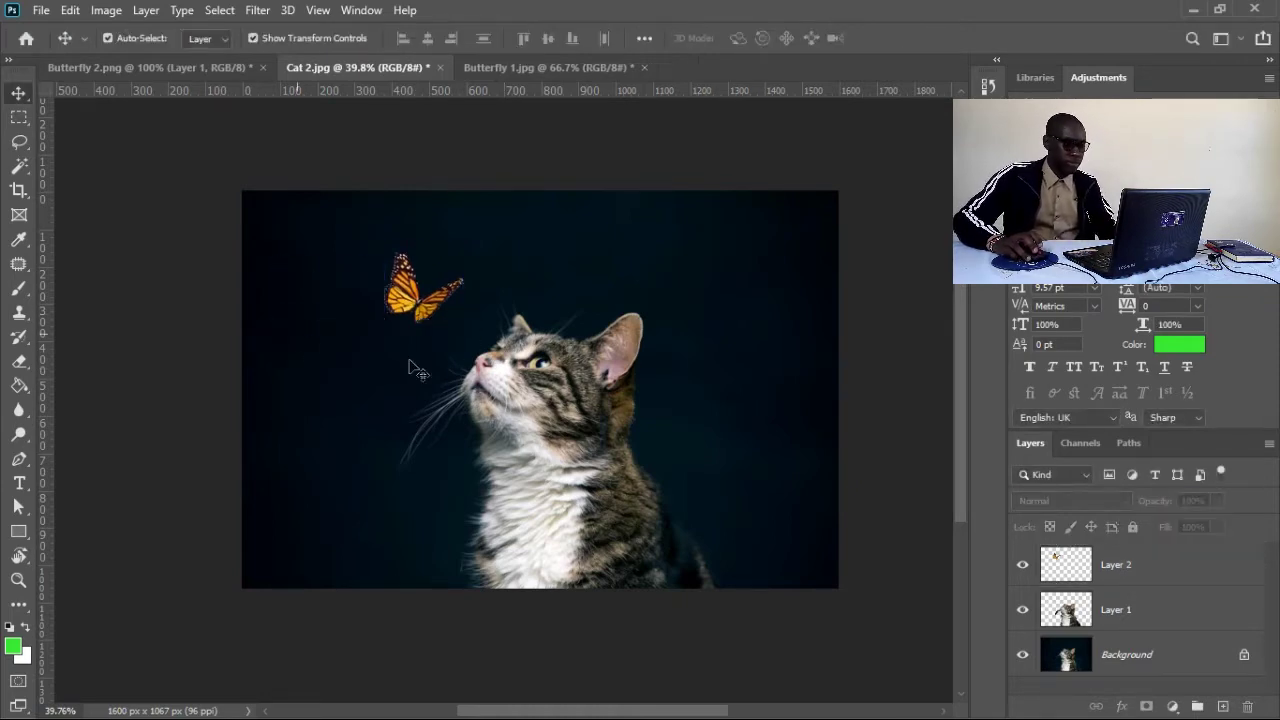
Fine-tune the butterfly to about 111.56% size in the dark space above the cat's nose.
{"action": "key", "text": "ctrl+space"}
{"action": "left_click_drag", "start_coordinate": [438, 302], "coordinate": [523, 345]}
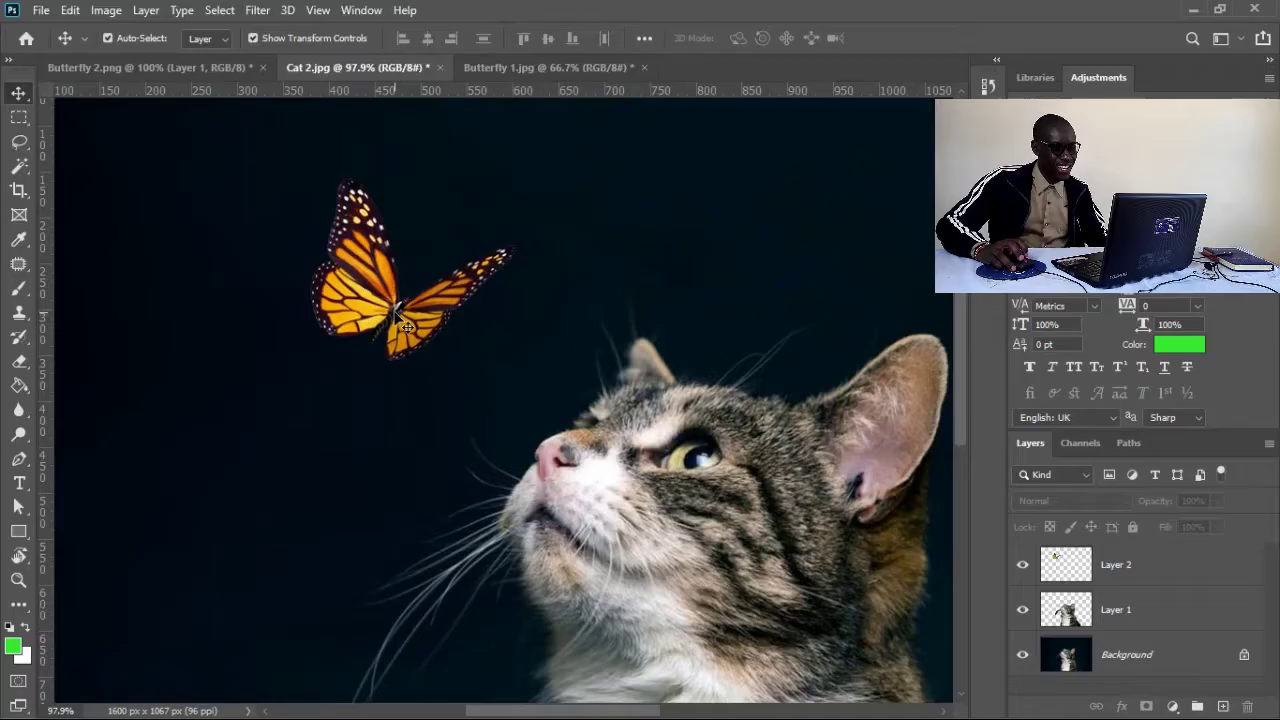
{"action": "left_click_drag", "start_coordinate": [404, 318], "coordinate": [404, 327]}
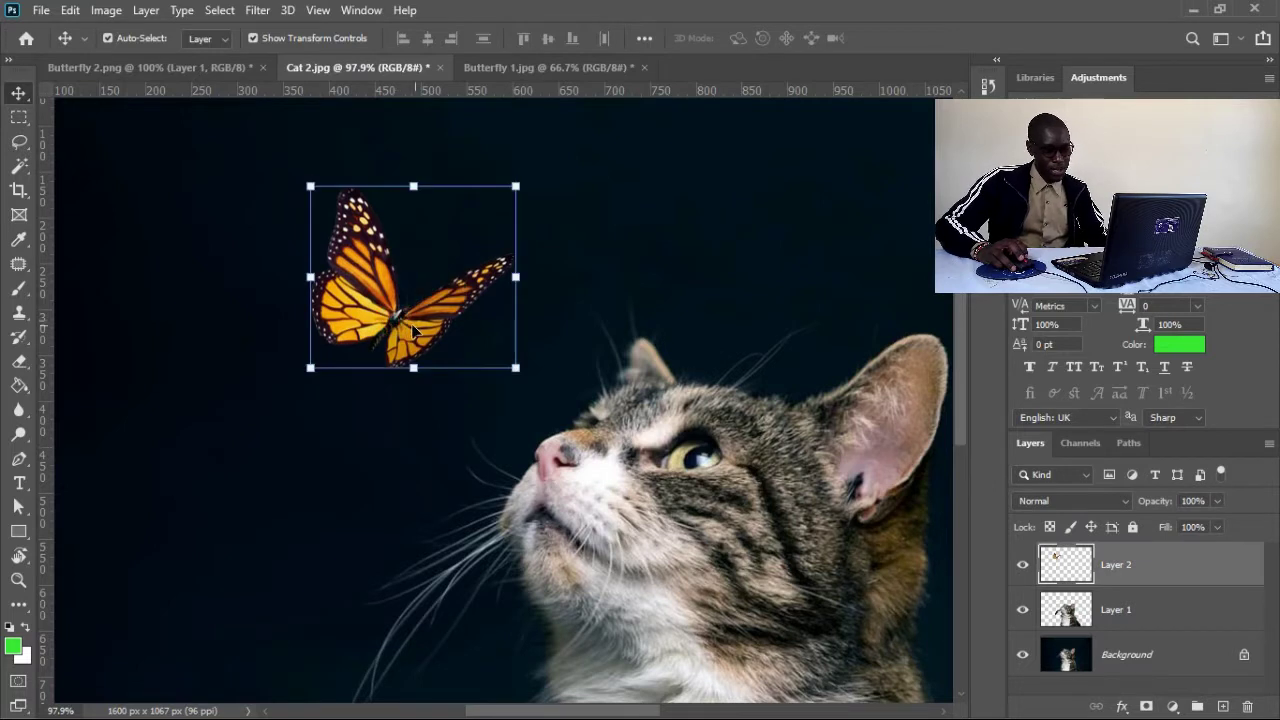
{"action": "left_click_drag", "start_coordinate": [517, 366], "coordinate": [539, 390]}
{"action": "left_click_drag", "start_coordinate": [420, 344], "coordinate": [413, 334]}
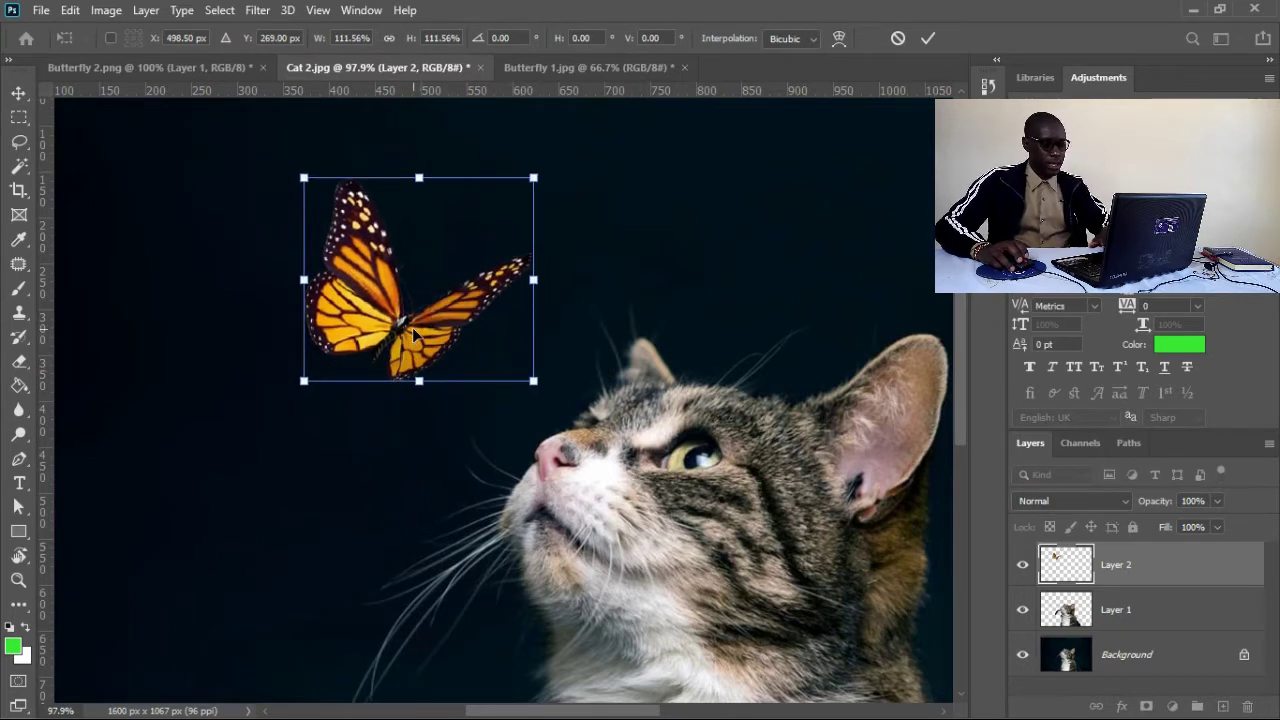
{"action": "key", "text": "Return"}
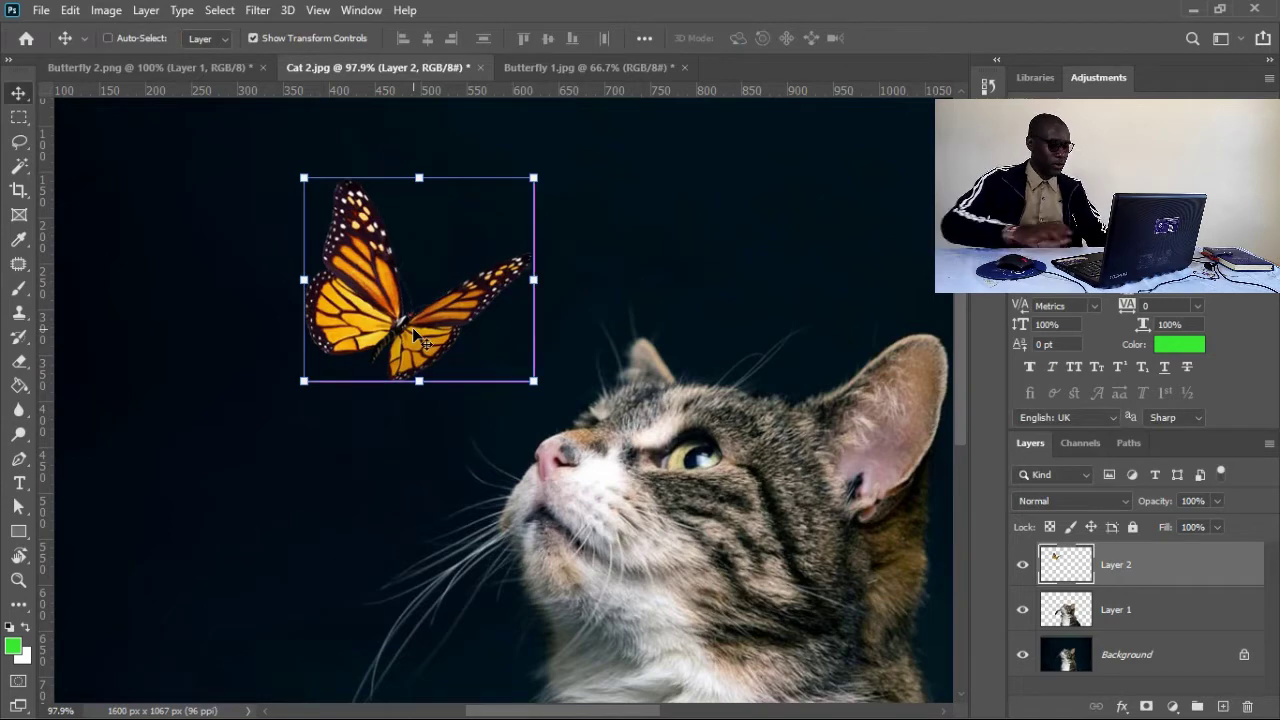
{"action": "key", "text": "ctrl+0"}
{"action": "left_click", "coordinate": [605, 425]}
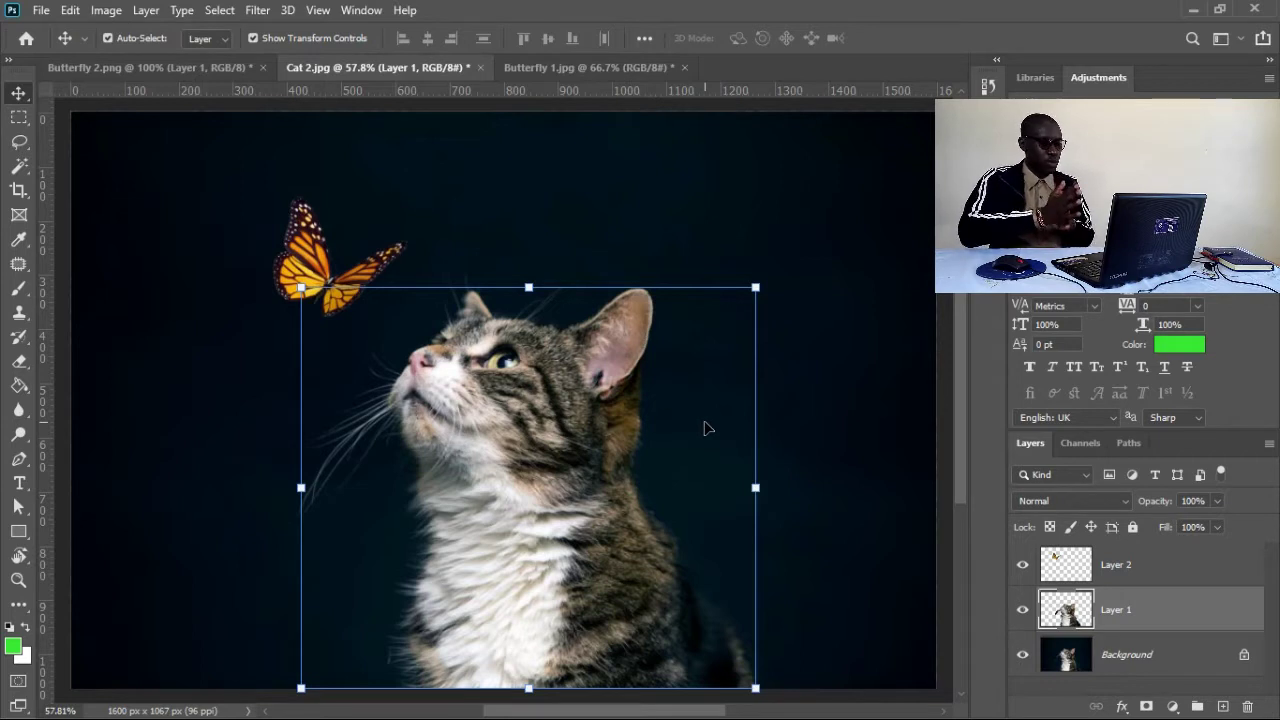
Rename Layer 1 to Cat and Layer 2 to Butterfly, then duplicate Butterfly with Ctrl+J.
{"action": "left_click", "coordinate": [327, 280]}
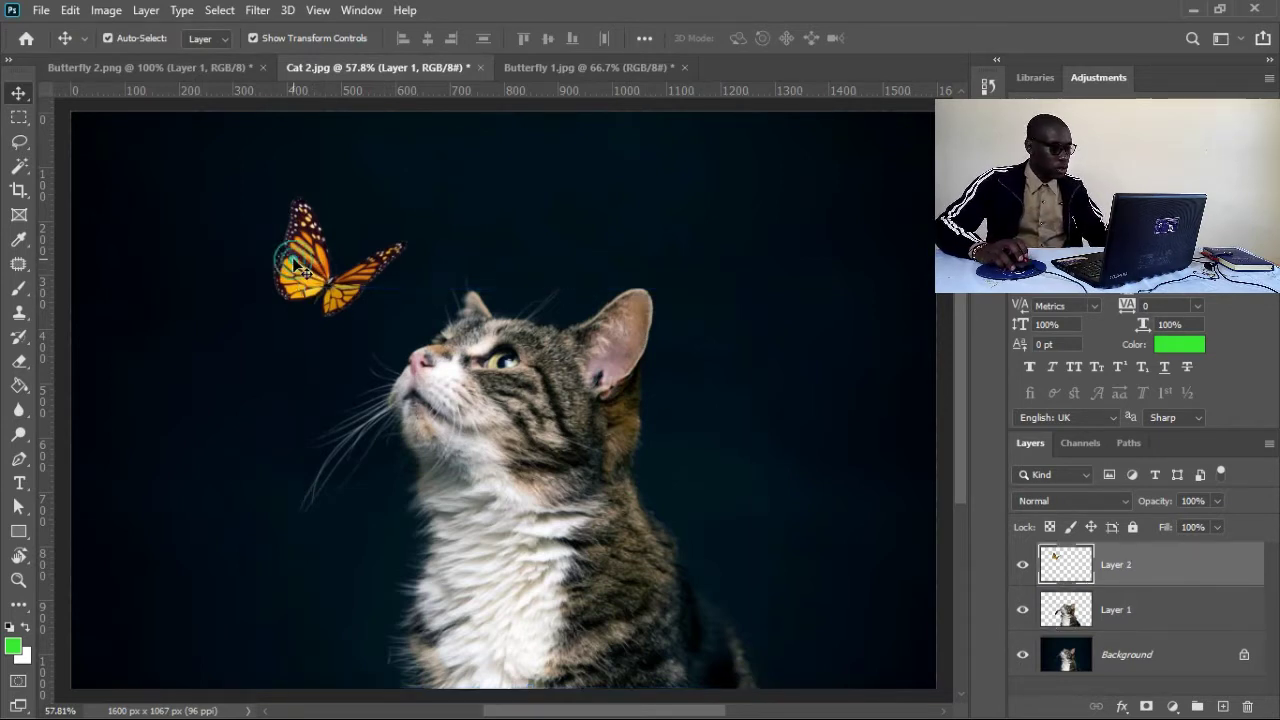
{"action": "double_click", "coordinate": [1110, 610]}
{"action": "type", "text": "Ca"}
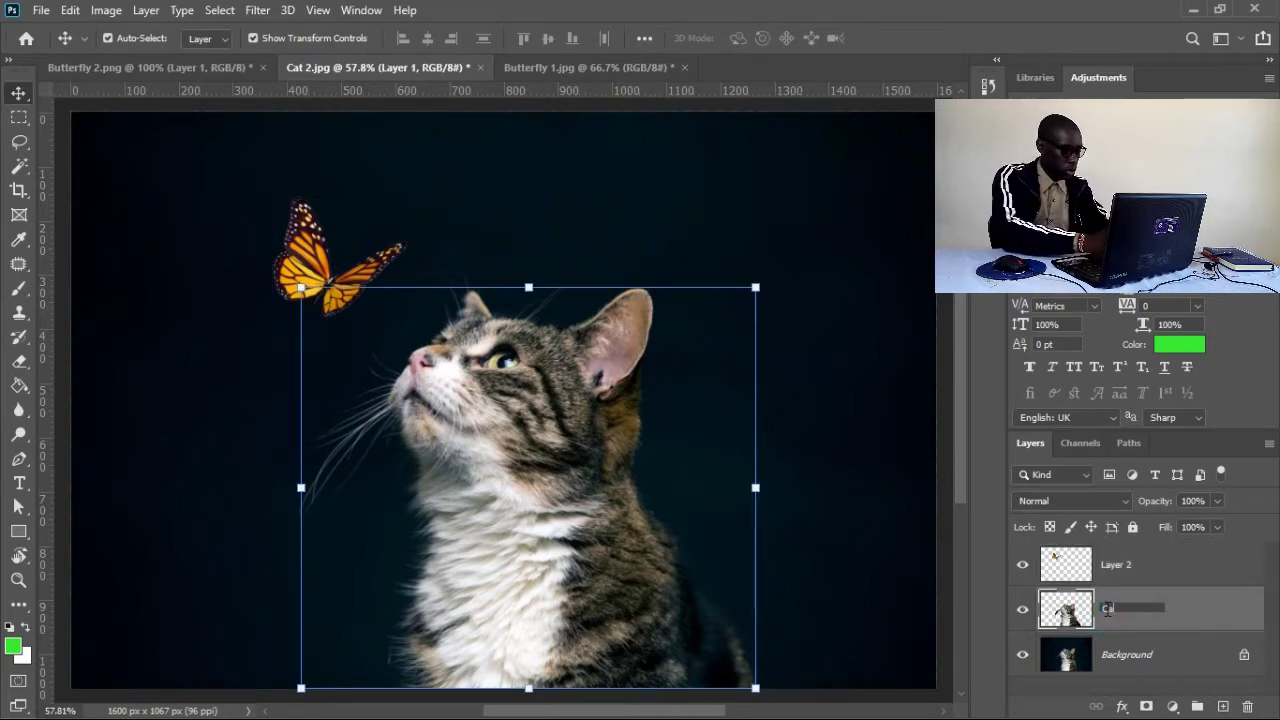
{"action": "key", "text": "Return"}
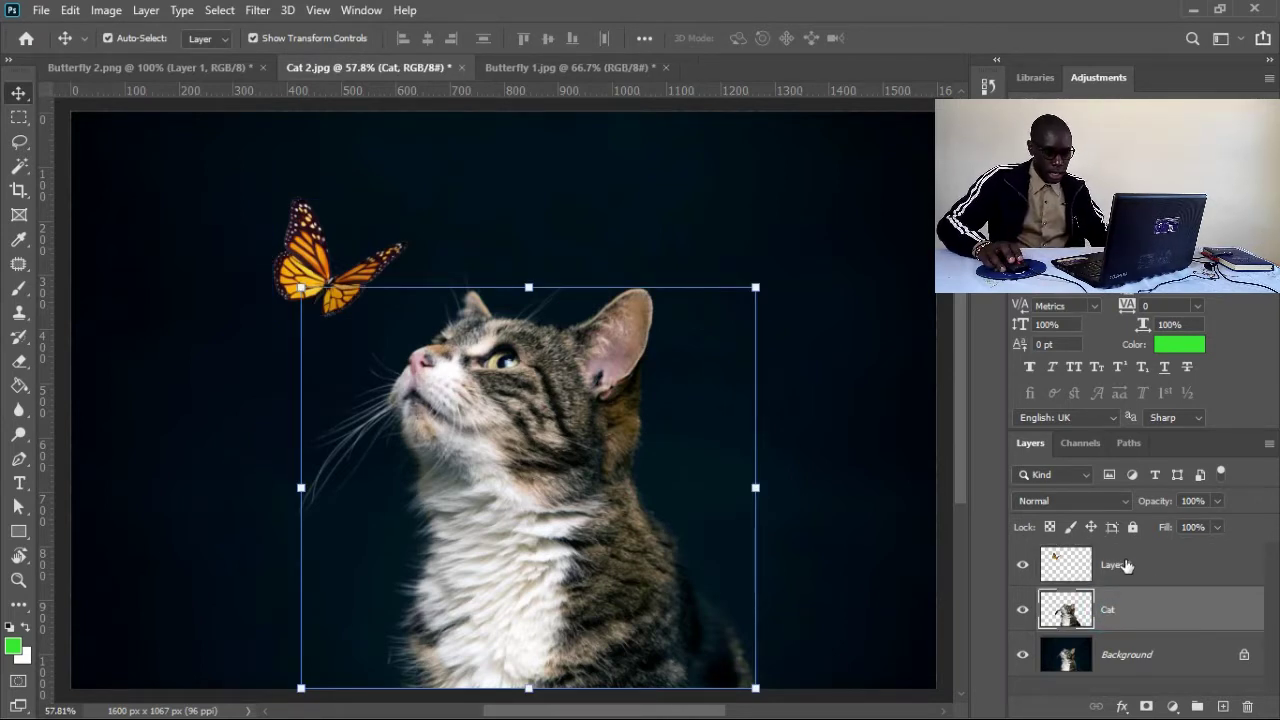
{"action": "left_click", "coordinate": [1124, 563]}
{"action": "type", "text": "Butte"}
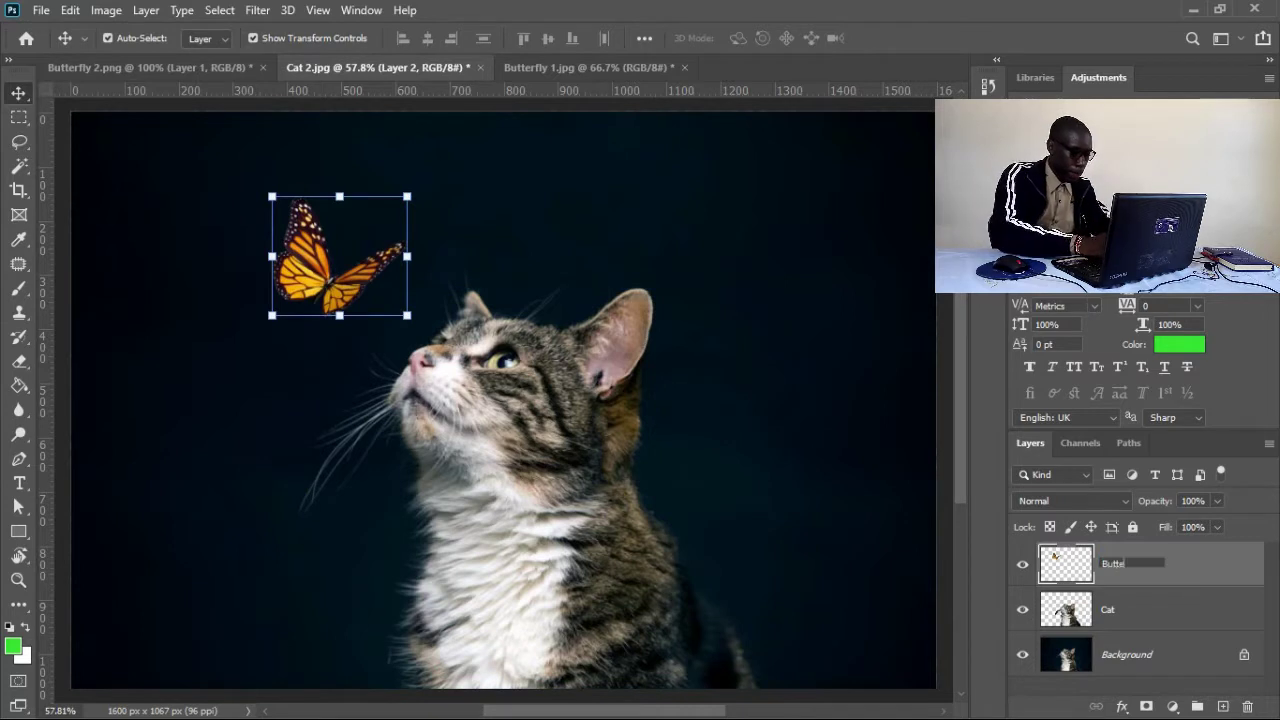
{"action": "type", "text": "rfly"}
{"action": "key", "text": "Return"}
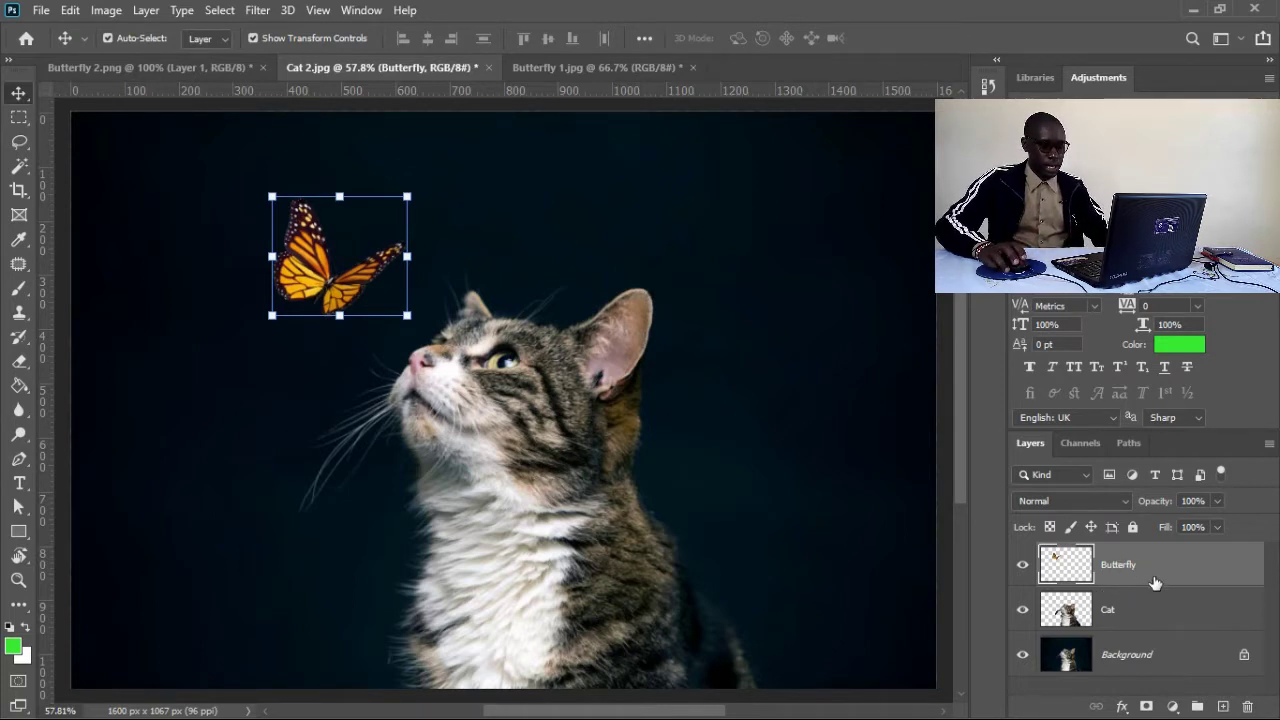
{"action": "key", "text": "ctrl+j"}
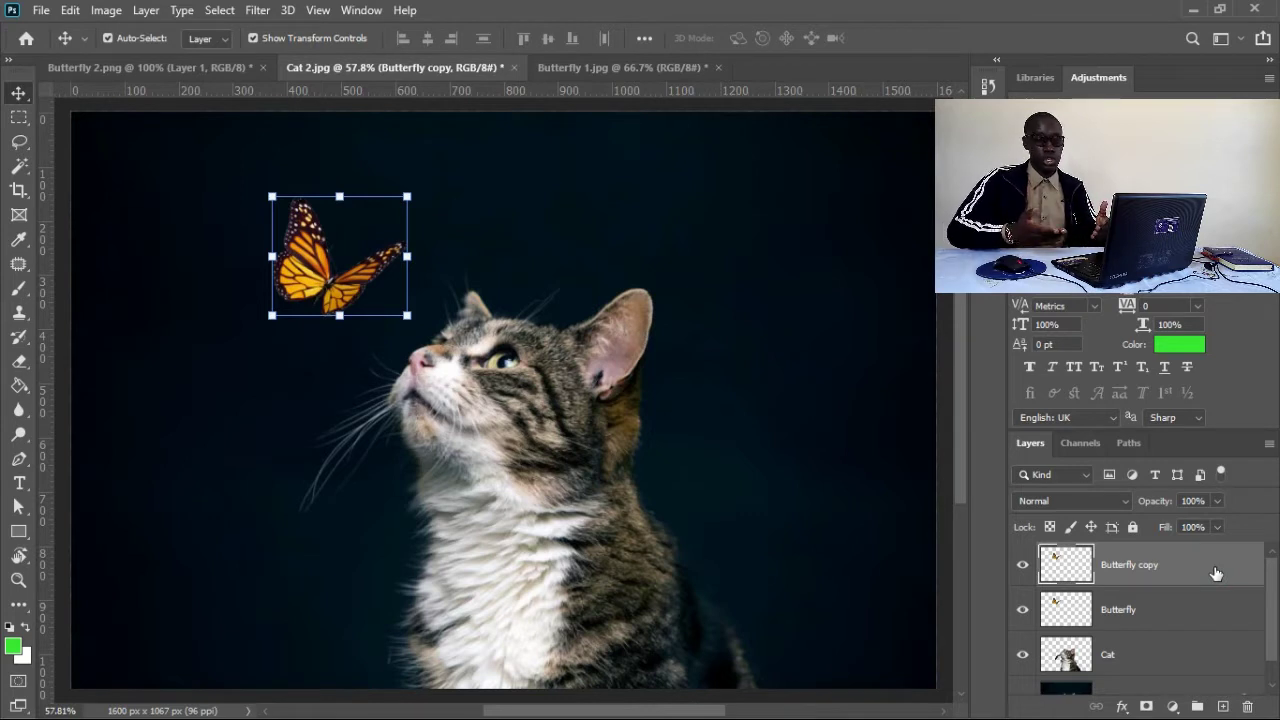
Put the Butterfly copy layer into a new layer group, Group 1.
{"action": "key", "text": "ctrl+g"}
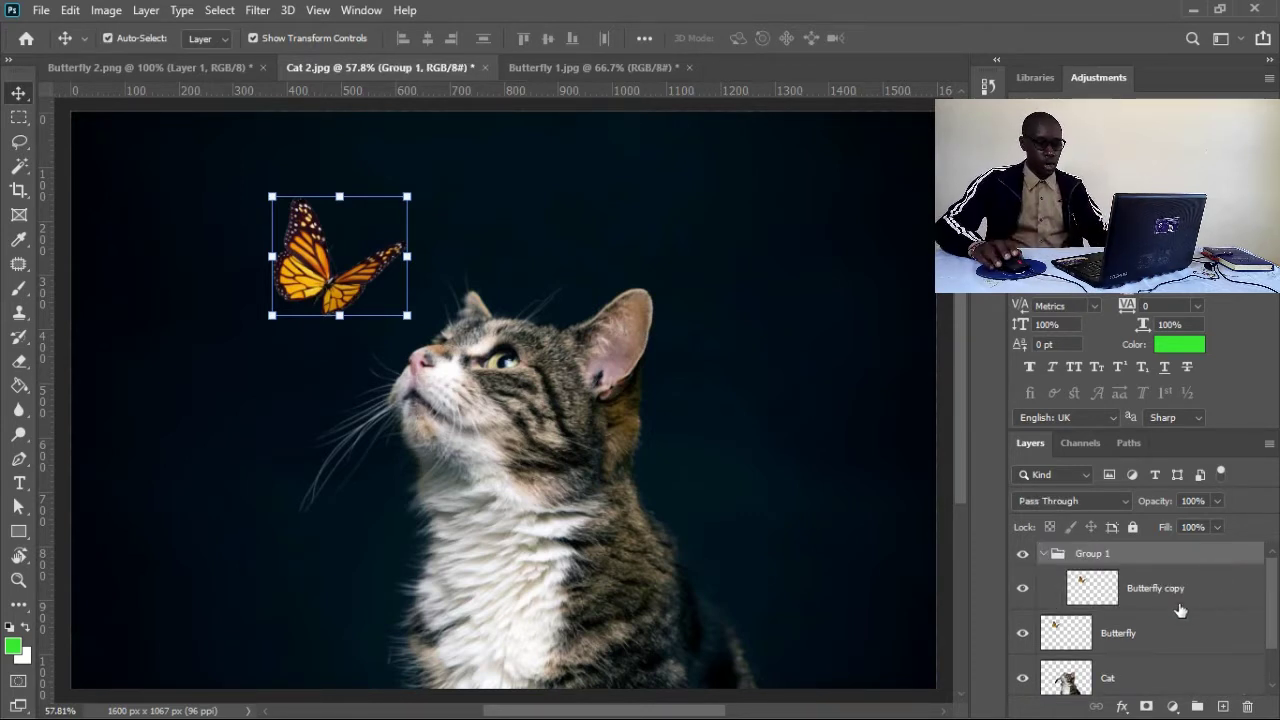
{"action": "key", "text": "ctrl+shift+g"}
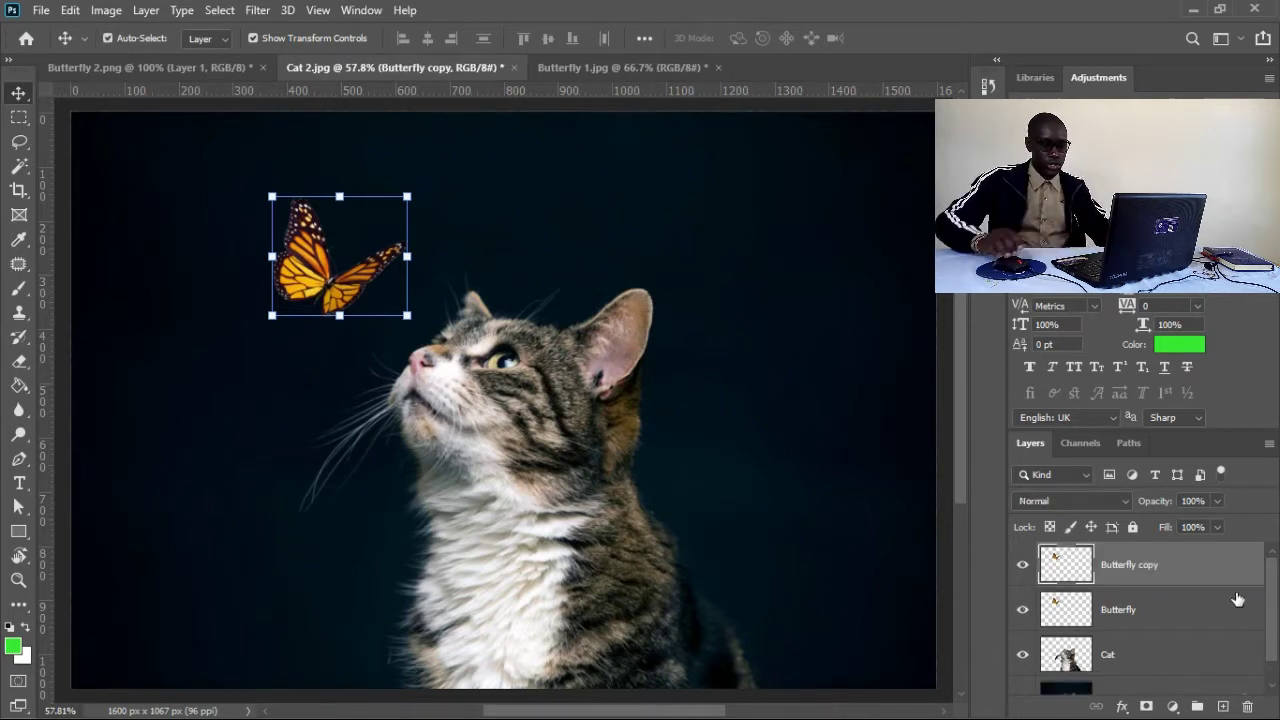
{"action": "left_click_drag", "start_coordinate": [1205, 570], "coordinate": [1198, 708]}
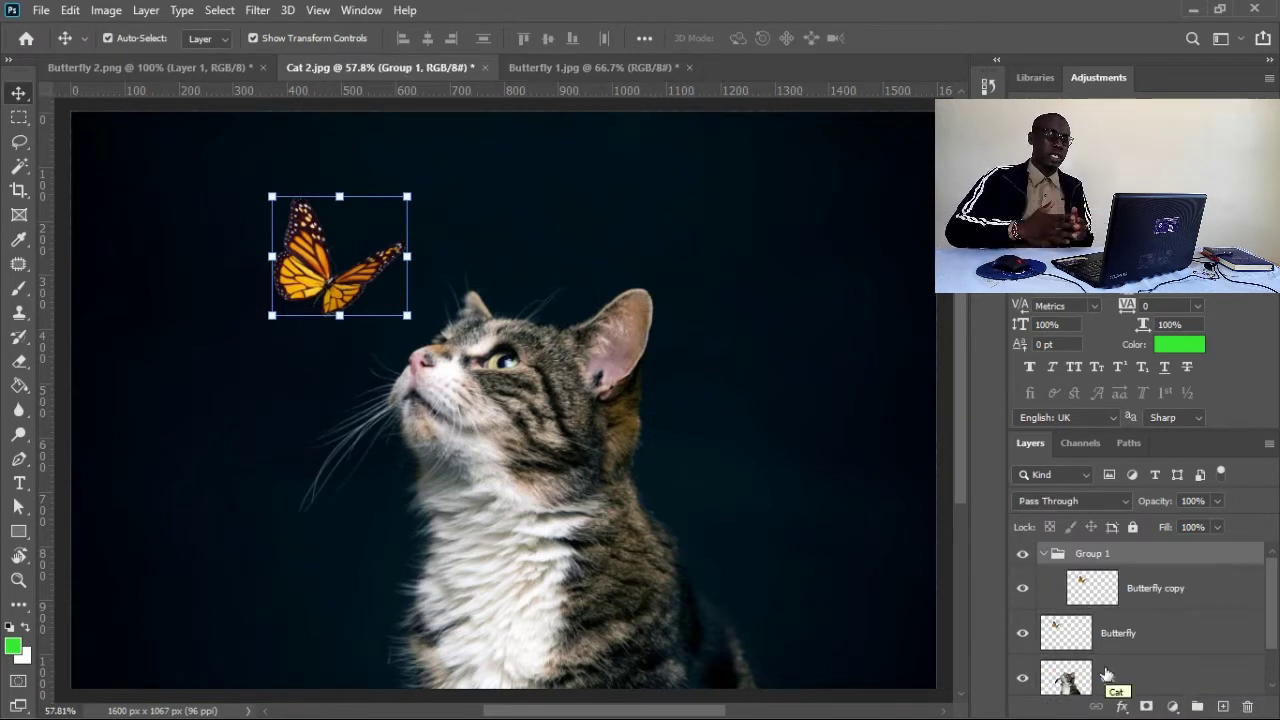
Rename Group 1 to Glow and select the Butterfly copy layer inside it.
{"action": "double_click", "coordinate": [1092, 554]}
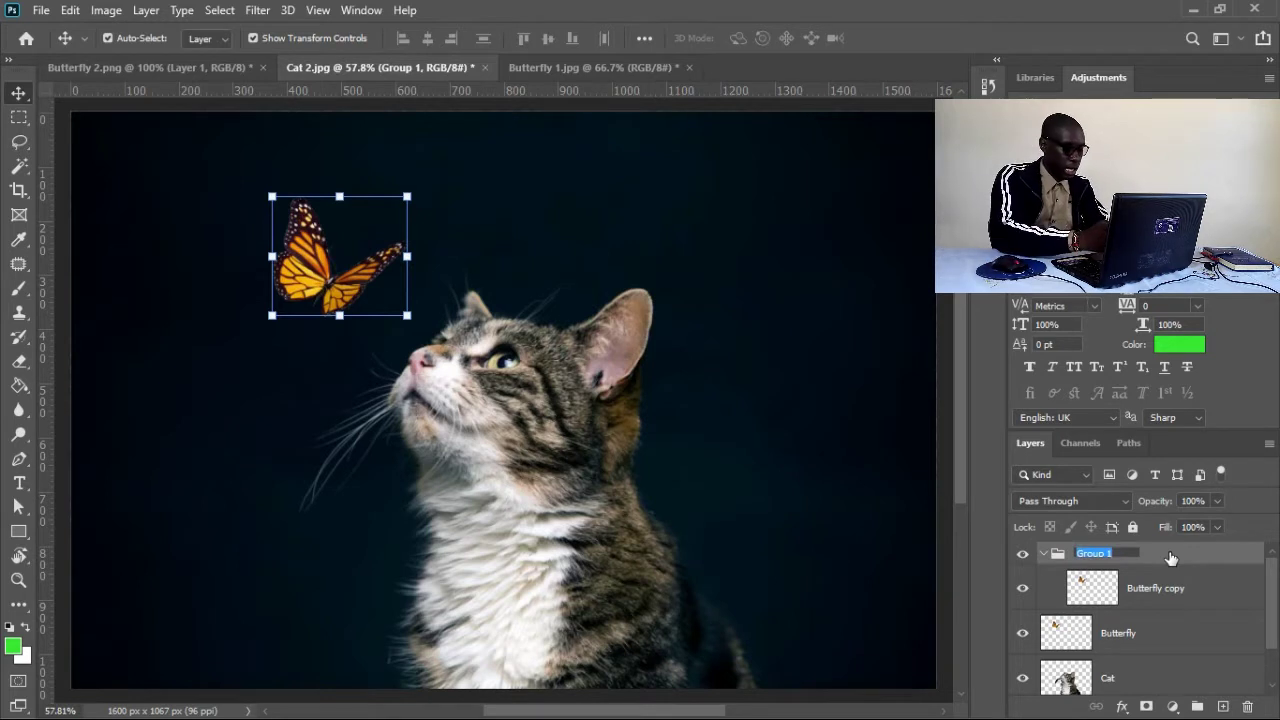
{"action": "type", "text": "Glow"}
{"action": "key", "text": "Return"}
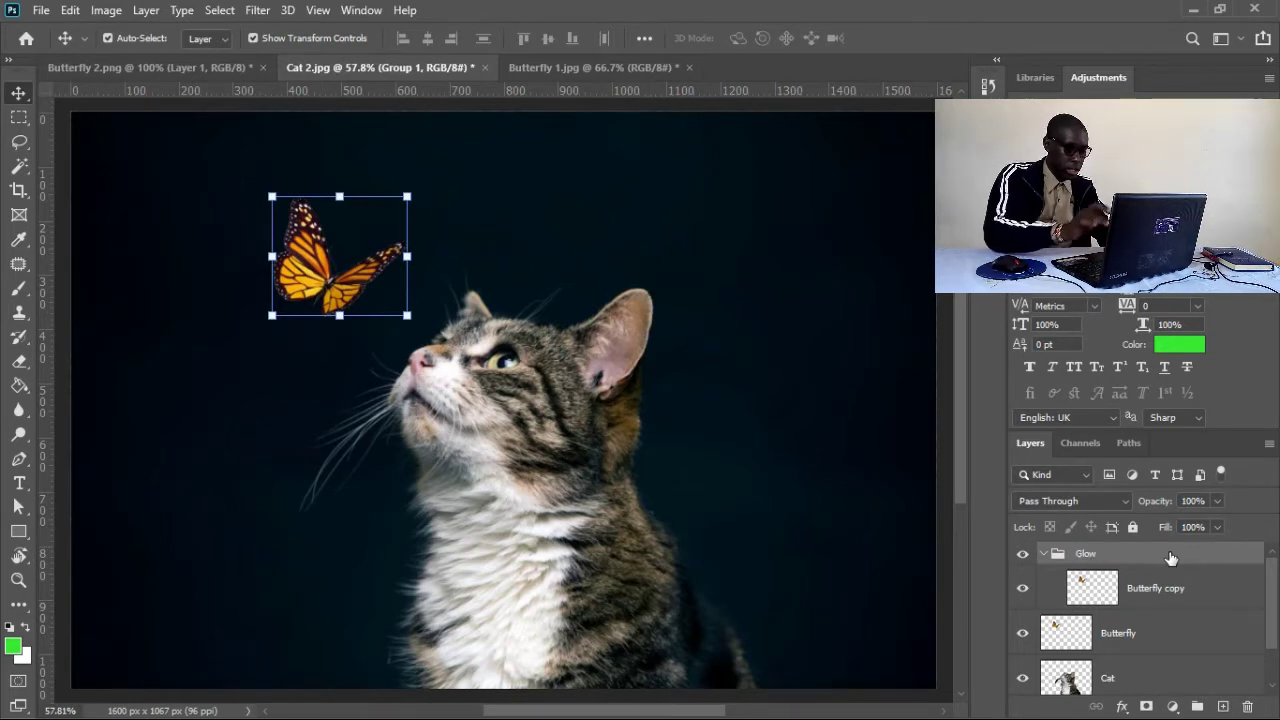
{"action": "left_click", "coordinate": [1043, 553]}
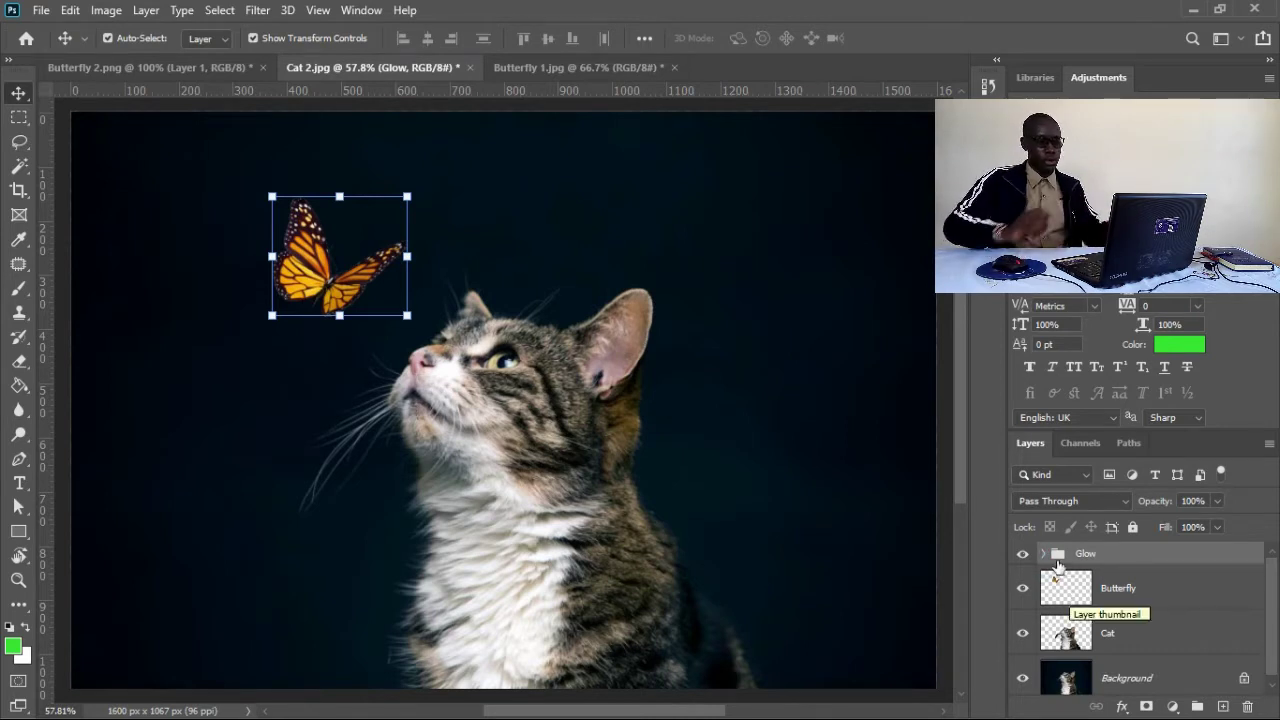
{"action": "left_click", "coordinate": [1044, 555]}
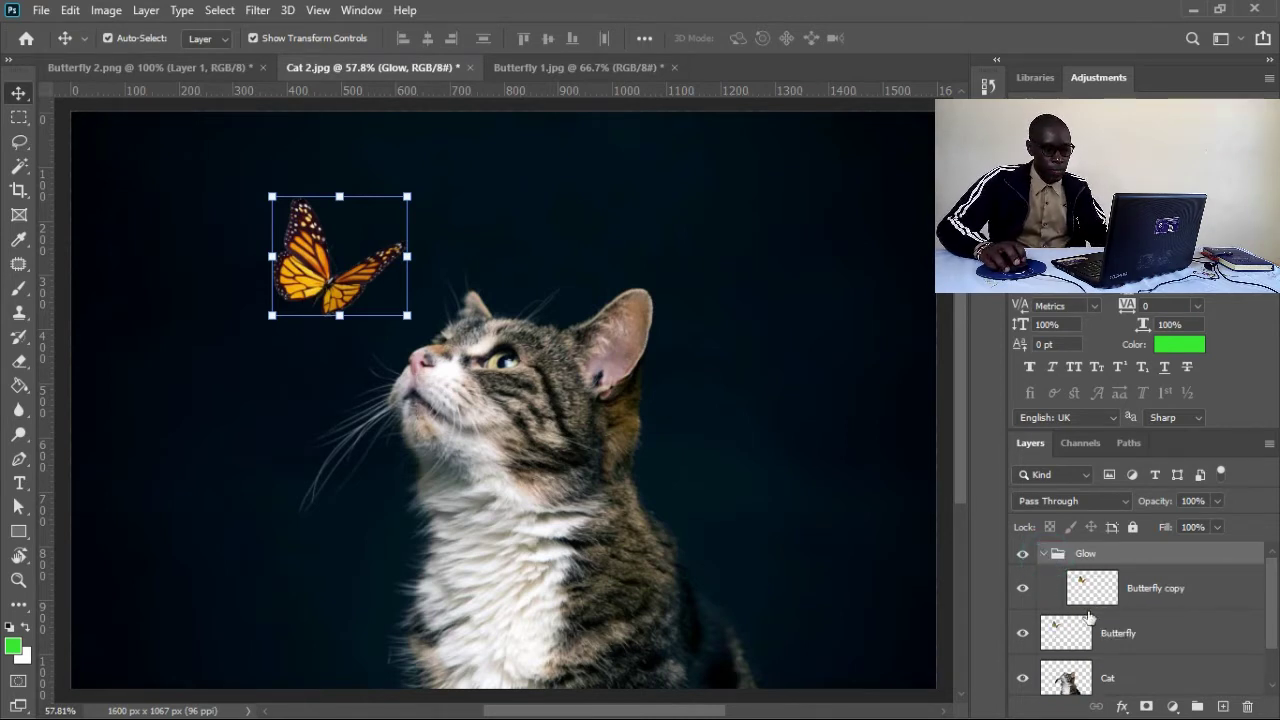
{"action": "left_click", "coordinate": [1186, 597]}
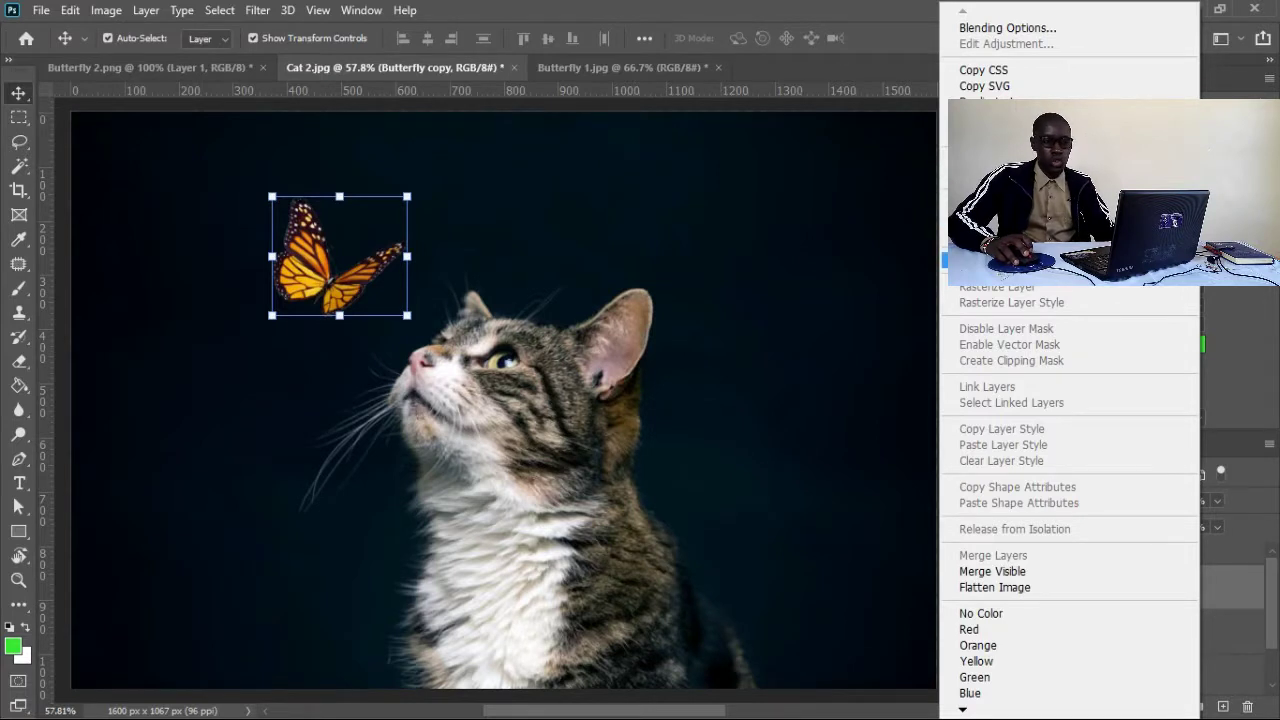
Convert Butterfly copy to a smart object with Filter > Convert for Smart Filters.
{"action": "left_click", "coordinate": [1010, 200]}
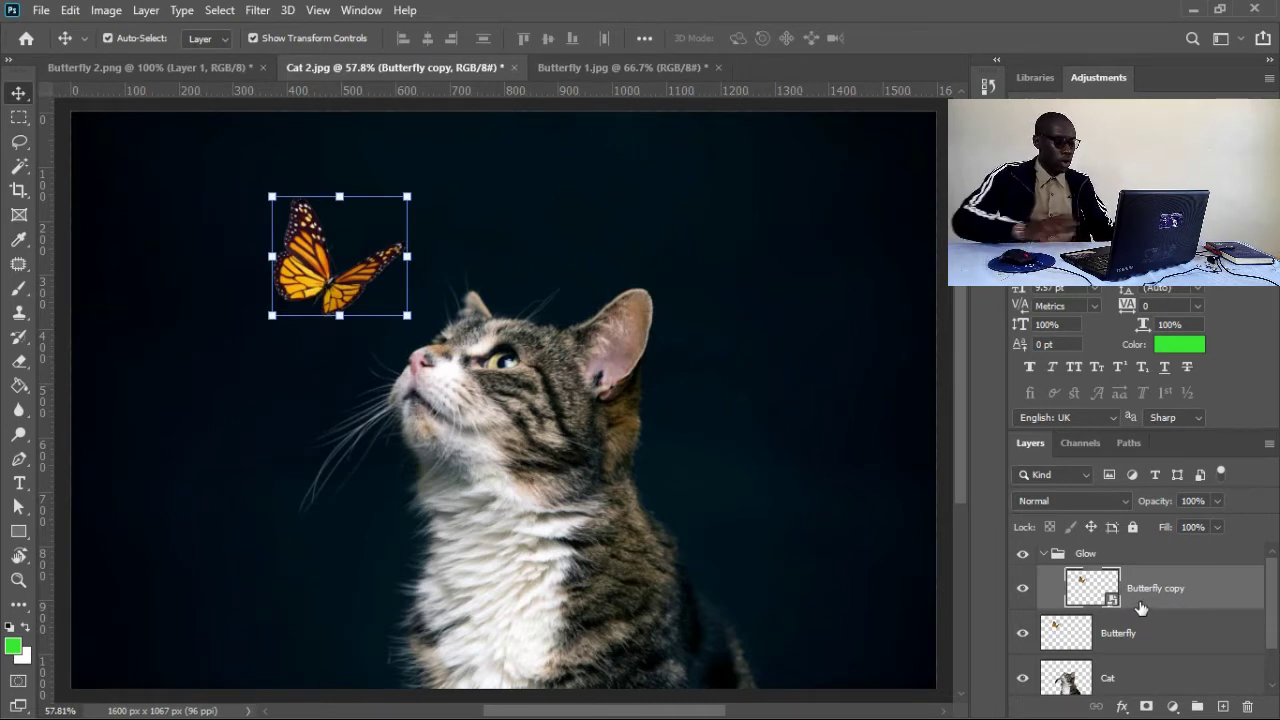
{"action": "key", "text": "ctrl"}
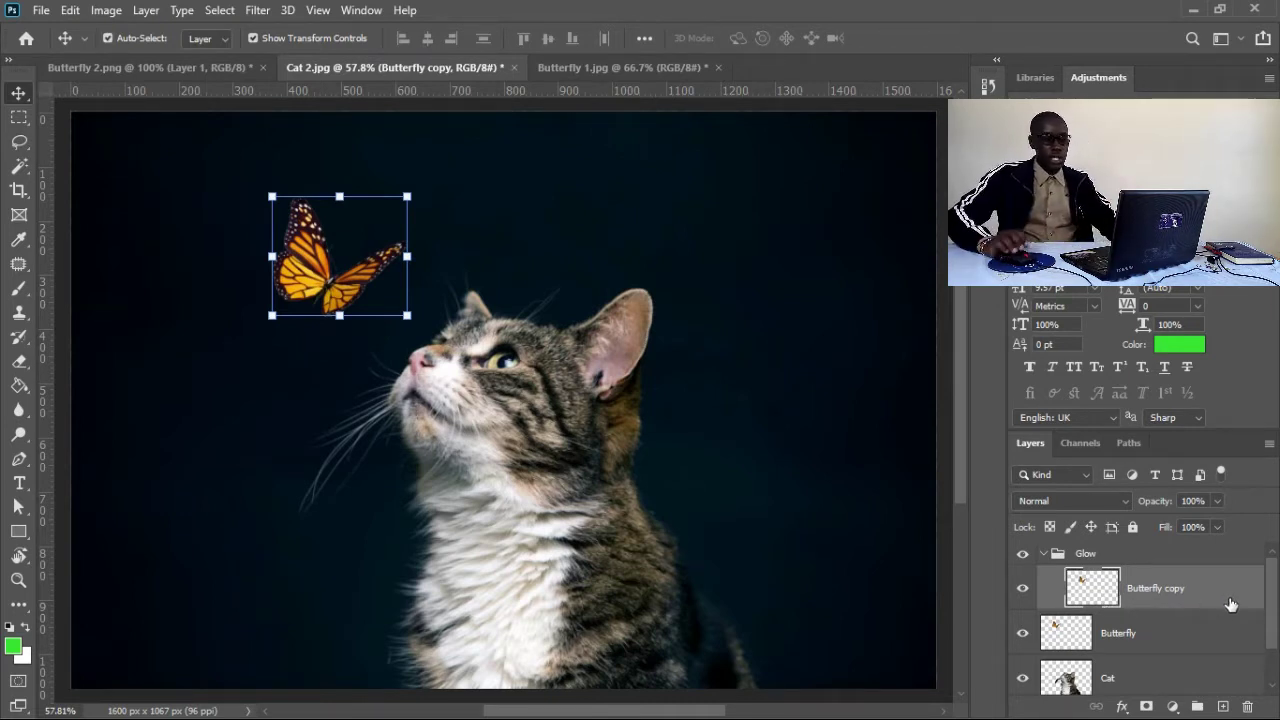
{"action": "left_click", "coordinate": [258, 10]}
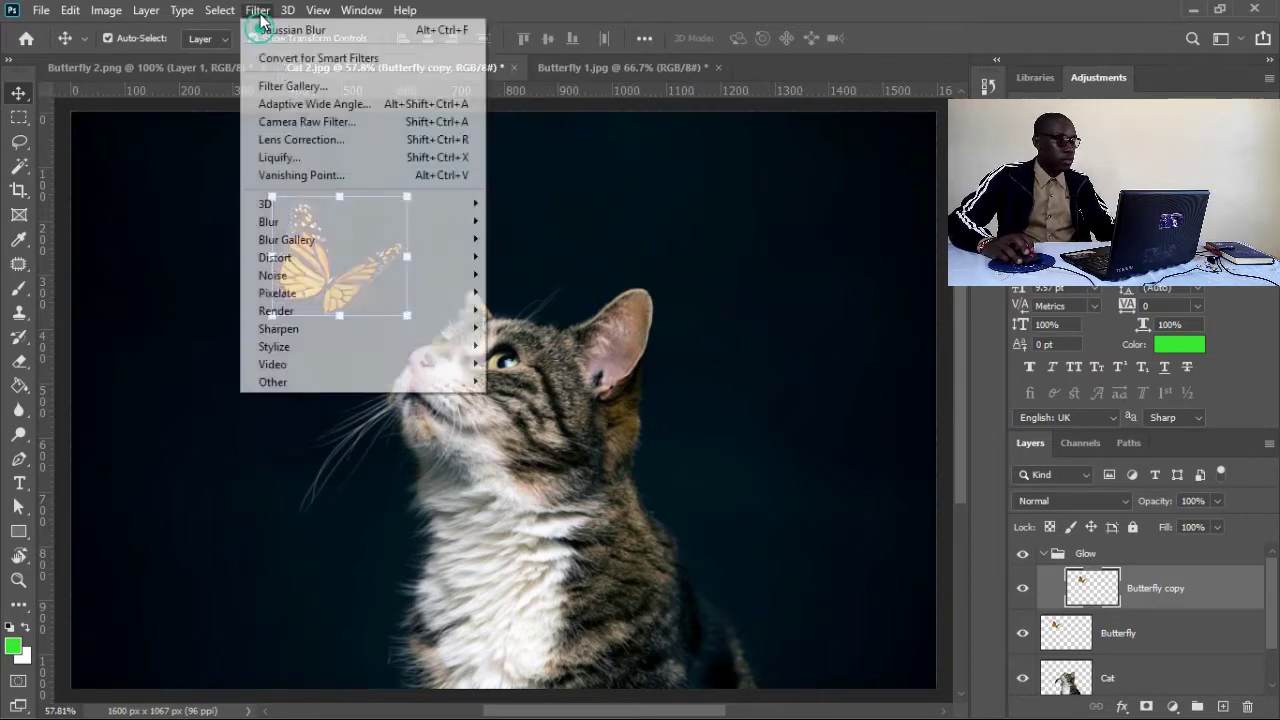
{"action": "left_click", "coordinate": [400, 62]}
{"action": "left_click", "coordinate": [603, 285]}
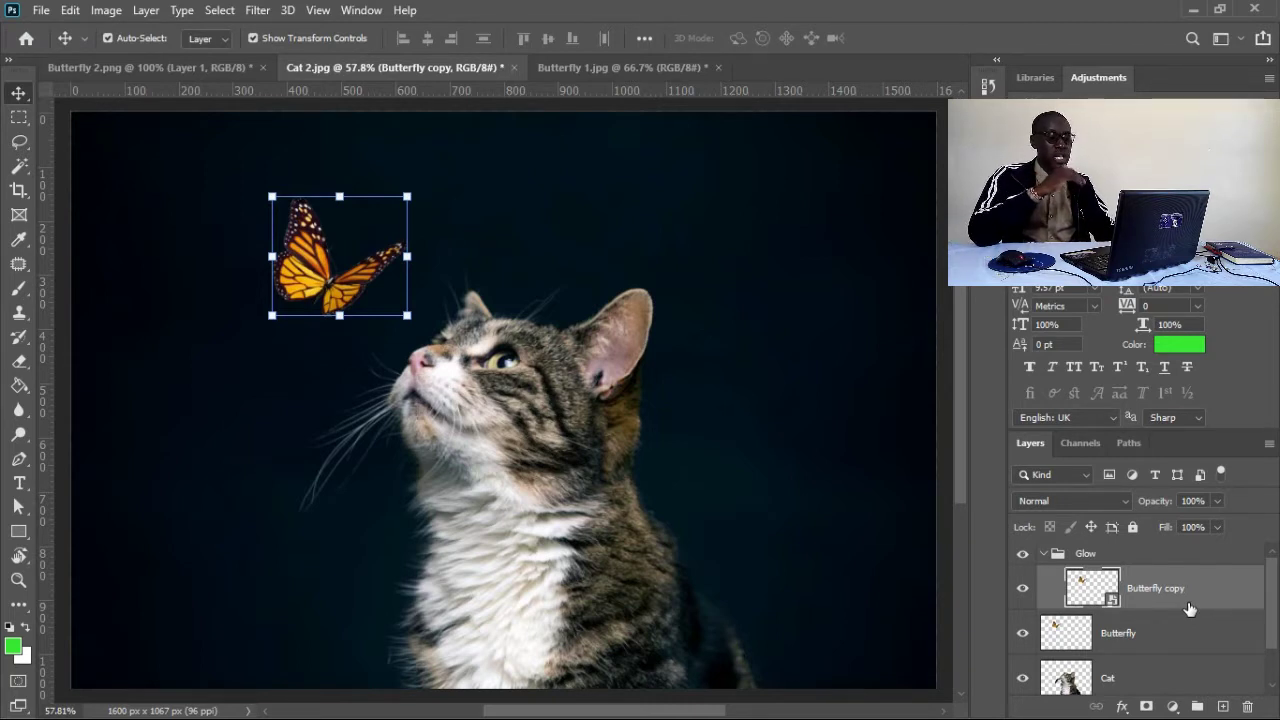
{"action": "left_click", "coordinate": [1089, 501]}
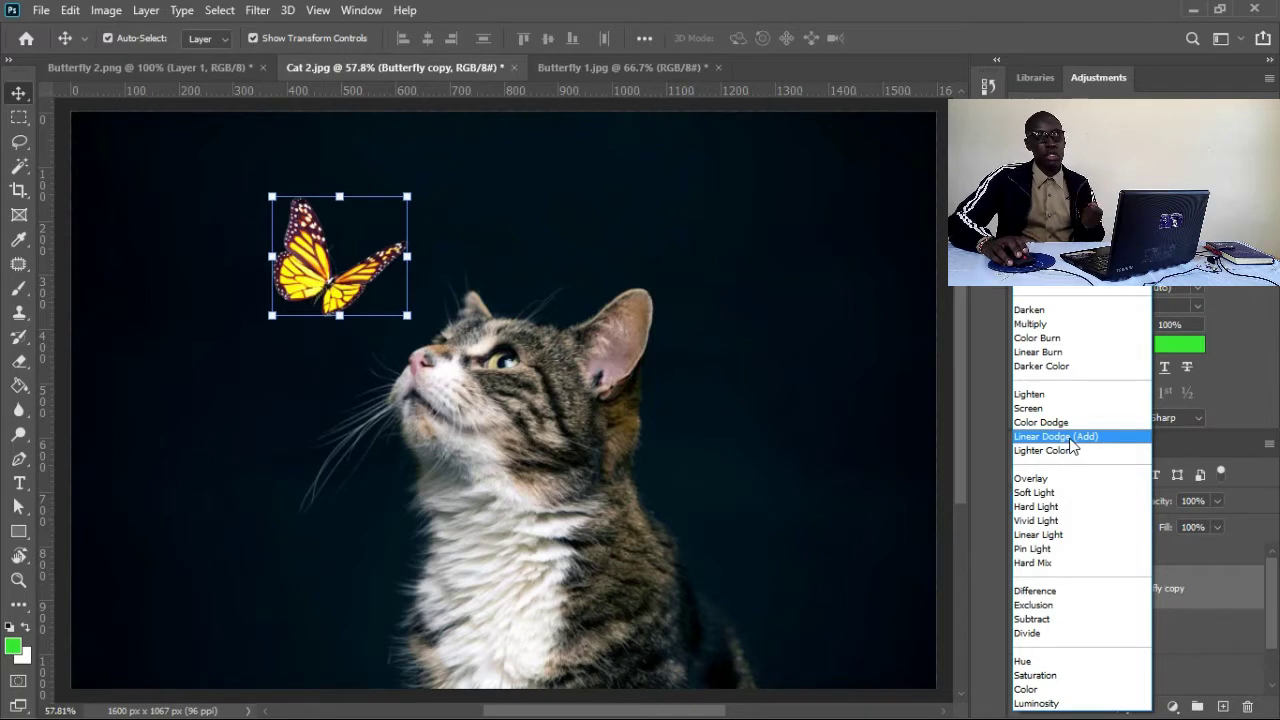
Set Butterfly copy to Linear Dodge (Add), duplicate it, and blur Butterfly copy 2 by 2.0 pixels.
{"action": "left_click", "coordinate": [1071, 441]}
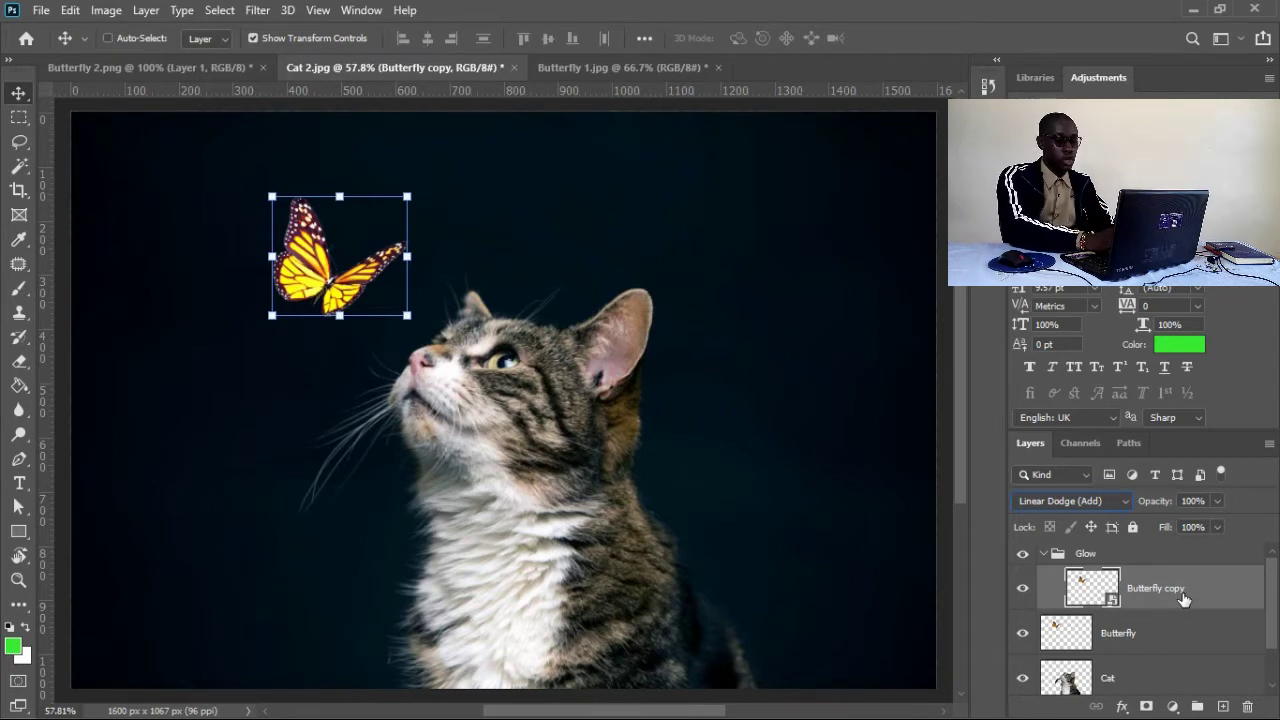
{"action": "key", "text": "ctrl+j"}
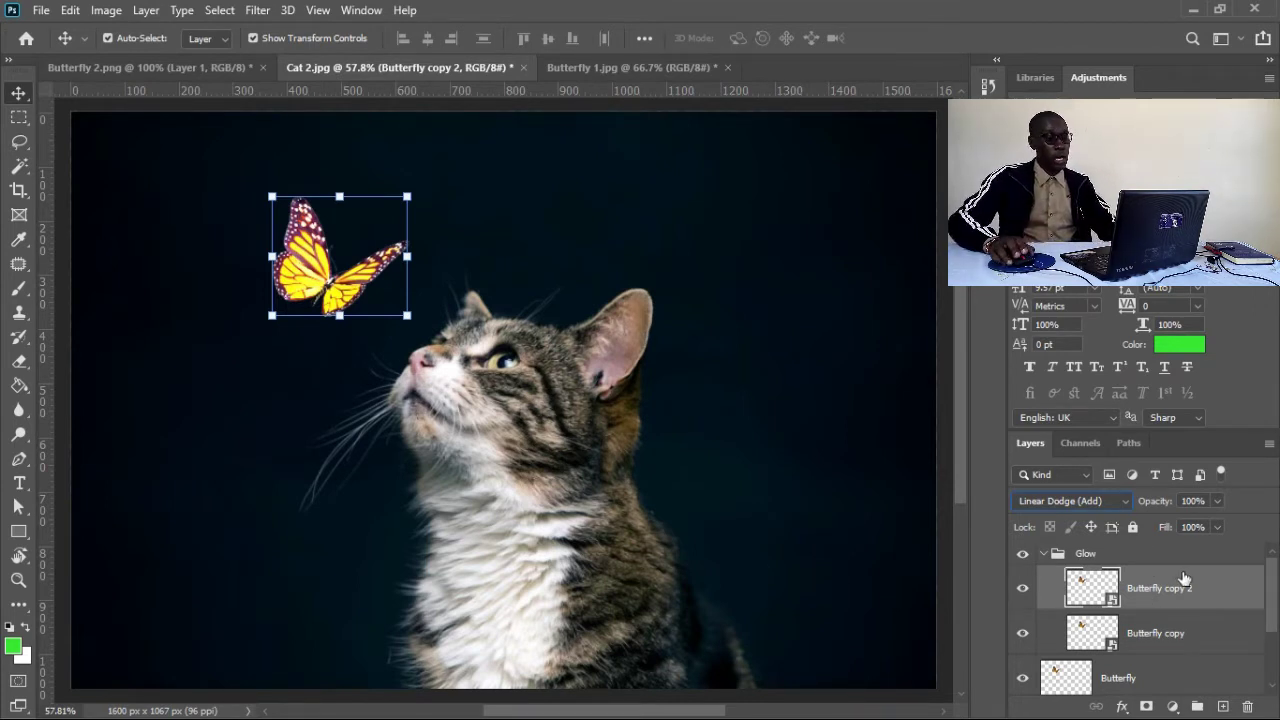
{"action": "left_click", "coordinate": [257, 11]}
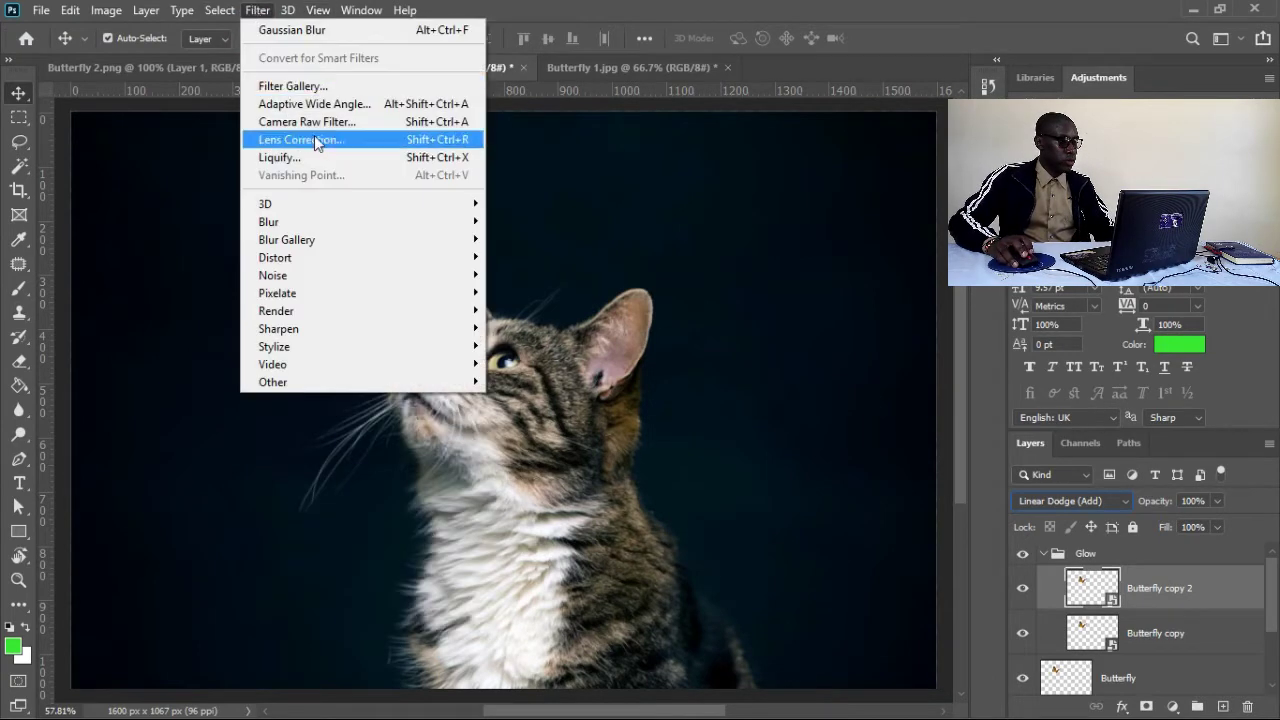
{"action": "mouse_move", "coordinate": [409, 221]}
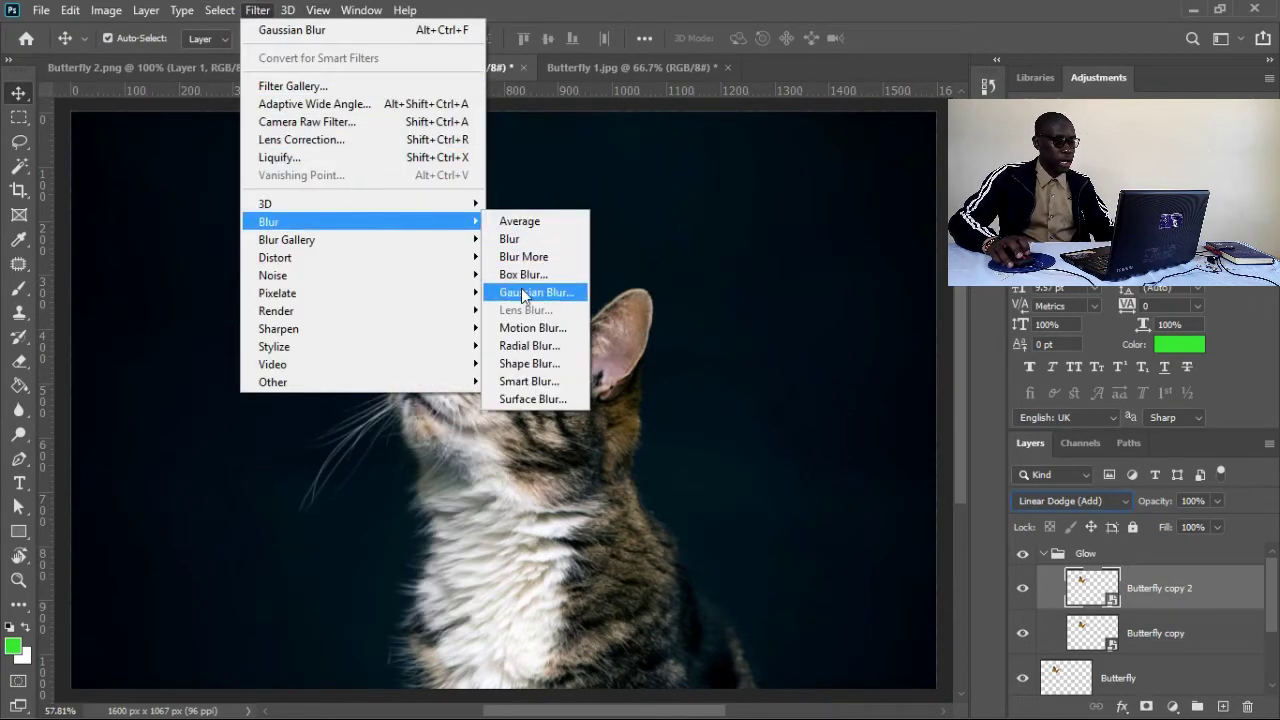
{"action": "left_click", "coordinate": [522, 293]}
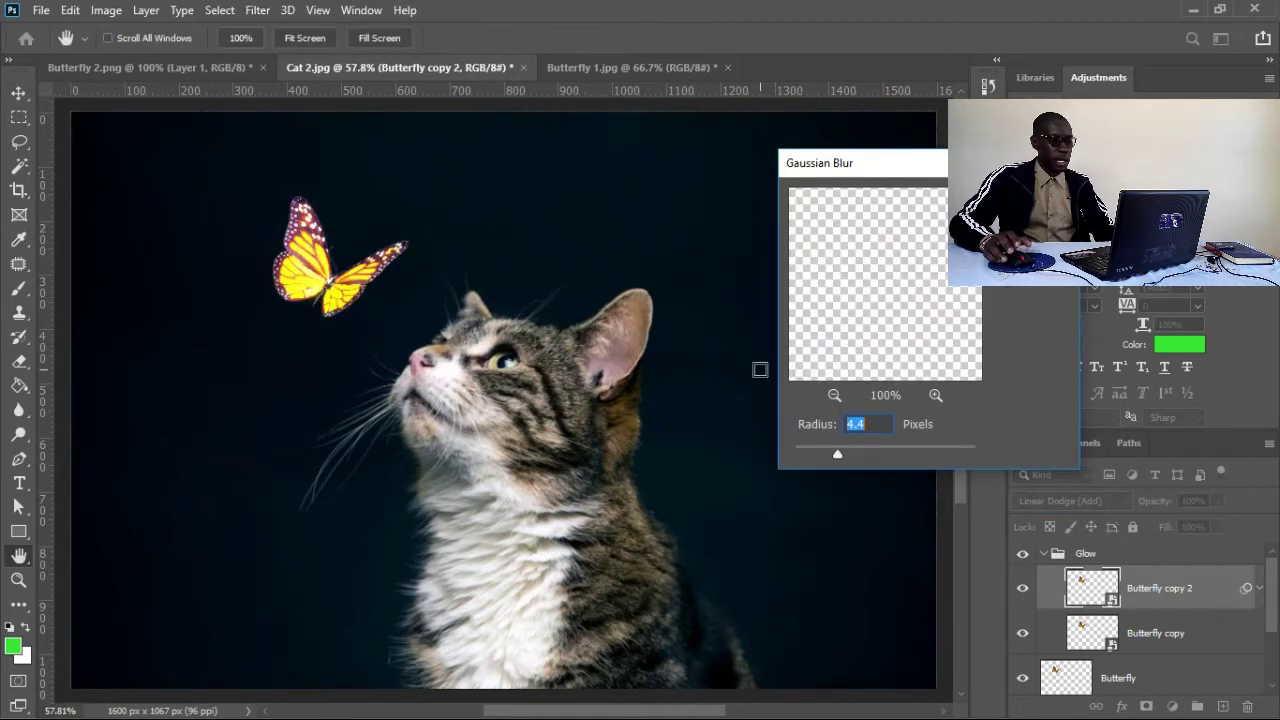
{"action": "left_click_drag", "start_coordinate": [837, 455], "coordinate": [815, 458]}
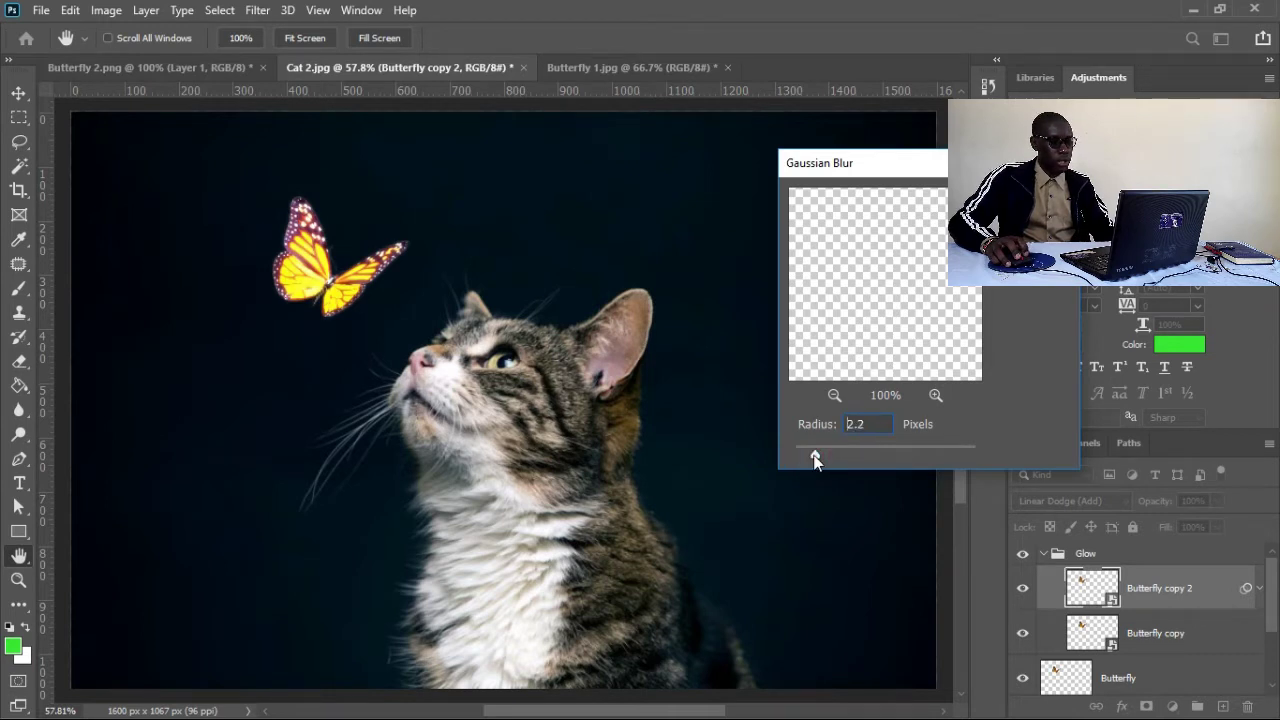
{"action": "left_click", "coordinate": [815, 459]}
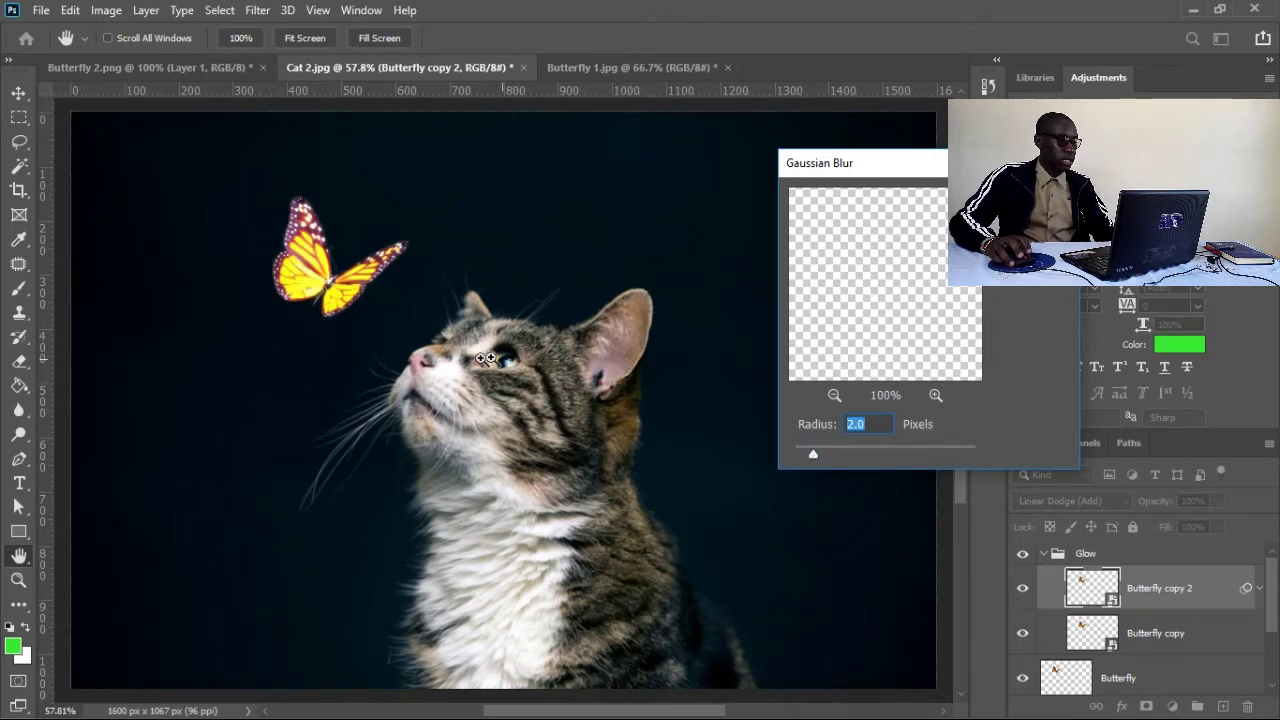
{"action": "left_click_drag", "start_coordinate": [344, 293], "coordinate": [414, 323]}
{"action": "left_click_drag", "start_coordinate": [434, 217], "coordinate": [437, 318]}
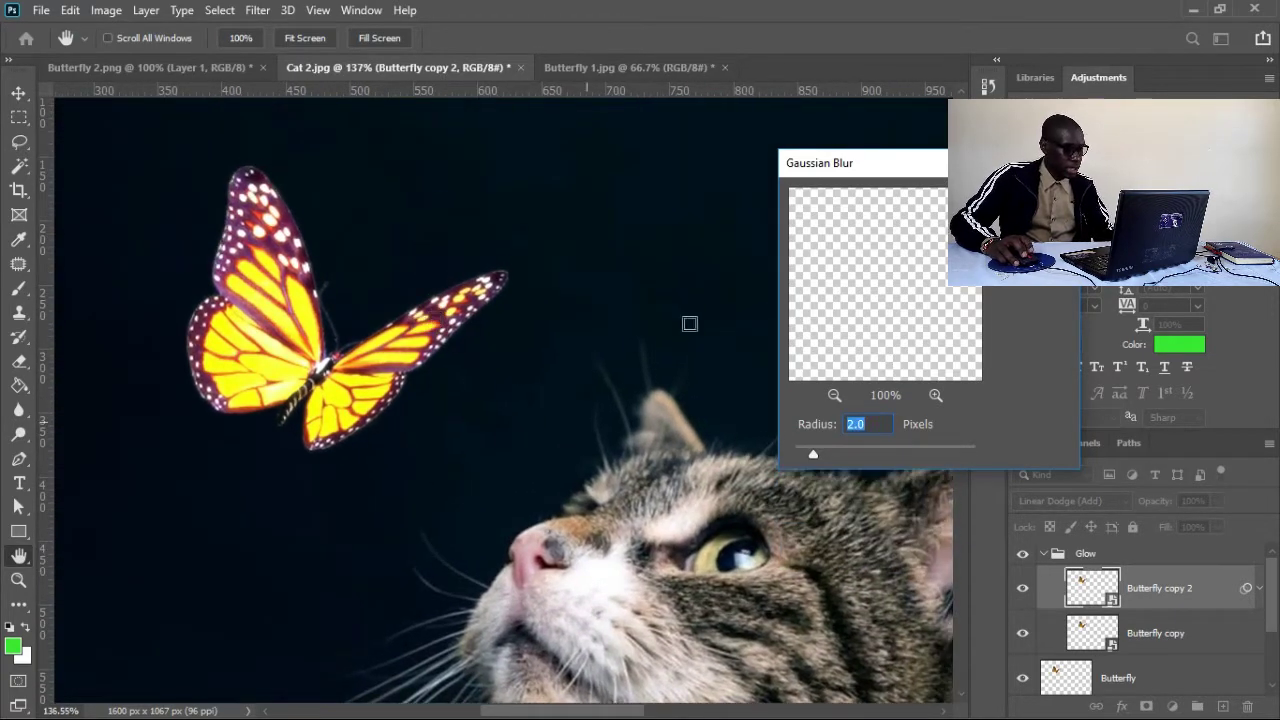
{"action": "left_click", "coordinate": [835, 396]}
{"action": "left_click", "coordinate": [835, 396]}
{"action": "left_click", "coordinate": [835, 396]}
{"action": "left_click", "coordinate": [835, 396]}
{"action": "left_click", "coordinate": [835, 396]}
{"action": "left_click", "coordinate": [835, 396]}
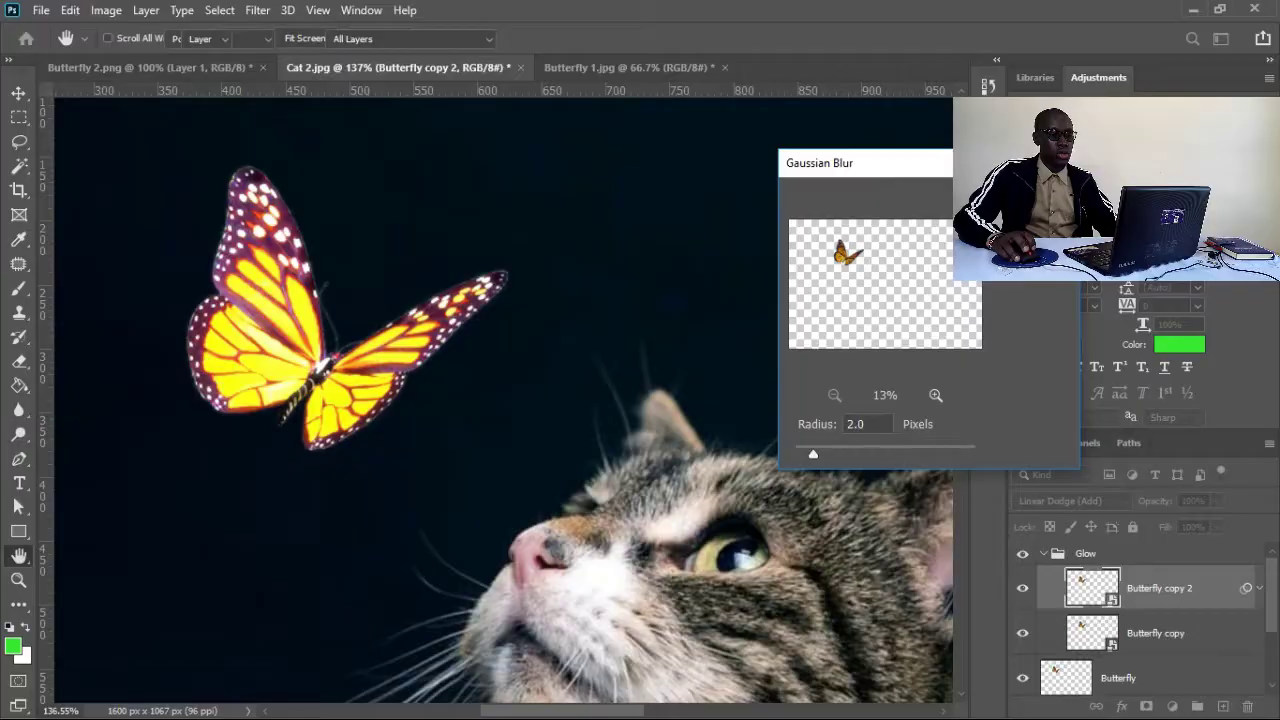
{"action": "key", "text": "Return"}
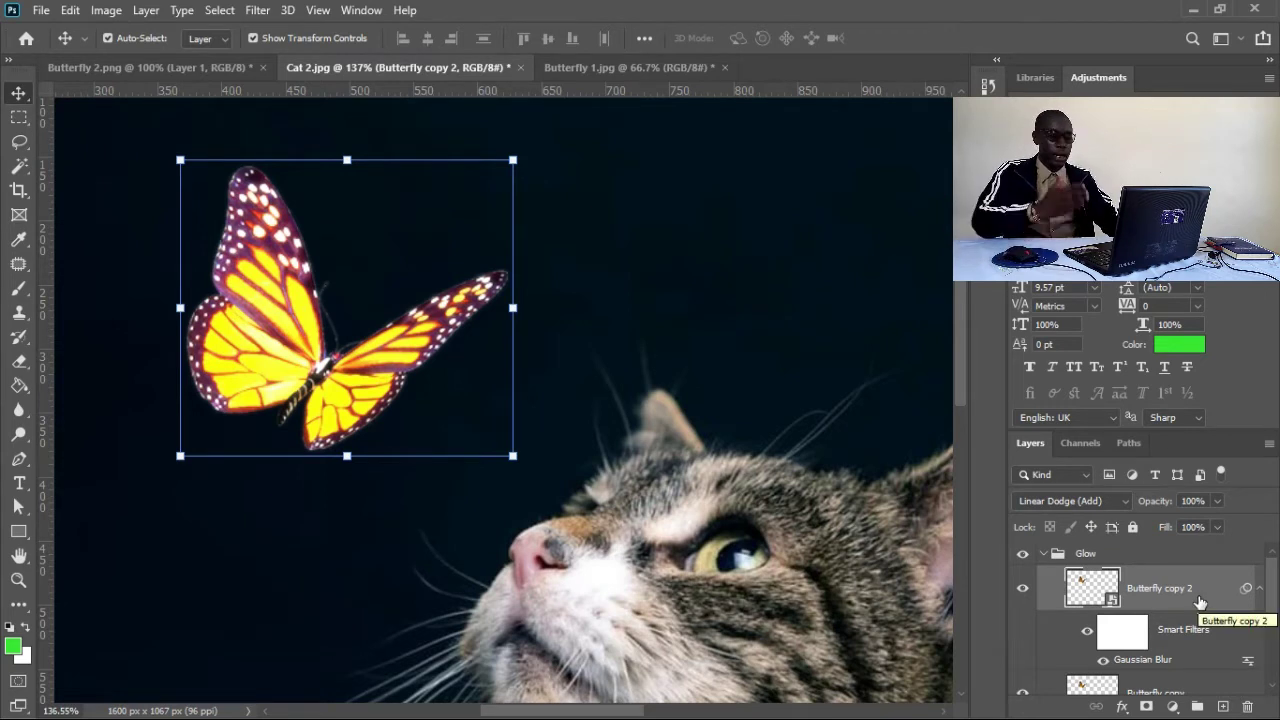
Duplicate into Butterfly copy 3 and raise its Gaussian Blur radius to about 4.2 pixels.
{"action": "key", "text": "ctrl+j"}
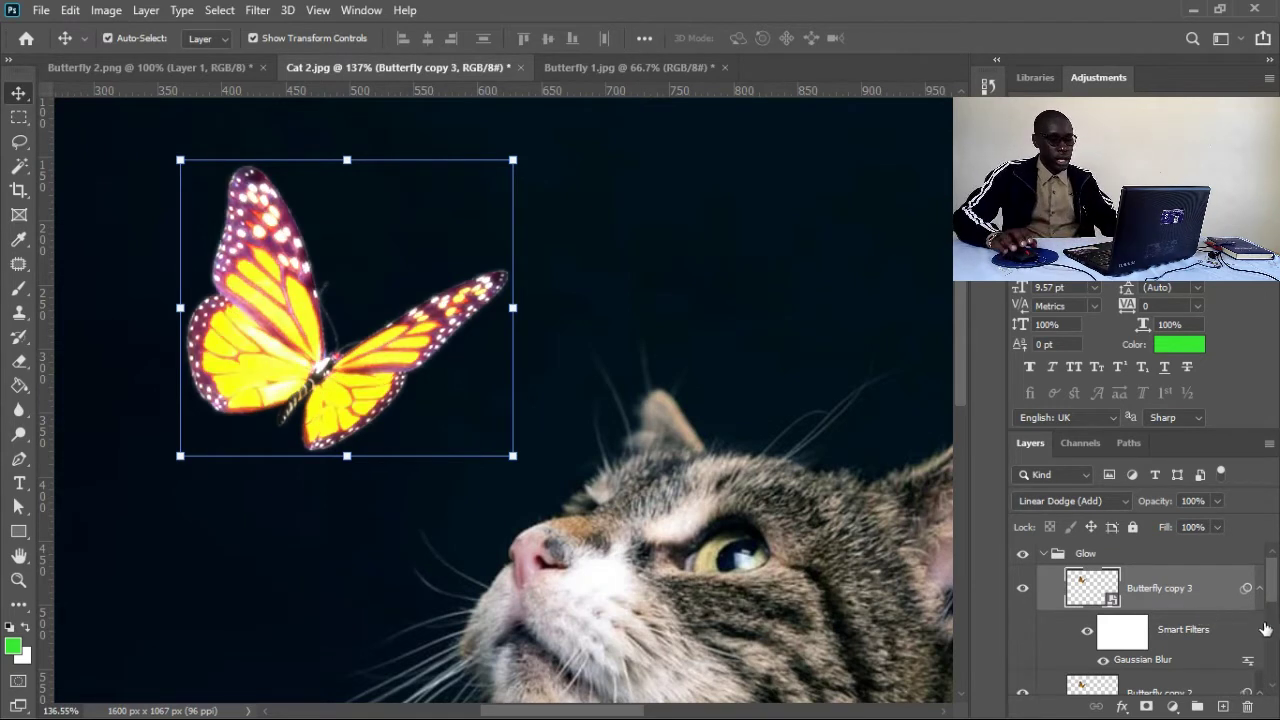
{"action": "left_click_drag", "start_coordinate": [1268, 604], "coordinate": [1268, 618]}
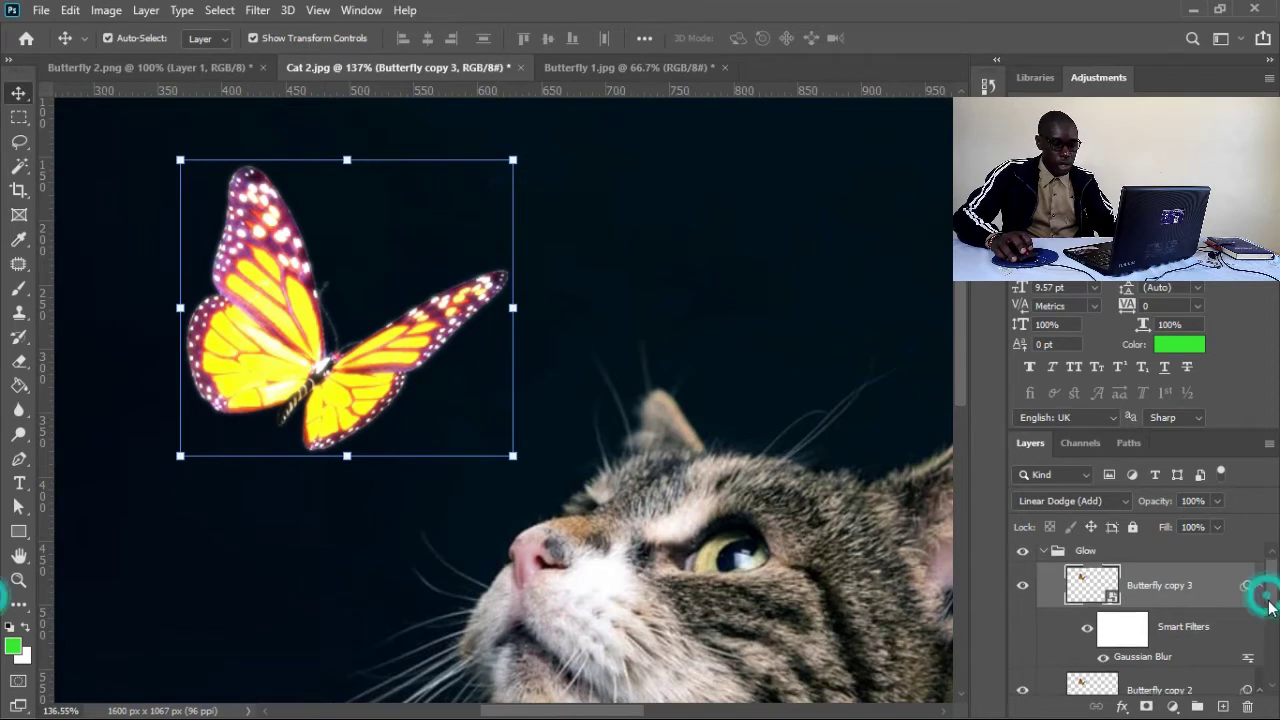
{"action": "double_click", "coordinate": [1158, 645]}
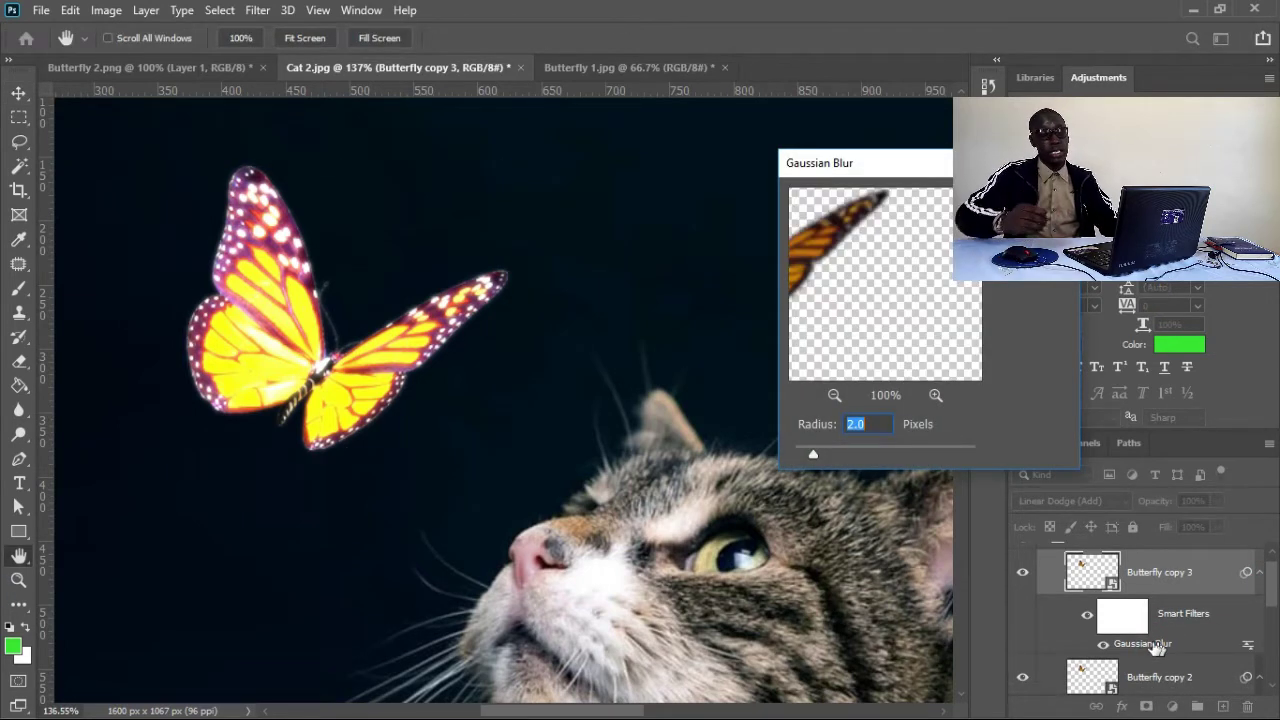
{"action": "left_click_drag", "start_coordinate": [815, 454], "coordinate": [846, 458]}
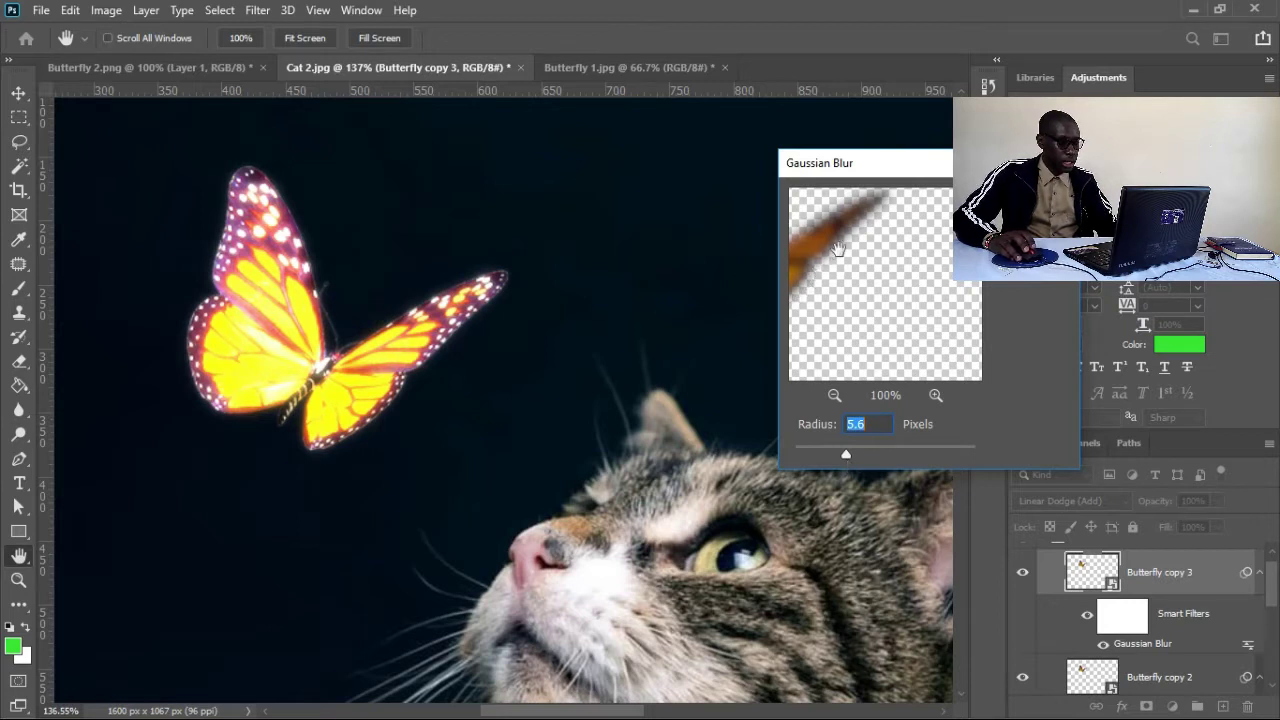
{"action": "left_click_drag", "start_coordinate": [814, 257], "coordinate": [876, 281]}
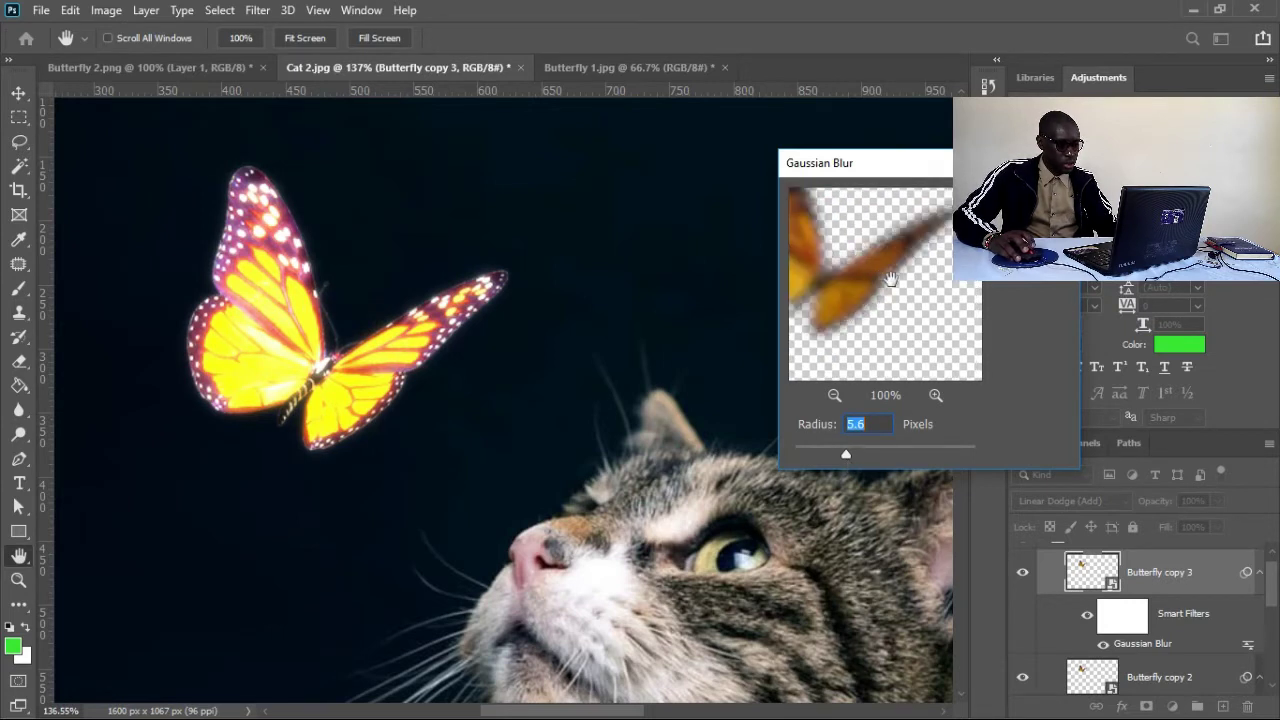
{"action": "left_click_drag", "start_coordinate": [846, 454], "coordinate": [841, 453]}
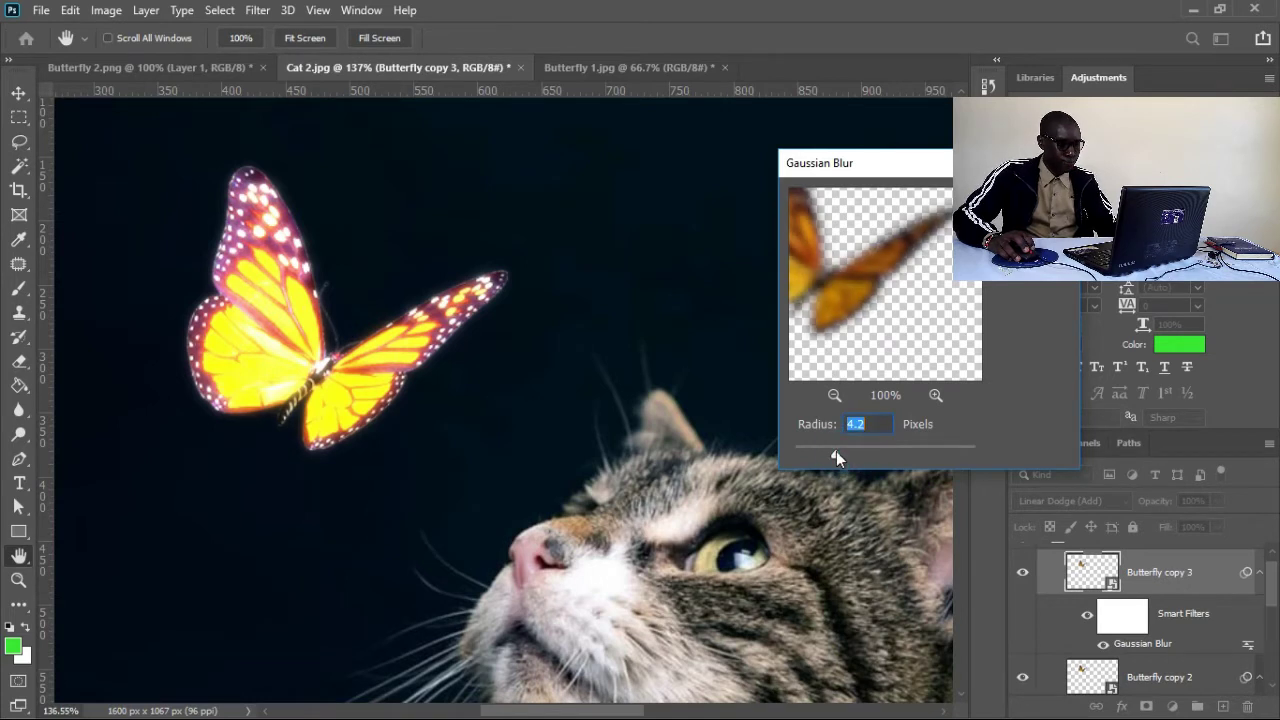
{"action": "key", "text": "Return"}
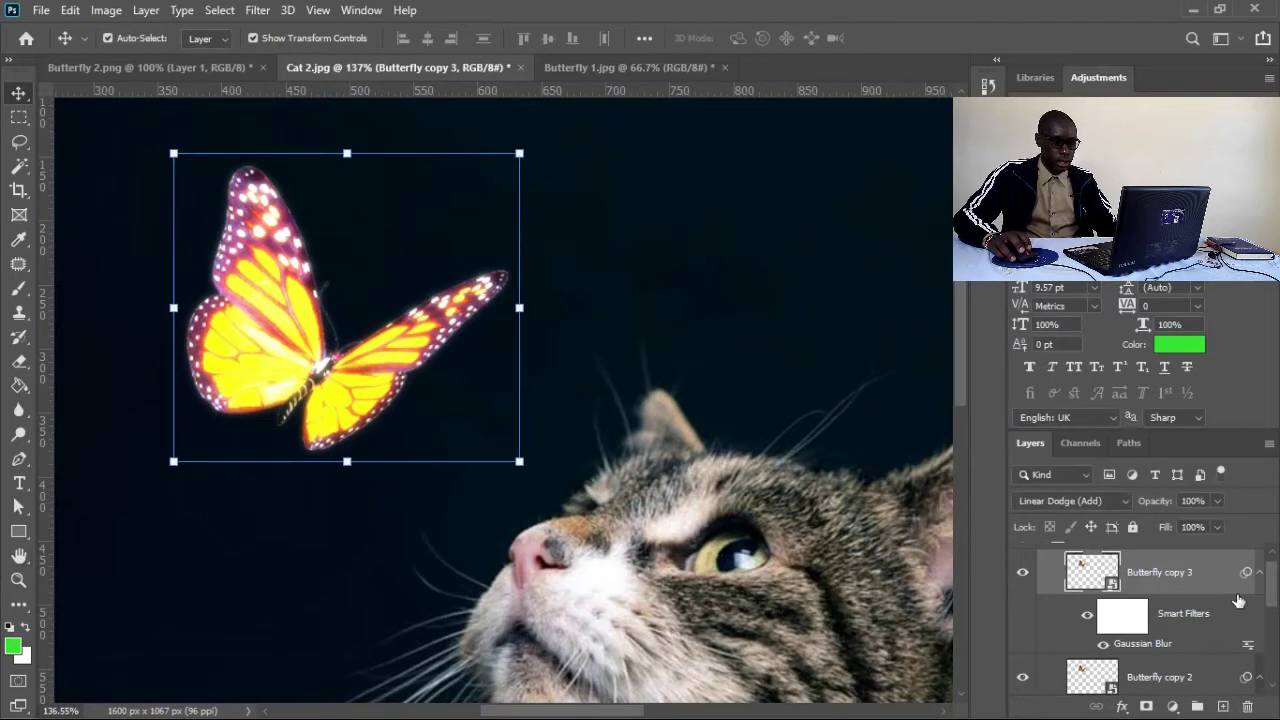
Compare the glow with Butterfly copy 3 hidden, then reapply Butterfly copy 2's 2-pixel Gaussian Blur.
{"action": "left_click", "coordinate": [1022, 575]}
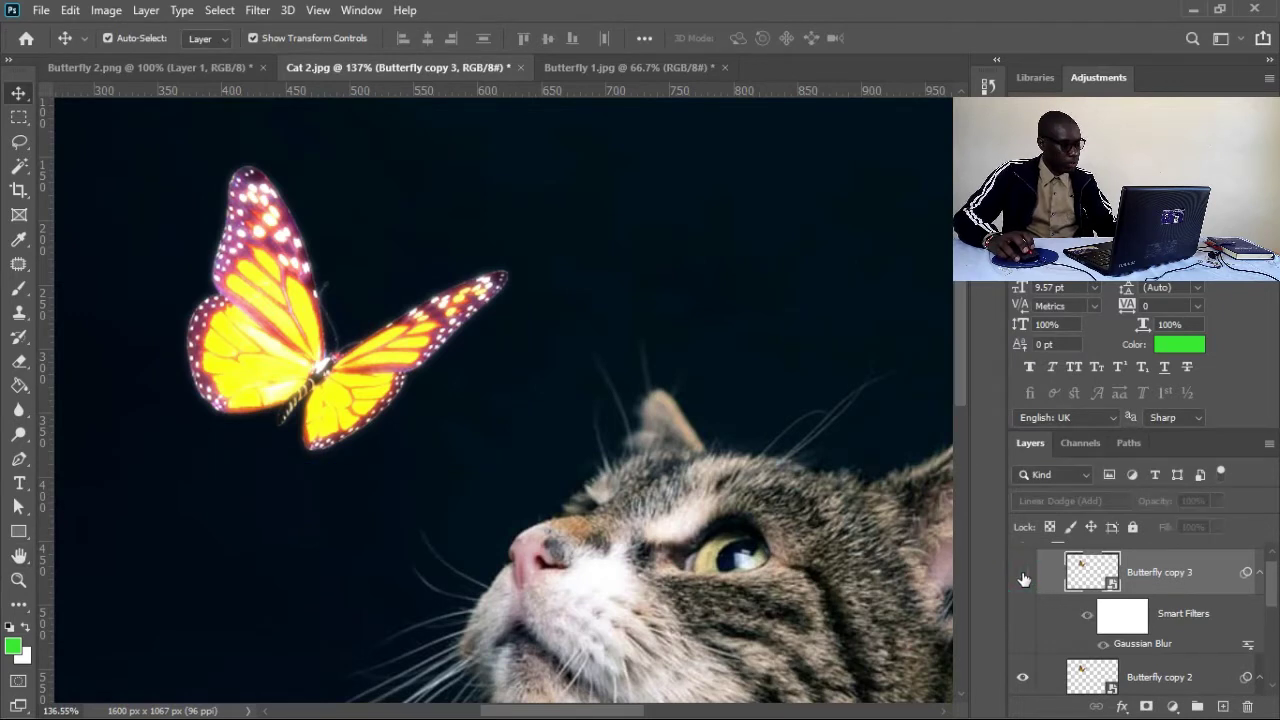
{"action": "left_click", "coordinate": [1022, 575]}
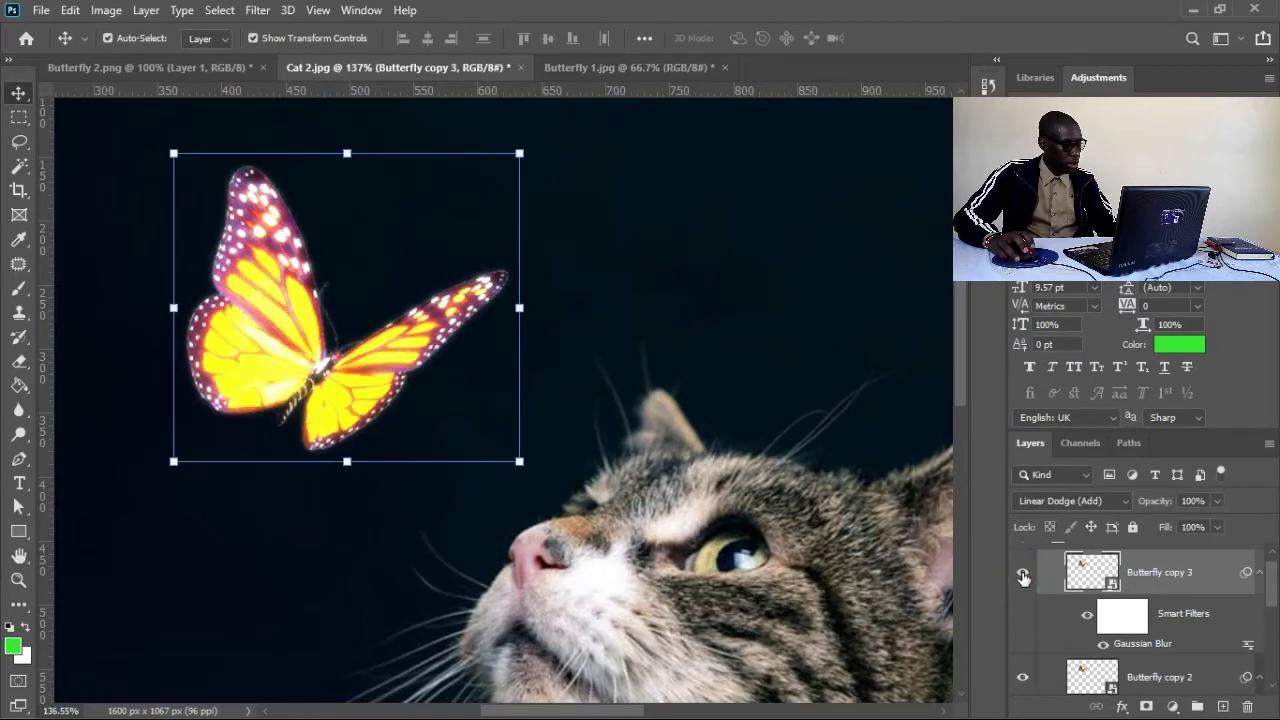
{"action": "left_click_drag", "start_coordinate": [1270, 593], "coordinate": [1272, 624]}
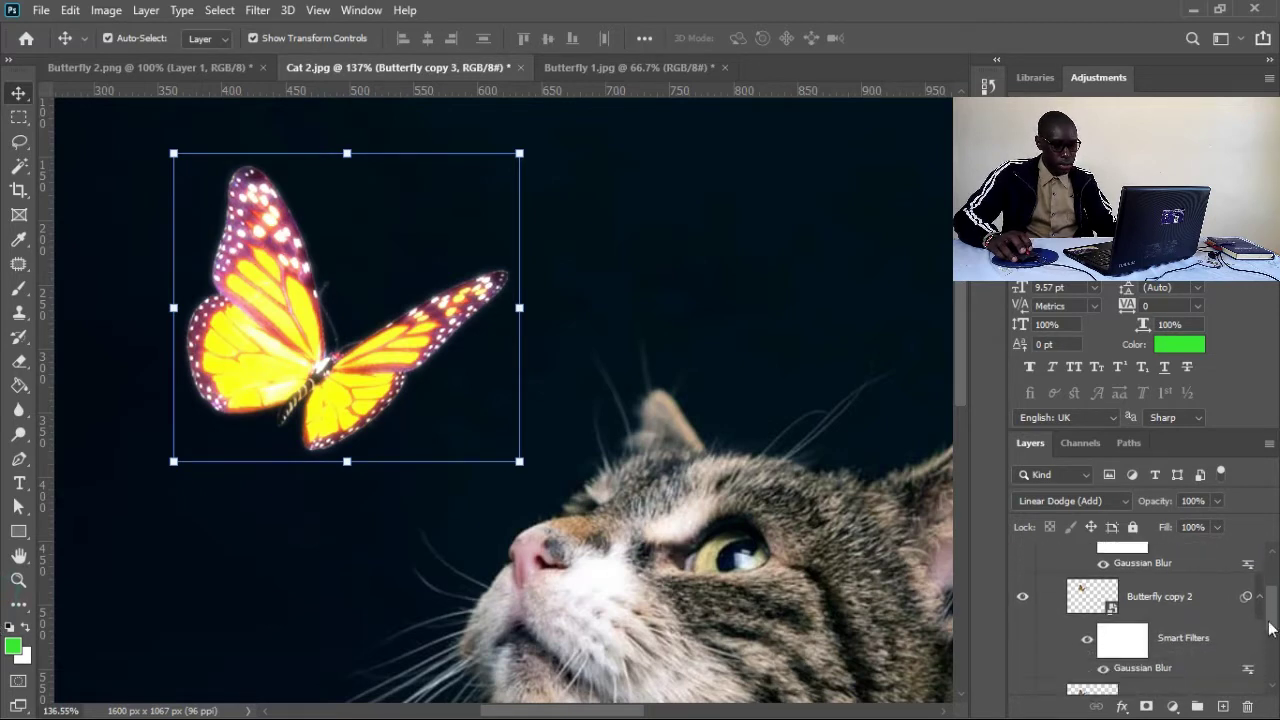
{"action": "left_click", "coordinate": [1160, 668]}
{"action": "double_click", "coordinate": [1160, 668]}
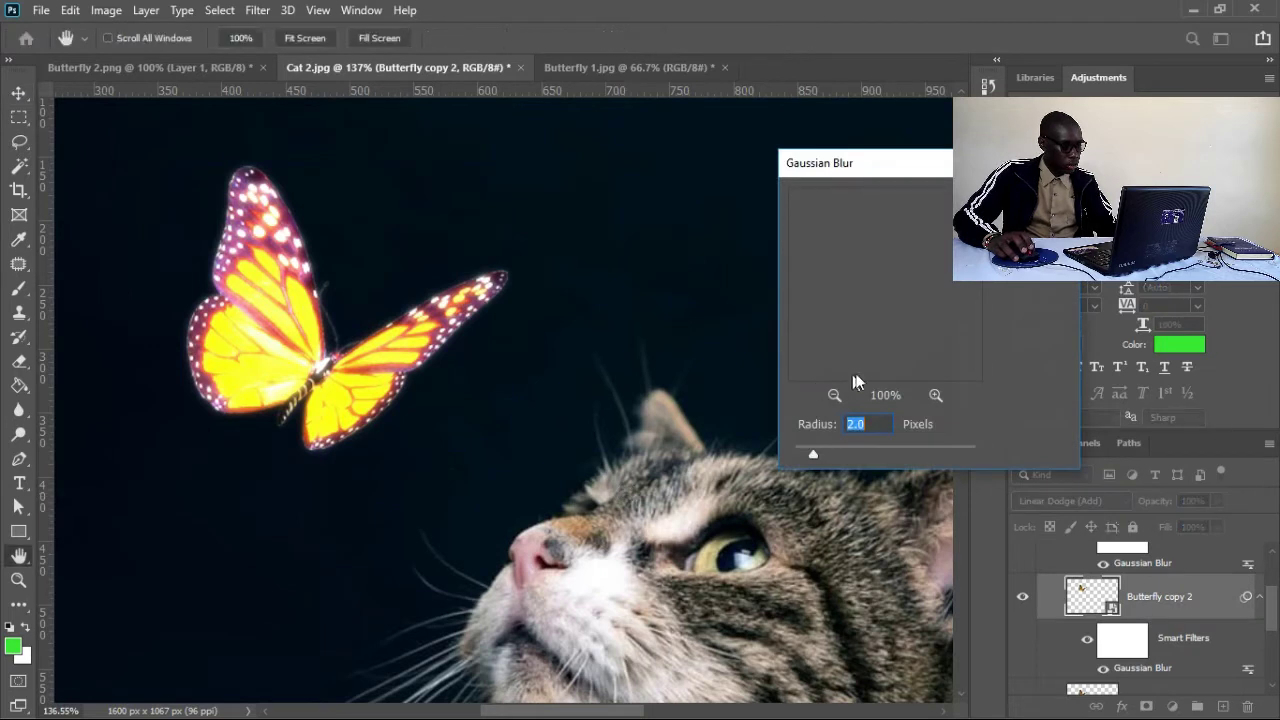
{"action": "key", "text": "Return"}
{"action": "left_click_drag", "start_coordinate": [1275, 605], "coordinate": [1273, 570]}
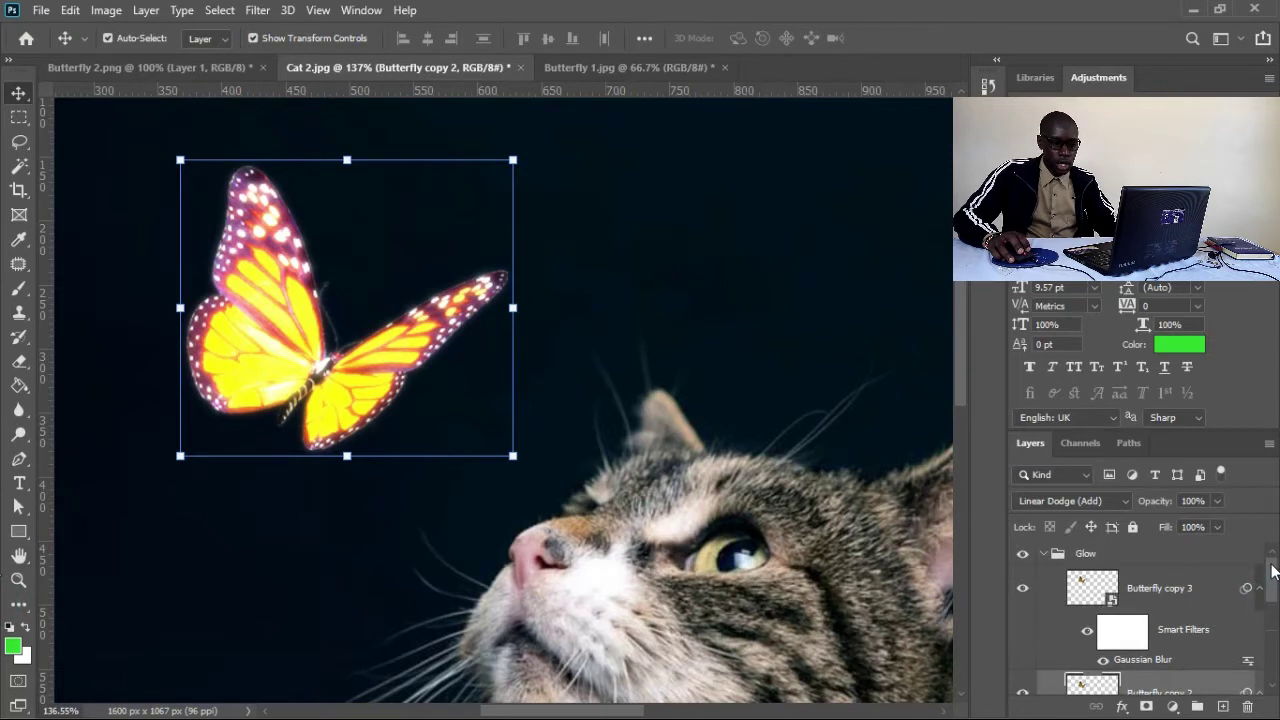
{"action": "left_click", "coordinate": [1178, 594]}
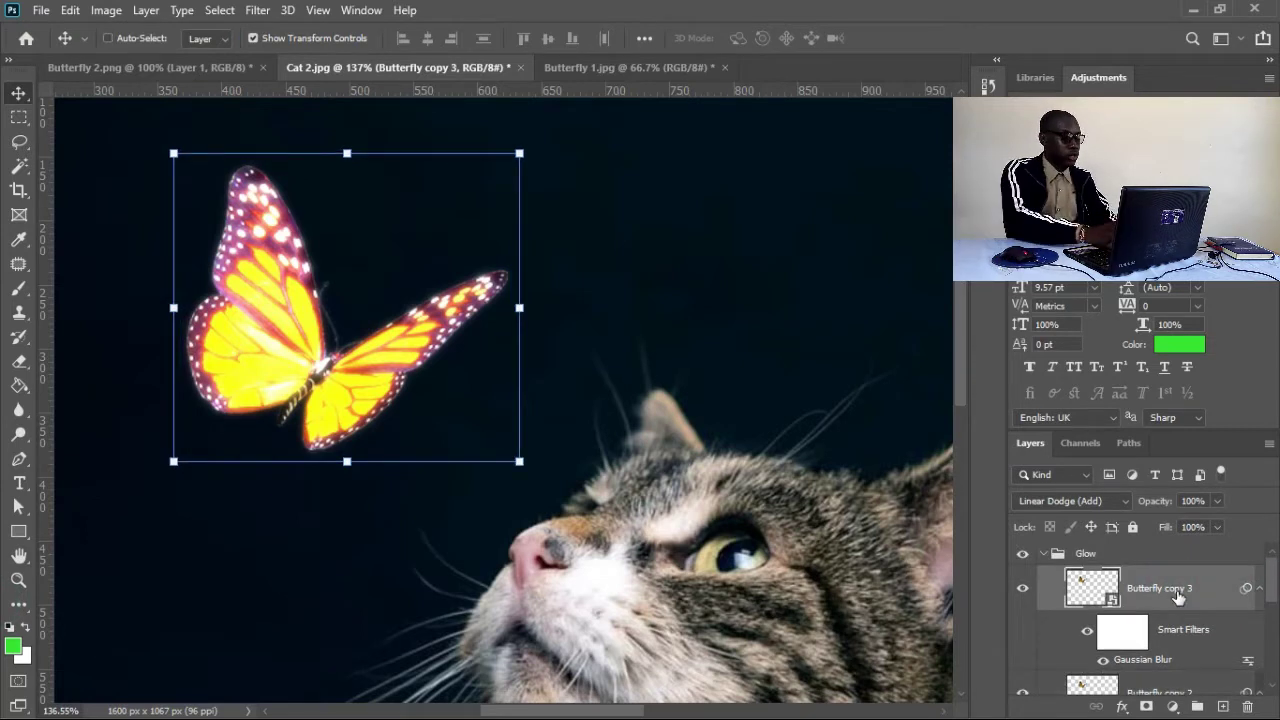
Duplicate into Butterfly copy 4 and widen its Gaussian Blur radius to about 29.1 pixels.
{"action": "key", "text": "ctrl+j"}
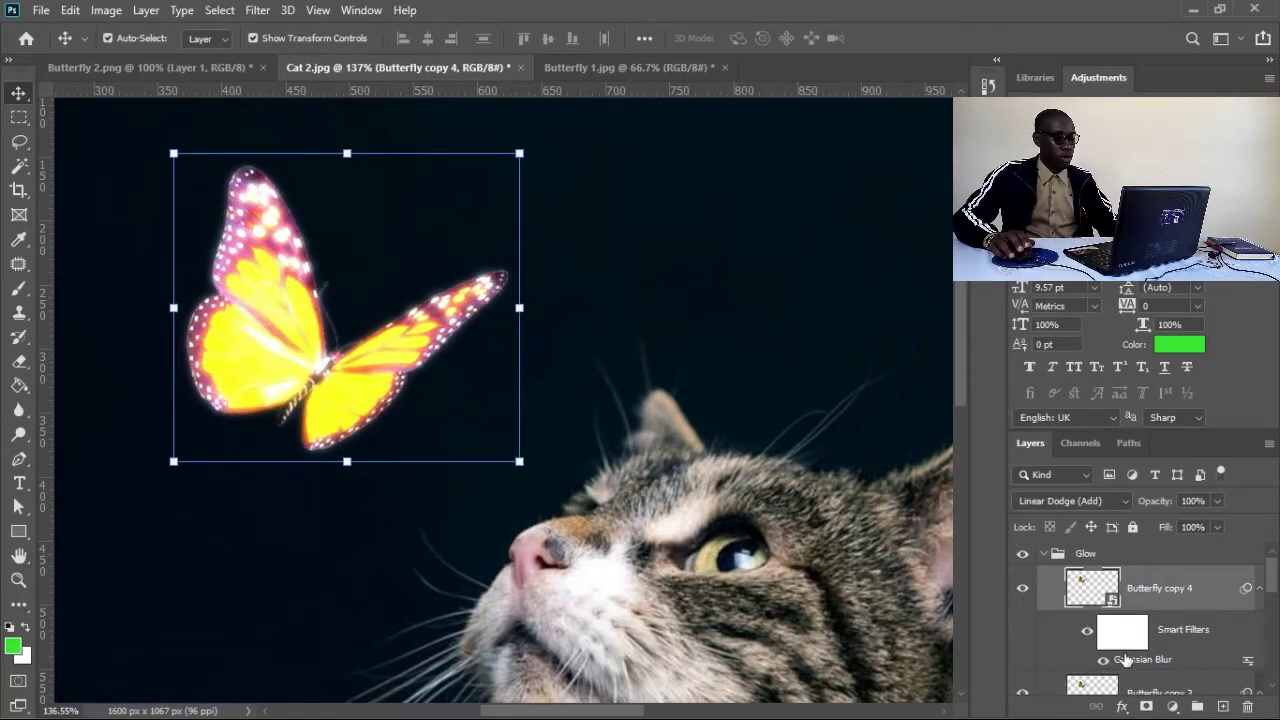
{"action": "double_click", "coordinate": [1157, 661]}
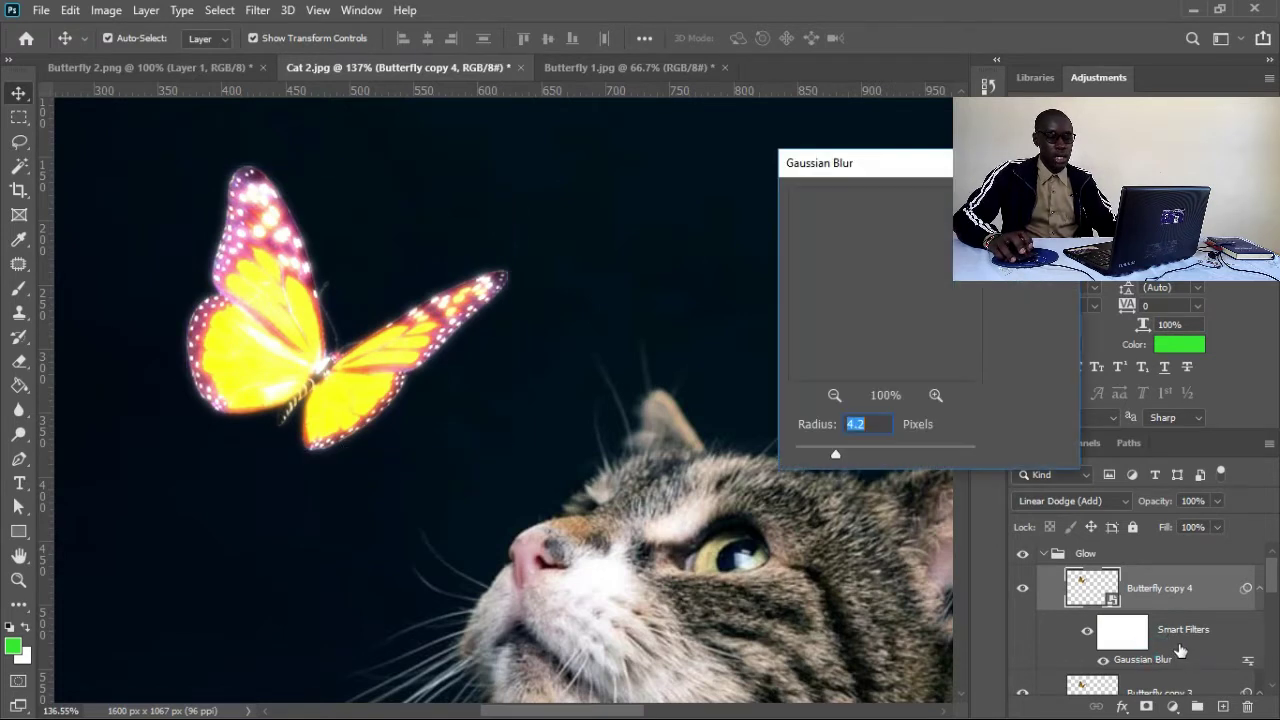
{"action": "left_click_drag", "start_coordinate": [837, 454], "coordinate": [879, 458]}
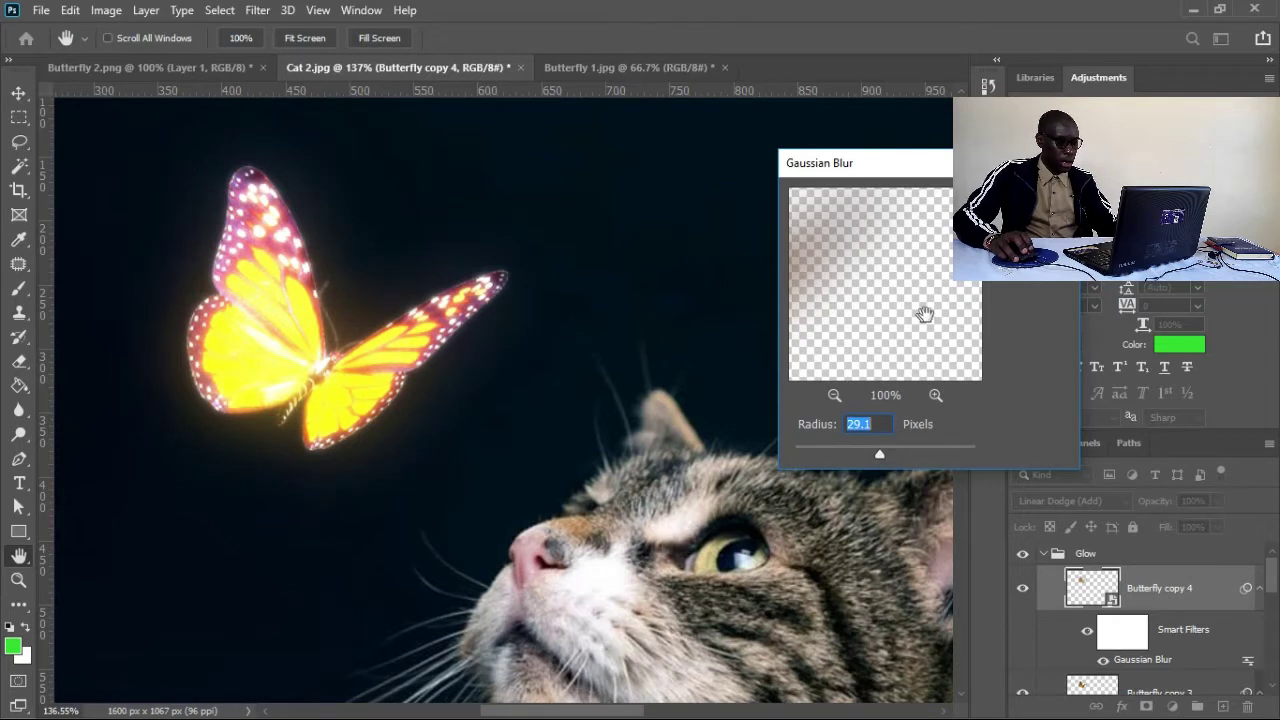
{"action": "left_click", "coordinate": [1035, 192]}
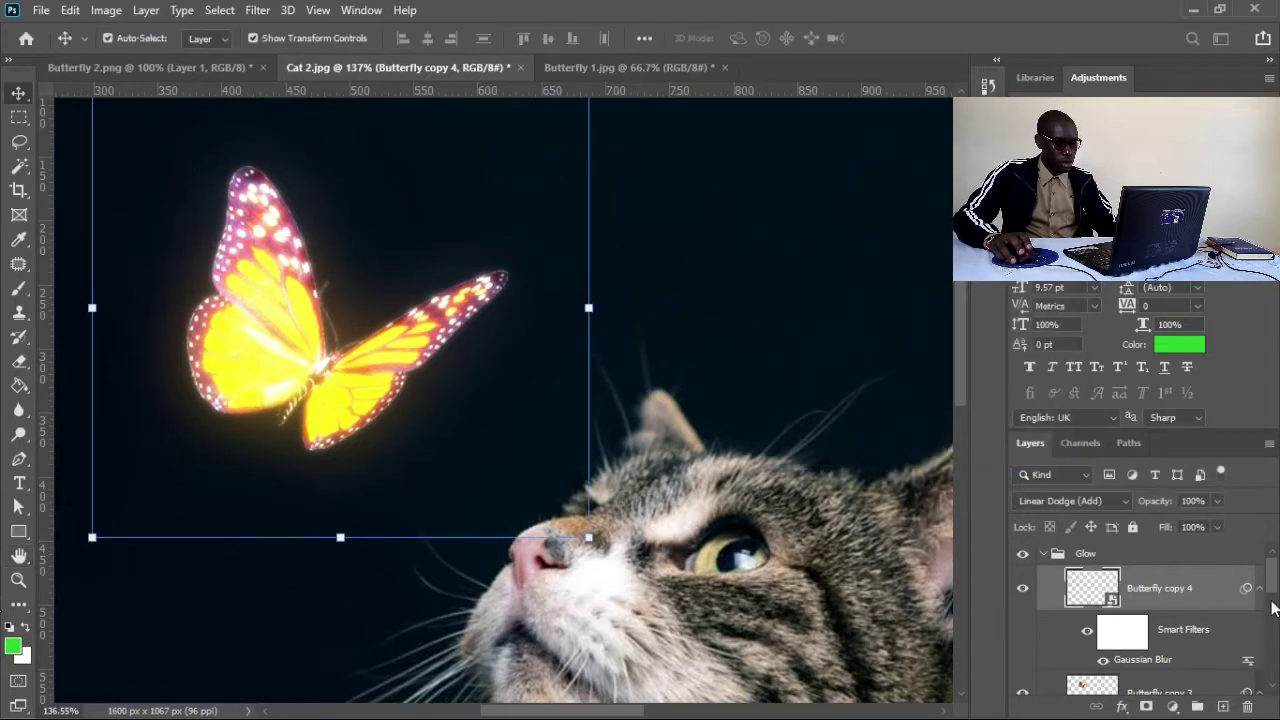
Raise the Gaussian Blur smart filter on Butterfly copy 3 to a 22.2-pixel radius.
{"action": "scroll", "coordinate": [1210, 627], "scroll_direction": "down", "scroll_amount": 4}
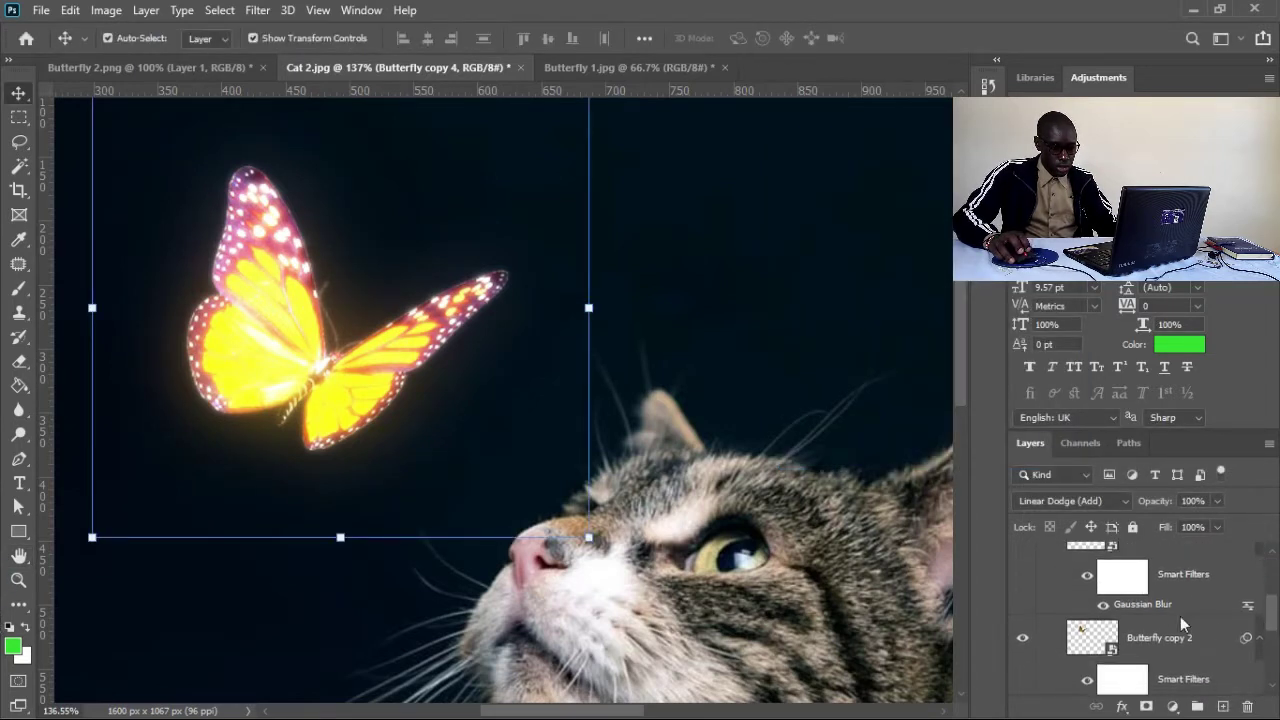
{"action": "left_click", "coordinate": [1156, 606]}
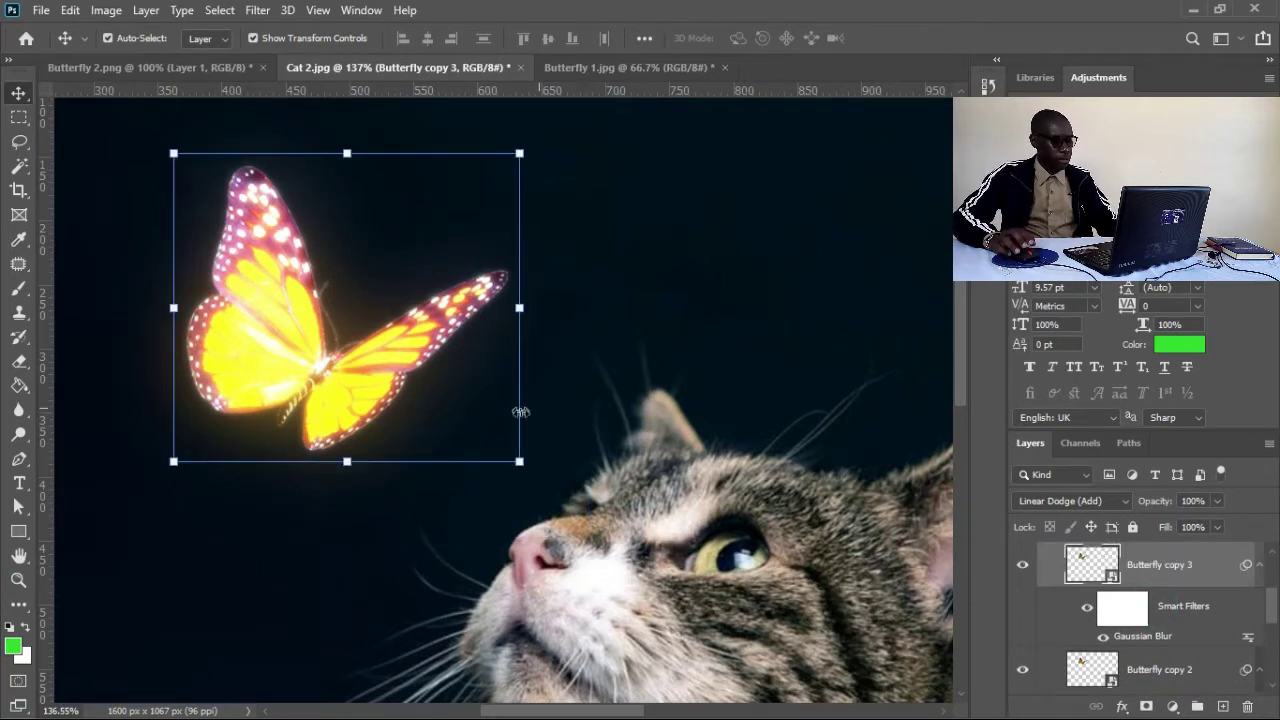
{"action": "double_click", "coordinate": [1148, 636]}
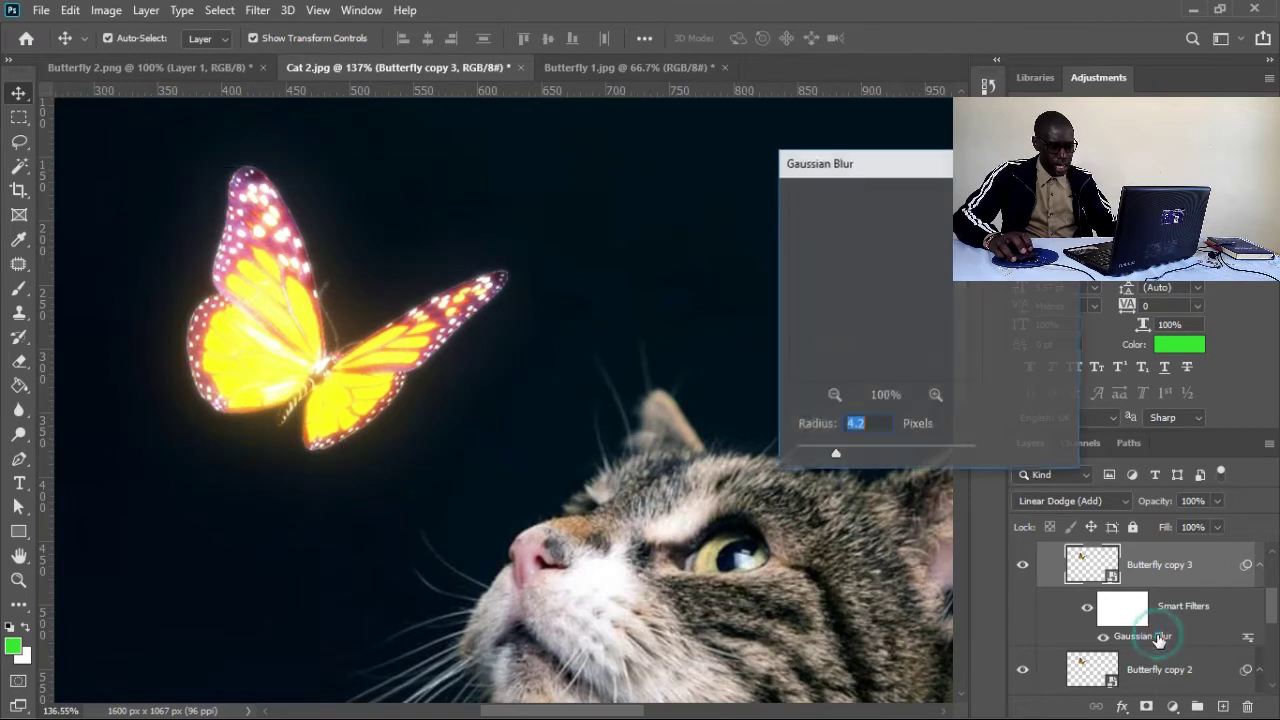
{"action": "left_click_drag", "start_coordinate": [840, 457], "coordinate": [861, 455]}
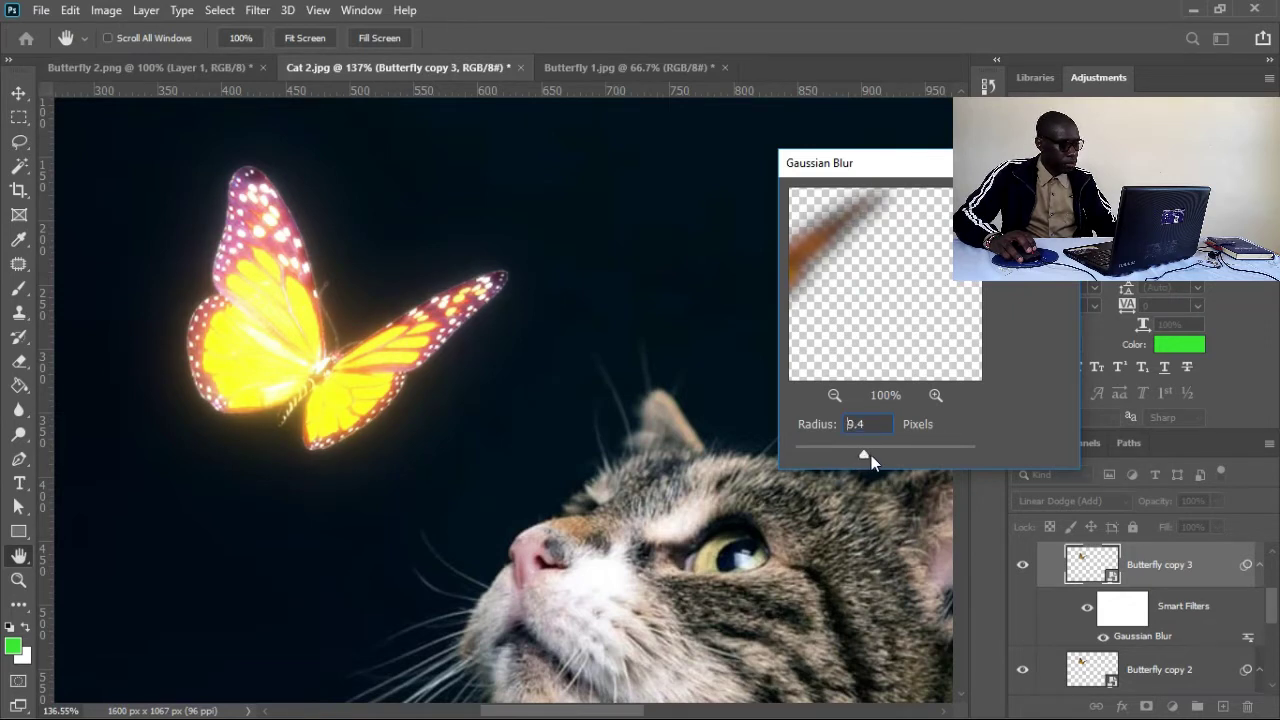
{"action": "left_click", "coordinate": [875, 456]}
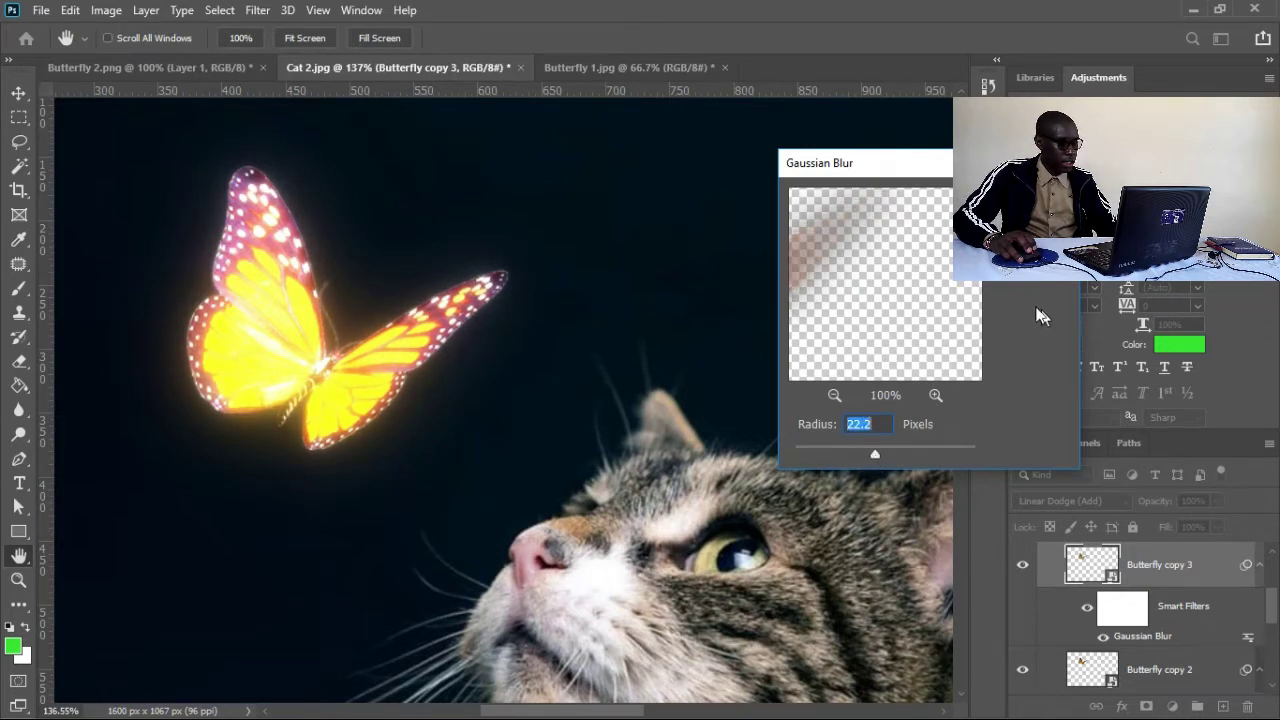
{"action": "key", "text": "Return"}
{"action": "key", "text": "v"}
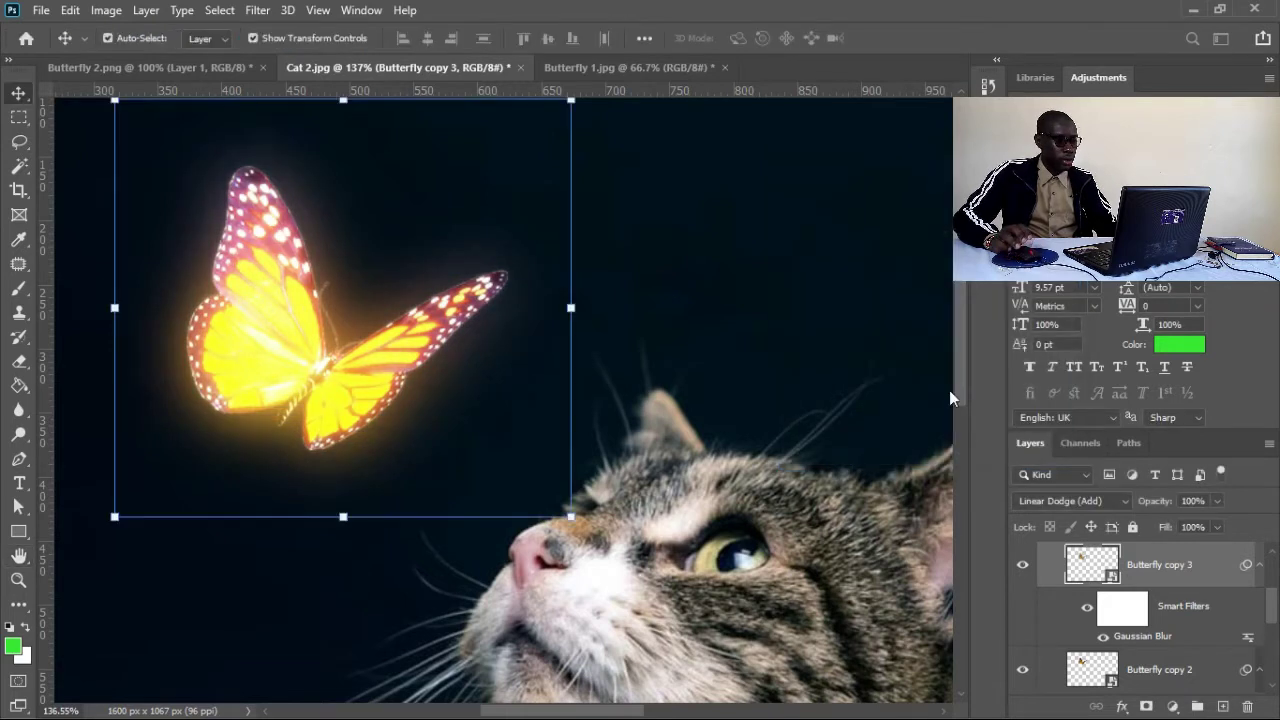
{"action": "scroll", "coordinate": [1272, 620], "scroll_direction": "up", "scroll_amount": 3}
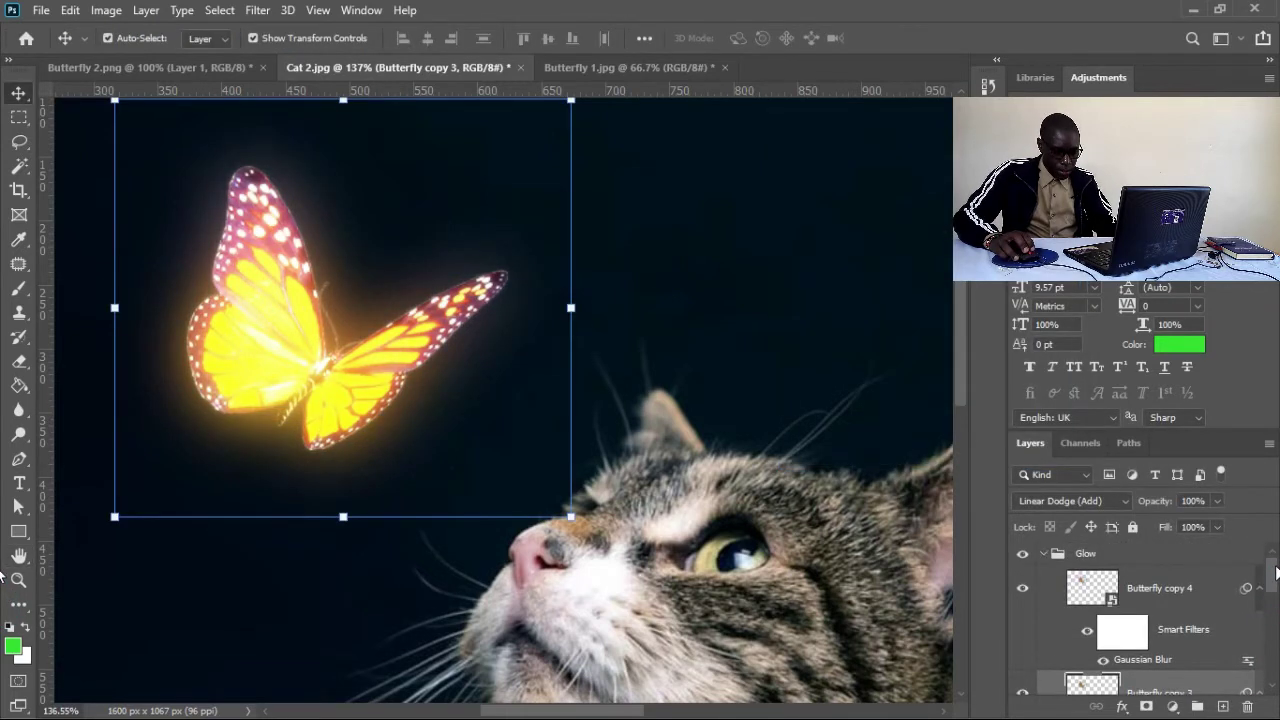
{"action": "left_click", "coordinate": [1188, 595]}
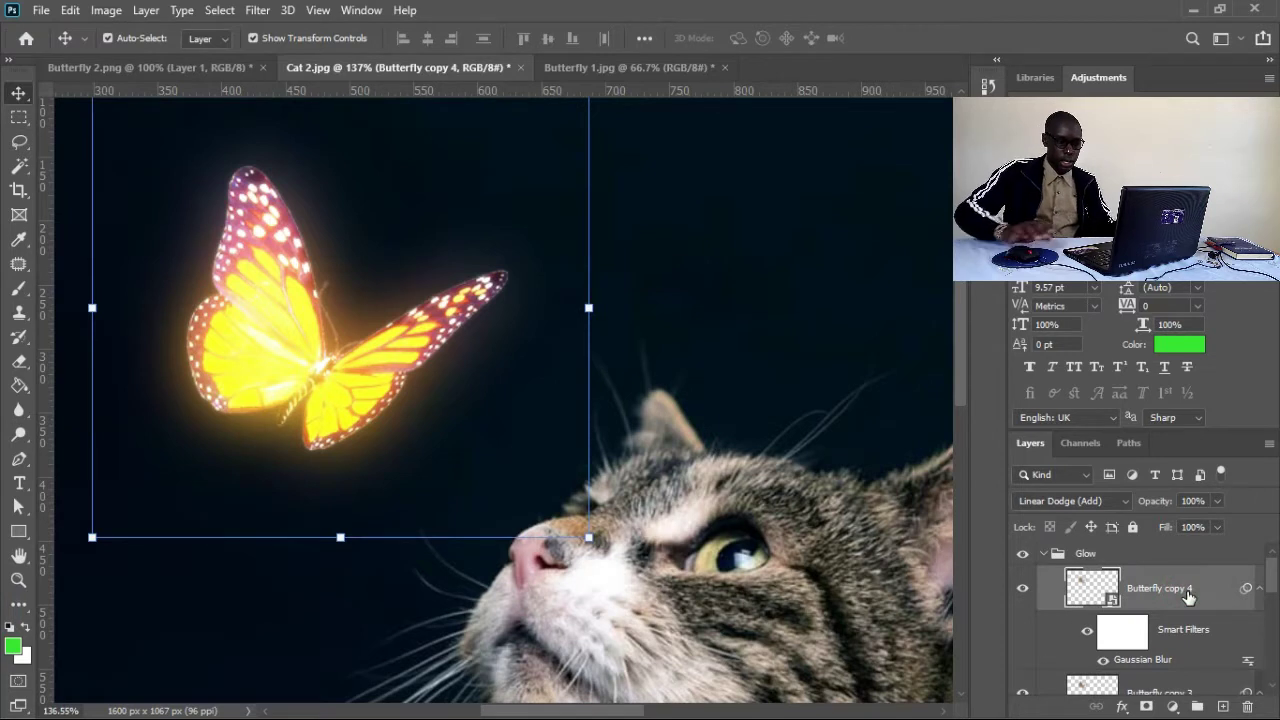
Duplicate the glow as Butterfly copy 5, blur it to about 47 pixels, and fit the view.
{"action": "key", "text": "ctrl+j"}
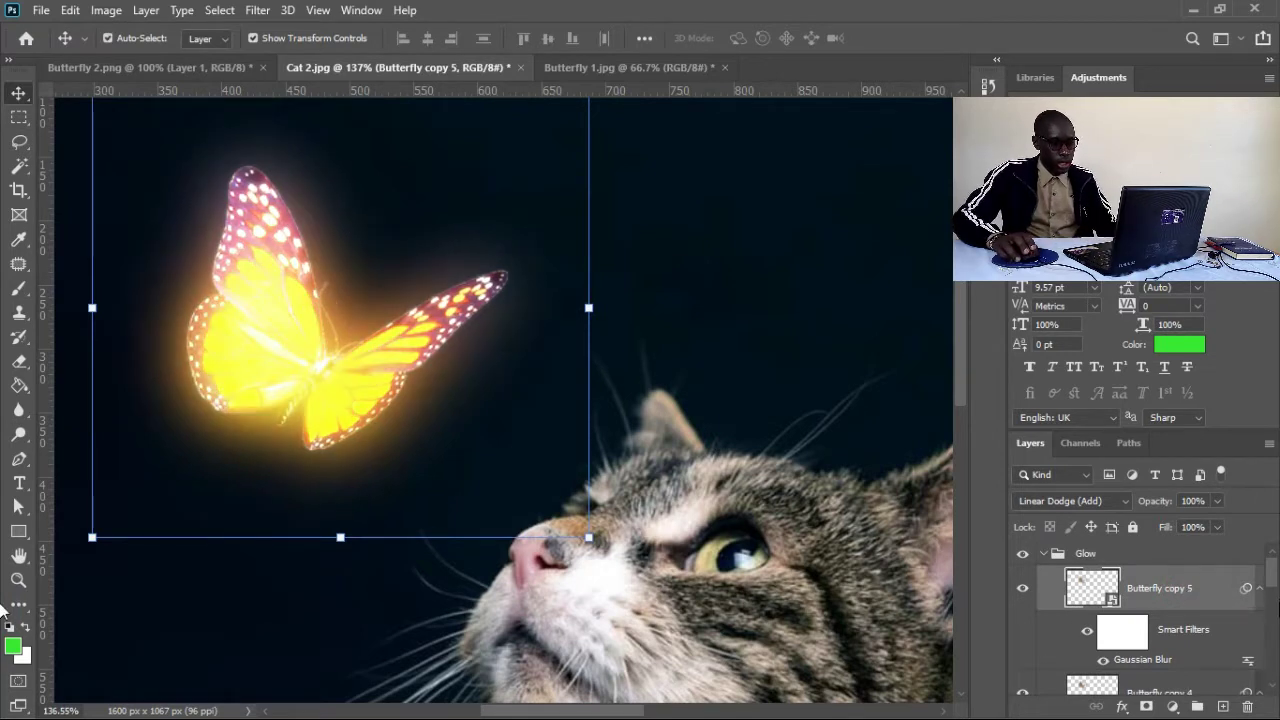
{"action": "double_click", "coordinate": [1152, 660]}
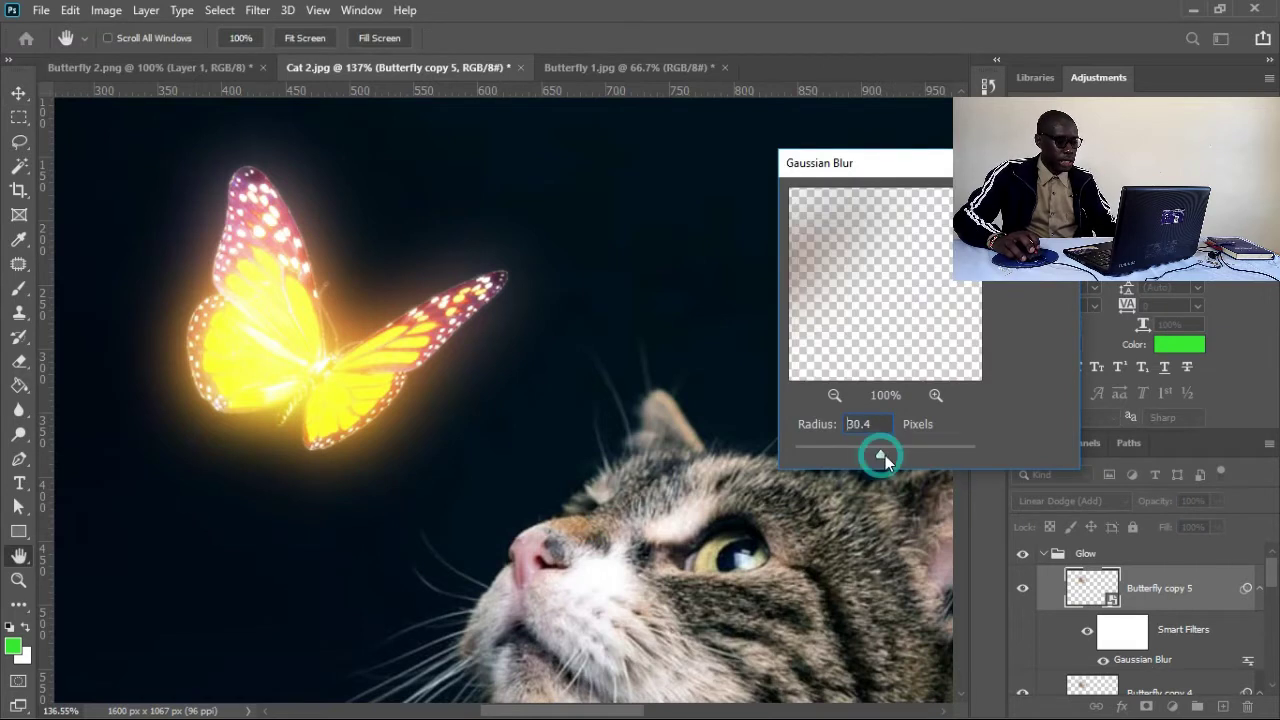
{"action": "left_click", "coordinate": [918, 452]}
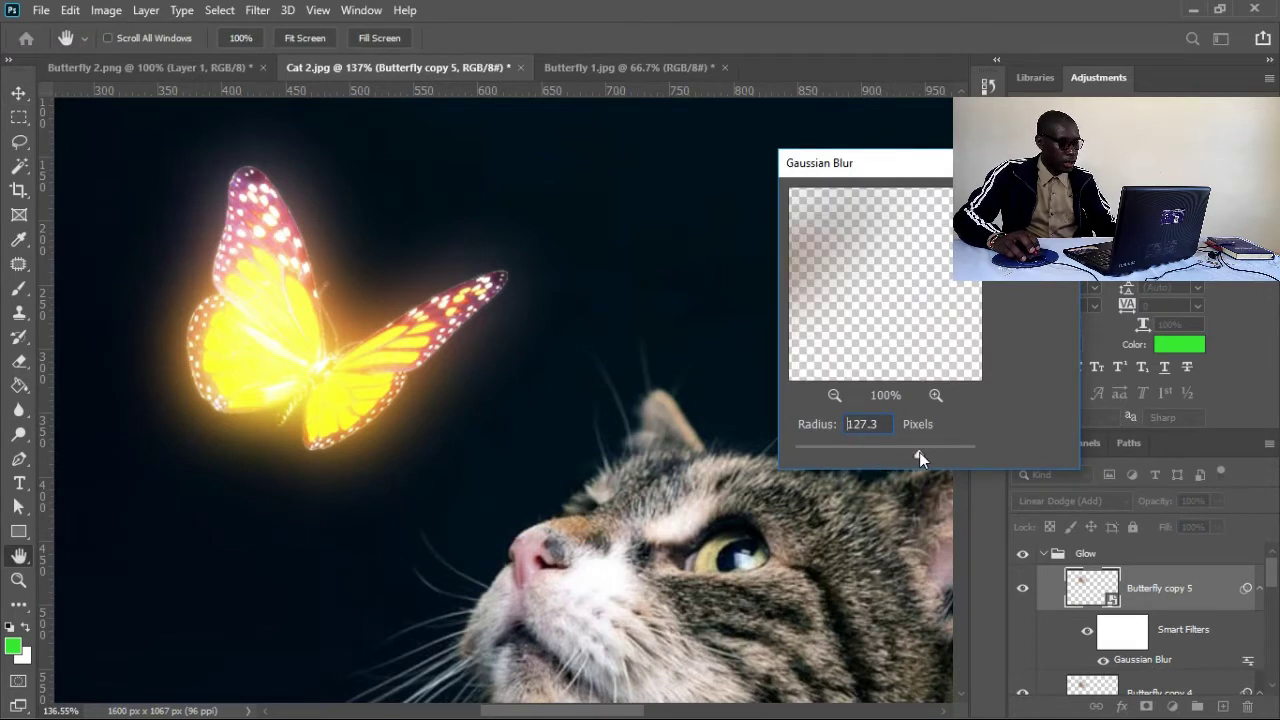
{"action": "left_click_drag", "start_coordinate": [919, 452], "coordinate": [929, 452]}
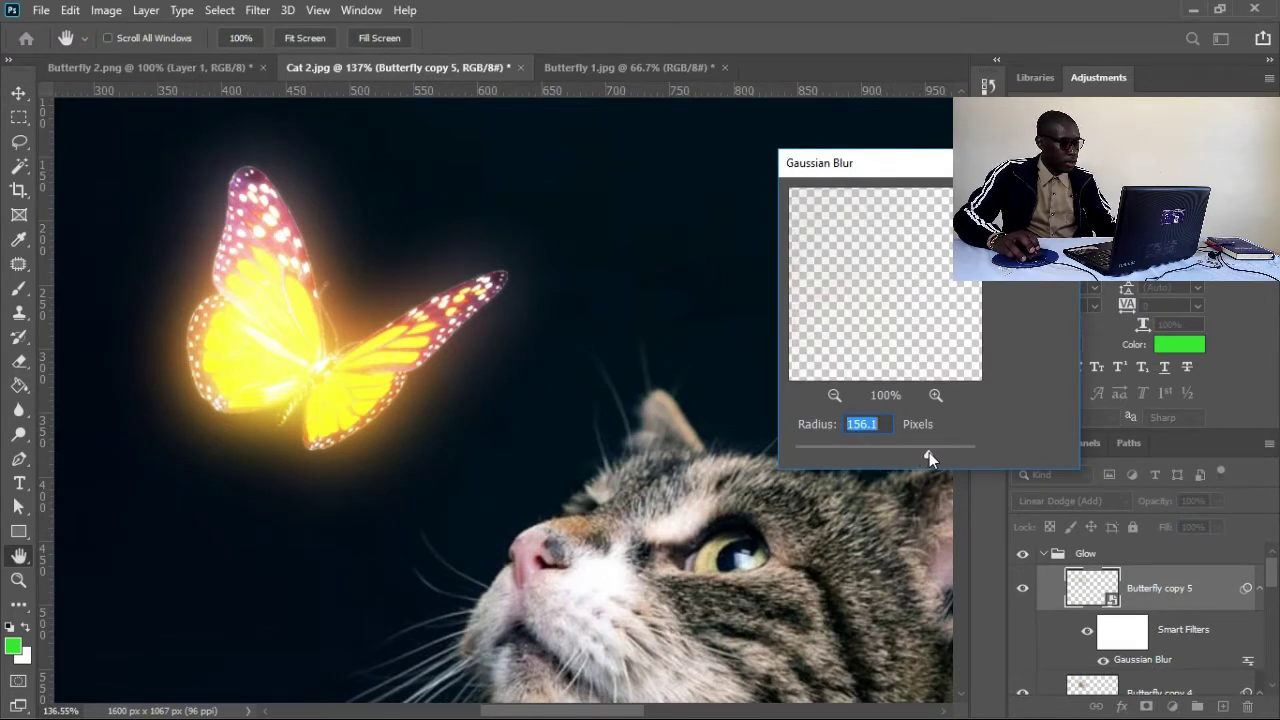
{"action": "left_click", "coordinate": [955, 453]}
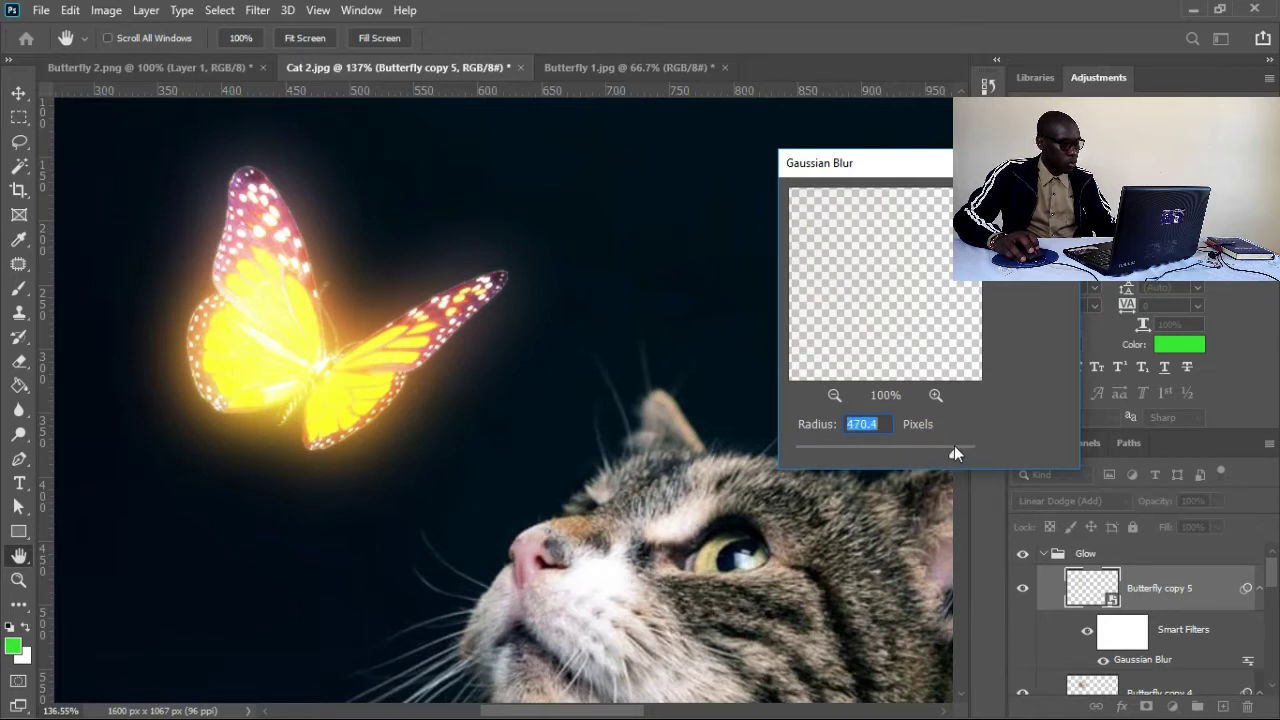
{"action": "left_click_drag", "start_coordinate": [953, 453], "coordinate": [949, 453]}
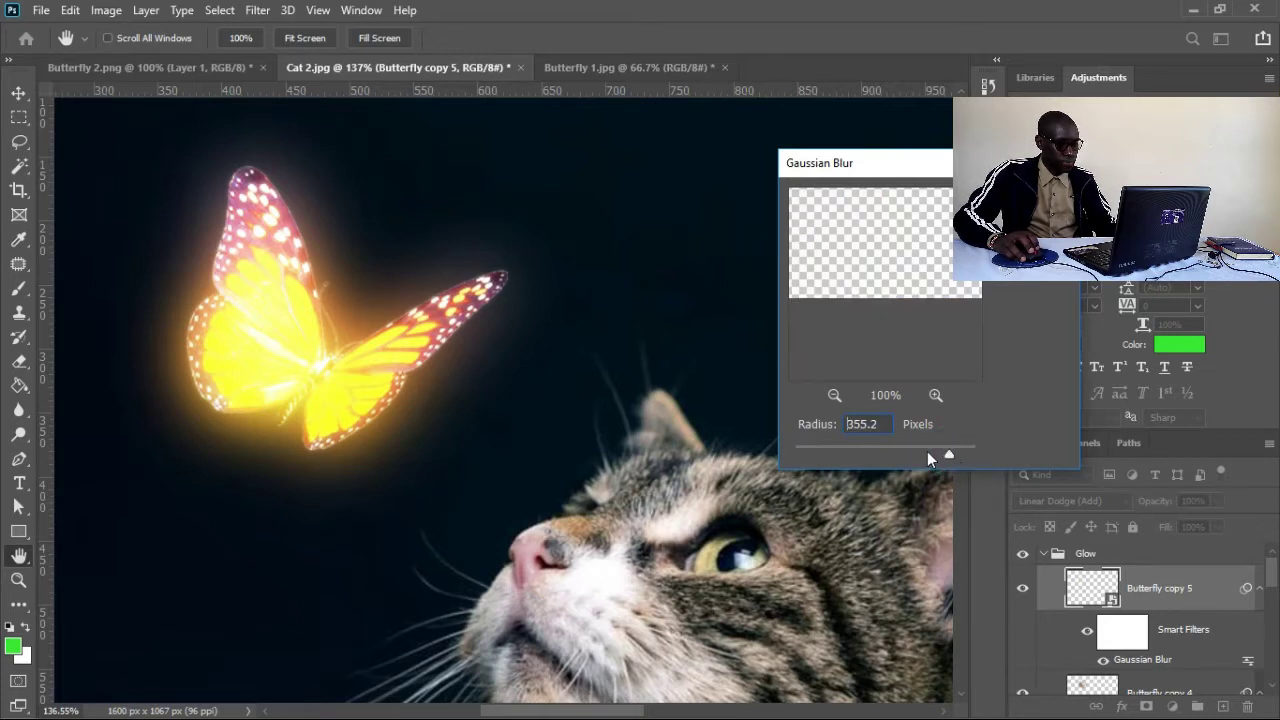
{"action": "left_click", "coordinate": [923, 457]}
{"action": "left_click", "coordinate": [909, 455]}
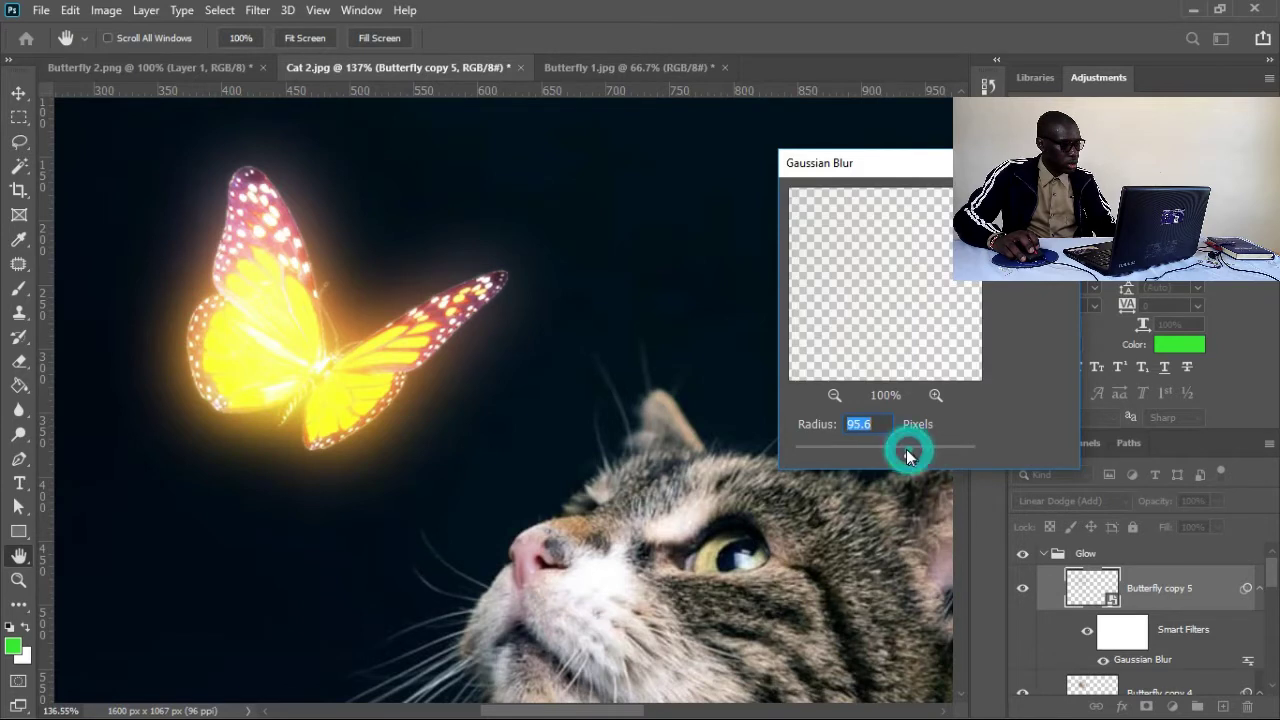
{"action": "left_click_drag", "start_coordinate": [911, 456], "coordinate": [892, 452]}
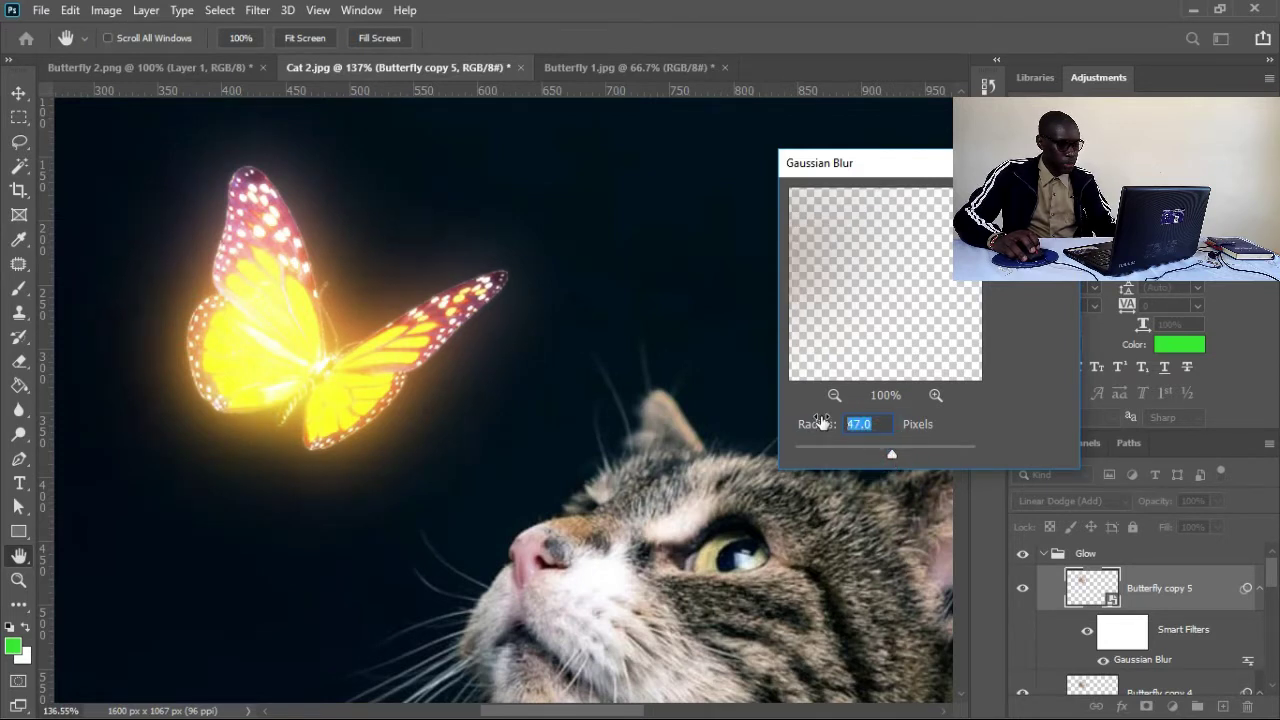
{"action": "key", "text": "Return"}
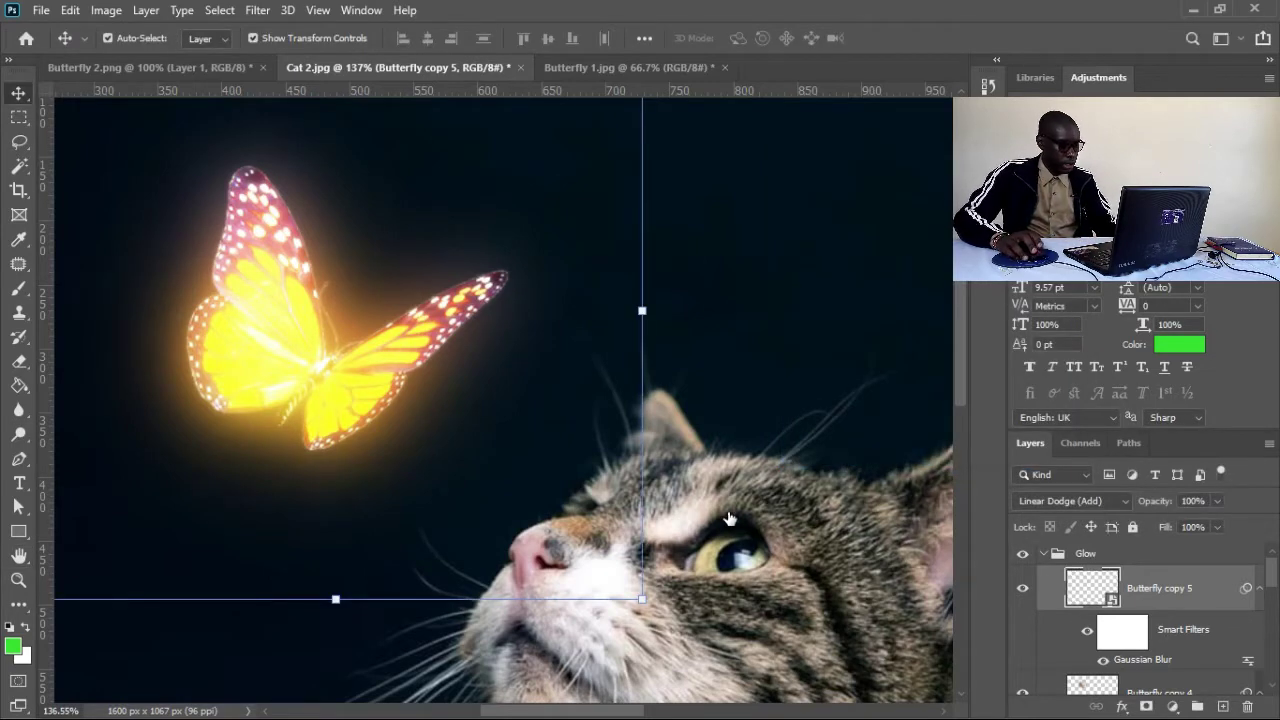
{"action": "key", "text": "ctrl+0"}
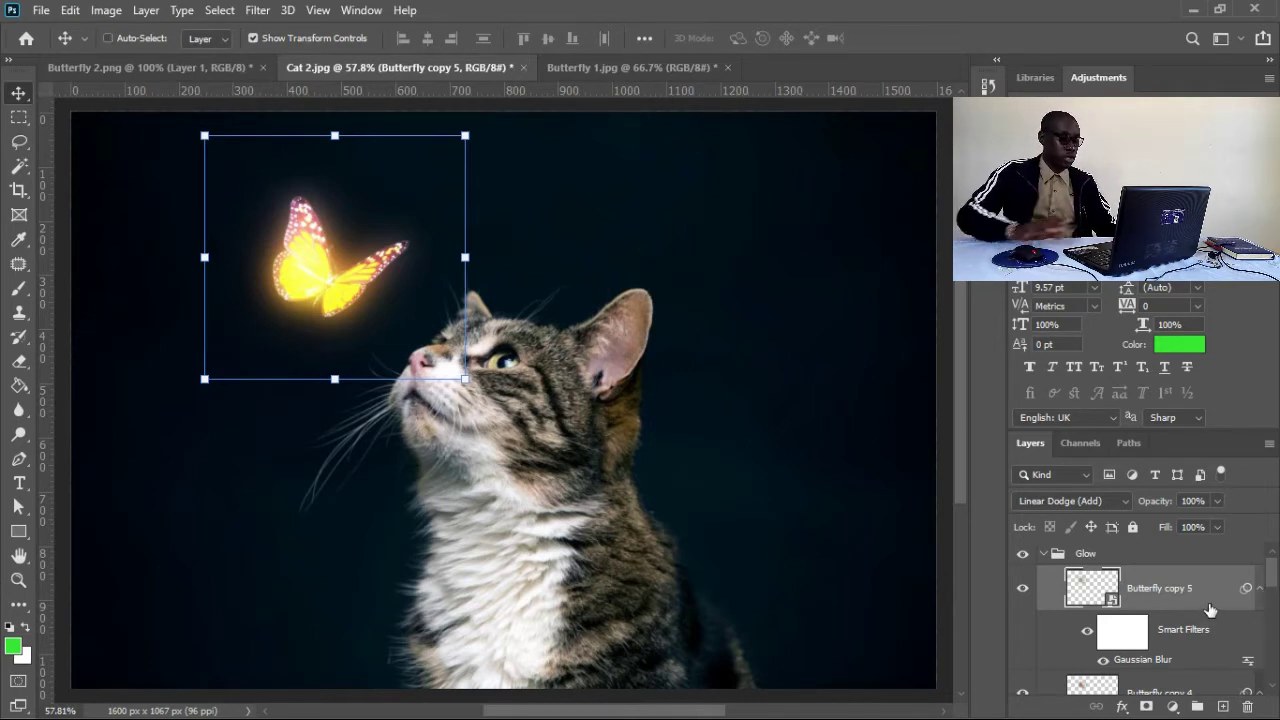
Duplicate the glow as Butterfly copy 6 and set its Gaussian Blur radius to 70 pixels.
{"action": "key", "text": "ctrl+j"}
{"action": "double_click", "coordinate": [1160, 657]}
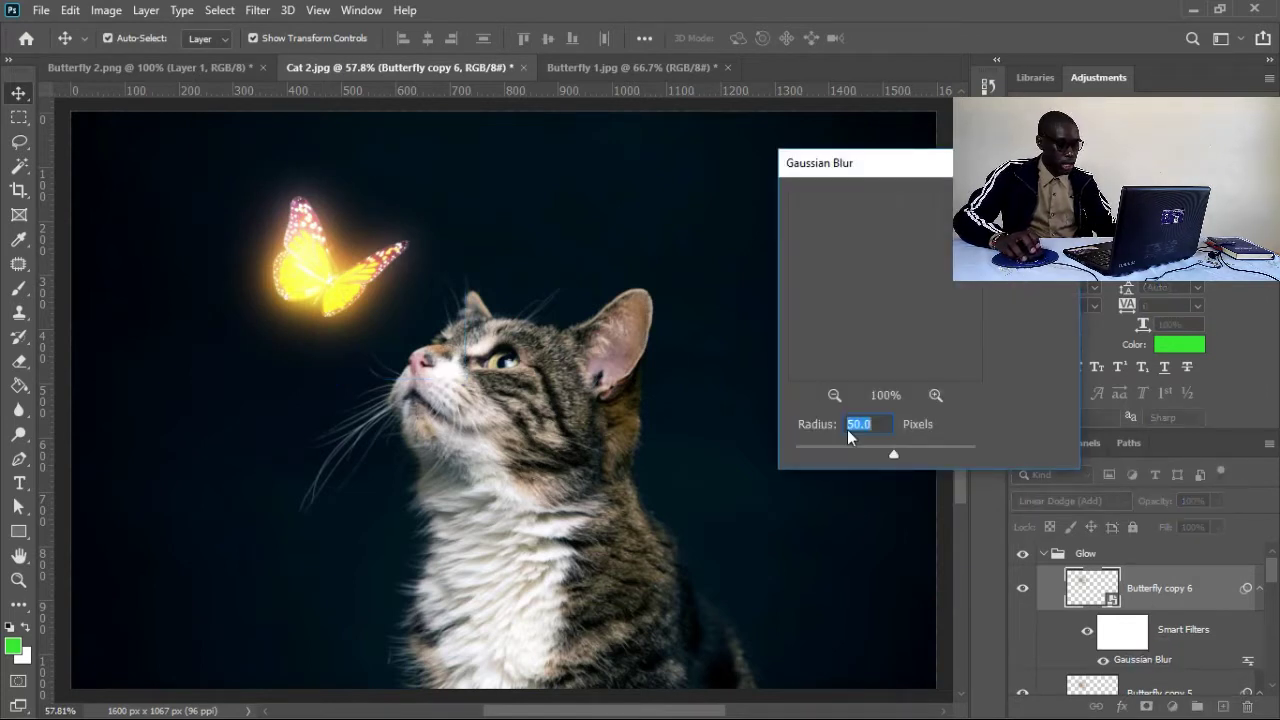
{"action": "mouse_move", "coordinate": [897, 454]}
{"action": "left_mouse_down"}
{"action": "mouse_move", "coordinate": [915, 456]}
{"action": "mouse_move", "coordinate": [893, 454]}
{"action": "left_mouse_up"}
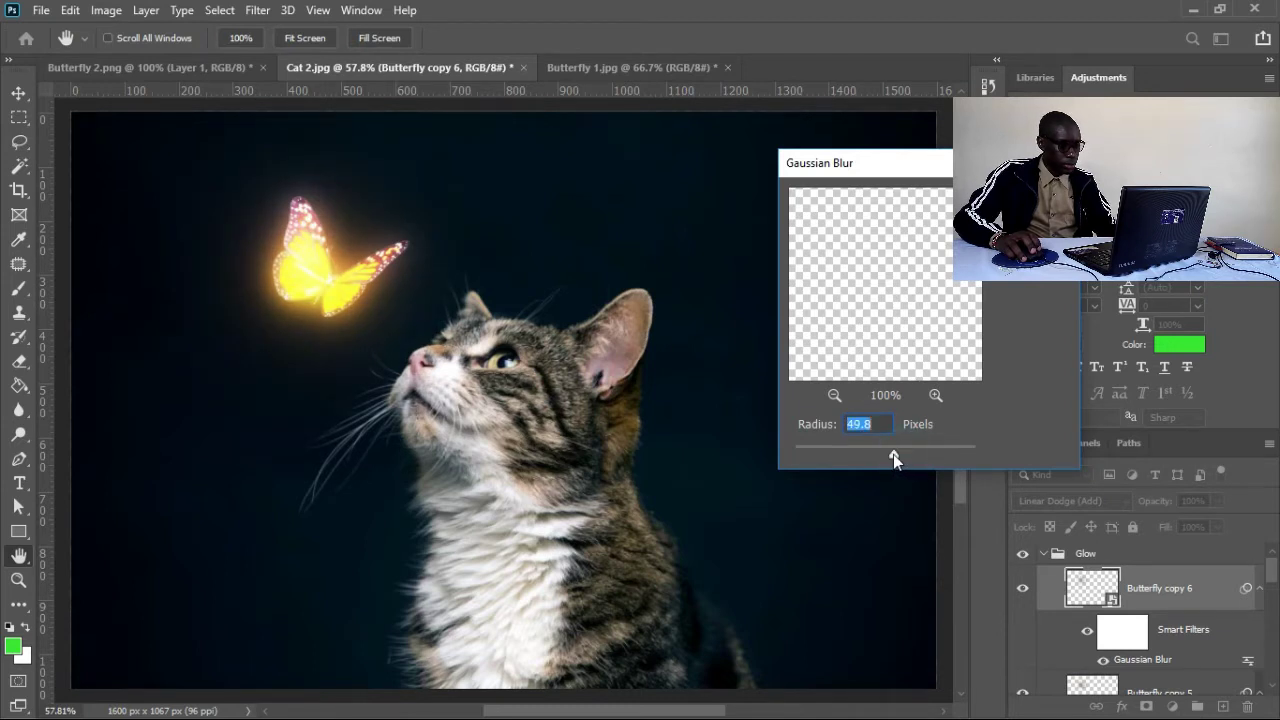
{"action": "left_click", "coordinate": [904, 455]}
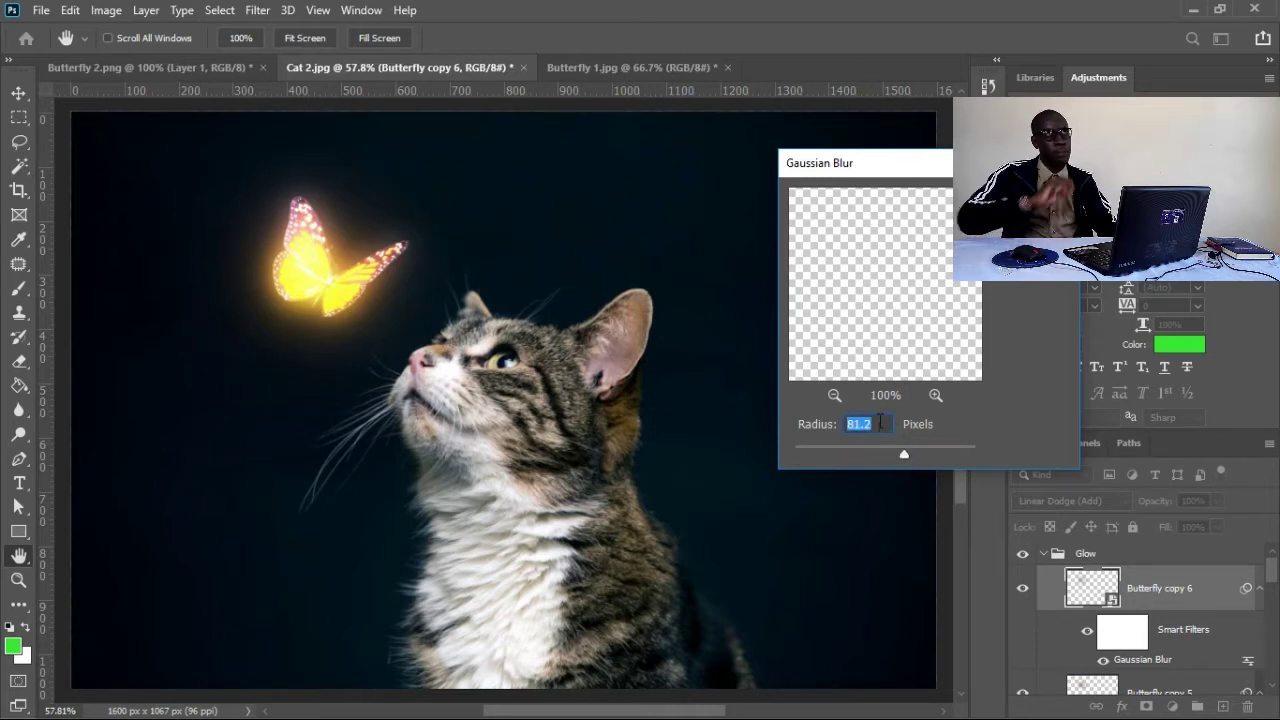
{"action": "type", "text": "90.0"}
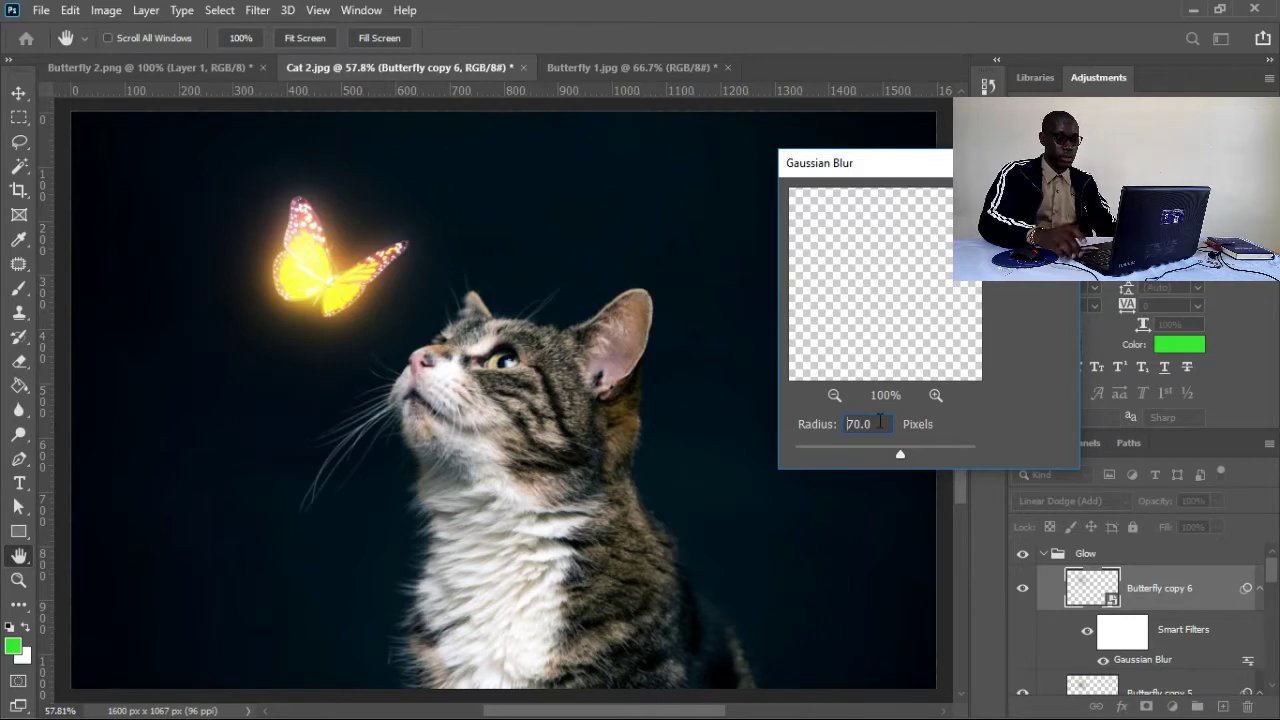
{"action": "key", "text": "Return"}
{"action": "key", "text": "v"}
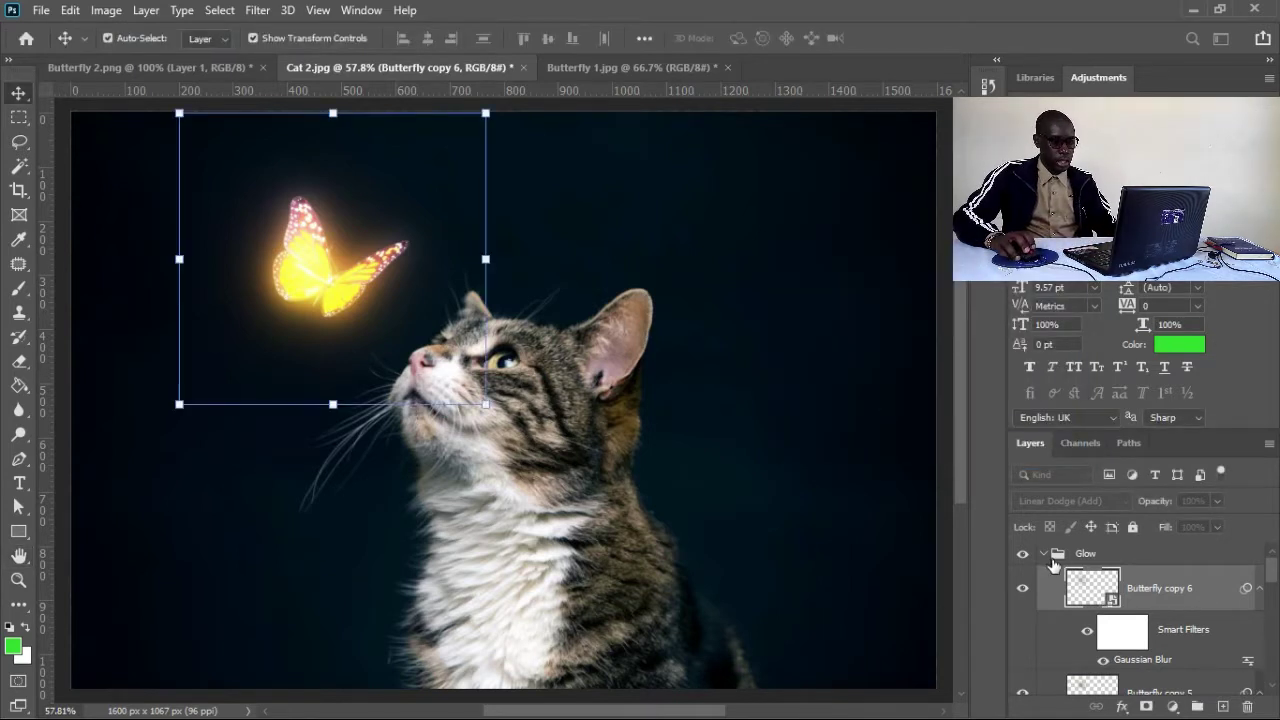
Collapse the Glow group and toggle its visibility to preview the image without glow.
{"action": "left_click", "coordinate": [1043, 554]}
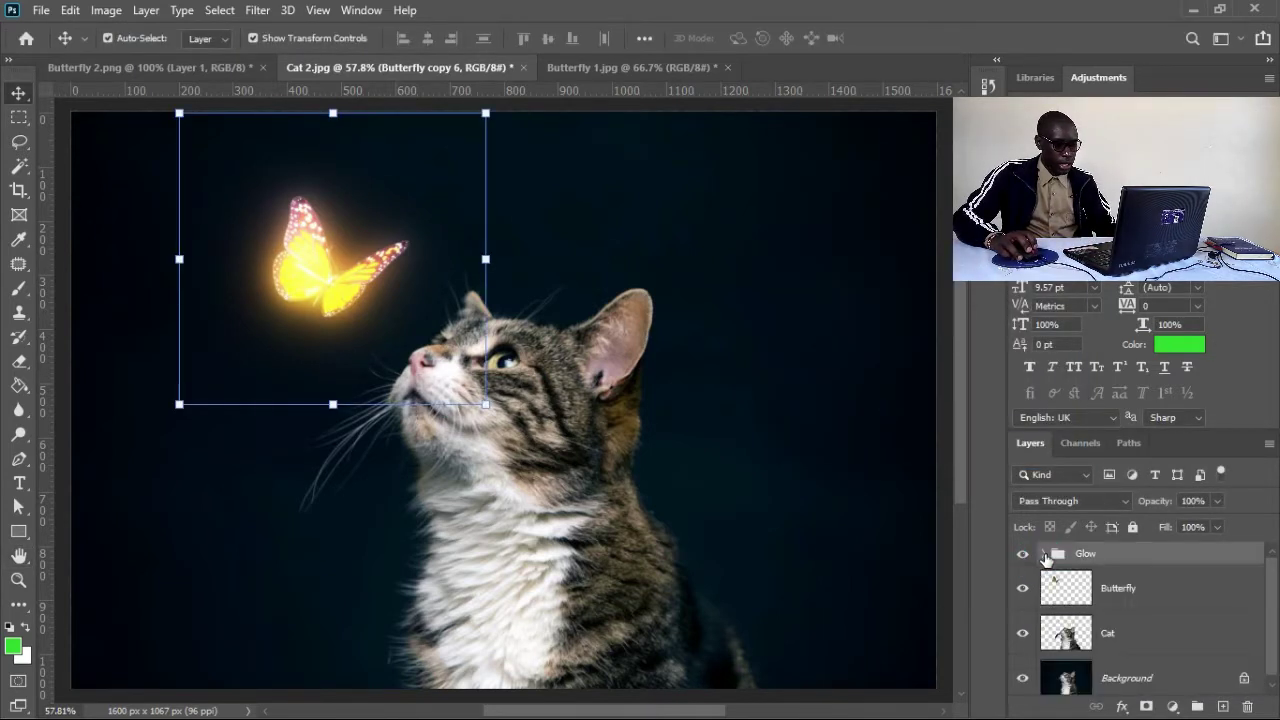
{"action": "left_click", "coordinate": [1022, 556]}
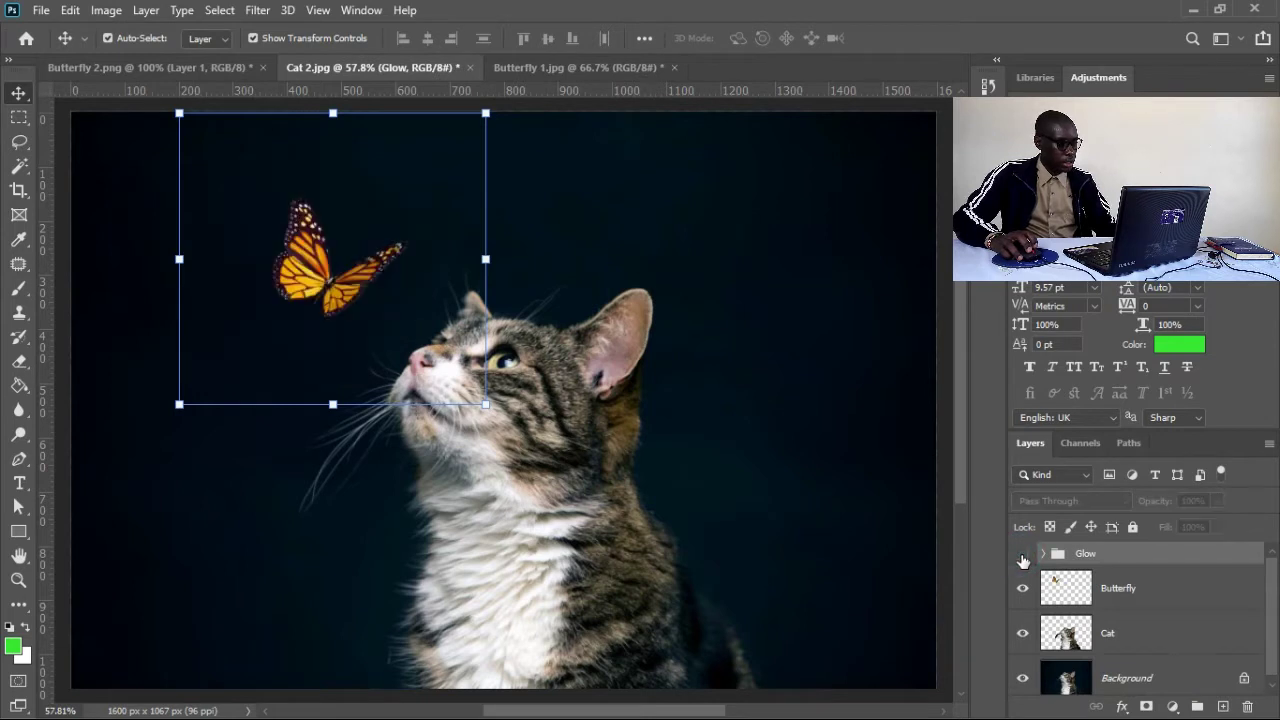
{"action": "left_click", "coordinate": [1022, 558]}
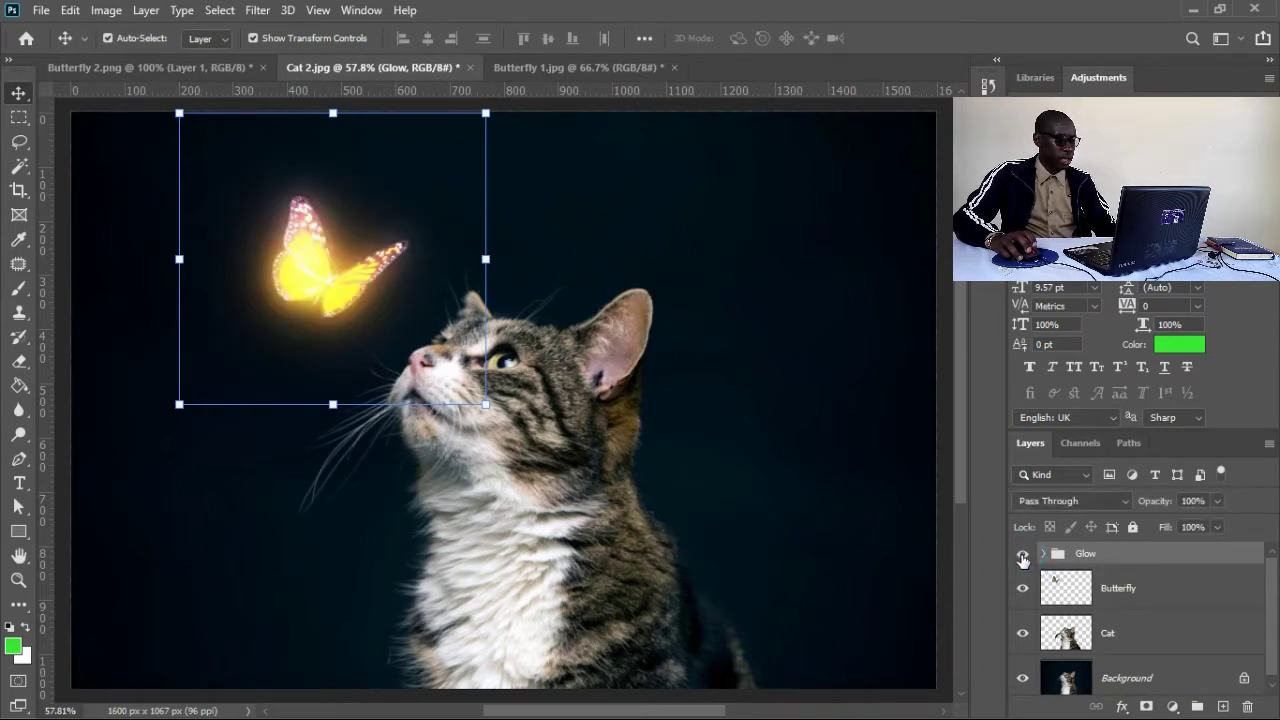
Compare the Butterfly layer hidden and shown, then move it into the Glow group.
{"action": "scroll", "coordinate": [1272, 620], "scroll_direction": "down", "scroll_amount": 1}
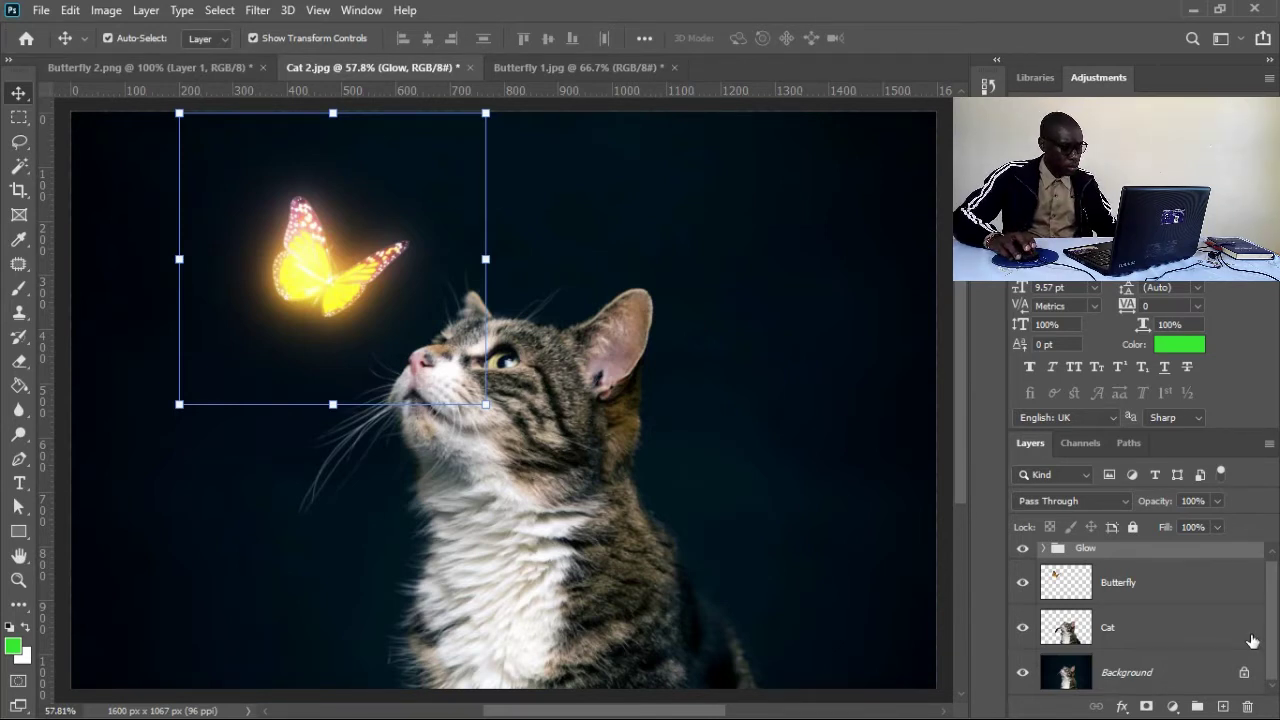
{"action": "left_click", "coordinate": [1022, 586]}
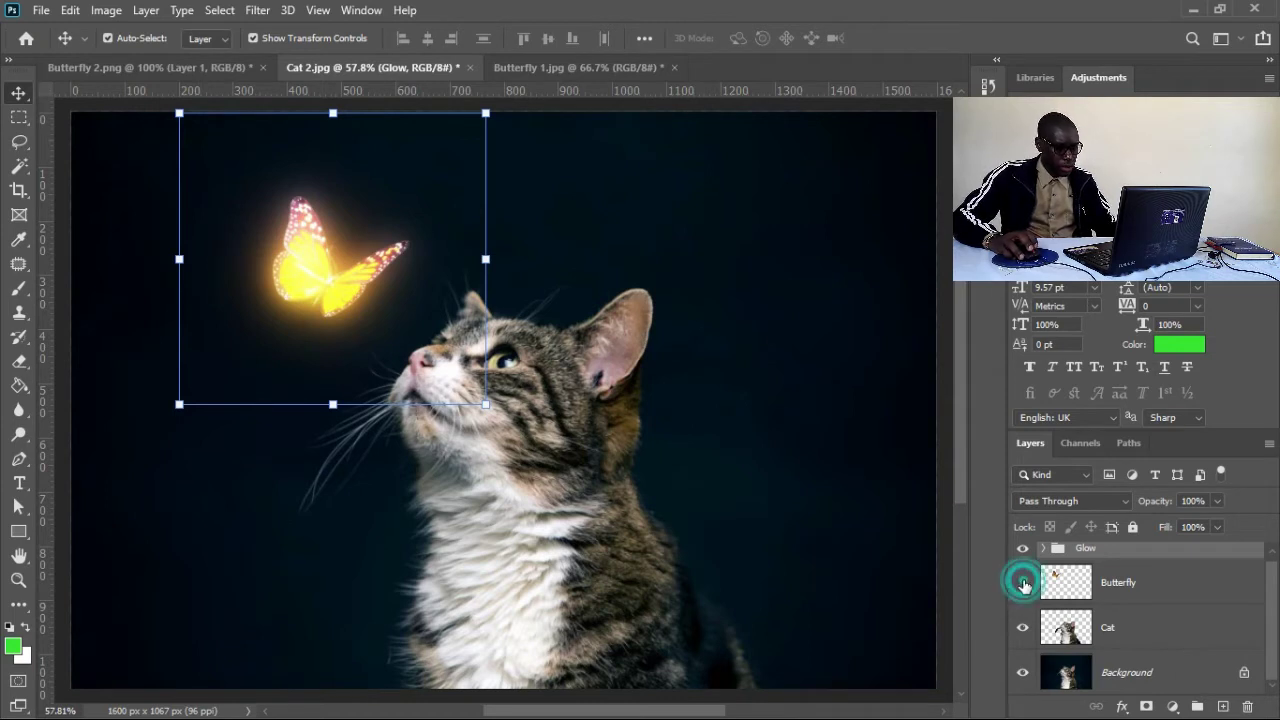
{"action": "left_click", "coordinate": [1023, 585]}
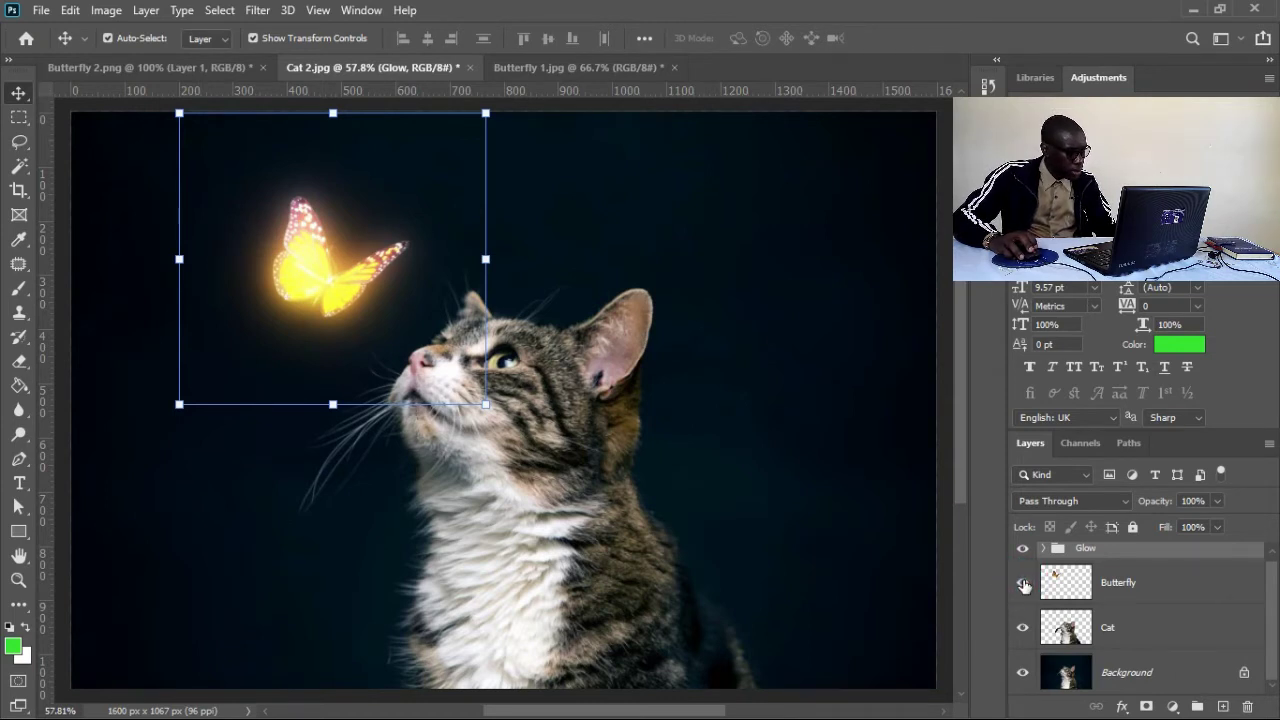
{"action": "left_click", "coordinate": [1022, 585]}
{"action": "left_click", "coordinate": [1022, 585]}
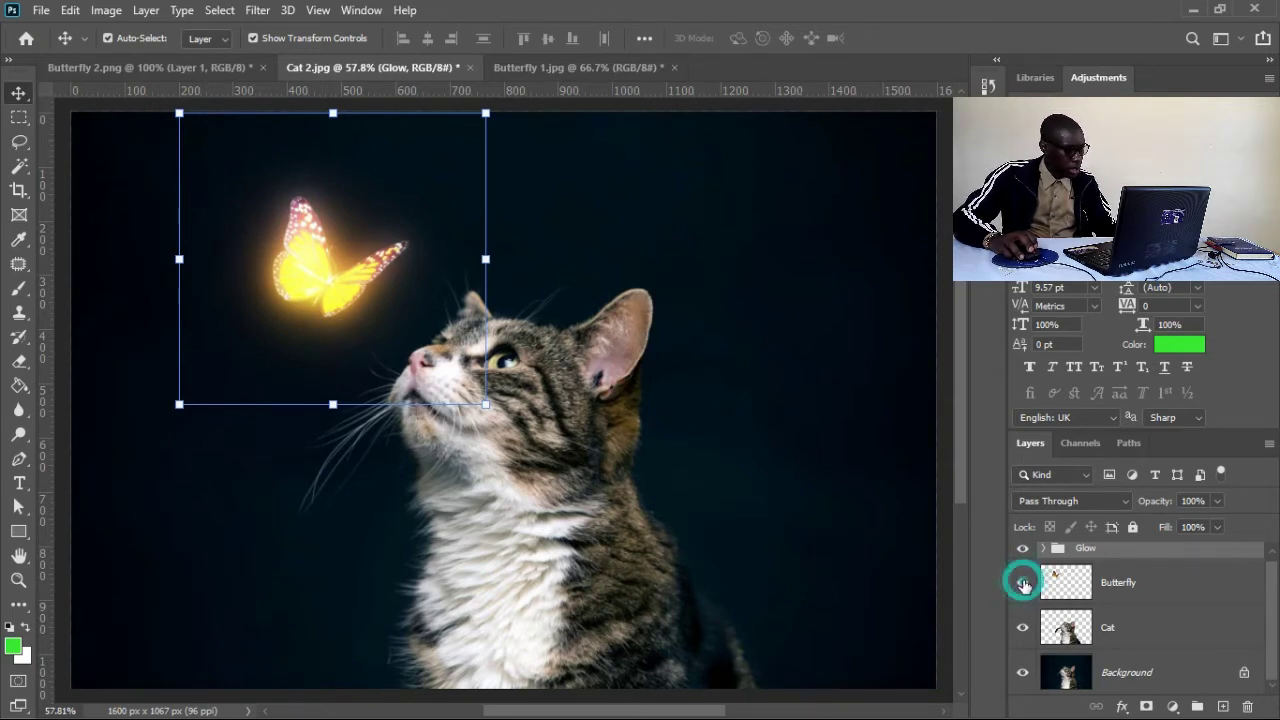
{"action": "left_click", "coordinate": [1023, 585]}
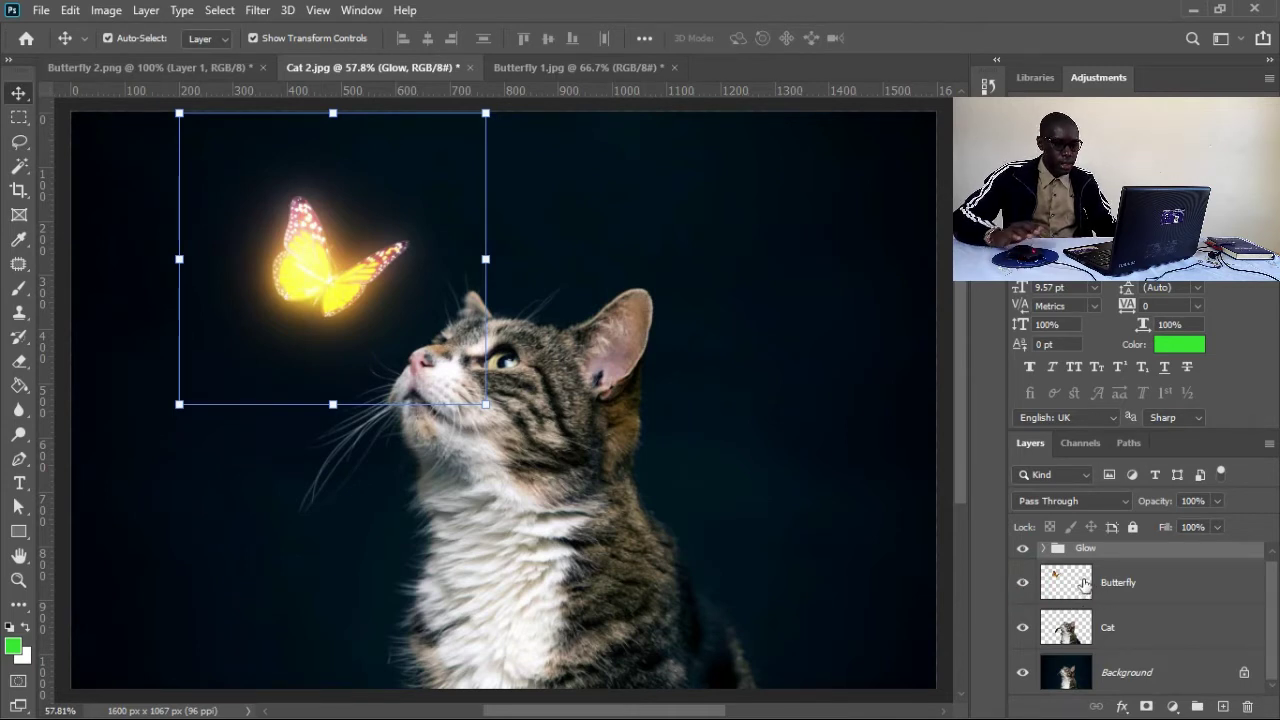
{"action": "left_click_drag", "start_coordinate": [1074, 568], "coordinate": [1068, 553]}
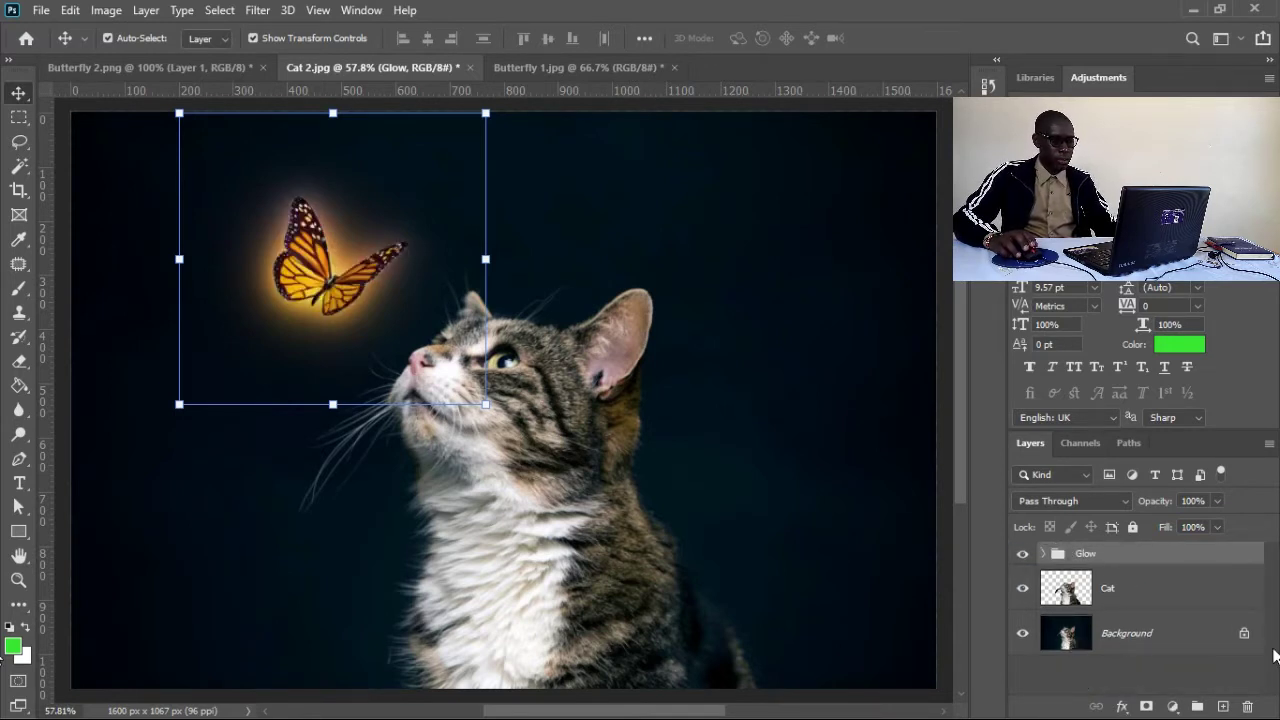
Expand the Glow group, select Butterfly, and collapse the copies' filter lists.
{"action": "left_click", "coordinate": [1044, 553]}
{"action": "left_click", "coordinate": [1133, 595]}
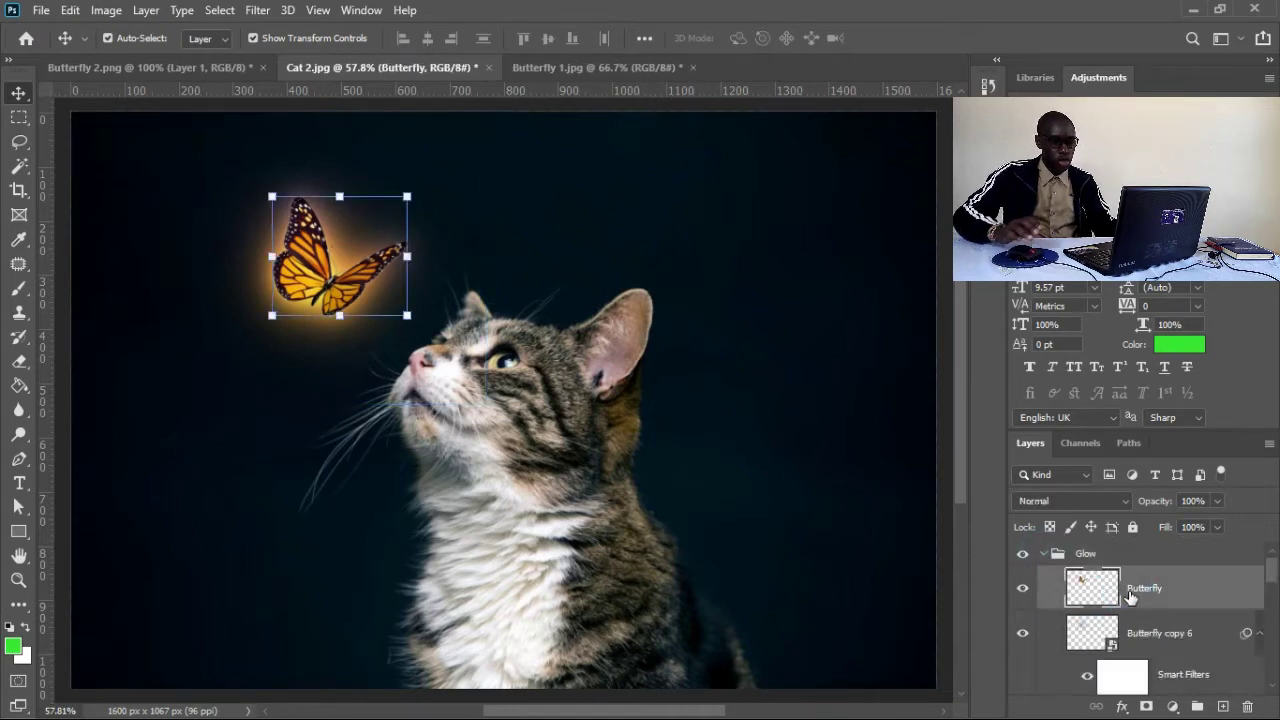
{"action": "left_click", "coordinate": [1259, 636]}
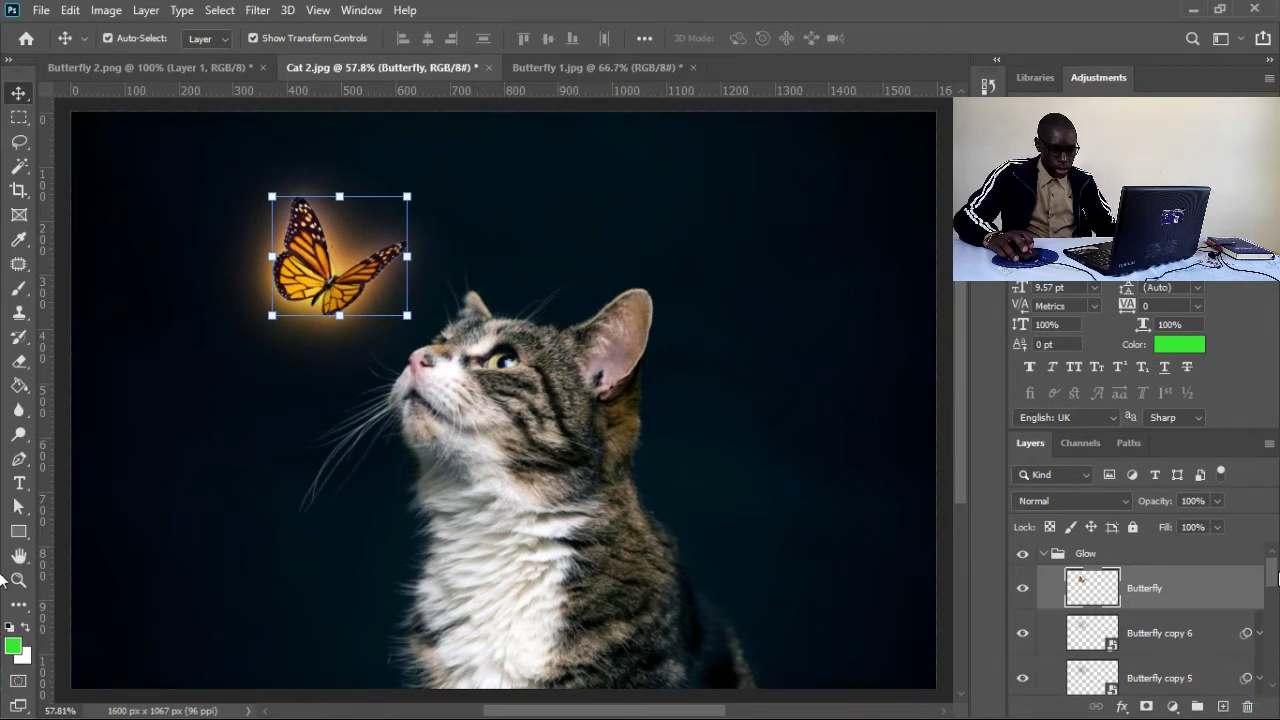
{"action": "left_click_drag", "start_coordinate": [1271, 595], "coordinate": [1207, 679]}
{"action": "left_click", "coordinate": [1257, 567]}
Move the Butterfly layer down beneath Butterfly copy at the bottom of the group.
{"action": "scroll", "coordinate": [1190, 665], "scroll_direction": "down", "scroll_amount": 1}
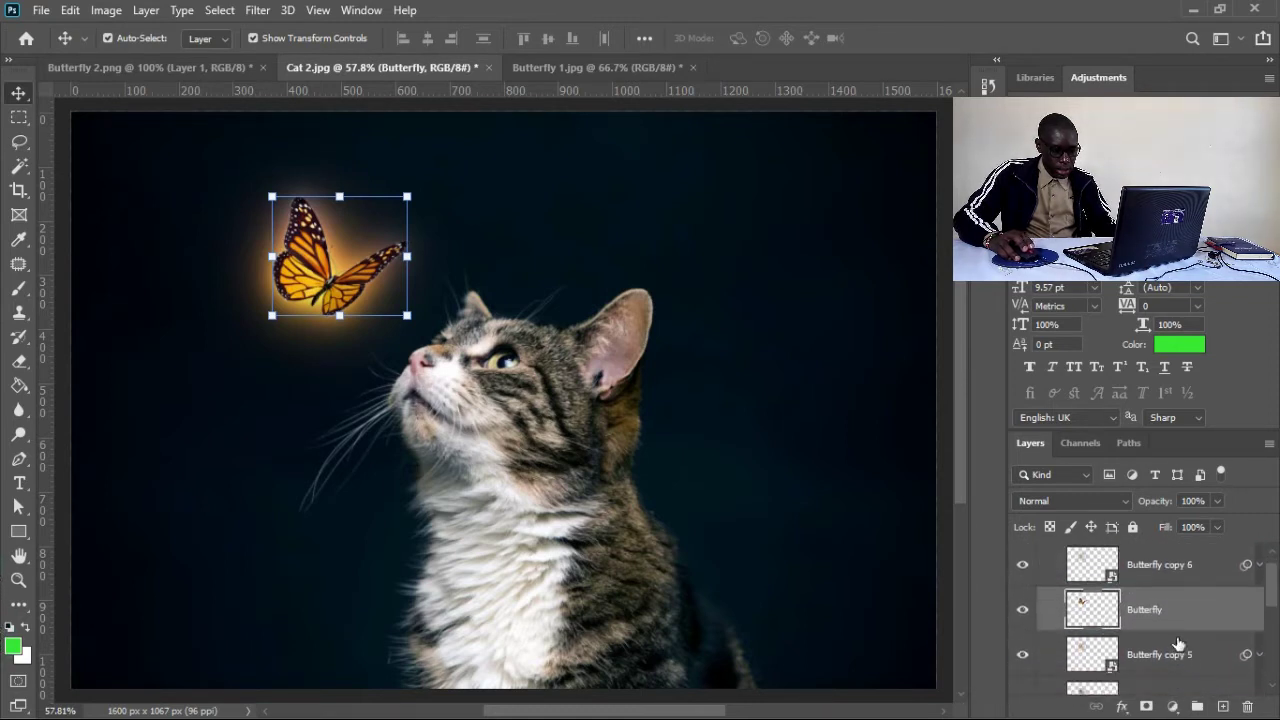
{"action": "left_click_drag", "start_coordinate": [1145, 610], "coordinate": [1178, 668]}
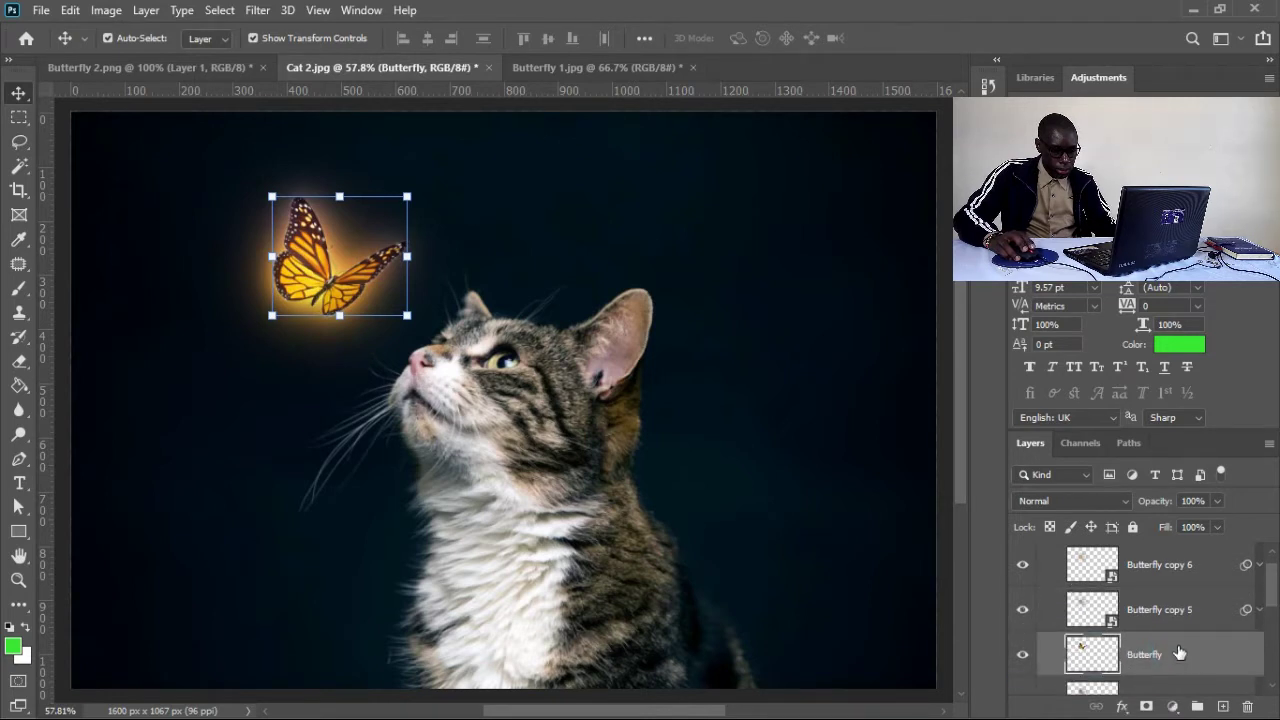
{"action": "scroll", "coordinate": [1180, 645], "scroll_direction": "down", "scroll_amount": 2}
{"action": "left_click_drag", "start_coordinate": [1182, 613], "coordinate": [1184, 662]}
{"action": "scroll", "coordinate": [1237, 650], "scroll_direction": "down", "scroll_amount": 1}
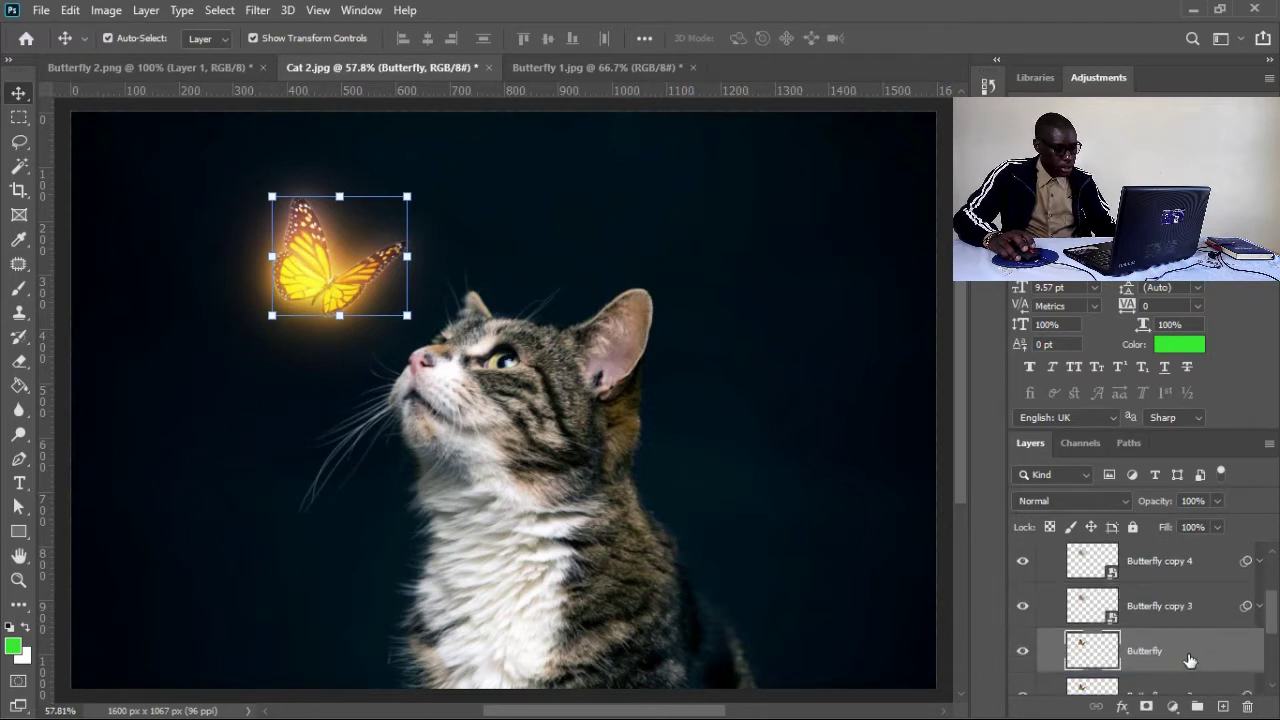
{"action": "scroll", "coordinate": [1210, 648], "scroll_direction": "down", "scroll_amount": 1}
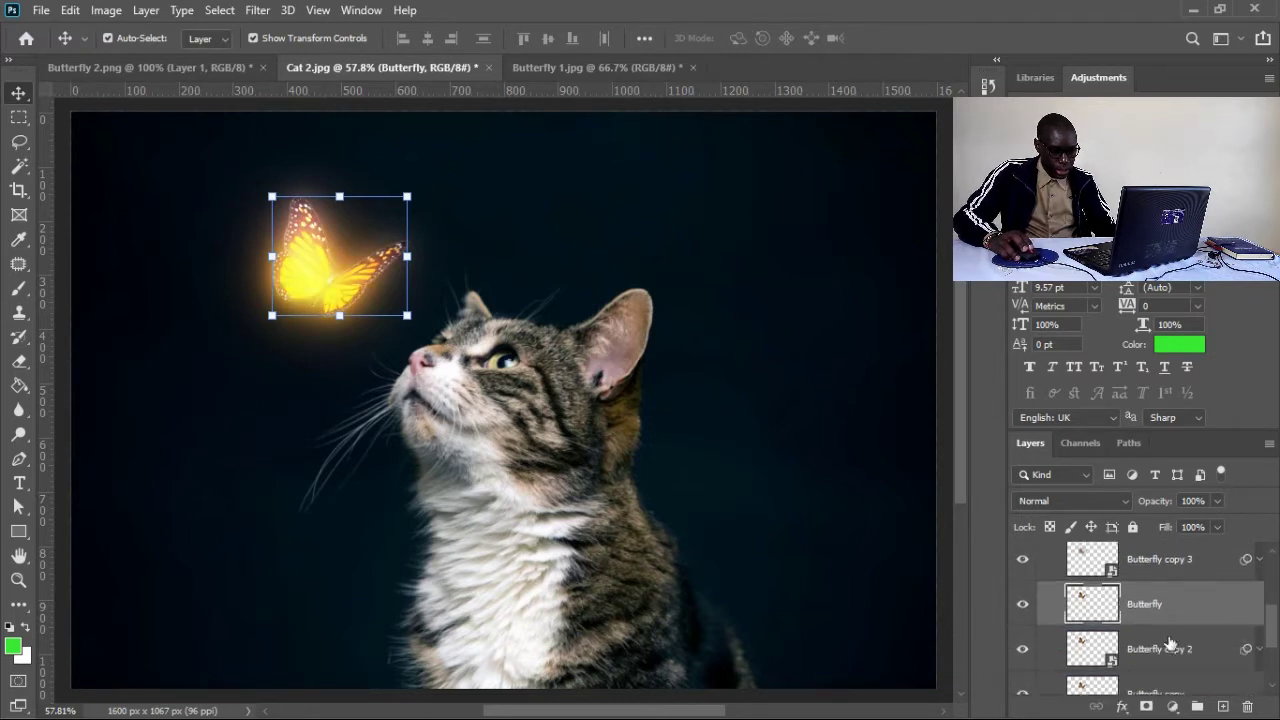
{"action": "scroll", "coordinate": [1166, 644], "scroll_direction": "down", "scroll_amount": 1}
{"action": "left_click_drag", "start_coordinate": [1182, 580], "coordinate": [1180, 648]}
{"action": "scroll", "coordinate": [1195, 625], "scroll_direction": "down", "scroll_amount": 1}
{"action": "left_click_drag", "start_coordinate": [1192, 588], "coordinate": [1192, 648]}
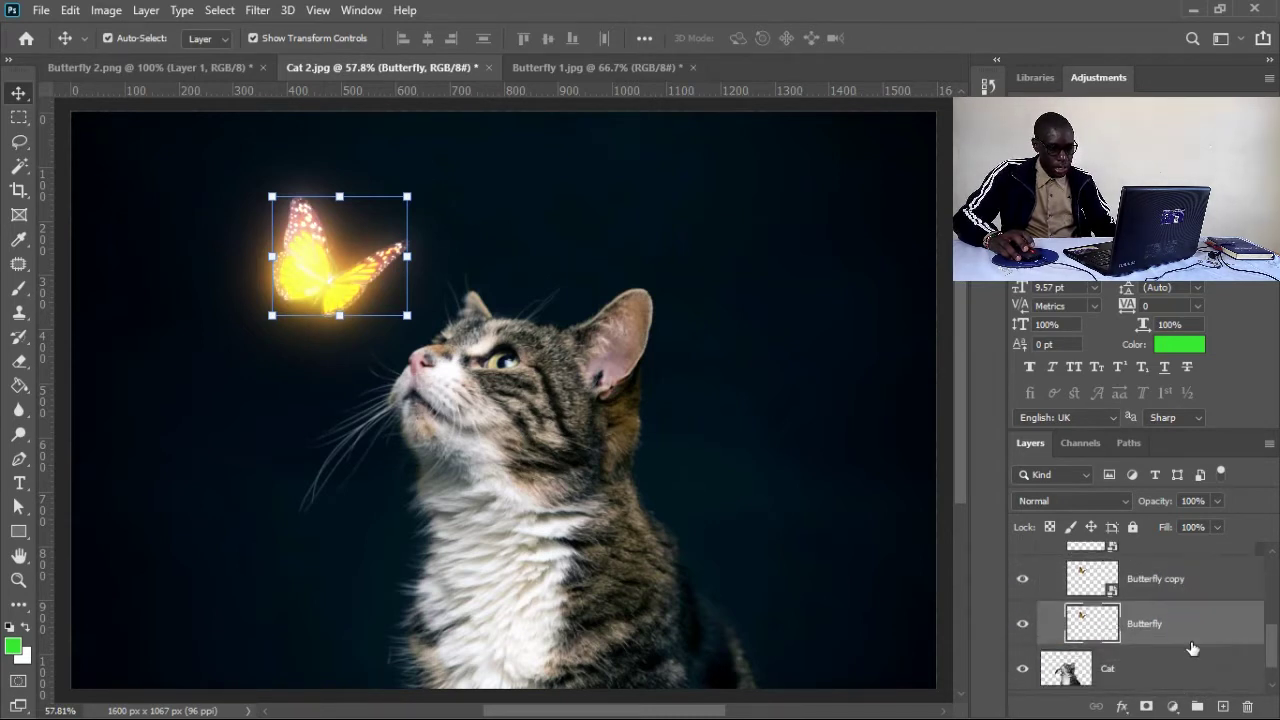
Toggle Butterfly copy's visibility to compare the glow with and without it.
{"action": "left_click", "coordinate": [1022, 579]}
{"action": "left_click", "coordinate": [1021, 582]}
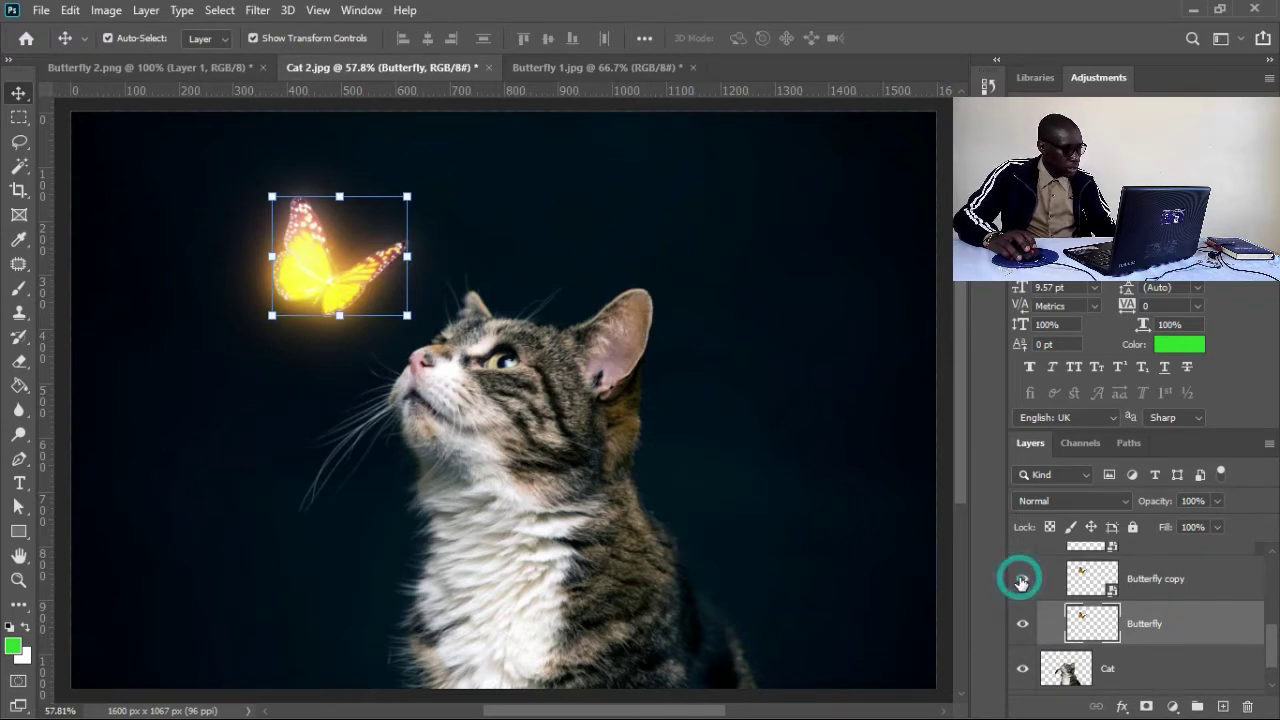
{"action": "left_click", "coordinate": [1021, 583]}
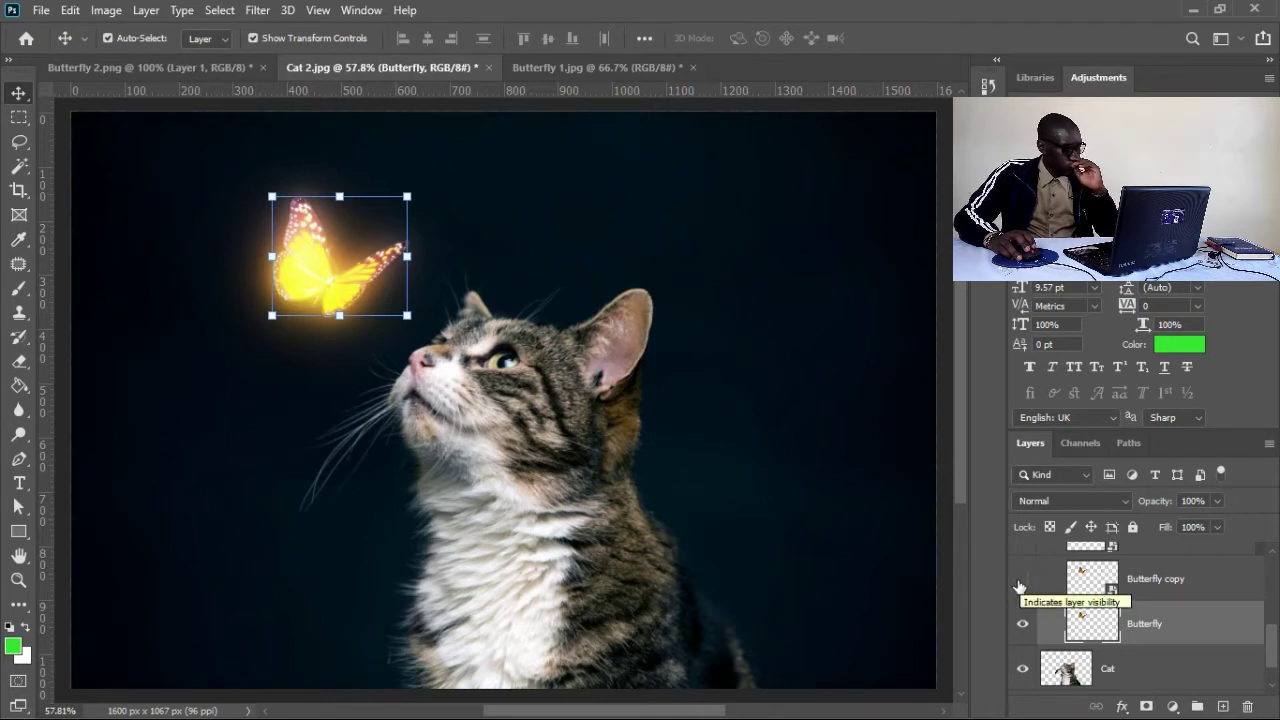
{"action": "left_click", "coordinate": [1021, 582]}
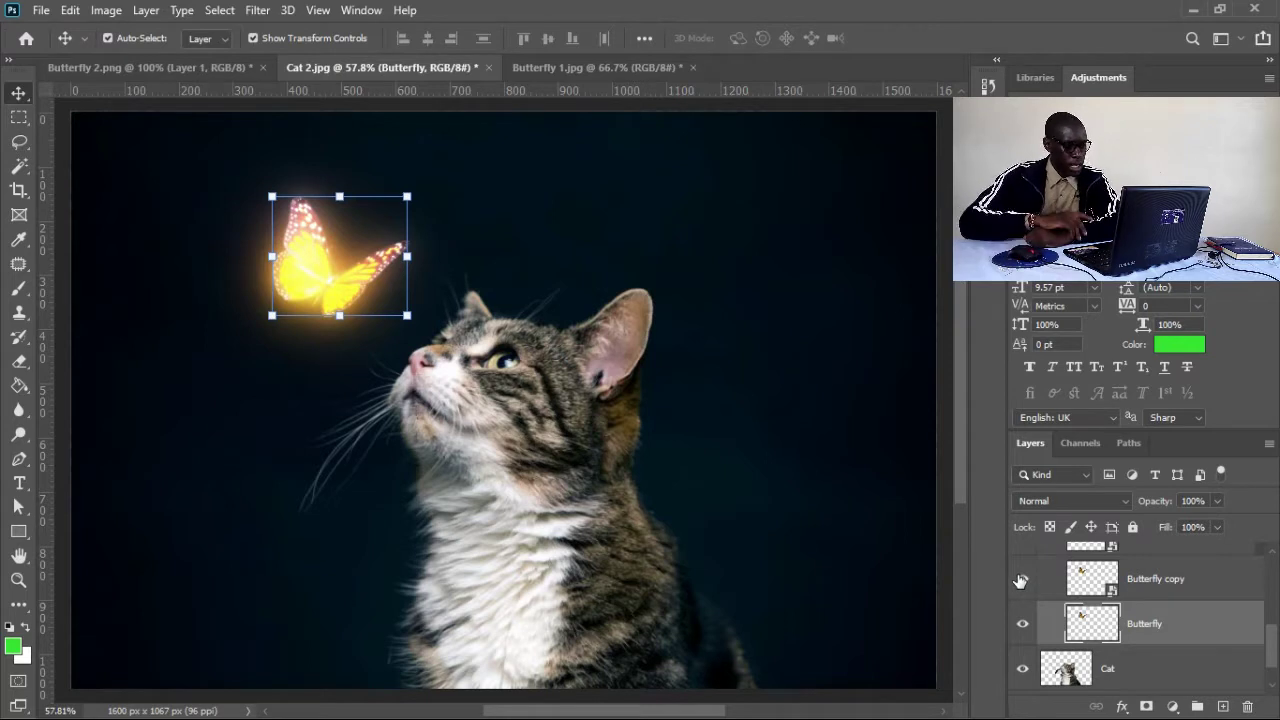
{"action": "left_click_drag", "start_coordinate": [1272, 648], "coordinate": [1272, 658]}
Leave the blend mode unchanged, collapse the Glow group, and toggle its visibility to compare.
{"action": "left_click", "coordinate": [1052, 502]}
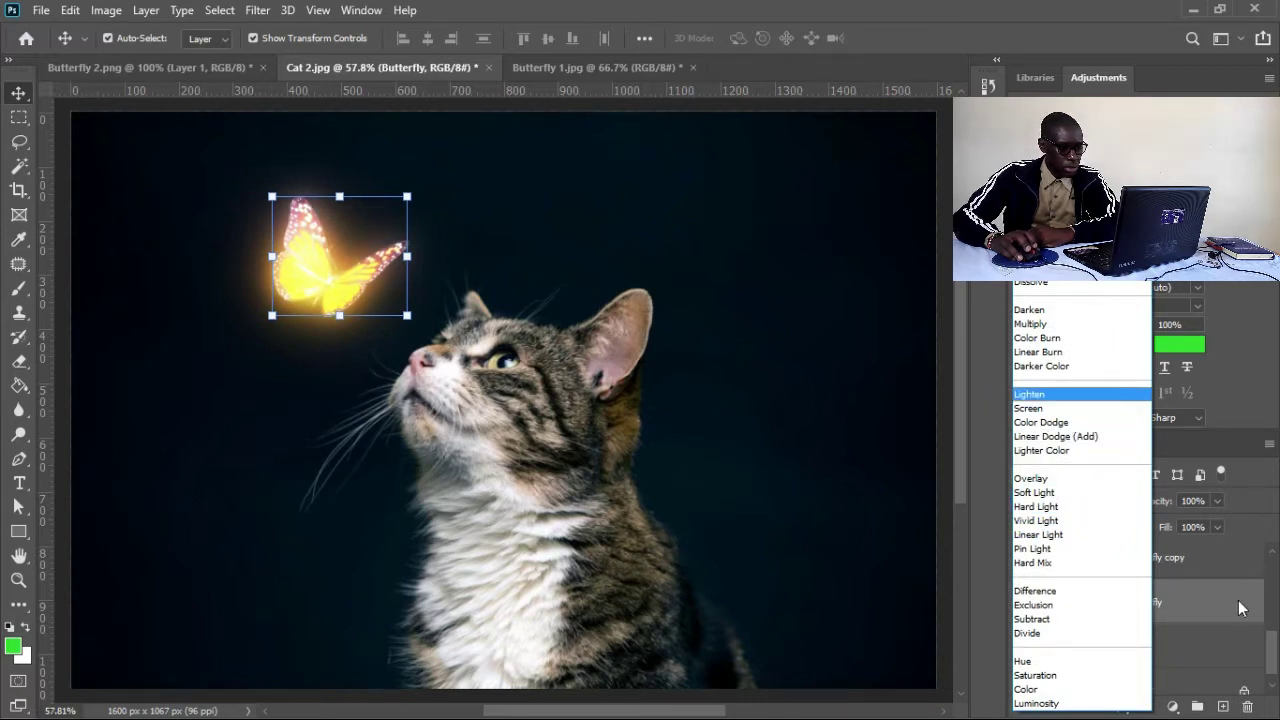
{"action": "left_click", "coordinate": [1206, 645]}
{"action": "scroll", "coordinate": [1273, 657], "scroll_direction": "up", "scroll_amount": 5}
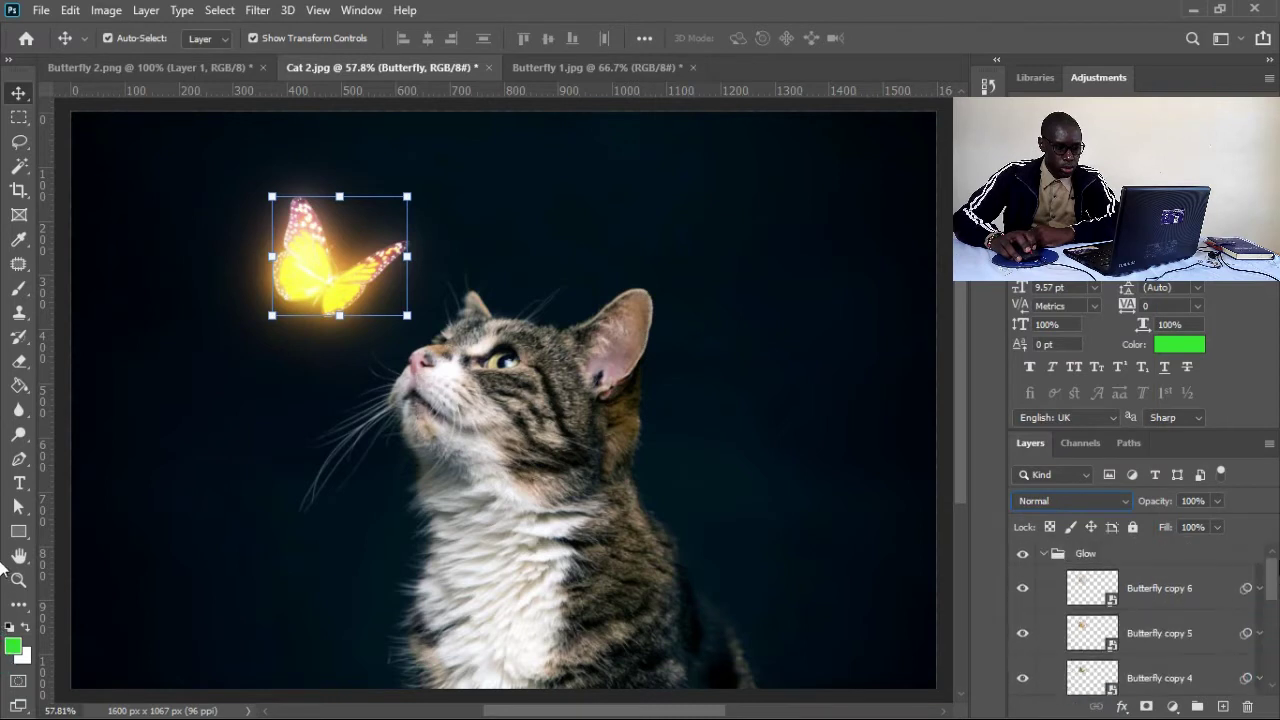
{"action": "left_click", "coordinate": [1050, 556]}
{"action": "left_click", "coordinate": [1043, 554]}
{"action": "left_click", "coordinate": [1022, 556]}
{"action": "left_click", "coordinate": [1022, 557]}
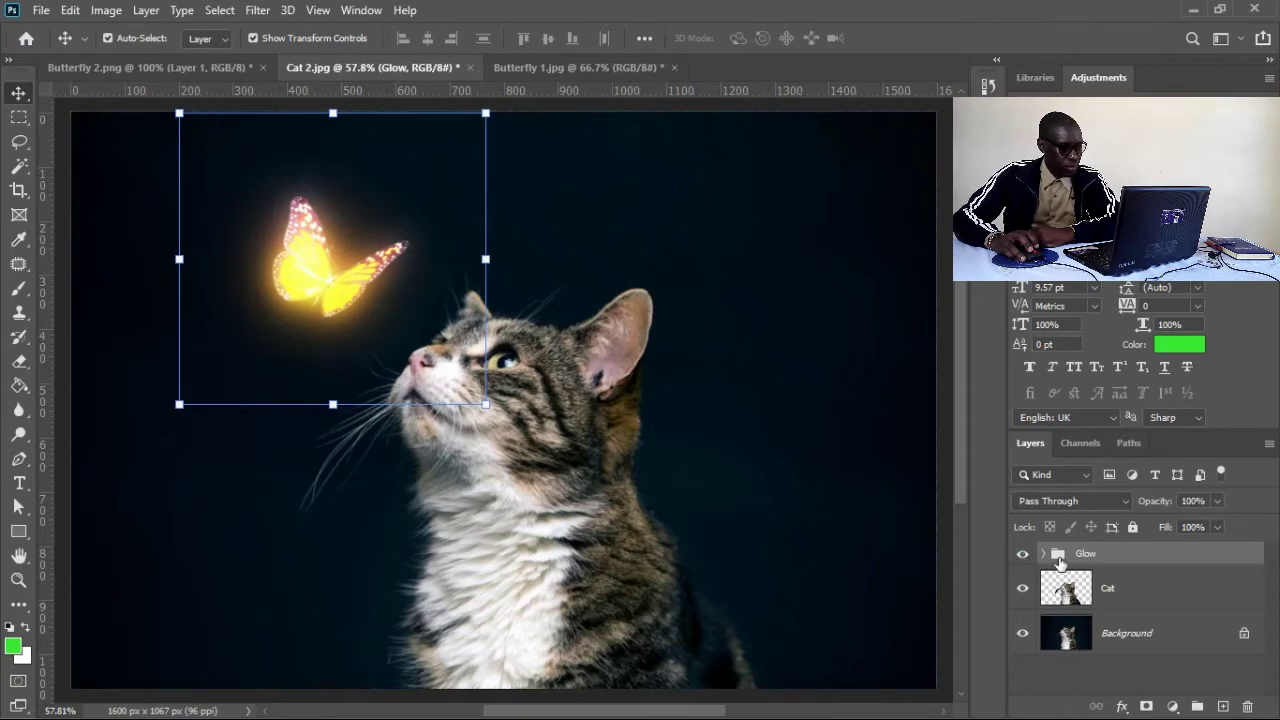
{"action": "left_click", "coordinate": [1043, 554]}
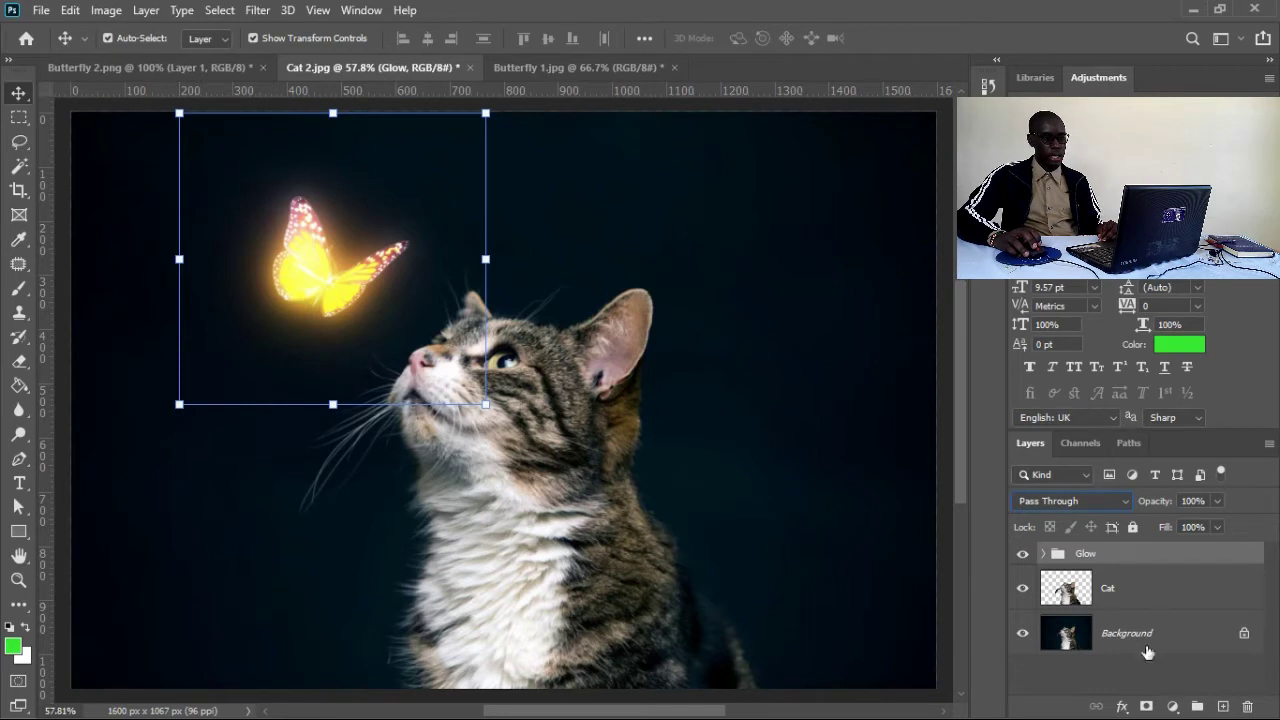
Add a Hue/Saturation adjustment clipped to the Glow group with Colorize on.
{"action": "left_click", "coordinate": [1172, 706]}
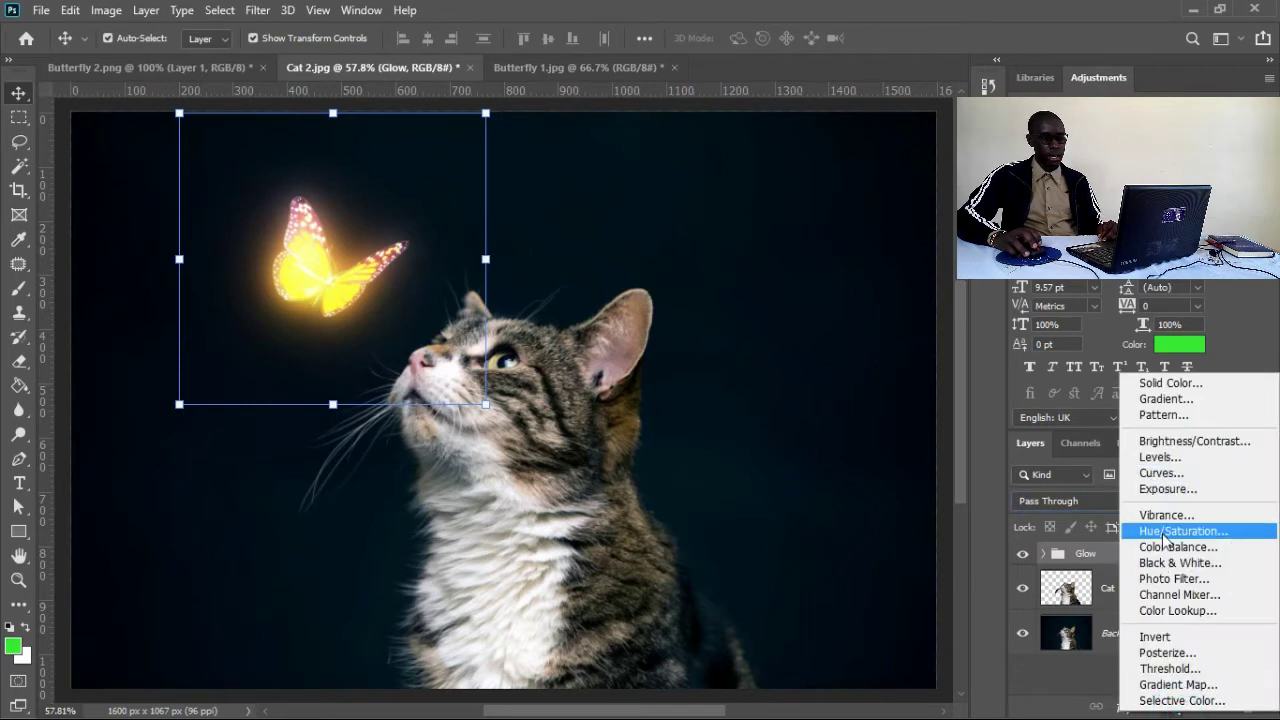
{"action": "left_click", "coordinate": [1168, 532]}
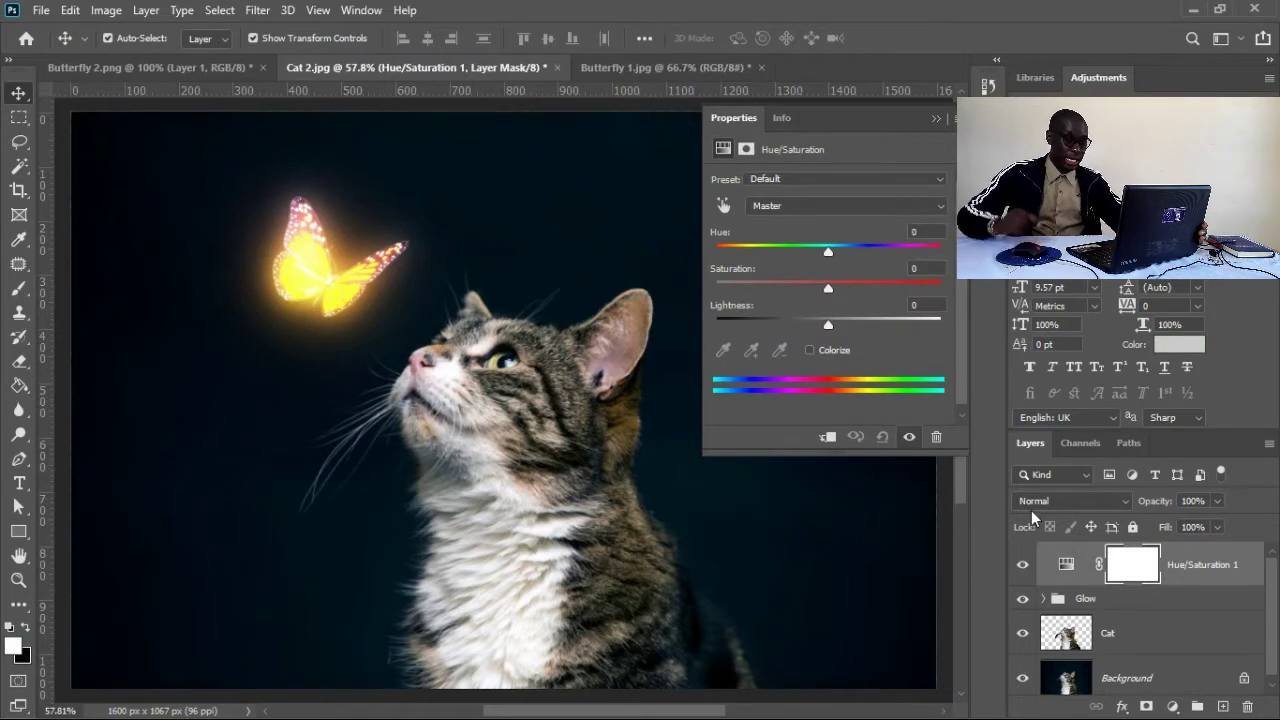
{"action": "left_click", "coordinate": [829, 439]}
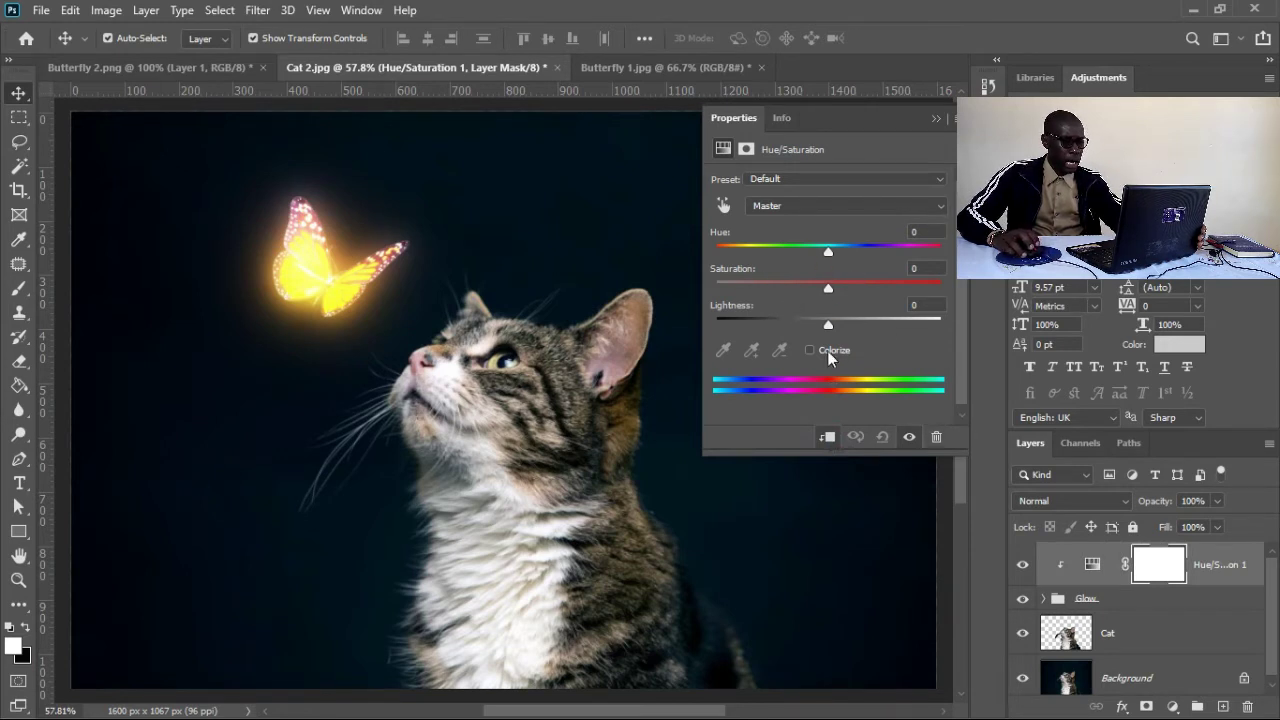
{"action": "left_click", "coordinate": [810, 350]}
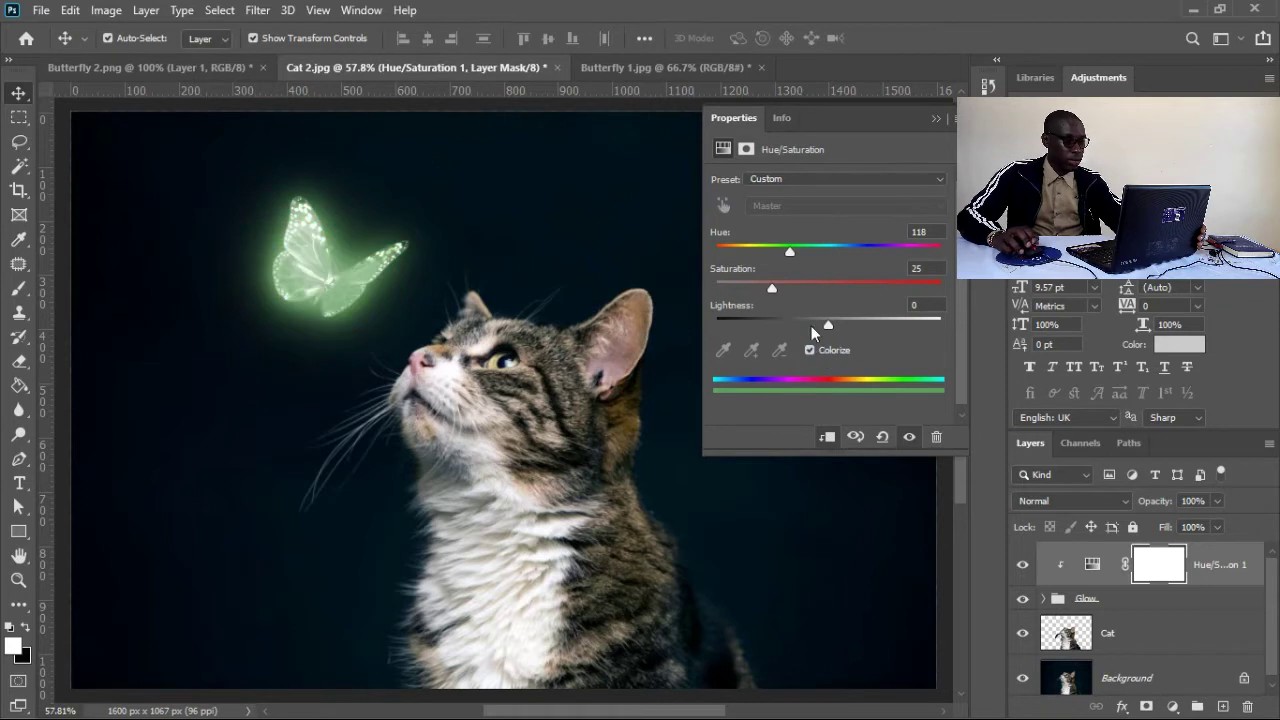
Set the colorize tint to Saturation 75 and Hue 156 for a green-cyan glow.
{"action": "left_click_drag", "start_coordinate": [778, 289], "coordinate": [884, 292]}
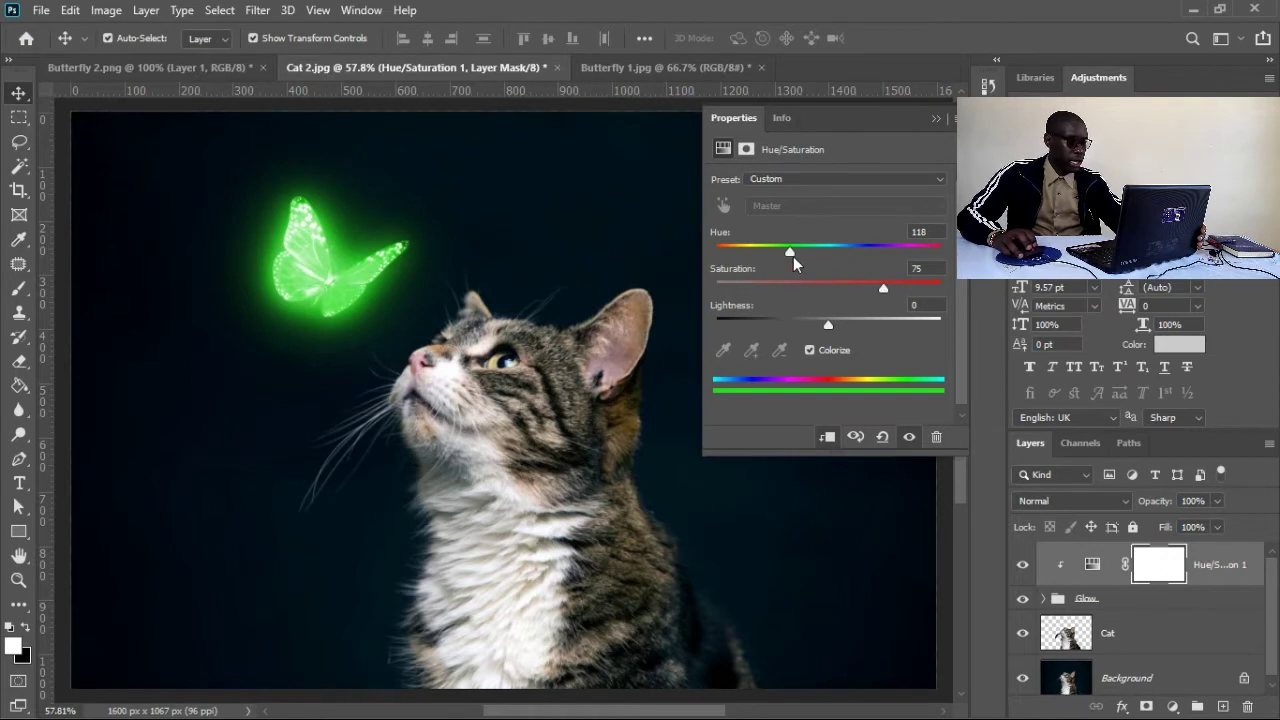
{"action": "left_click_drag", "start_coordinate": [788, 259], "coordinate": [776, 262]}
{"action": "left_click_drag", "start_coordinate": [773, 258], "coordinate": [907, 248]}
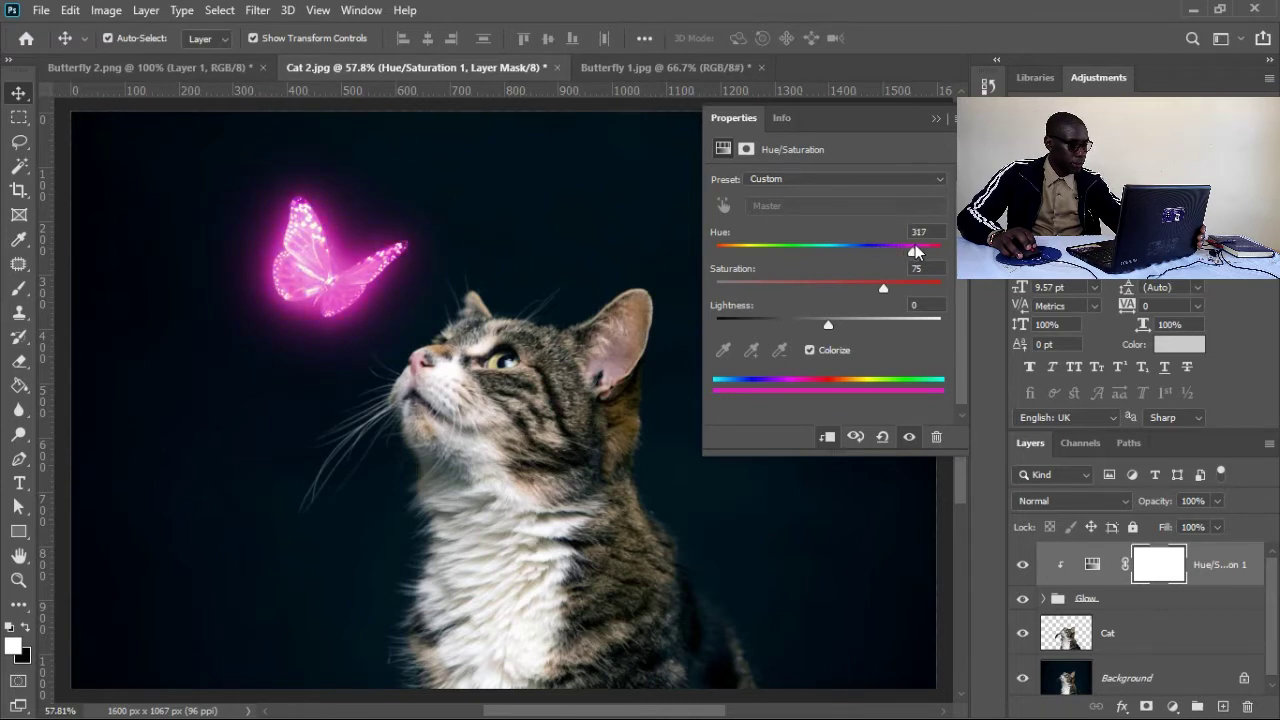
{"action": "left_click_drag", "start_coordinate": [916, 252], "coordinate": [826, 251]}
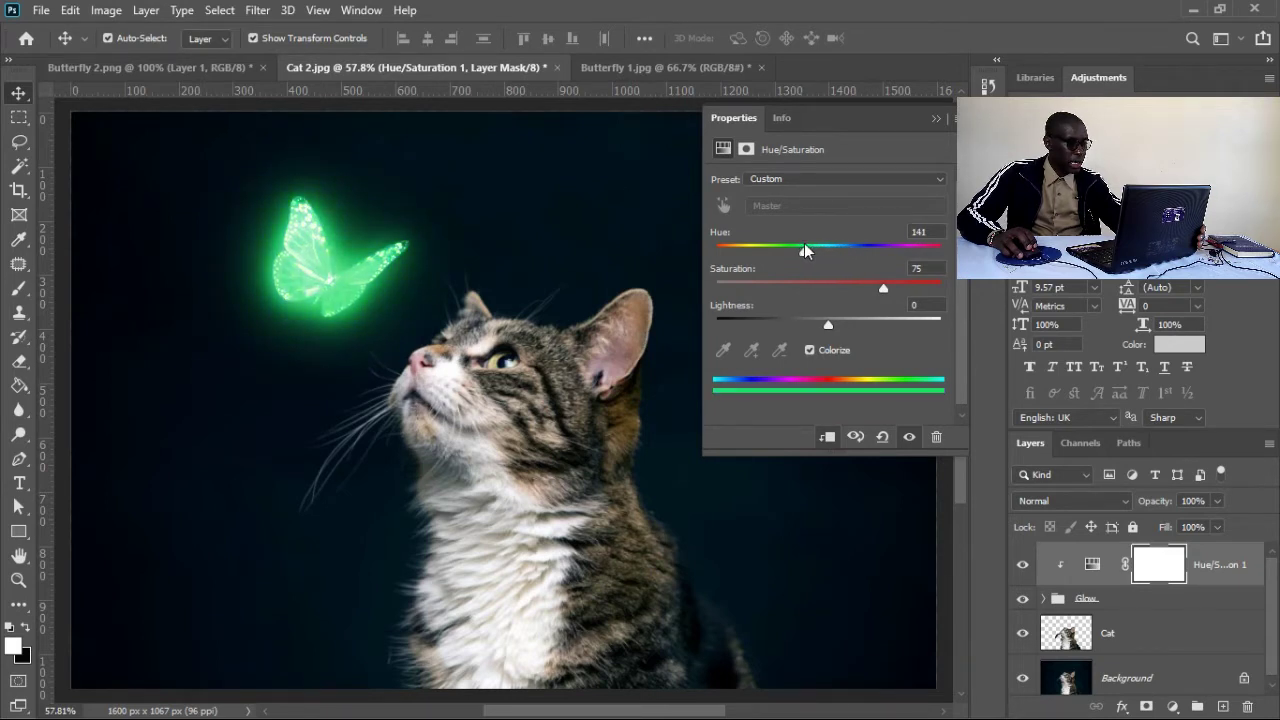
{"action": "left_click_drag", "start_coordinate": [812, 252], "coordinate": [816, 253]}
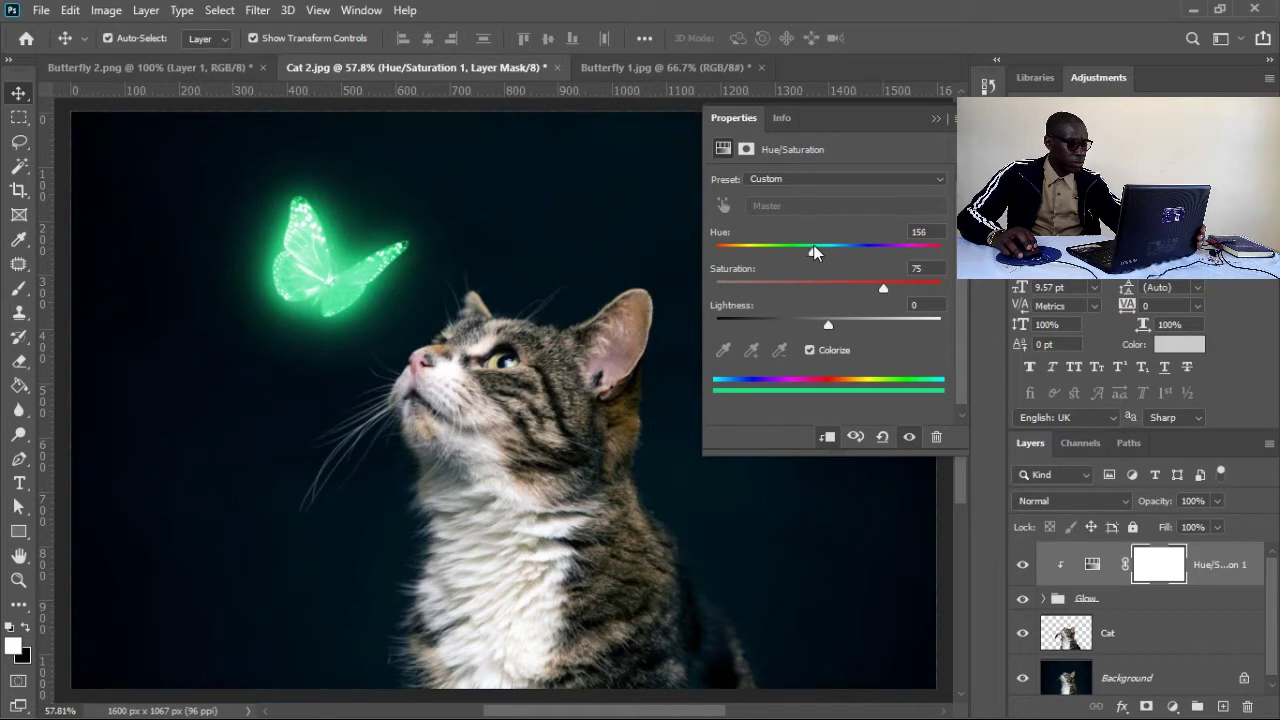
Close the Hue/Saturation properties and zoom out to see the whole image.
{"action": "left_click", "coordinate": [935, 119]}
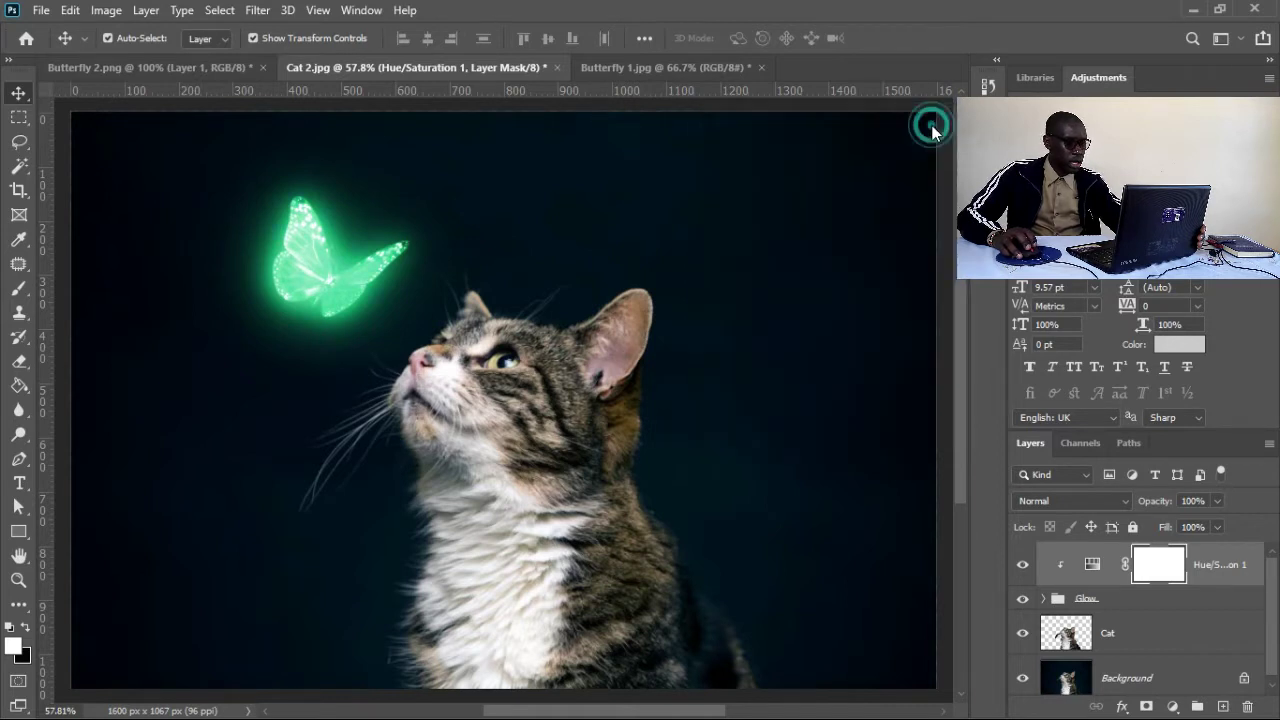
{"action": "key", "text": "ctrl+space"}
{"action": "left_click_drag", "start_coordinate": [800, 456], "coordinate": [690, 429]}
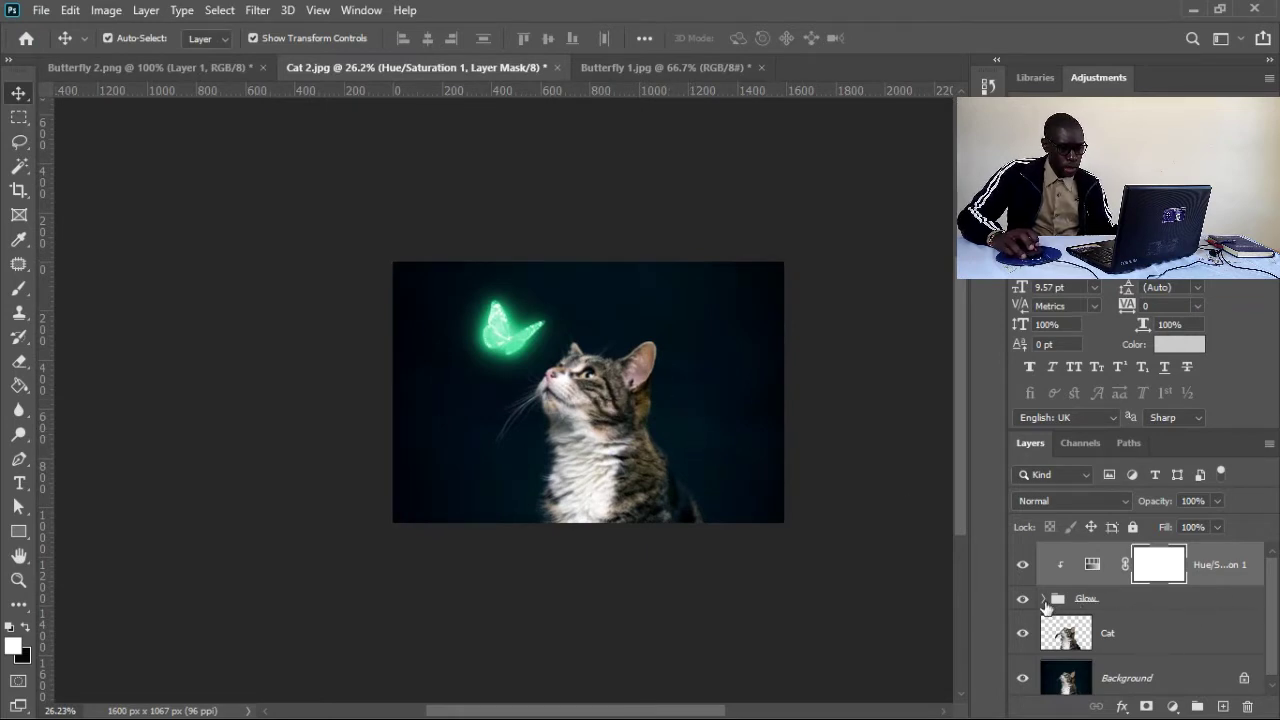
Move the Butterfly layer out of Glow to sit above Cat, then collapse Glow.
{"action": "left_click", "coordinate": [1044, 600]}
{"action": "left_click_drag", "start_coordinate": [1276, 618], "coordinate": [1276, 700]}
{"action": "left_click", "coordinate": [1142, 586]}
{"action": "left_click_drag", "start_coordinate": [1142, 586], "coordinate": [1050, 624]}
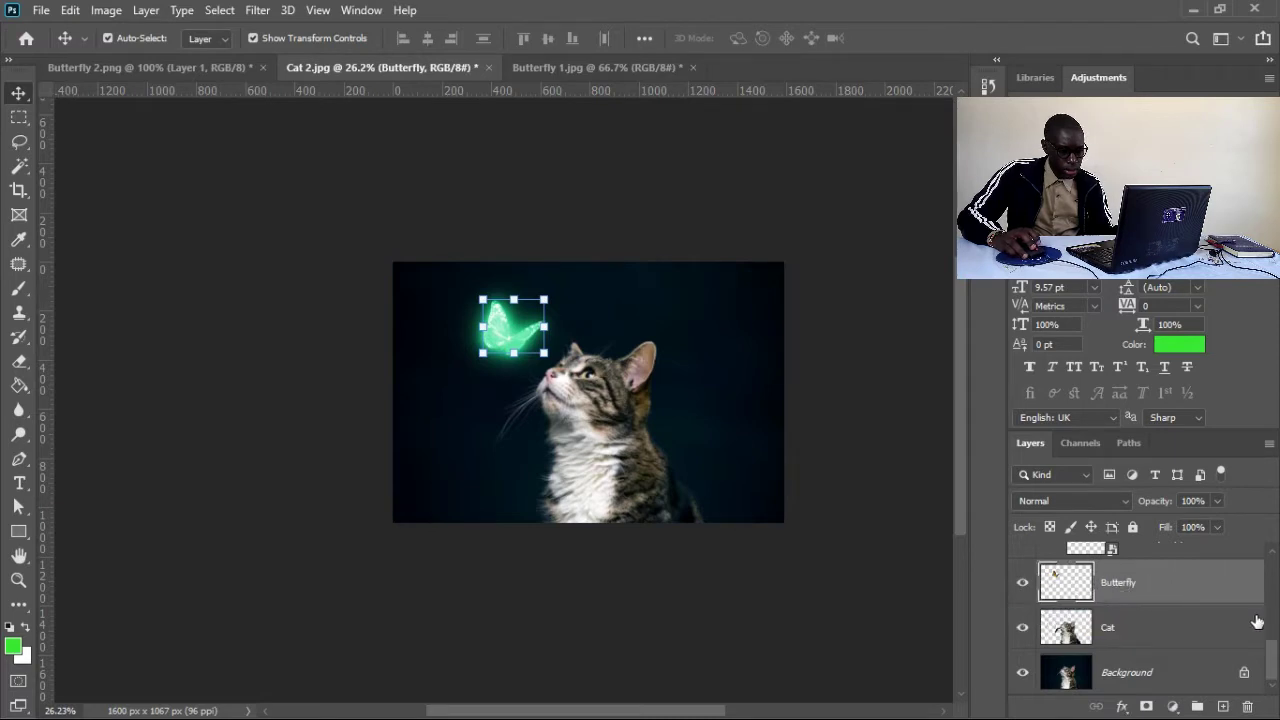
{"action": "left_click_drag", "start_coordinate": [1263, 650], "coordinate": [1268, 568]}
{"action": "left_click", "coordinate": [1044, 600]}
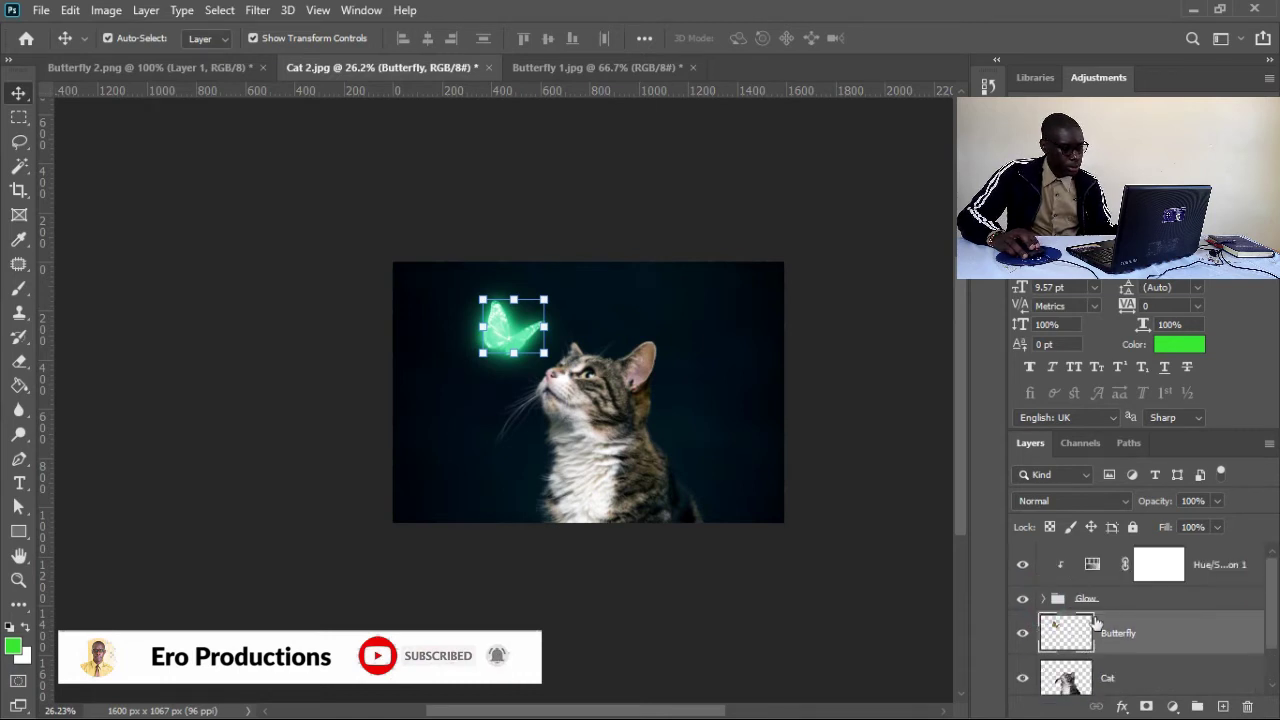
{"action": "left_click", "coordinate": [872, 576]}
{"action": "left_click_drag", "start_coordinate": [504, 308], "coordinate": [680, 369]}
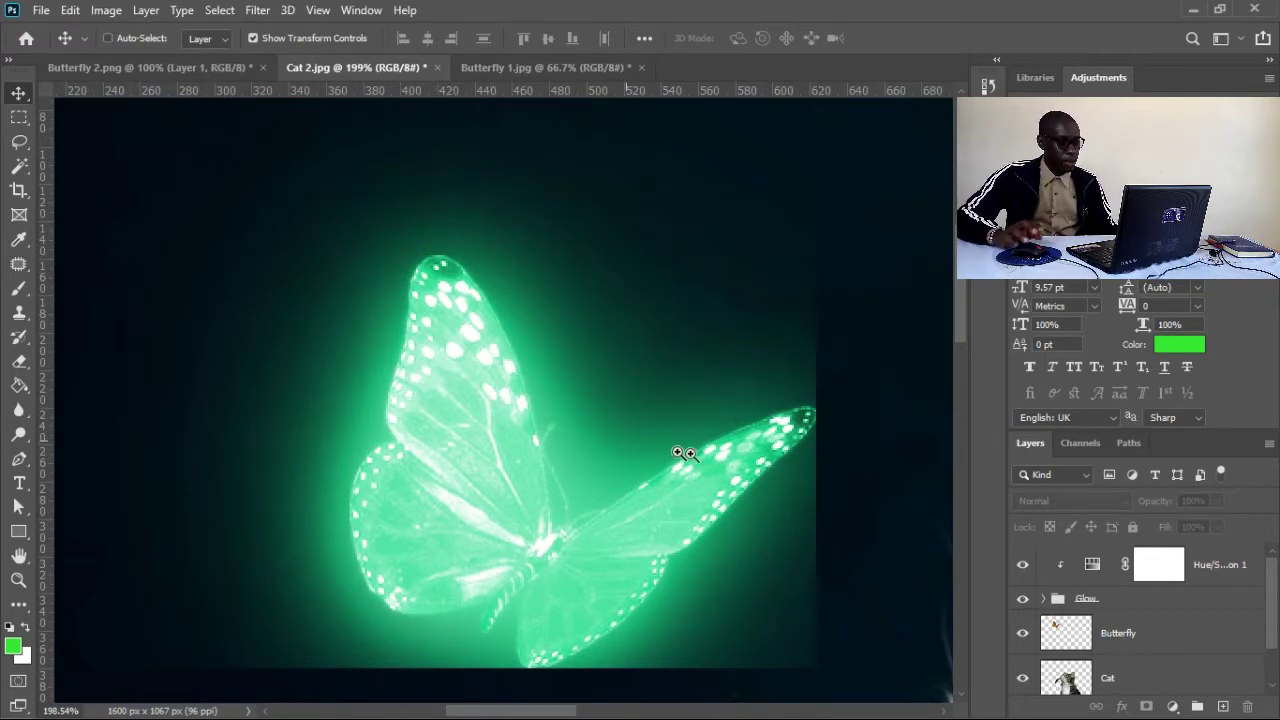
Frame the butterfly and cat's face, and toggle the Hue/Saturation adjustment to compare.
{"action": "left_click_drag", "start_coordinate": [666, 449], "coordinate": [622, 449]}
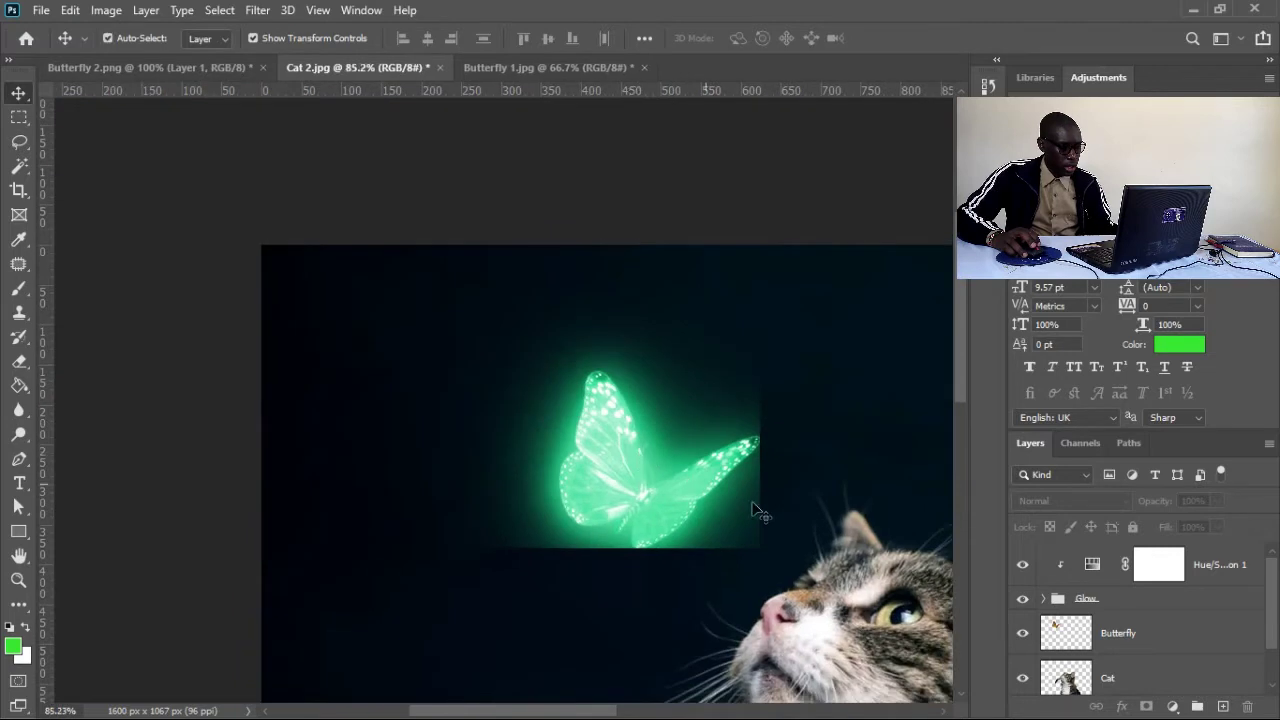
{"action": "left_click_drag", "start_coordinate": [769, 557], "coordinate": [672, 400]}
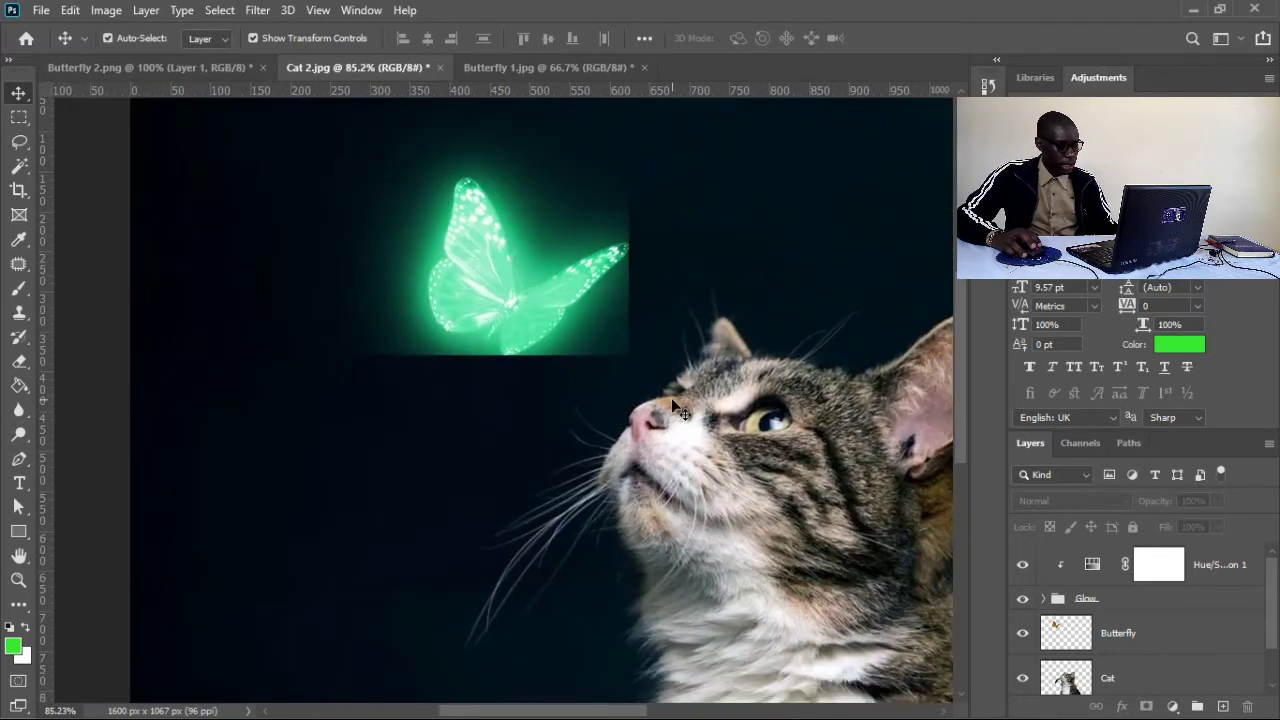
{"action": "left_click", "coordinate": [1022, 566]}
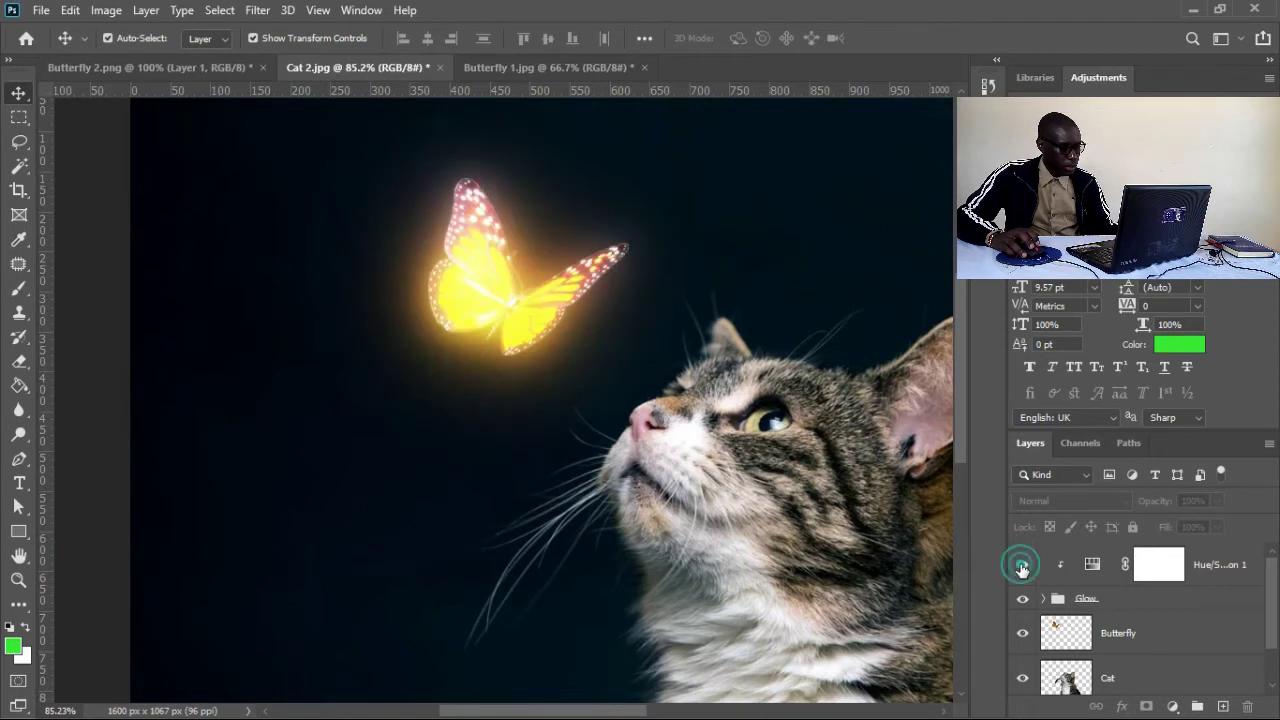
{"action": "left_click", "coordinate": [1022, 566]}
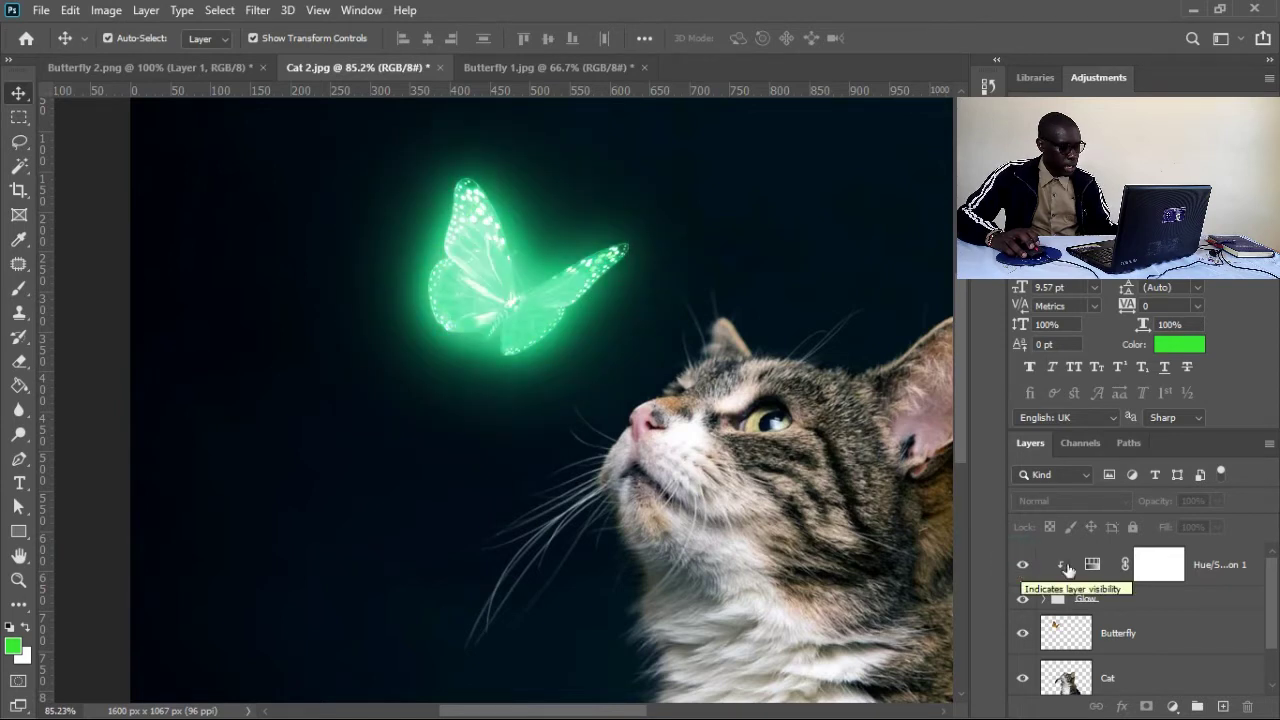
{"action": "left_click", "coordinate": [1094, 565]}
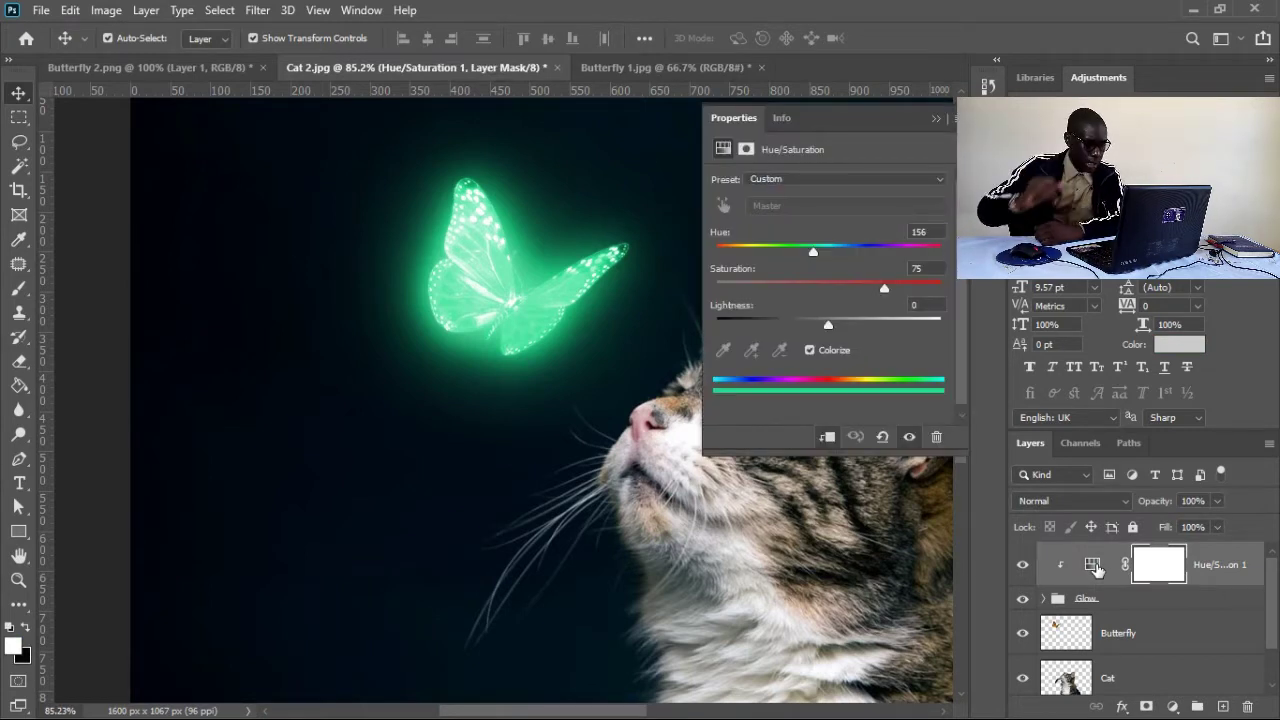
Set the Hue/Saturation tint to Hue 192, Saturation 84 and Lightness -22.
{"action": "mouse_move", "coordinate": [812, 254]}
{"action": "left_mouse_down"}
{"action": "mouse_move", "coordinate": [733, 255]}
{"action": "mouse_move", "coordinate": [840, 259]}
{"action": "mouse_move", "coordinate": [829, 259]}
{"action": "left_mouse_up"}
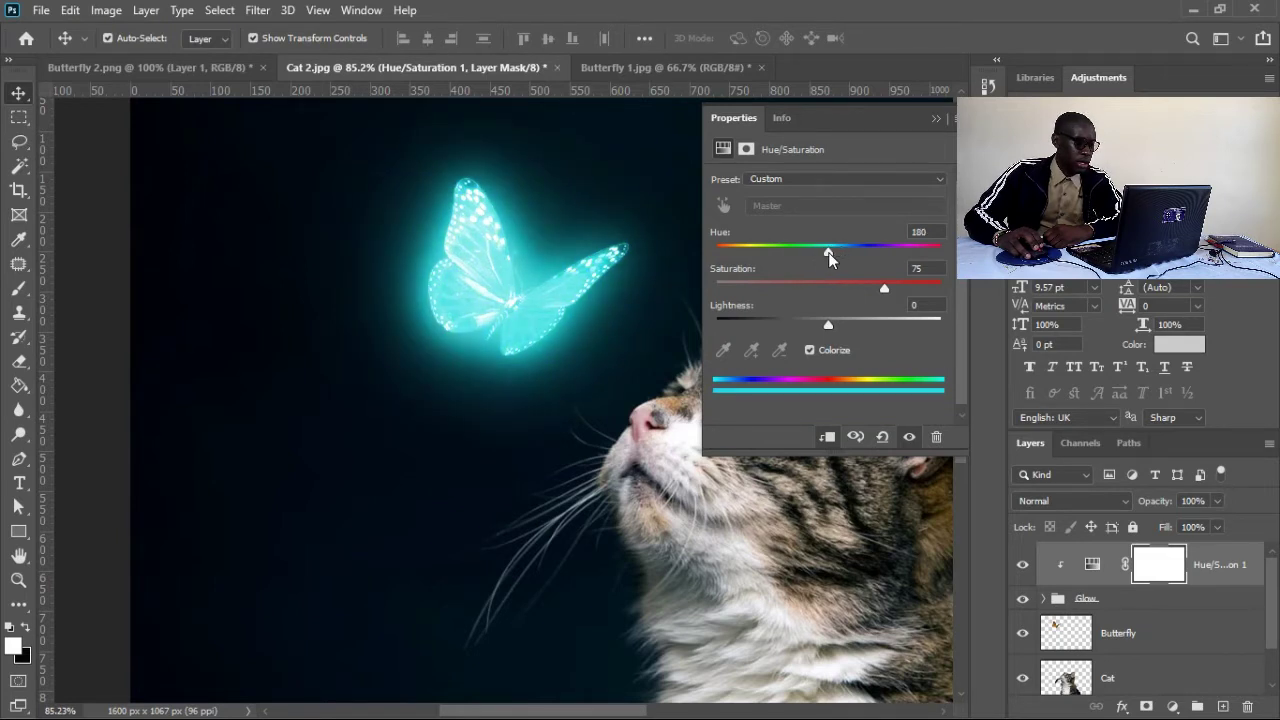
{"action": "left_click_drag", "start_coordinate": [829, 252], "coordinate": [835, 256]}
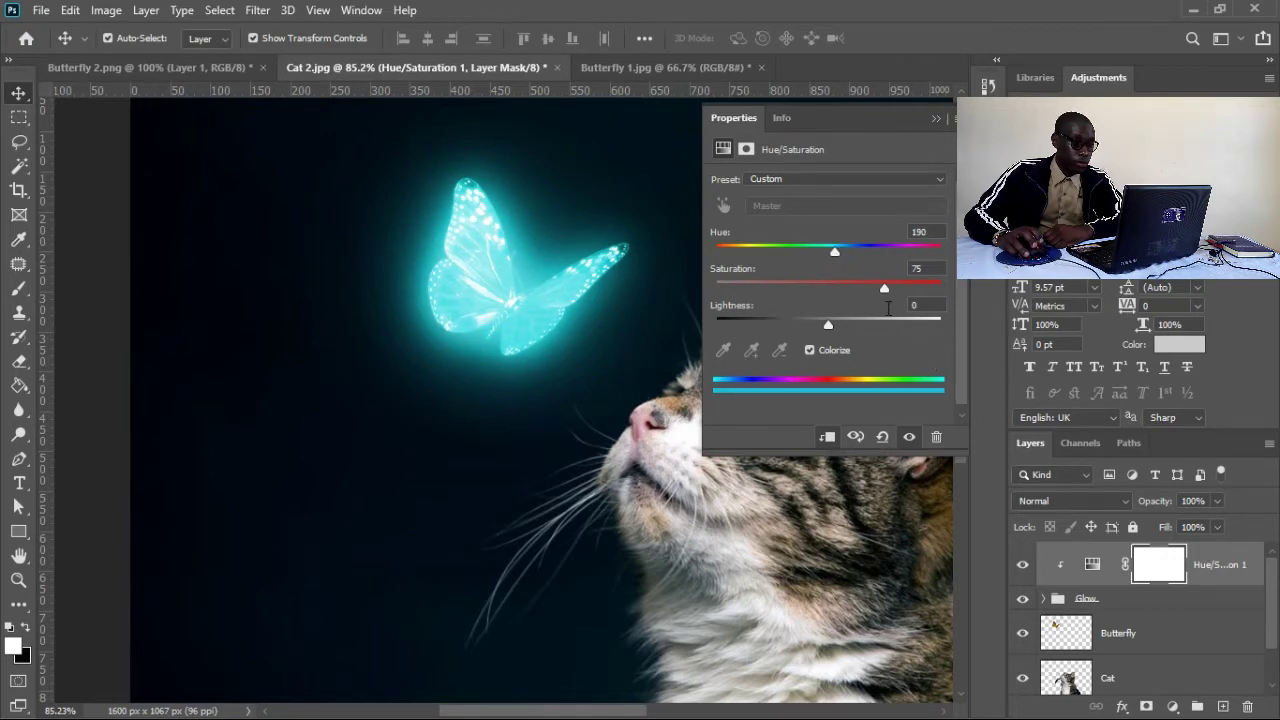
{"action": "left_click_drag", "start_coordinate": [885, 290], "coordinate": [899, 290]}
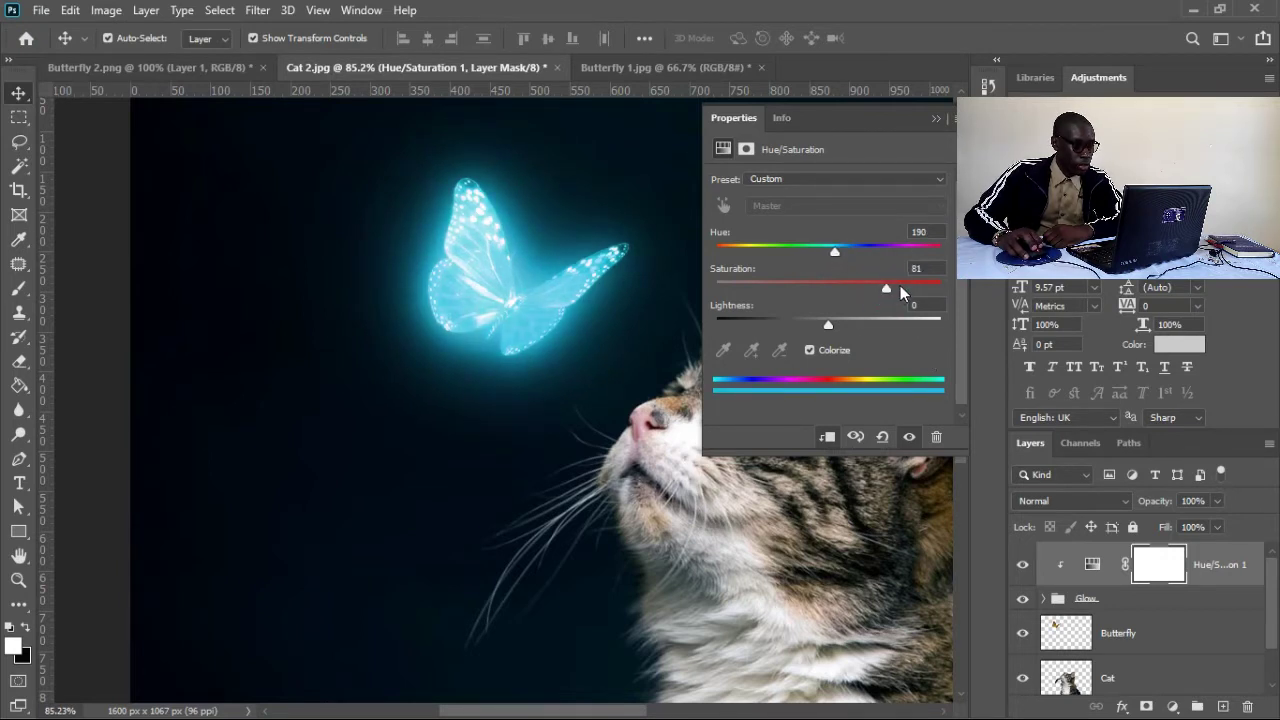
{"action": "left_click_drag", "start_coordinate": [830, 325], "coordinate": [813, 327]}
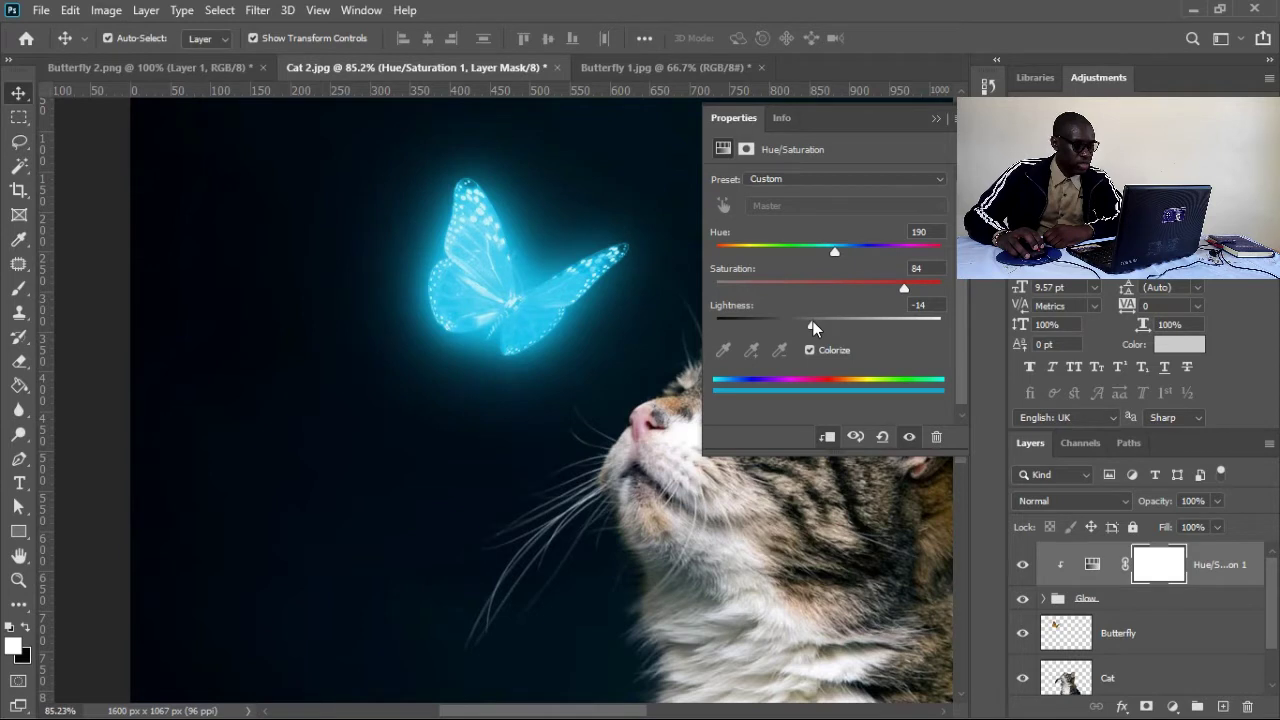
{"action": "mouse_move", "coordinate": [811, 331]}
{"action": "left_mouse_down"}
{"action": "mouse_move", "coordinate": [884, 322]}
{"action": "mouse_move", "coordinate": [802, 327]}
{"action": "left_mouse_up"}
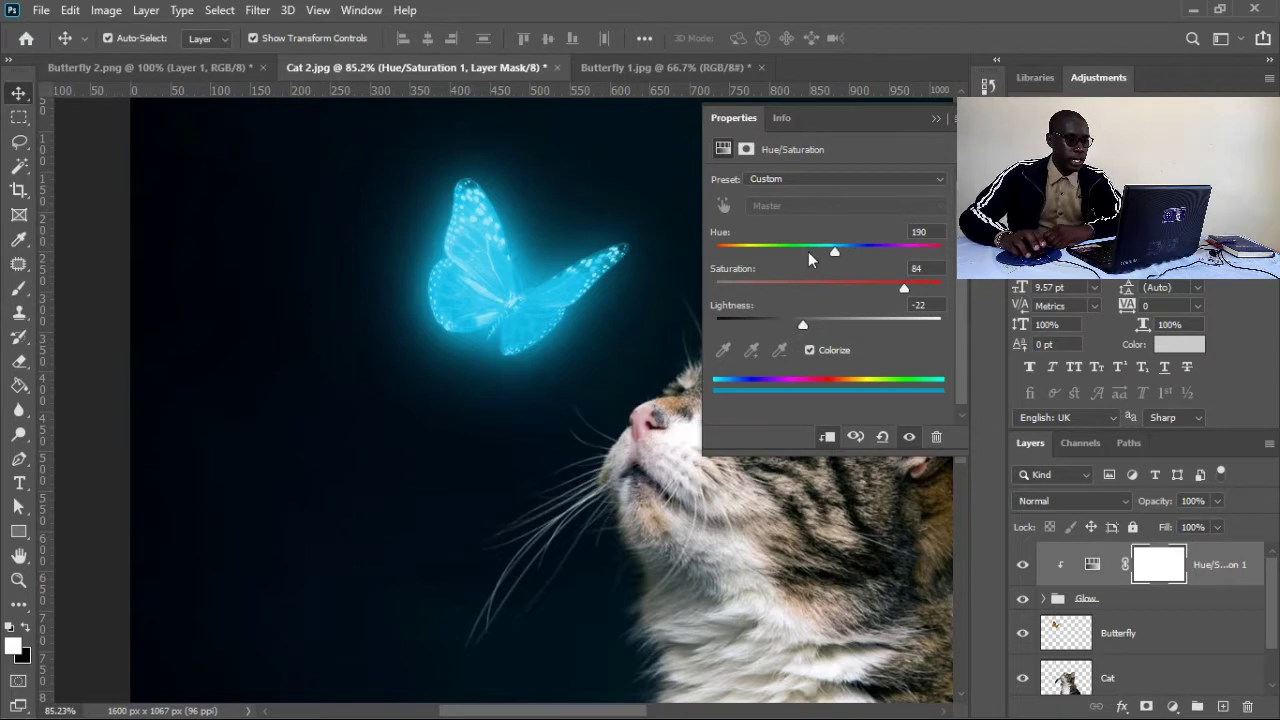
{"action": "left_click_drag", "start_coordinate": [837, 253], "coordinate": [901, 253]}
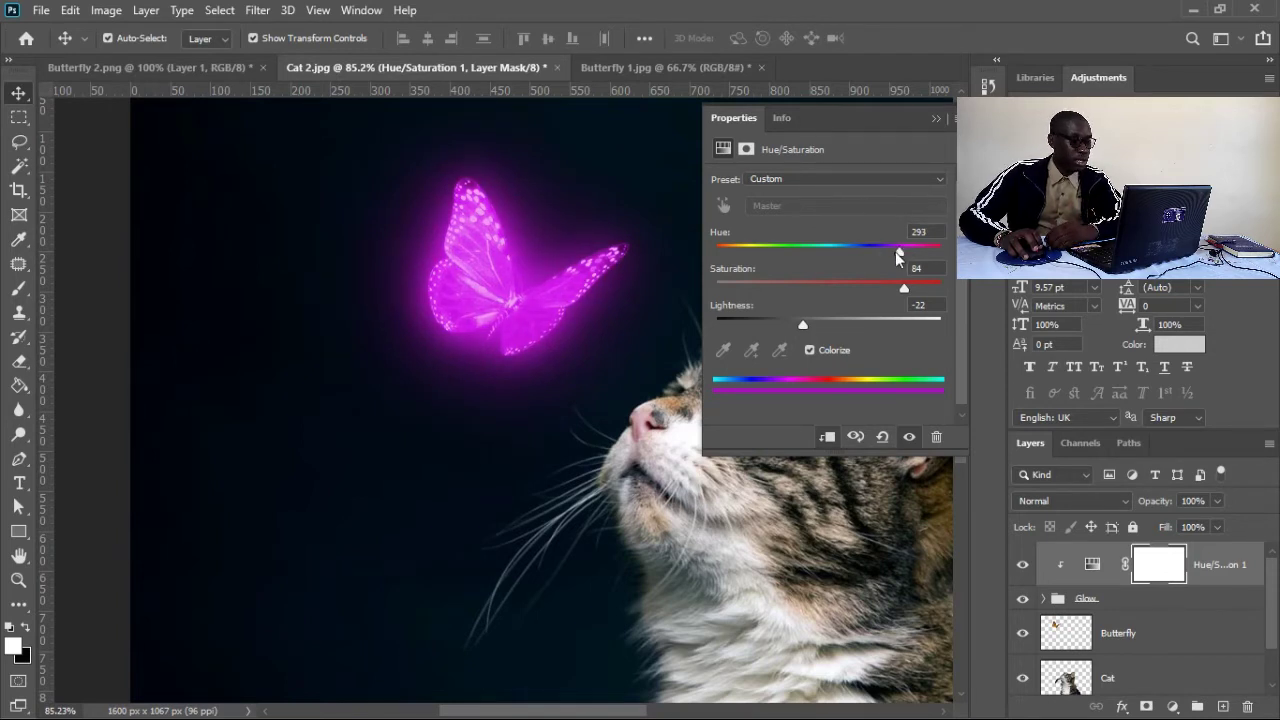
{"action": "left_click_drag", "start_coordinate": [894, 249], "coordinate": [840, 250]}
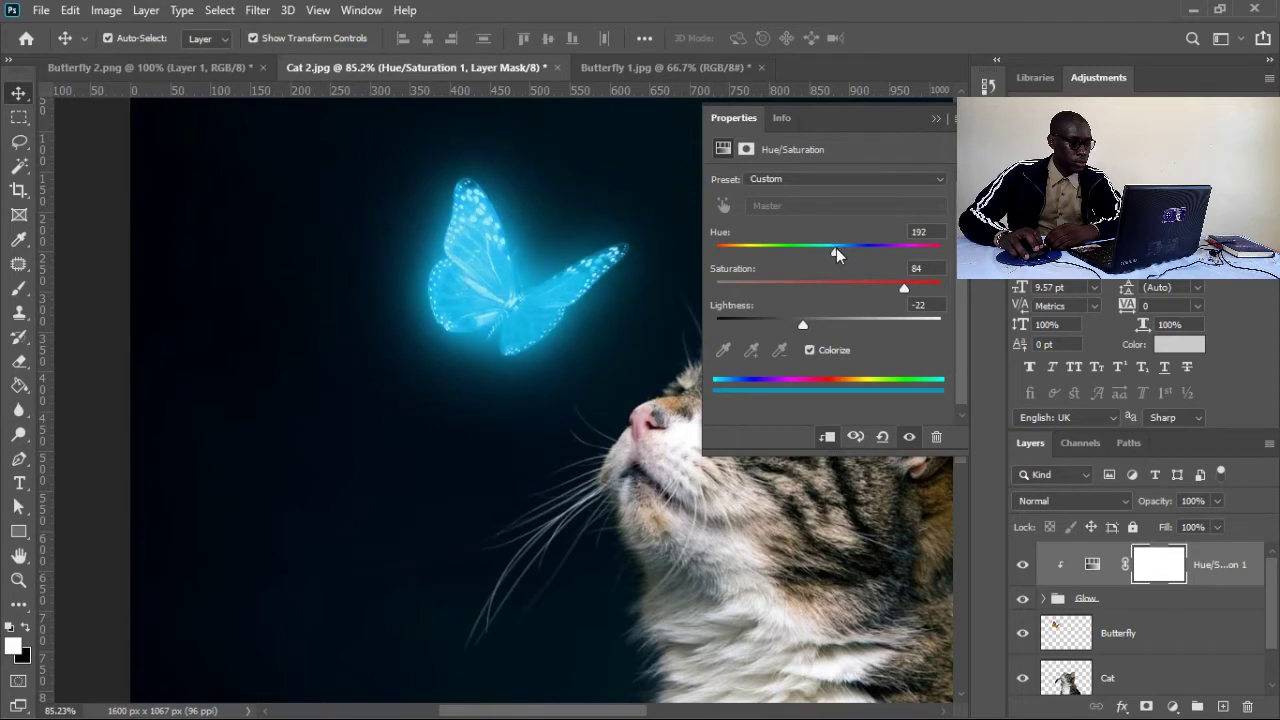
{"action": "left_click", "coordinate": [936, 118]}
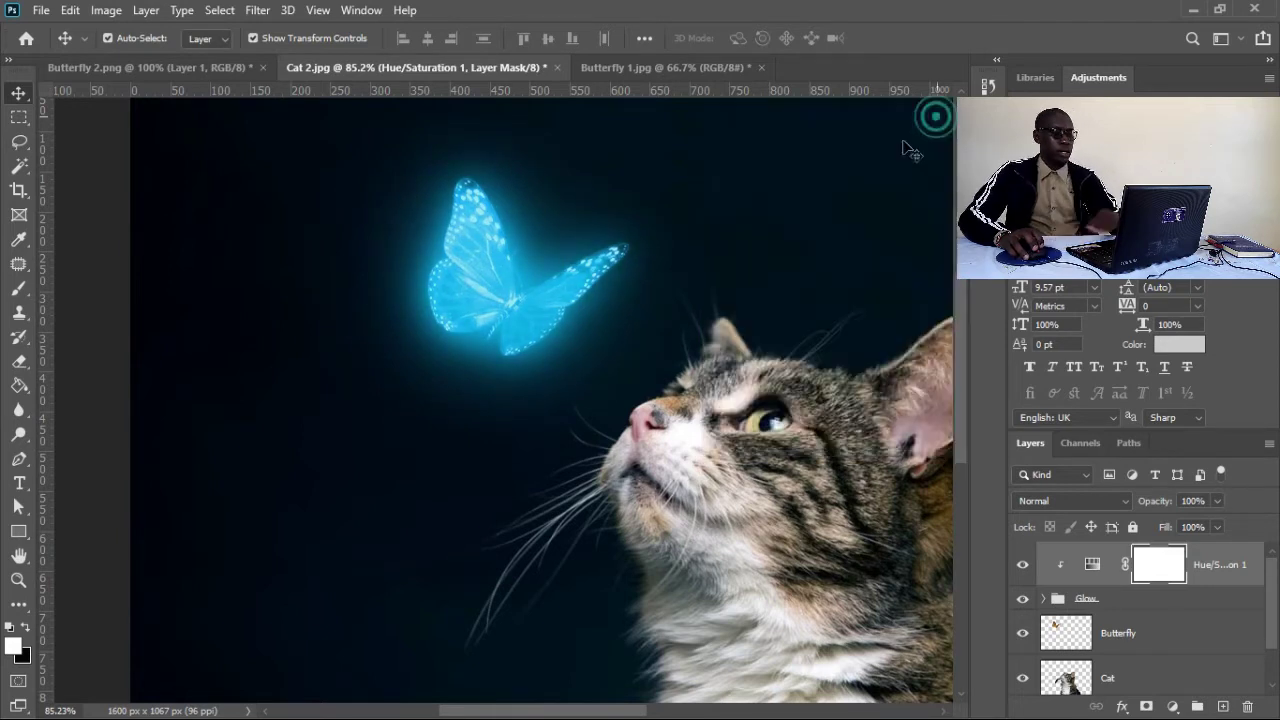
Fit the composite on screen, adjust the zoom, and select the Cat layer.
{"action": "key", "text": "ctrl+0"}
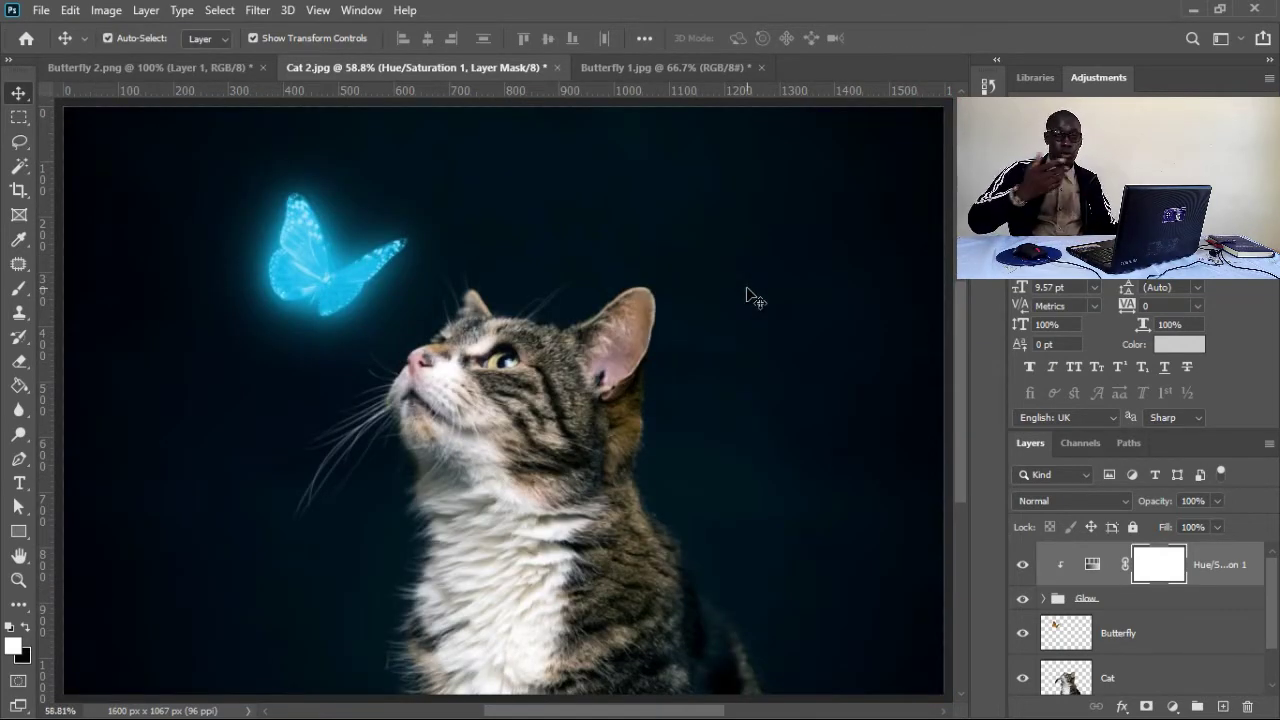
{"action": "left_click", "coordinate": [666, 428], "text": "ctrl+alt"}
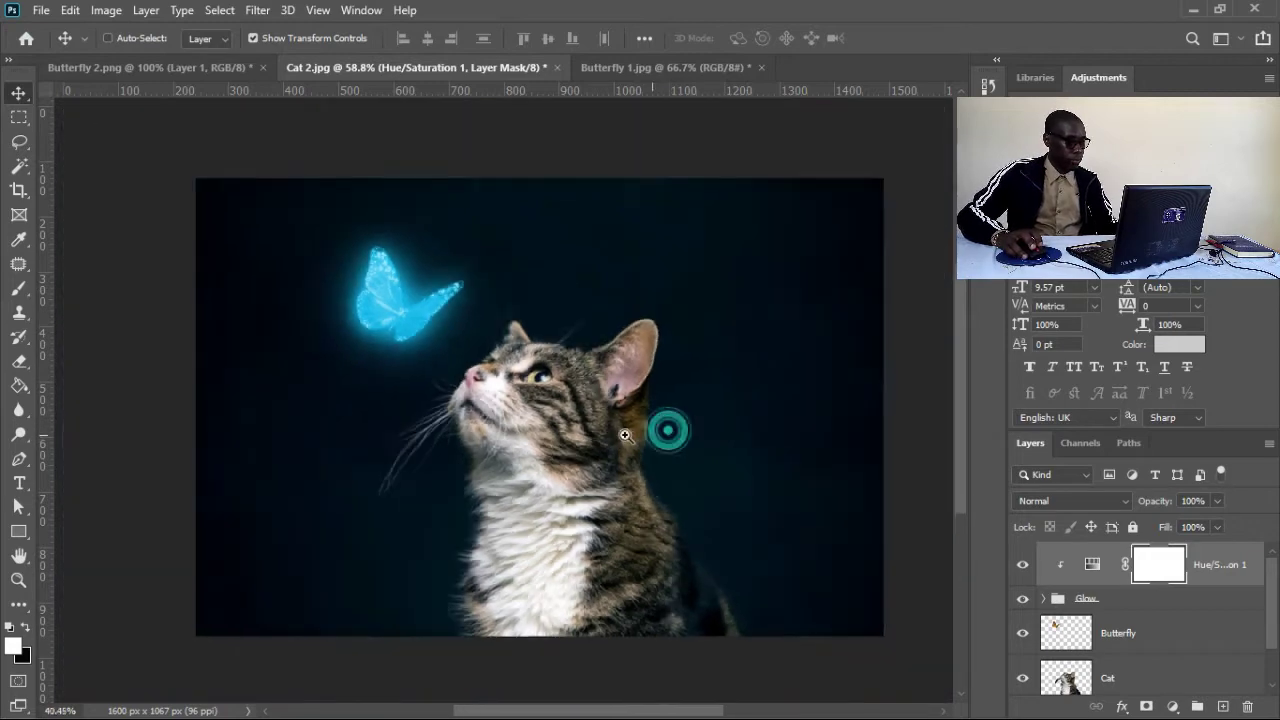
{"action": "left_click", "coordinate": [626, 436]}
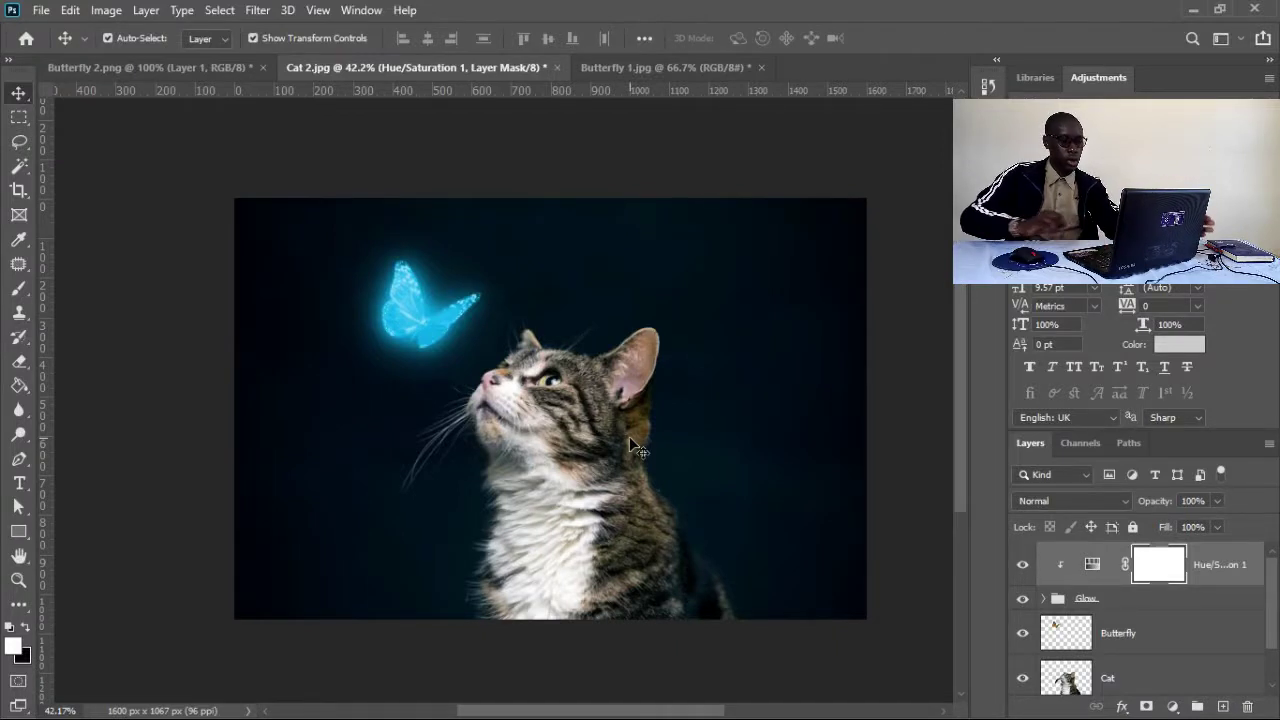
{"action": "scroll", "coordinate": [1272, 610], "scroll_direction": "down", "scroll_amount": 2}
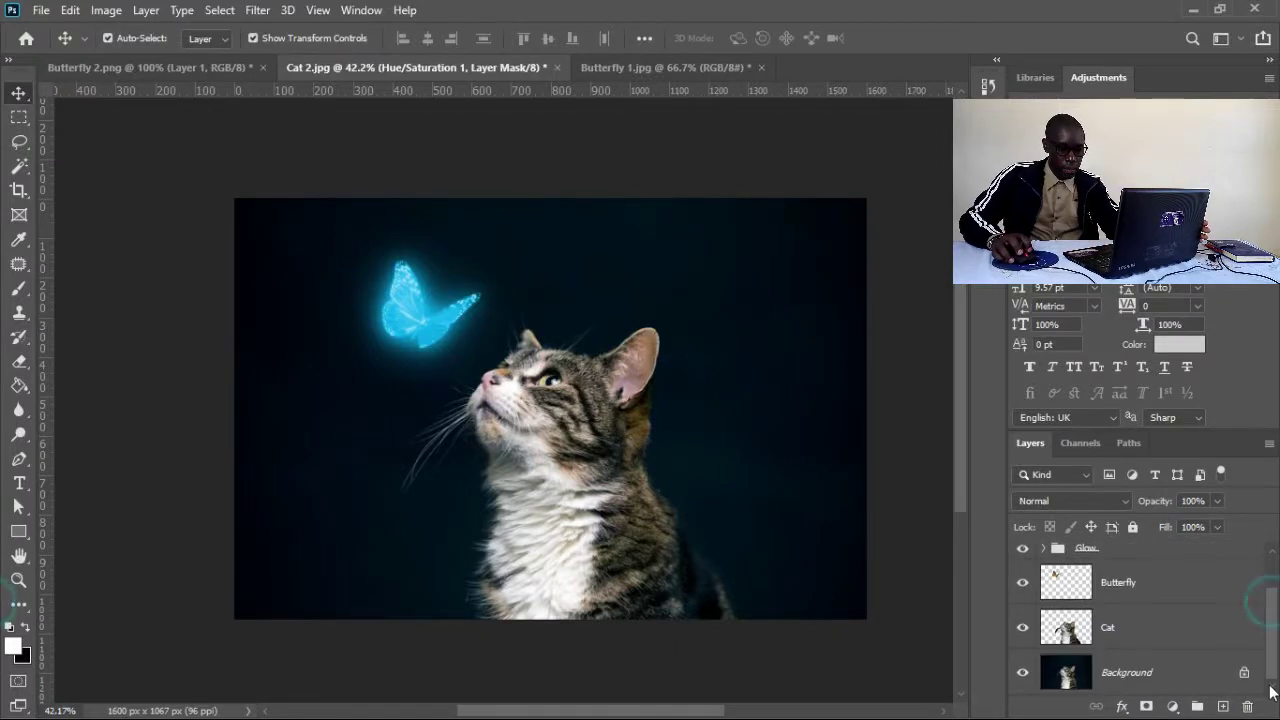
{"action": "left_click", "coordinate": [1118, 618]}
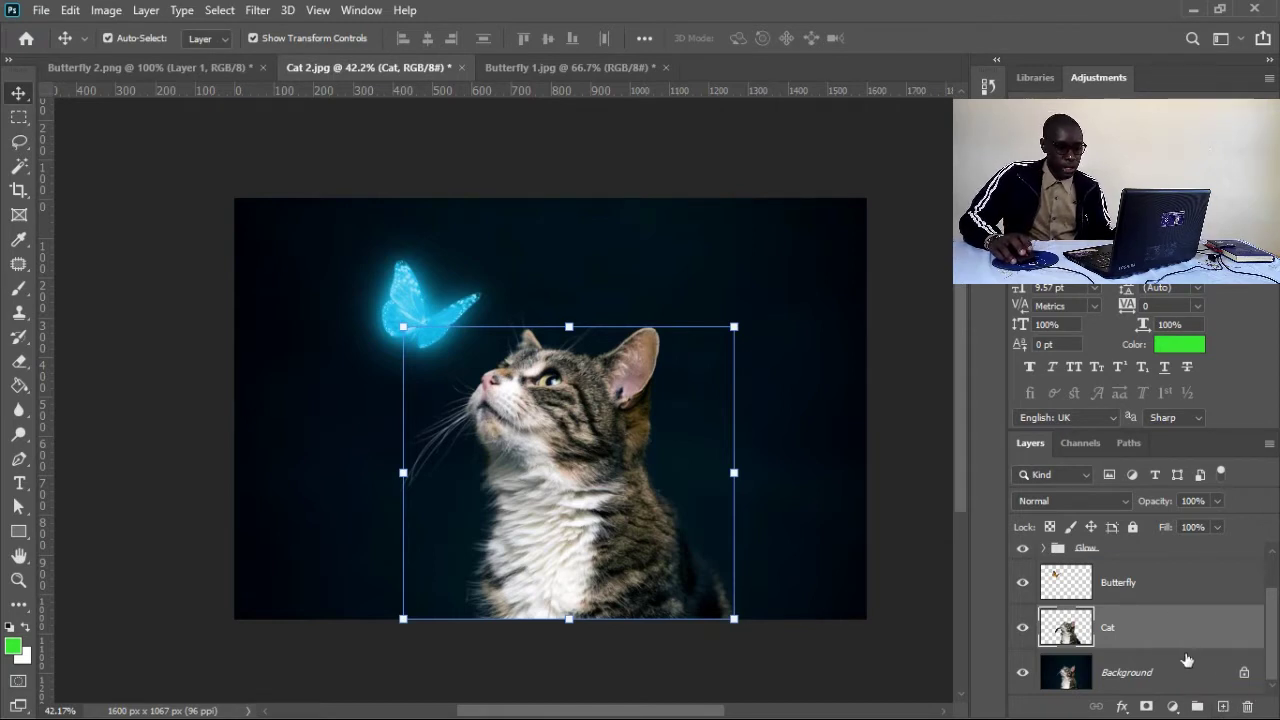
Add an Exposure adjustment layer above Cat with exposure set to -7.67.
{"action": "left_click", "coordinate": [1173, 706]}
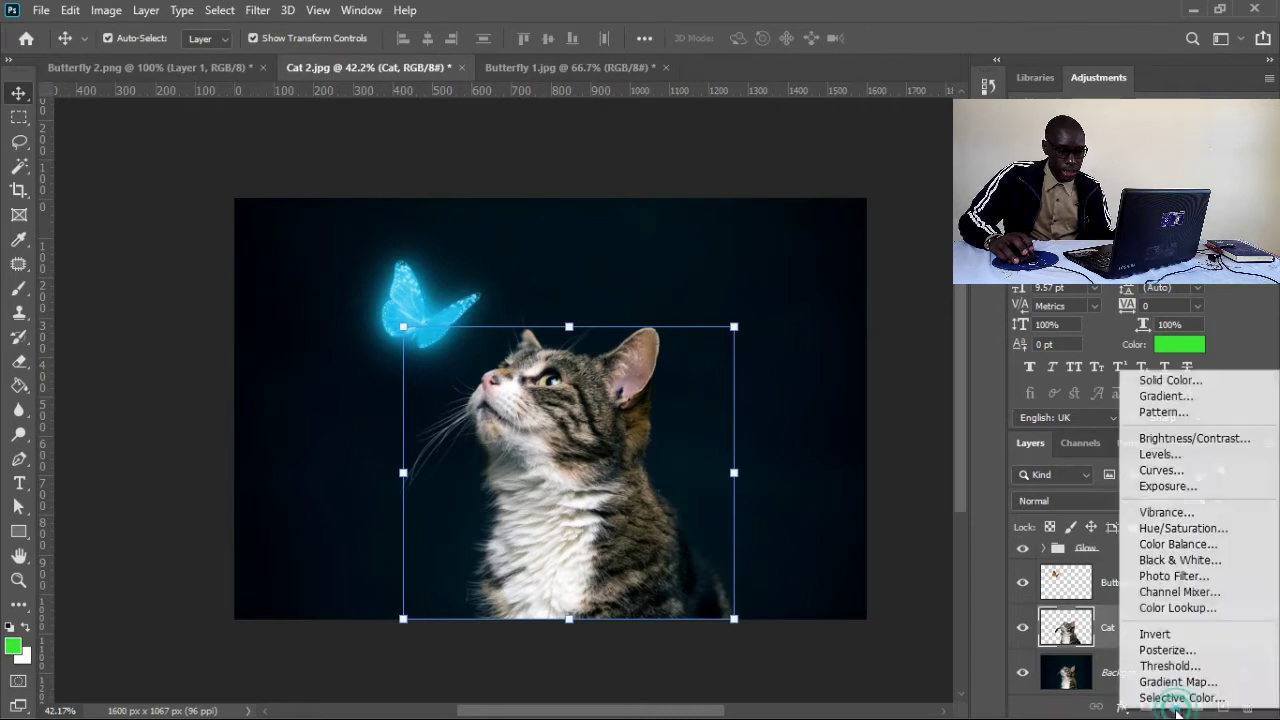
{"action": "left_click", "coordinate": [1170, 490]}
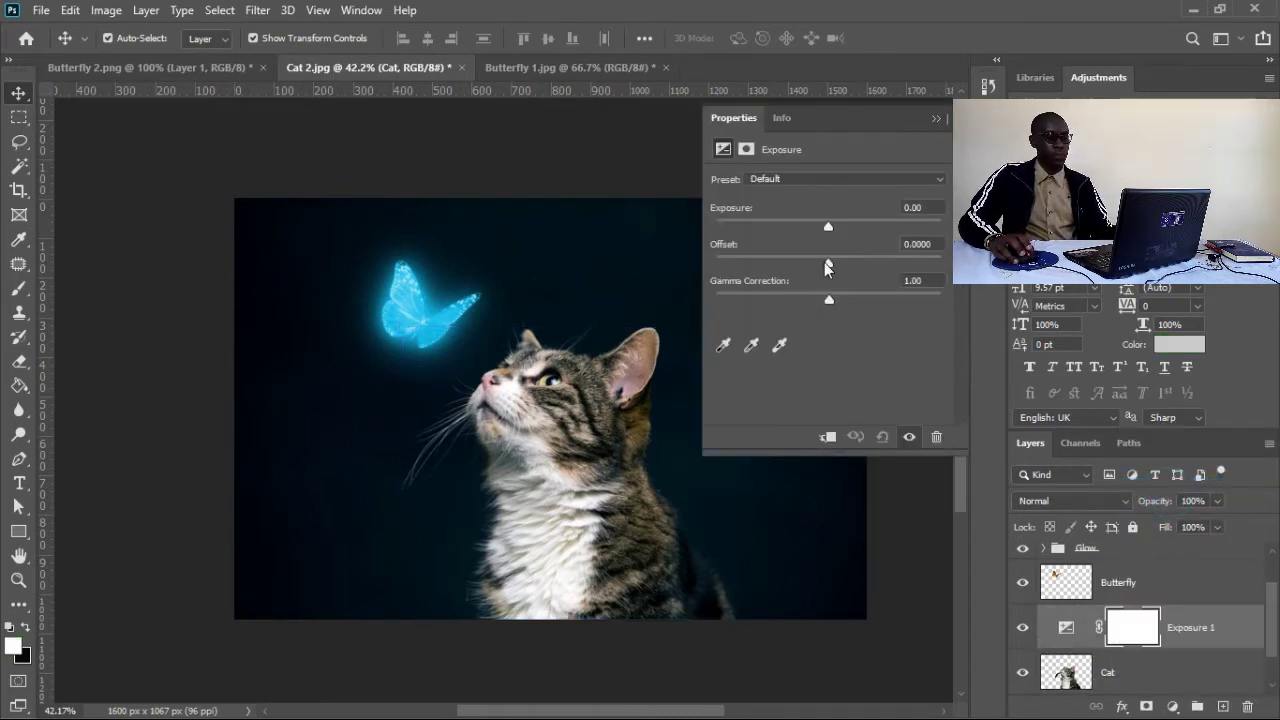
{"action": "left_click_drag", "start_coordinate": [828, 233], "coordinate": [748, 233]}
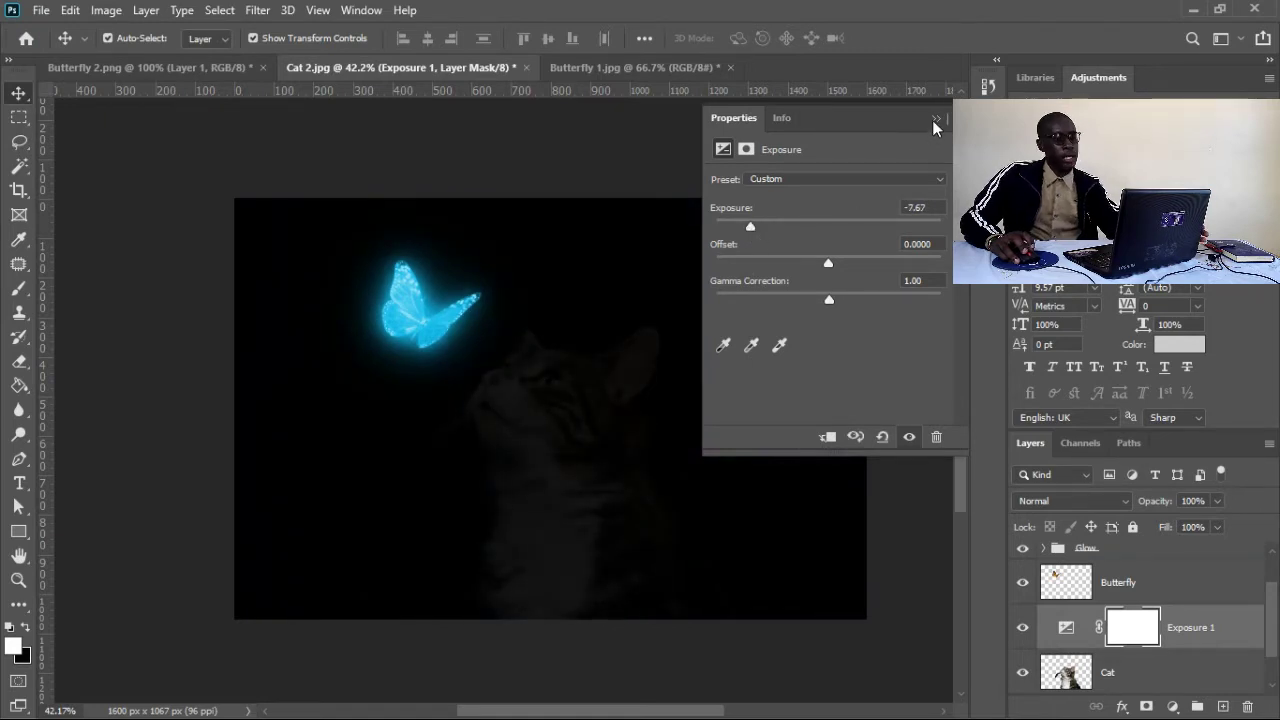
{"action": "left_click", "coordinate": [1125, 628]}
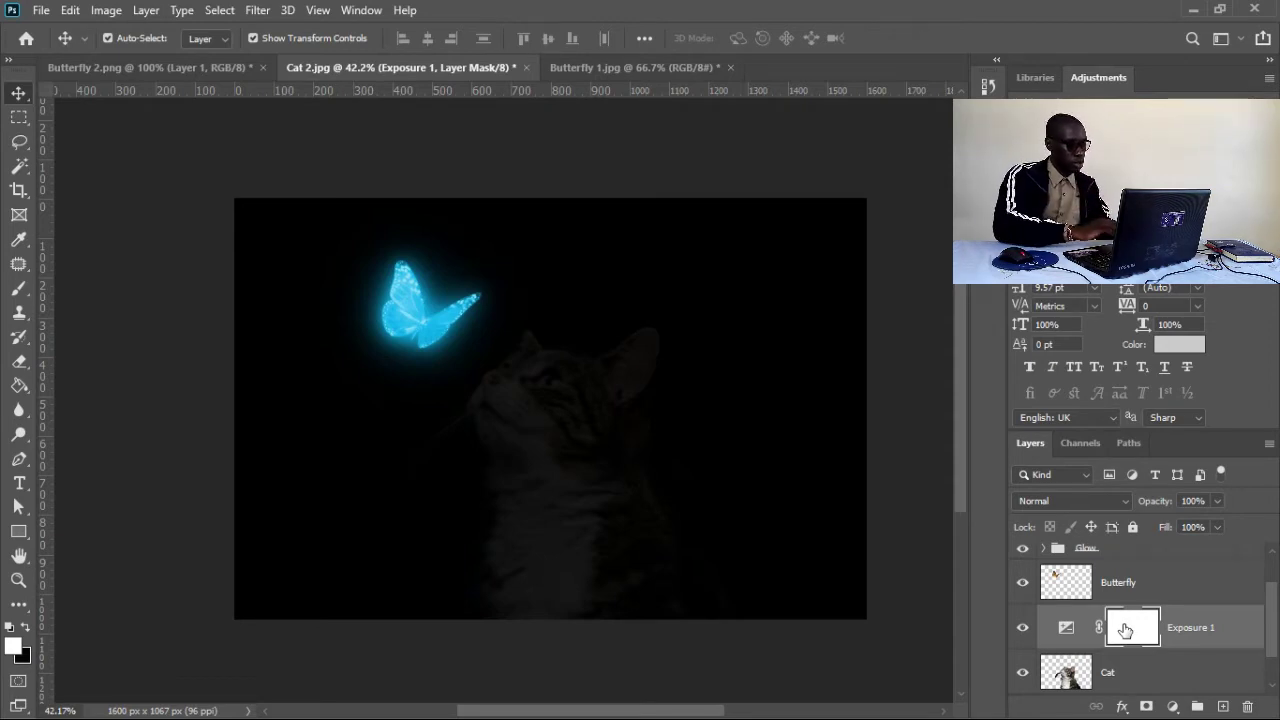
Choose the Brush with black as foreground at about 292 px size.
{"action": "key", "text": "b"}
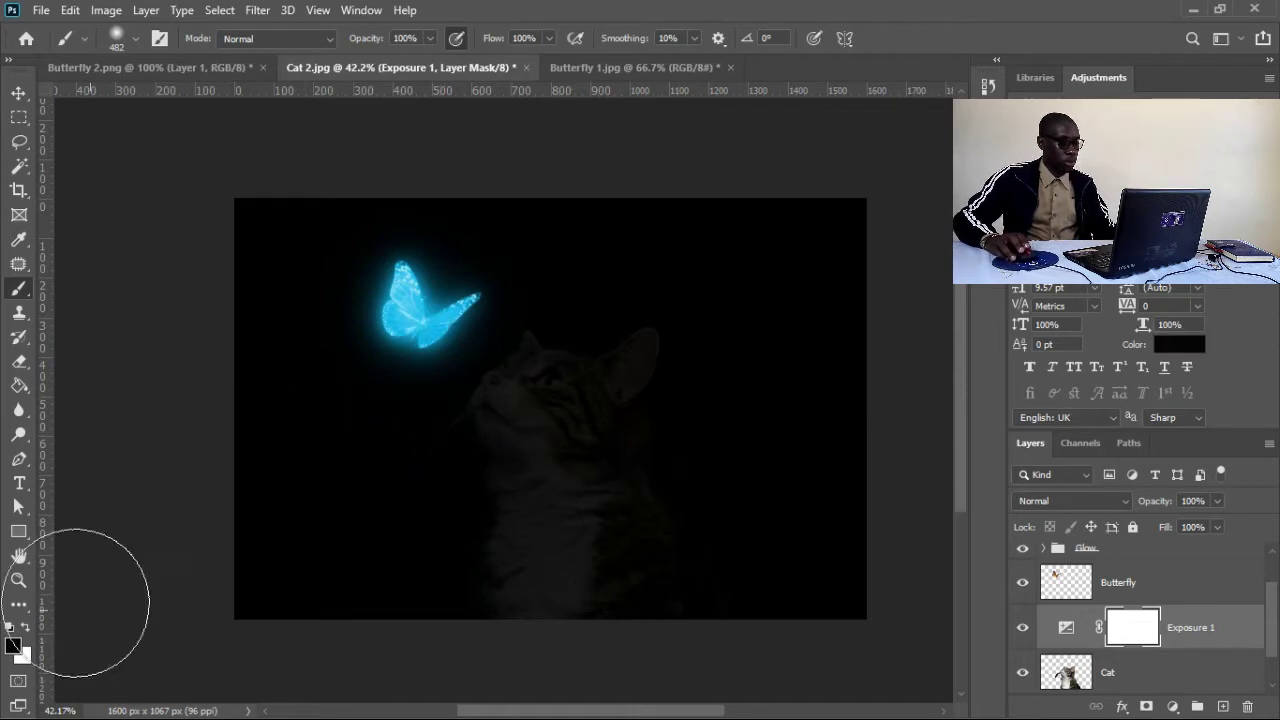
{"action": "left_click", "coordinate": [25, 628]}
{"action": "left_click", "coordinate": [25, 628]}
{"action": "left_click", "coordinate": [25, 628]}
{"action": "left_click", "coordinate": [25, 628]}
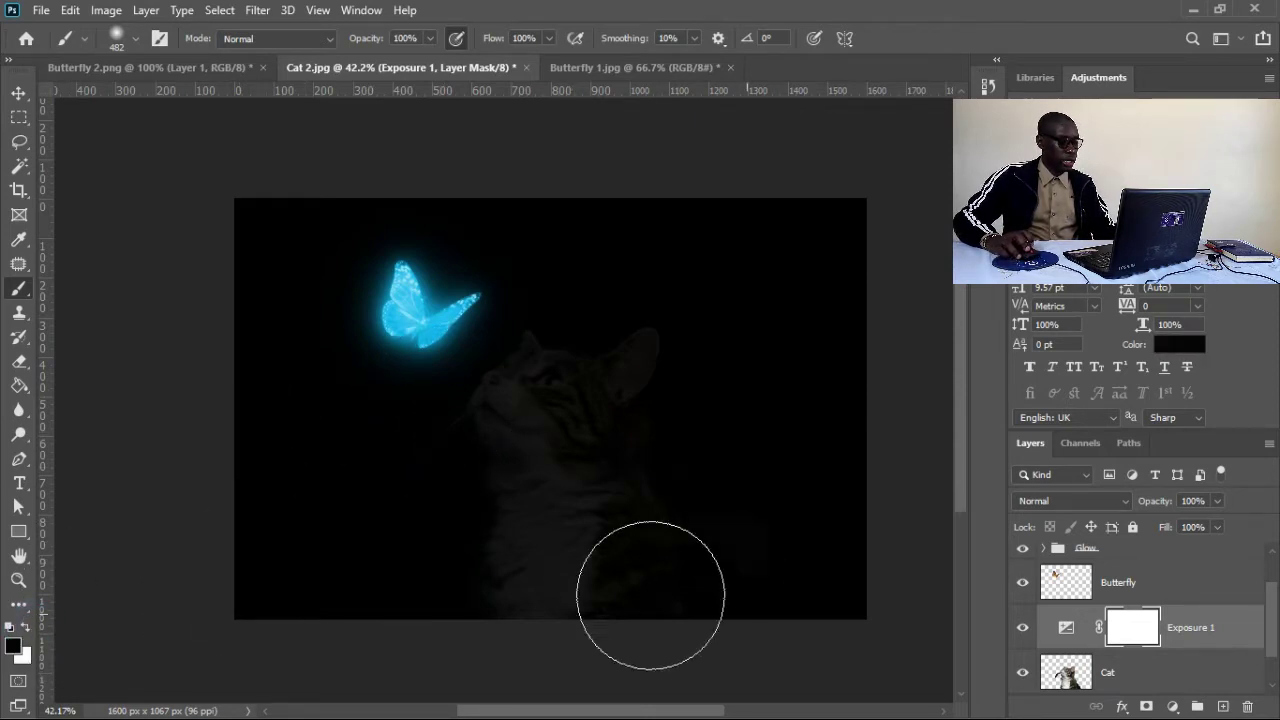
{"action": "left_click_drag", "start_coordinate": [567, 430], "coordinate": [530, 439]}
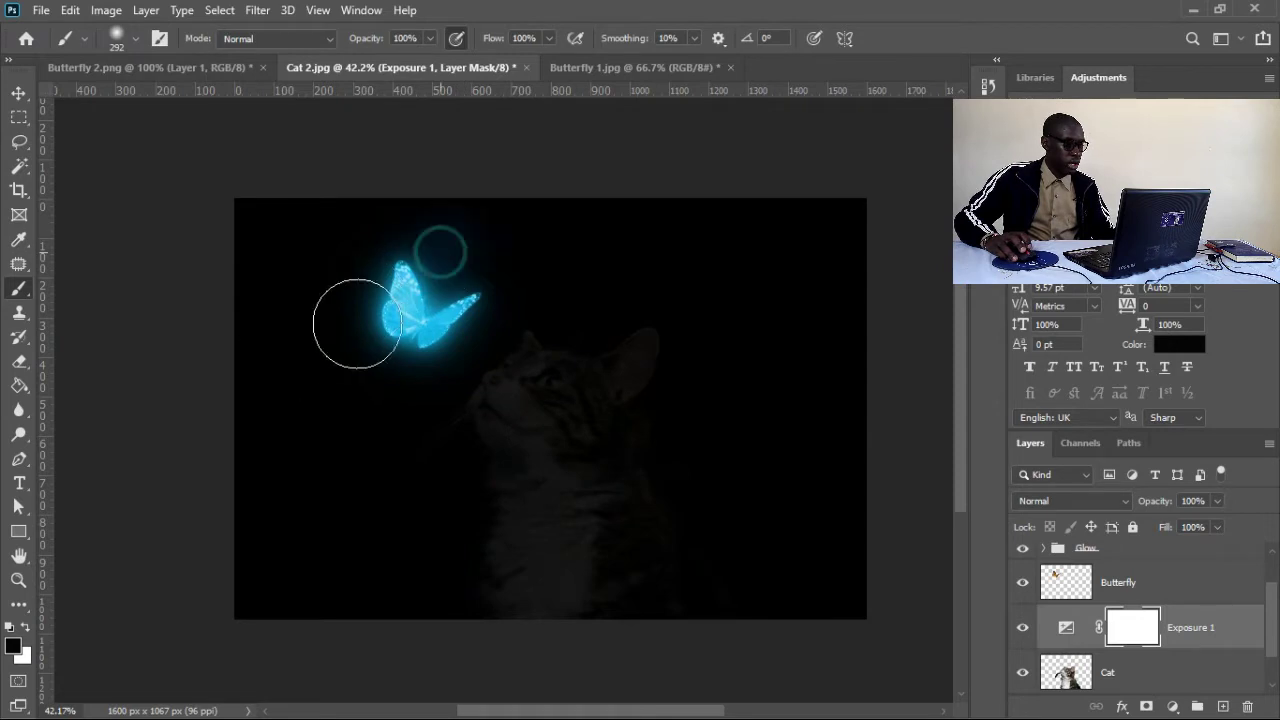
Paint the Exposure 1 mask over the left side, top, cat's chest and right edge.
{"action": "mouse_move", "coordinate": [275, 215]}
{"action": "left_mouse_down"}
{"action": "mouse_move", "coordinate": [235, 421]}
{"action": "mouse_move", "coordinate": [248, 475]}
{"action": "mouse_move", "coordinate": [275, 497]}
{"action": "mouse_move", "coordinate": [350, 488]}
{"action": "mouse_move", "coordinate": [362, 442]}
{"action": "mouse_move", "coordinate": [398, 447]}
{"action": "mouse_move", "coordinate": [434, 522]}
{"action": "mouse_move", "coordinate": [421, 408]}
{"action": "mouse_move", "coordinate": [441, 533]}
{"action": "mouse_move", "coordinate": [374, 314]}
{"action": "mouse_move", "coordinate": [316, 507]}
{"action": "mouse_move", "coordinate": [269, 592]}
{"action": "mouse_move", "coordinate": [273, 556]}
{"action": "mouse_move", "coordinate": [288, 600]}
{"action": "mouse_move", "coordinate": [336, 654]}
{"action": "mouse_move", "coordinate": [439, 620]}
{"action": "mouse_move", "coordinate": [397, 636]}
{"action": "mouse_move", "coordinate": [278, 622]}
{"action": "mouse_move", "coordinate": [239, 529]}
{"action": "mouse_move", "coordinate": [279, 469]}
{"action": "mouse_move", "coordinate": [266, 363]}
{"action": "mouse_move", "coordinate": [274, 238]}
{"action": "mouse_move", "coordinate": [519, 259]}
{"action": "mouse_move", "coordinate": [530, 229]}
{"action": "mouse_move", "coordinate": [771, 234]}
{"action": "mouse_move", "coordinate": [331, 203]}
{"action": "mouse_move", "coordinate": [328, 214]}
{"action": "mouse_move", "coordinate": [474, 226]}
{"action": "left_mouse_up"}
{"action": "mouse_move", "coordinate": [687, 273]}
{"action": "left_mouse_down"}
{"action": "mouse_move", "coordinate": [793, 241]}
{"action": "mouse_move", "coordinate": [872, 268]}
{"action": "mouse_move", "coordinate": [860, 288]}
{"action": "mouse_move", "coordinate": [813, 274]}
{"action": "mouse_move", "coordinate": [558, 288]}
{"action": "mouse_move", "coordinate": [541, 317]}
{"action": "mouse_move", "coordinate": [500, 328]}
{"action": "mouse_move", "coordinate": [565, 353]}
{"action": "mouse_move", "coordinate": [590, 333]}
{"action": "mouse_move", "coordinate": [635, 335]}
{"action": "mouse_move", "coordinate": [443, 429]}
{"action": "left_mouse_up"}
{"action": "mouse_move", "coordinate": [407, 557]}
{"action": "left_mouse_down"}
{"action": "mouse_move", "coordinate": [466, 514]}
{"action": "mouse_move", "coordinate": [458, 588]}
{"action": "mouse_move", "coordinate": [514, 469]}
{"action": "mouse_move", "coordinate": [468, 556]}
{"action": "mouse_move", "coordinate": [518, 471]}
{"action": "mouse_move", "coordinate": [451, 551]}
{"action": "mouse_move", "coordinate": [426, 626]}
{"action": "mouse_move", "coordinate": [508, 609]}
{"action": "mouse_move", "coordinate": [561, 618]}
{"action": "mouse_move", "coordinate": [528, 611]}
{"action": "left_mouse_up"}
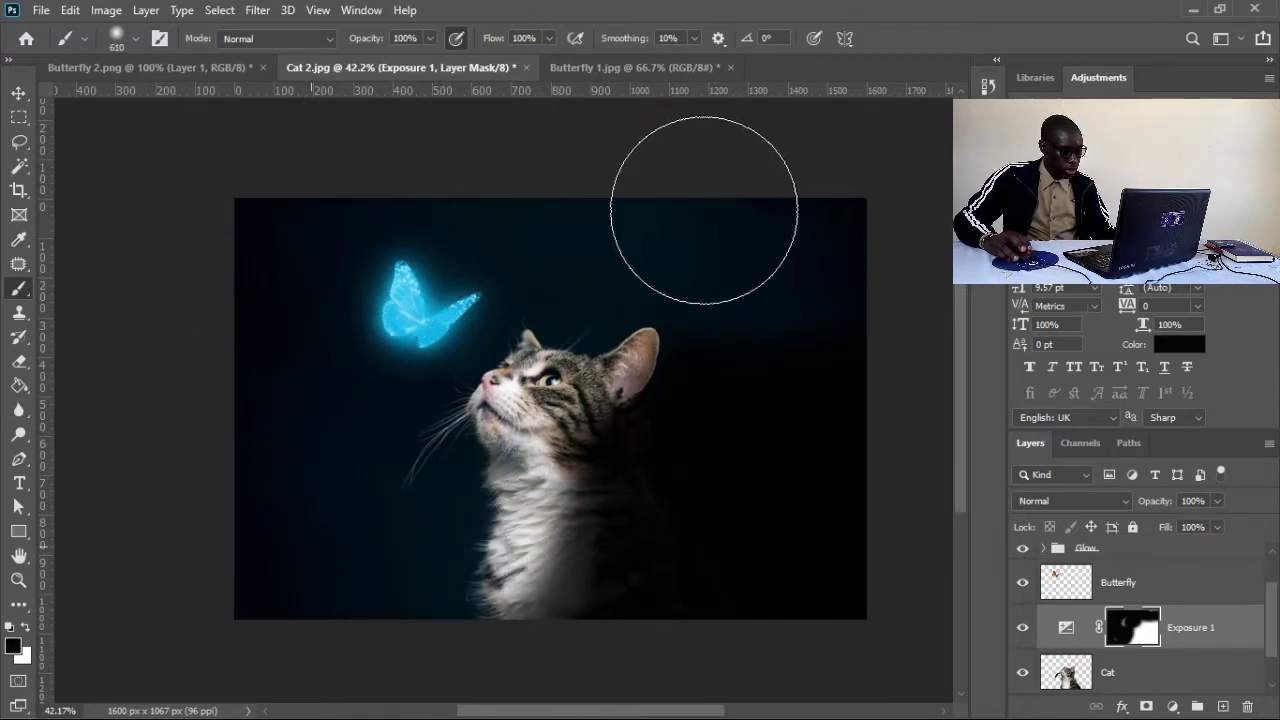
{"action": "left_click_drag", "start_coordinate": [789, 334], "coordinate": [880, 403]}
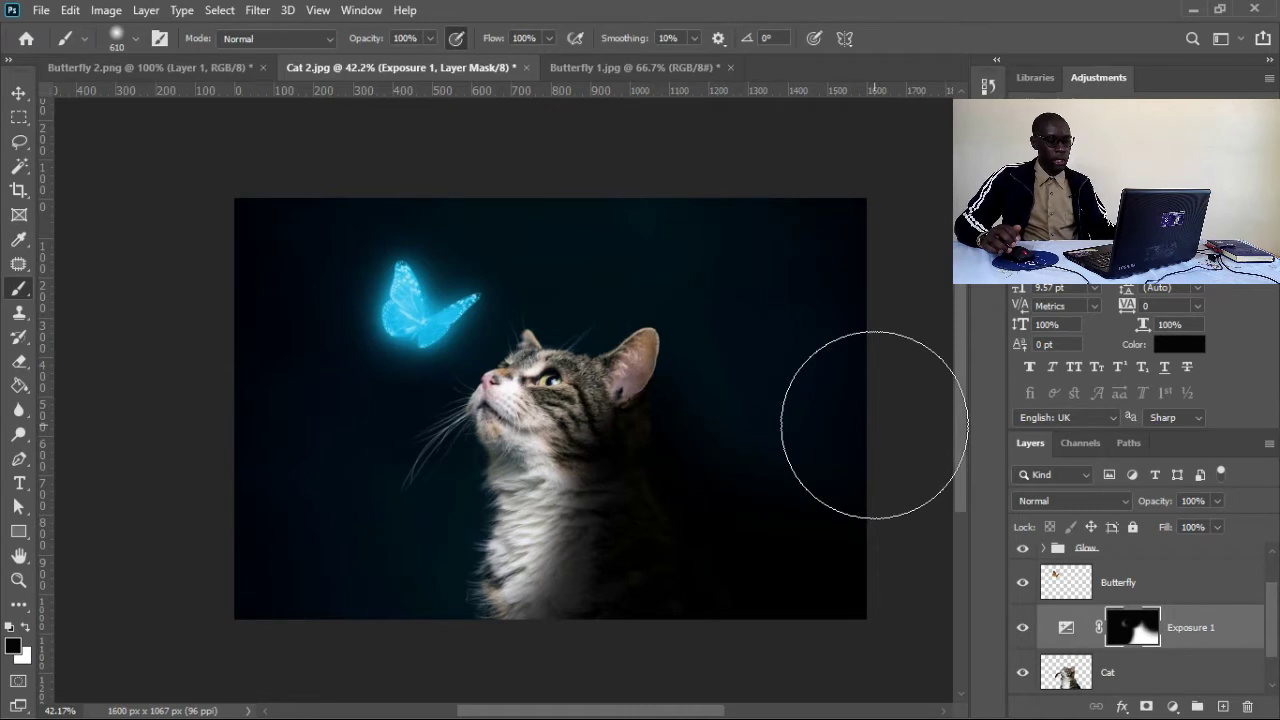
Clip Exposure 1 to the Cat layer and paint white on its mask along the cat's lower edge.
{"action": "left_click", "coordinate": [1200, 641], "text": "alt"}
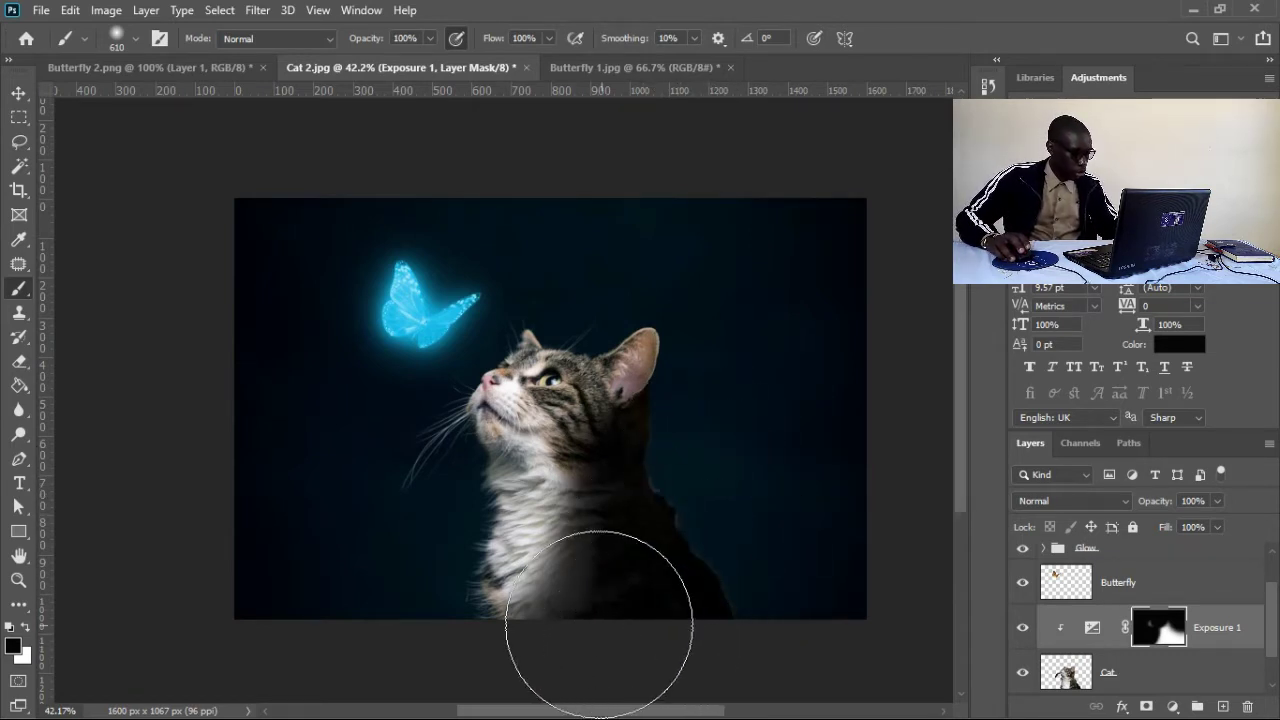
{"action": "key", "text": "x"}
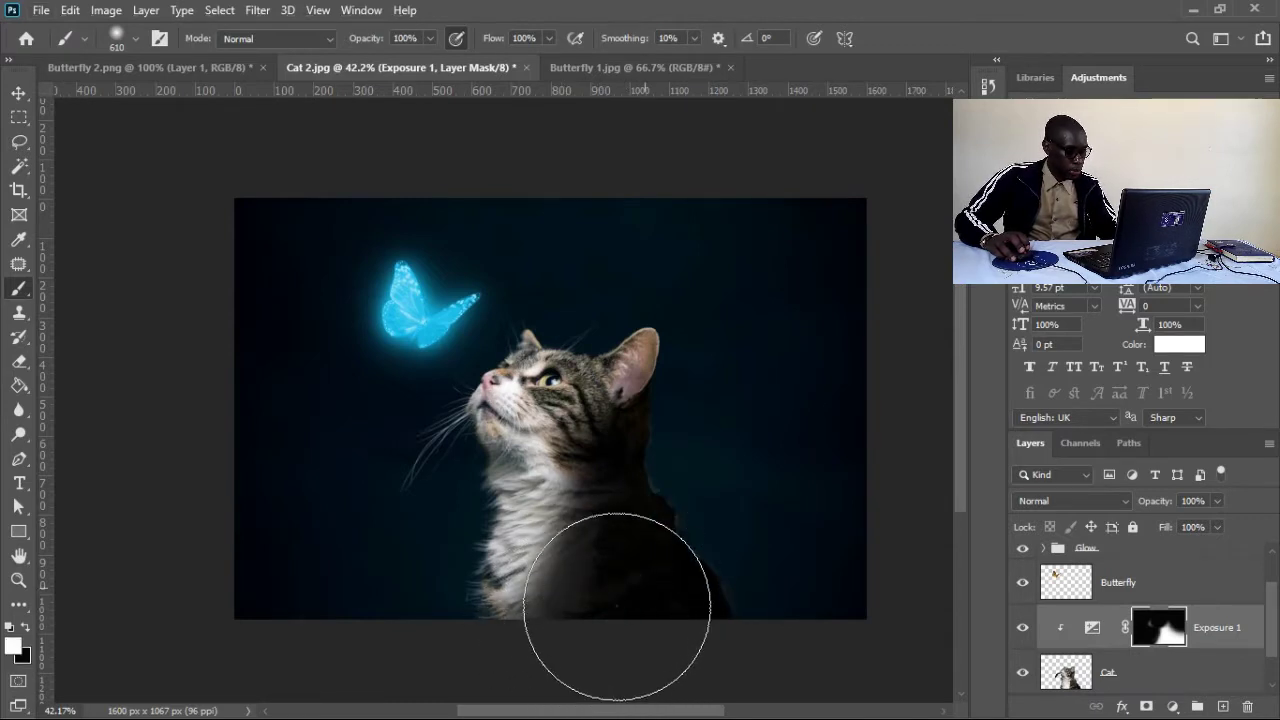
{"action": "left_click_drag", "start_coordinate": [556, 660], "coordinate": [485, 680]}
{"action": "left_click", "coordinate": [463, 680]}
{"action": "left_click", "coordinate": [514, 672]}
Paint the mask over the cat's back, dark neck edge and the background beside its head.
{"action": "left_click", "coordinate": [677, 534]}
{"action": "left_click", "coordinate": [737, 463]}
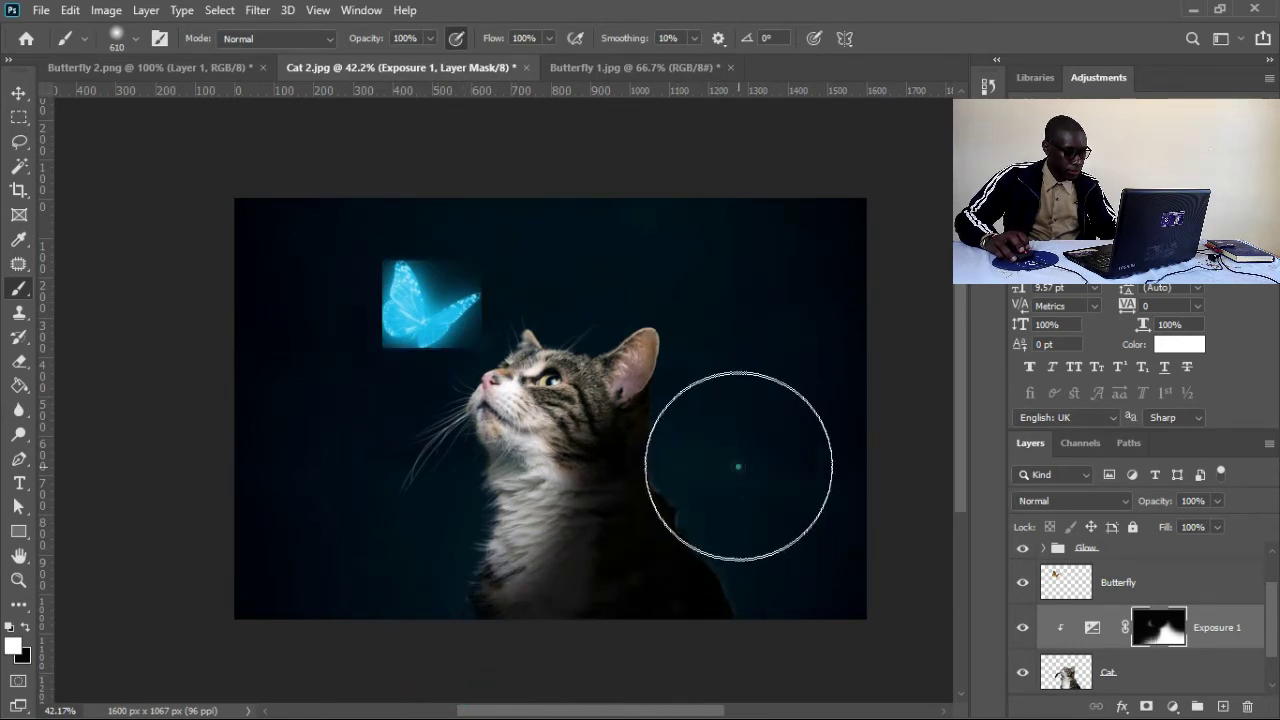
{"action": "left_click", "coordinate": [657, 494]}
{"action": "left_click", "coordinate": [738, 418]}
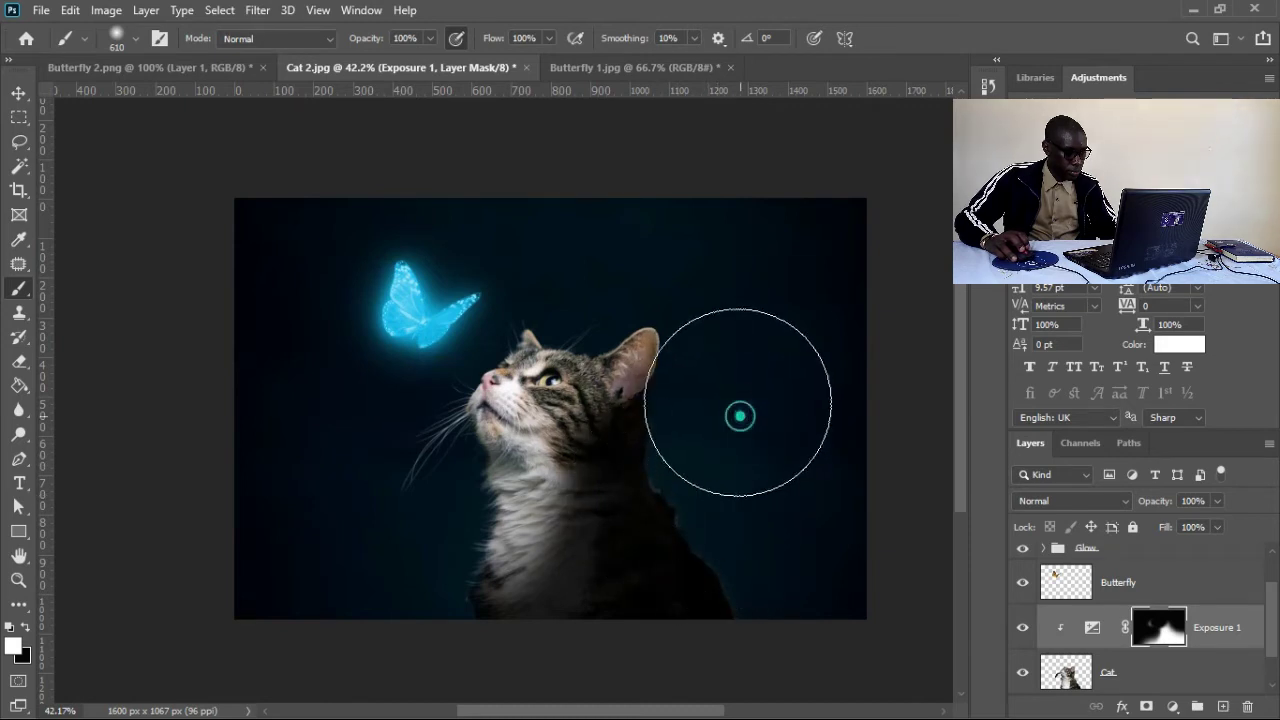
{"action": "left_click", "coordinate": [757, 357]}
{"action": "left_click", "coordinate": [753, 329]}
{"action": "left_click", "coordinate": [739, 292]}
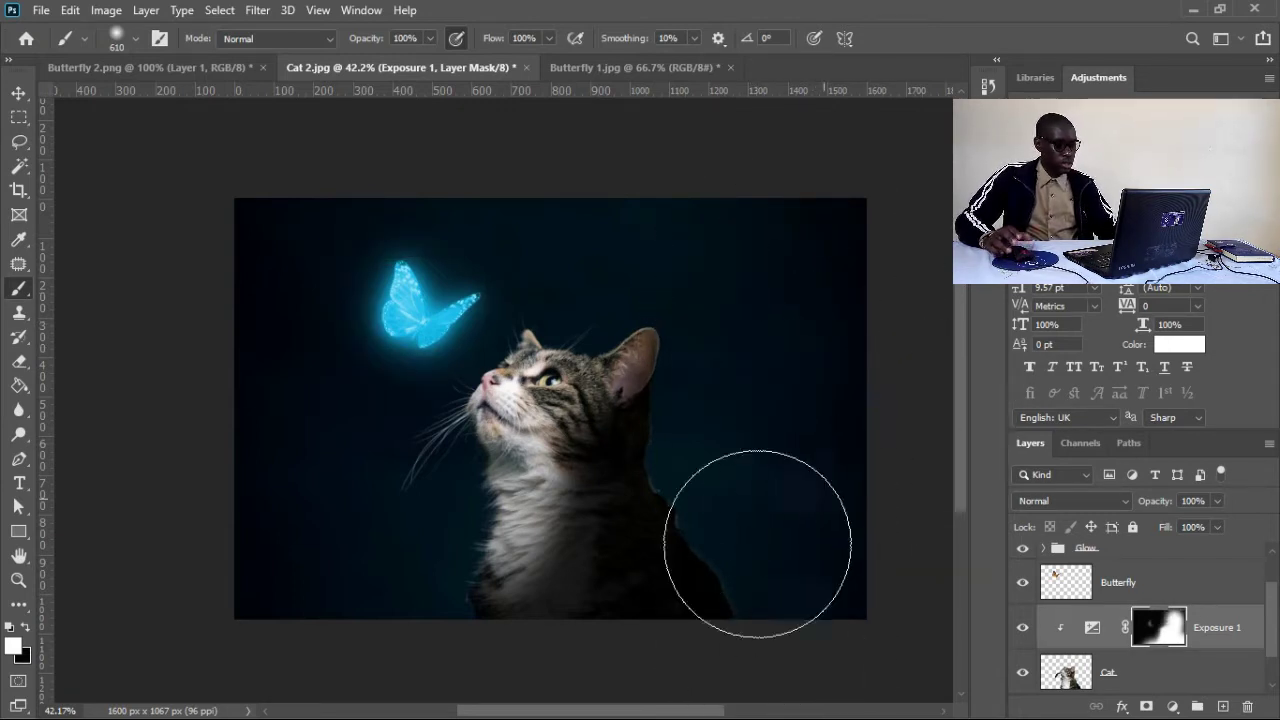
Darken the cat's lower neck, the area below it and the dark area to its right.
{"action": "left_click", "coordinate": [657, 560]}
{"action": "left_click", "coordinate": [622, 566]}
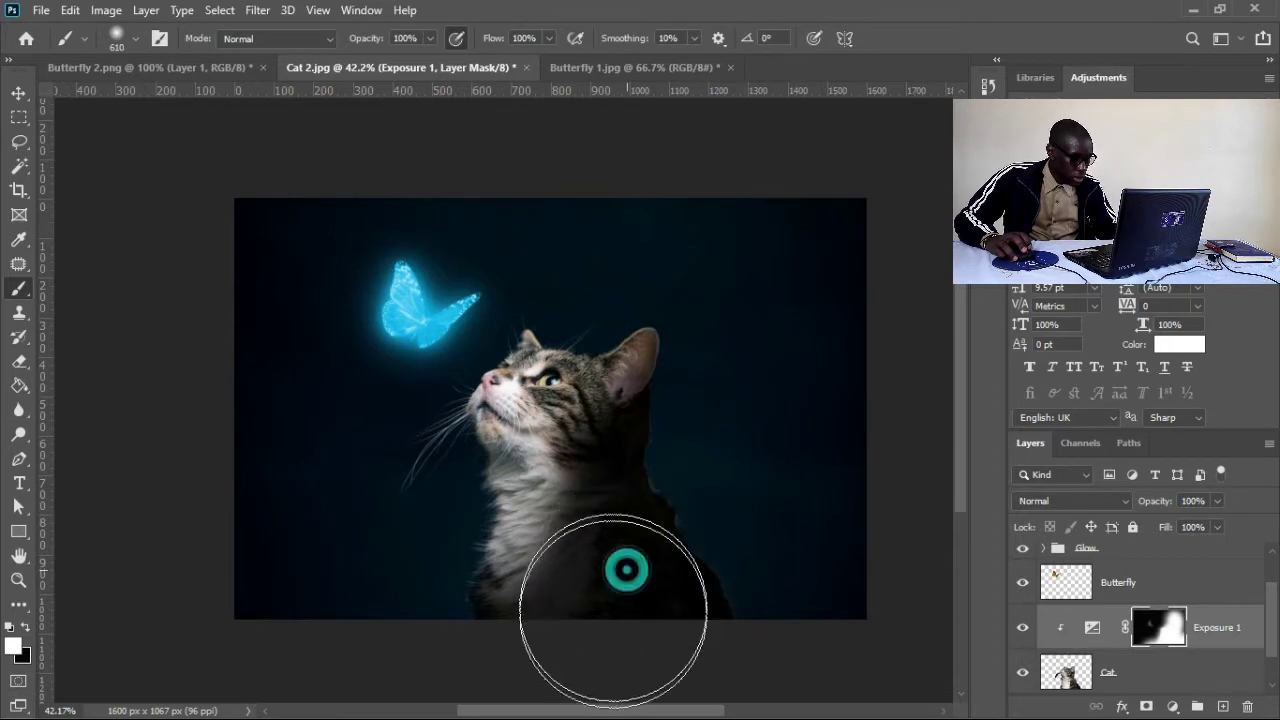
{"action": "left_click", "coordinate": [590, 643]}
{"action": "left_click", "coordinate": [725, 515]}
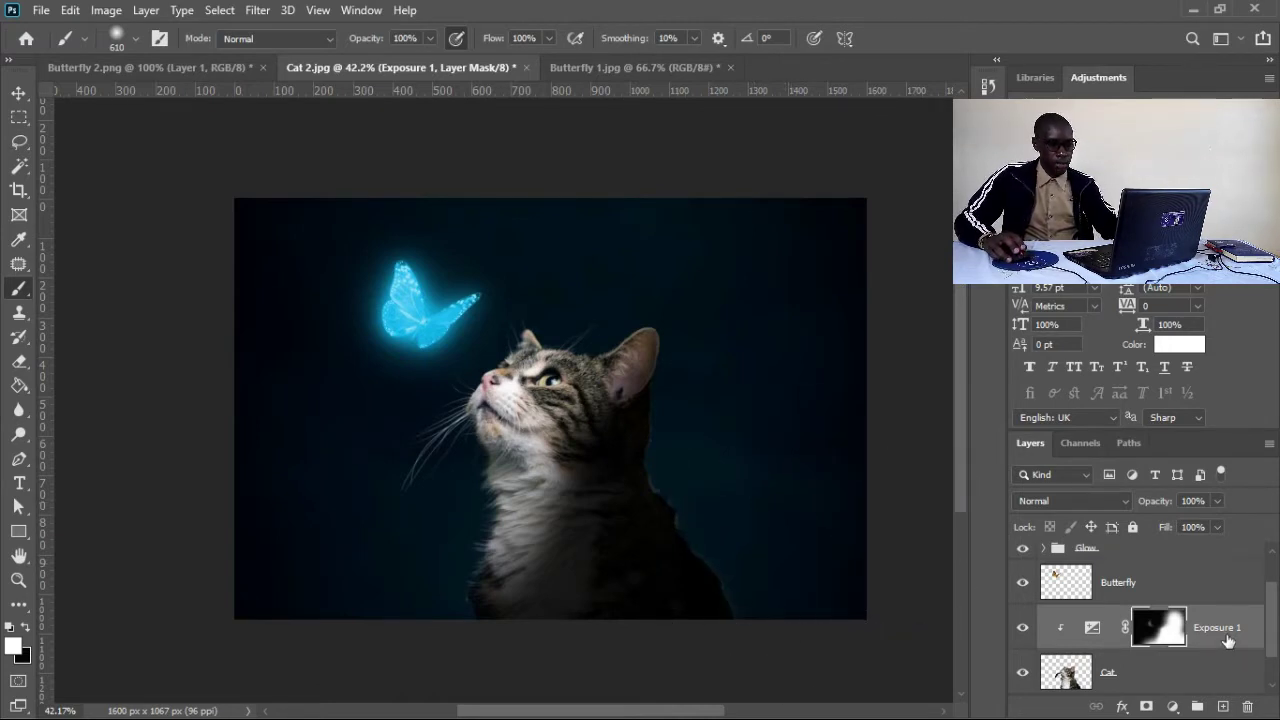
Duplicate Exposure 1 as an unclipped copy above it, test black strokes on its mask, then undo.
{"action": "left_click_drag", "start_coordinate": [1228, 641], "coordinate": [1103, 607]}
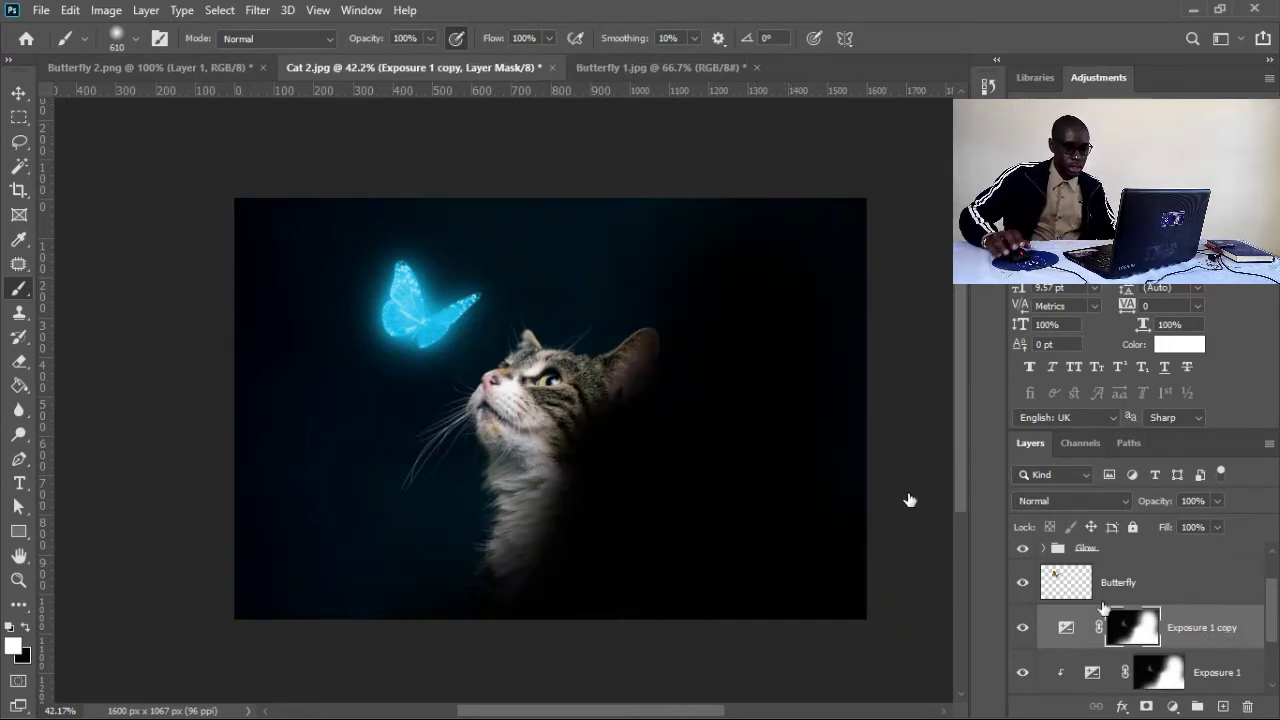
{"action": "key", "text": "x"}
{"action": "mouse_move", "coordinate": [514, 514]}
{"action": "left_mouse_down"}
{"action": "mouse_move", "coordinate": [524, 663]}
{"action": "mouse_move", "coordinate": [549, 671]}
{"action": "mouse_move", "coordinate": [562, 637]}
{"action": "mouse_move", "coordinate": [534, 590]}
{"action": "mouse_move", "coordinate": [600, 632]}
{"action": "mouse_move", "coordinate": [527, 517]}
{"action": "left_mouse_up"}
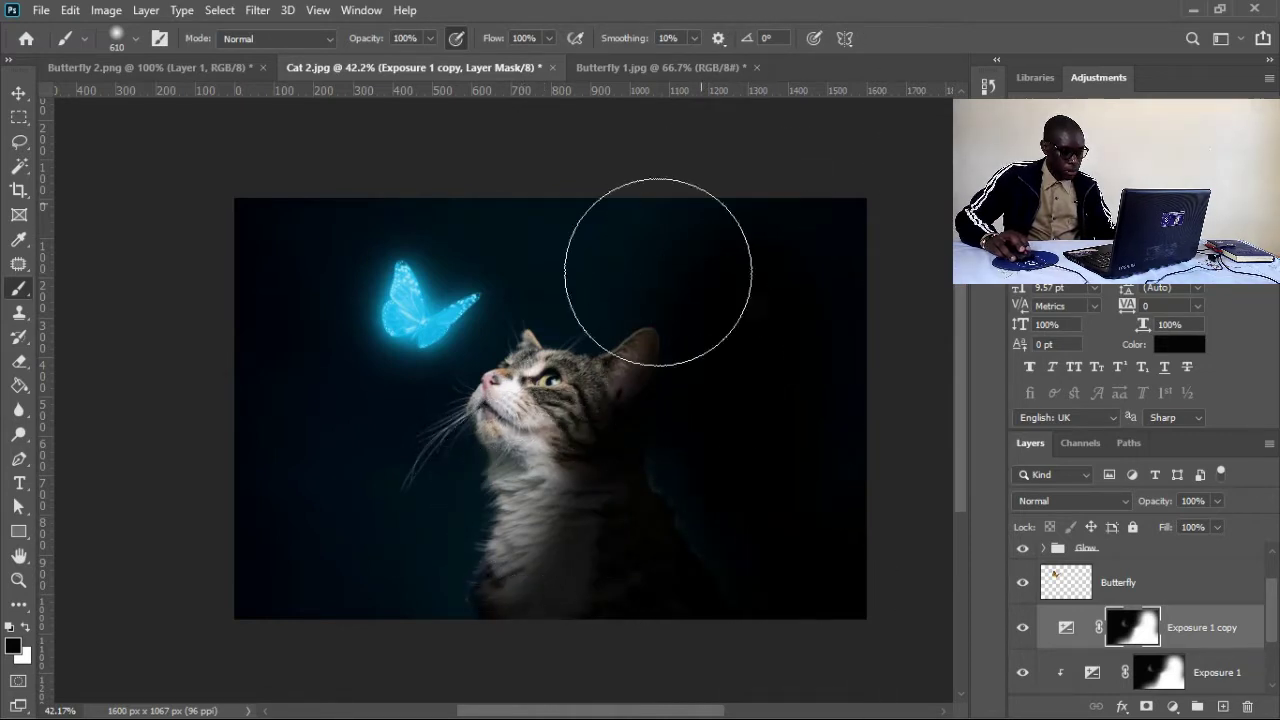
{"action": "mouse_move", "coordinate": [823, 251]}
{"action": "left_mouse_down"}
{"action": "mouse_move", "coordinate": [778, 671]}
{"action": "mouse_move", "coordinate": [851, 671]}
{"action": "left_mouse_up"}
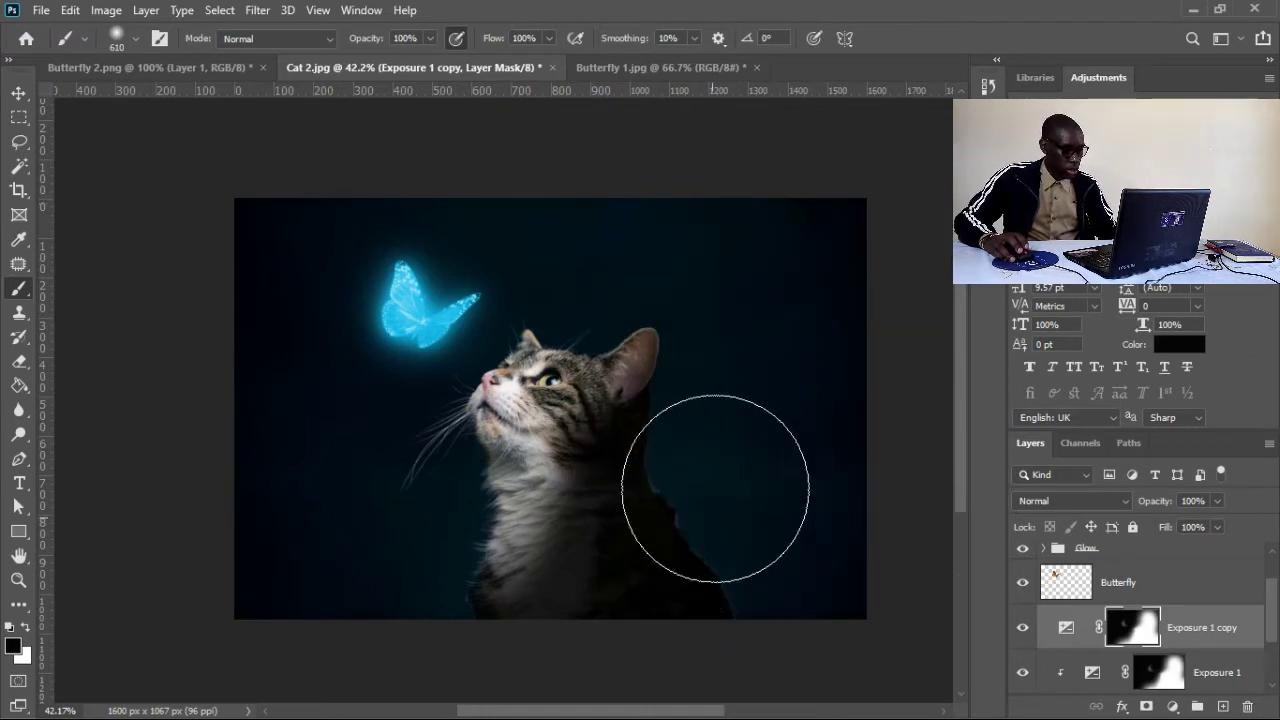
{"action": "mouse_move", "coordinate": [673, 486]}
{"action": "left_mouse_down"}
{"action": "mouse_move", "coordinate": [640, 466]}
{"action": "mouse_move", "coordinate": [619, 478]}
{"action": "left_mouse_up"}
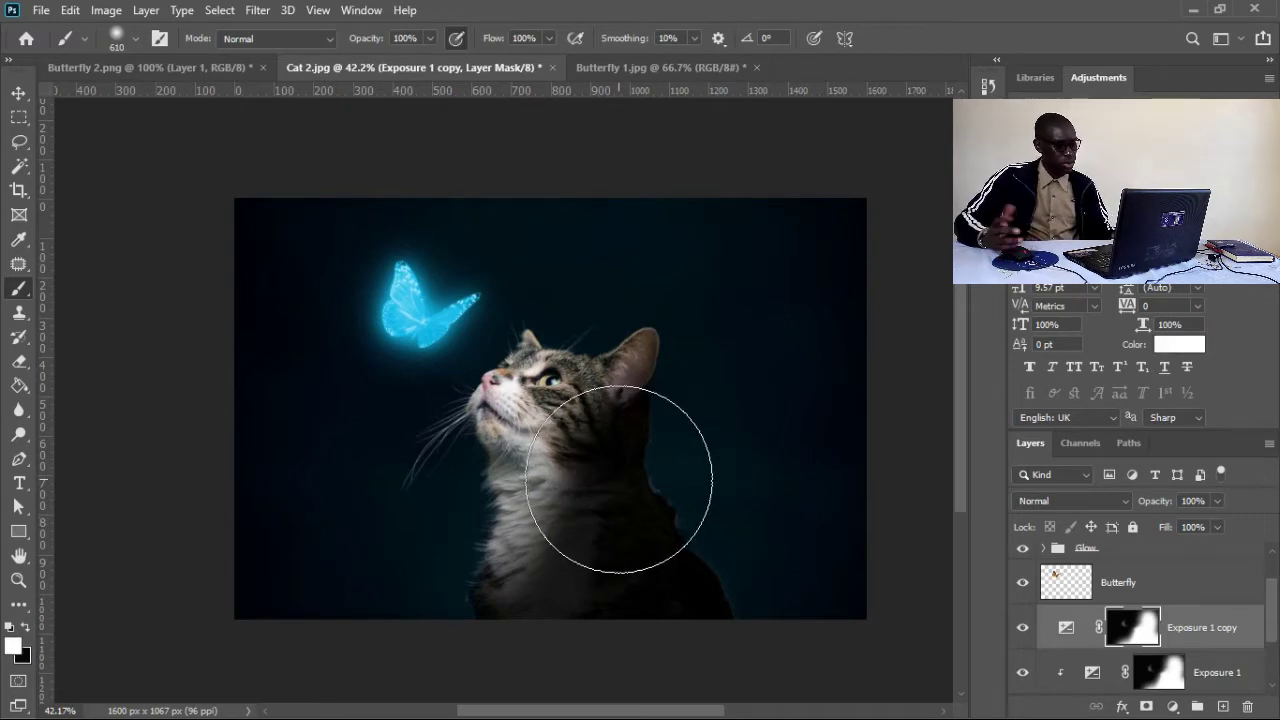
{"action": "key", "text": "ctrl+z"}
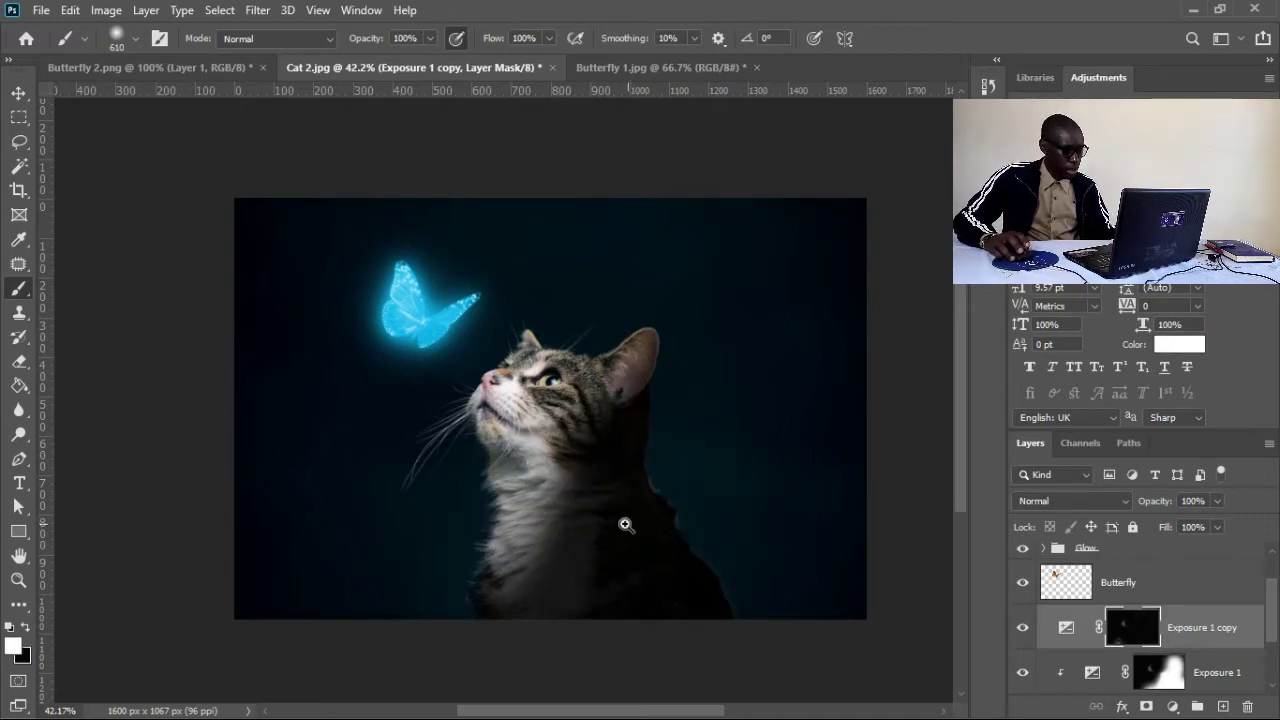
Zoomed in, paint white on the Exposure 1 copy mask along the cat's edge from ear to image bottom.
{"action": "mouse_move", "coordinate": [663, 491]}
{"action": "left_mouse_down"}
{"action": "mouse_move", "coordinate": [800, 514]}
{"action": "mouse_move", "coordinate": [626, 506]}
{"action": "mouse_move", "coordinate": [537, 527]}
{"action": "mouse_move", "coordinate": [273, 535]}
{"action": "mouse_move", "coordinate": [283, 530]}
{"action": "left_mouse_up"}
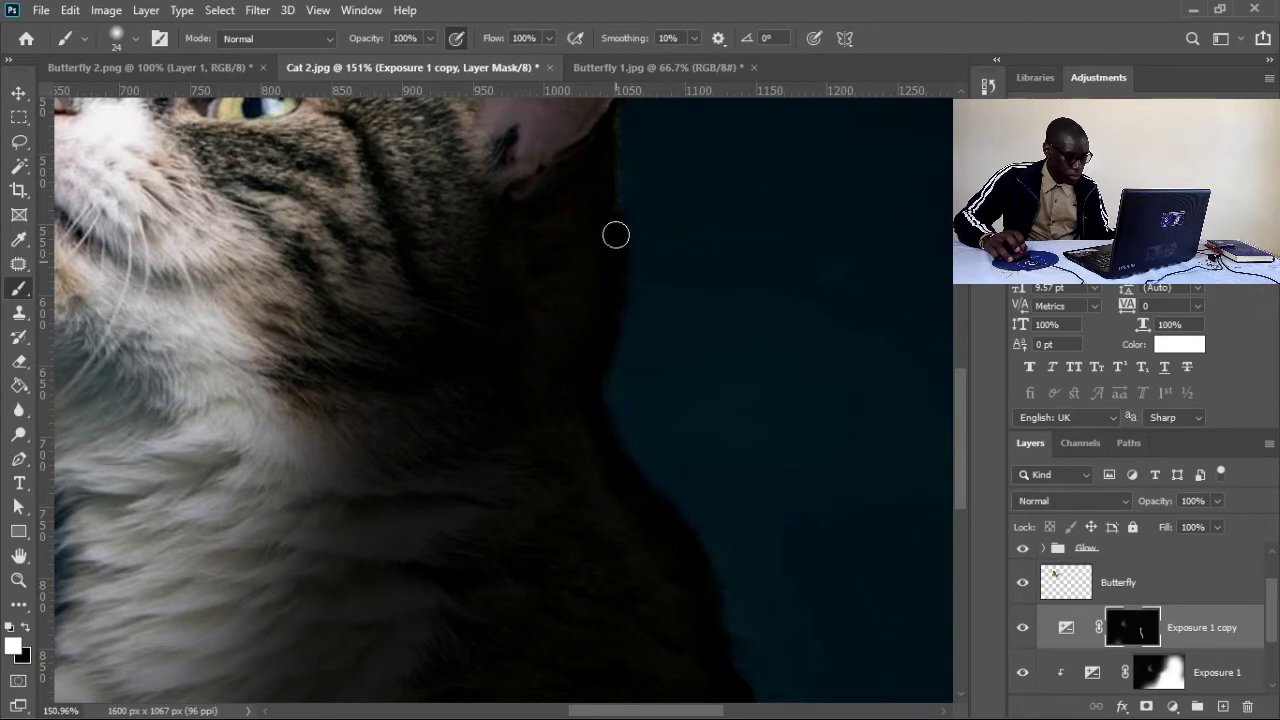
{"action": "left_click_drag", "start_coordinate": [636, 338], "coordinate": [609, 380]}
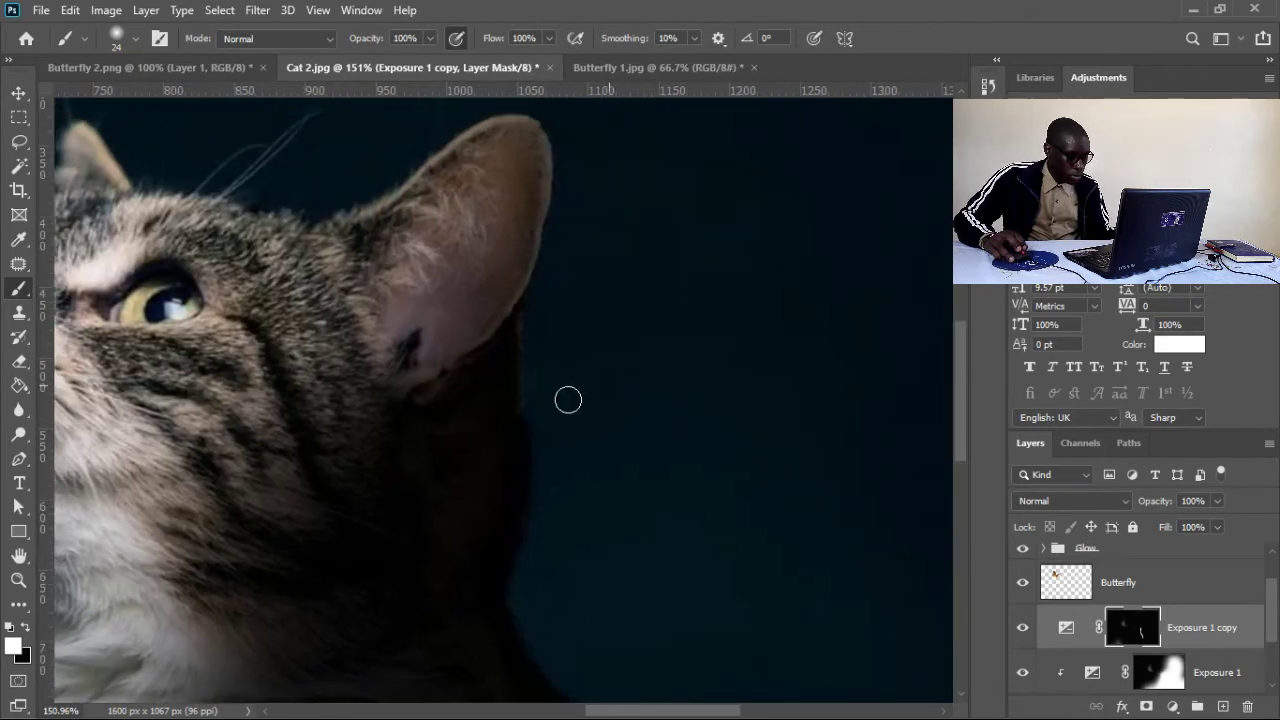
{"action": "left_click_drag", "start_coordinate": [528, 393], "coordinate": [524, 343]}
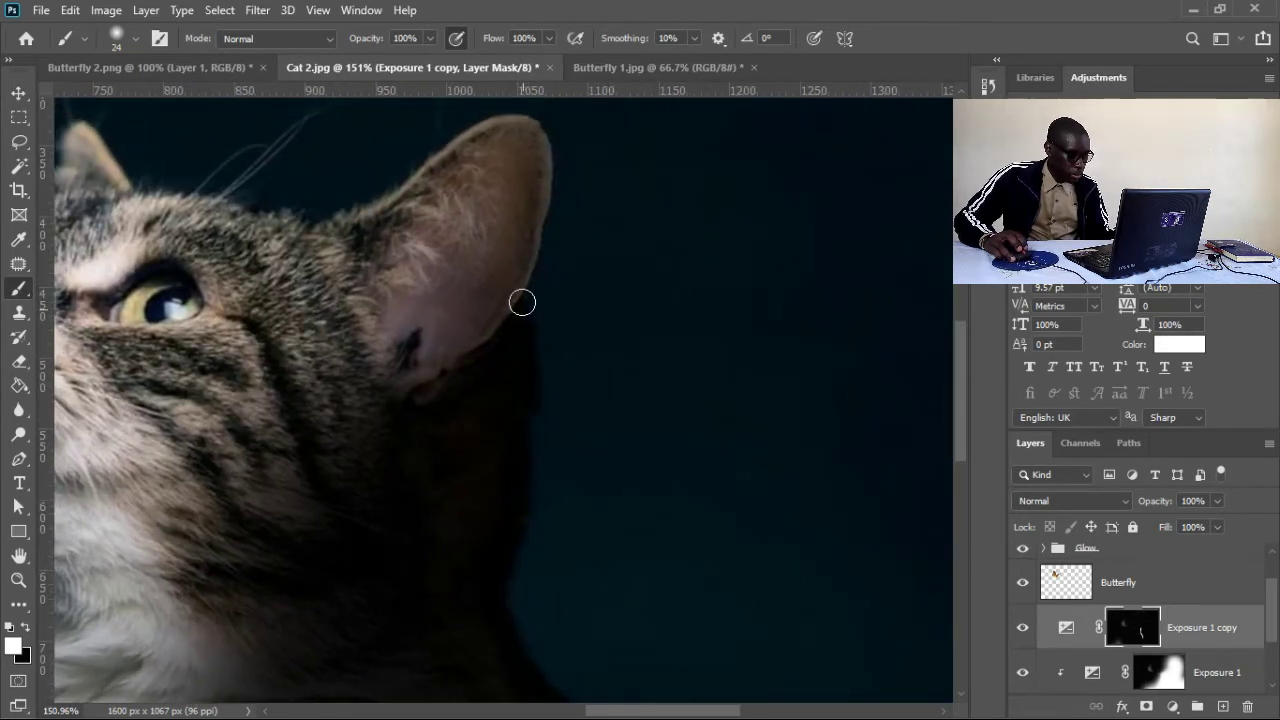
{"action": "left_click_drag", "start_coordinate": [719, 394], "coordinate": [611, 117]}
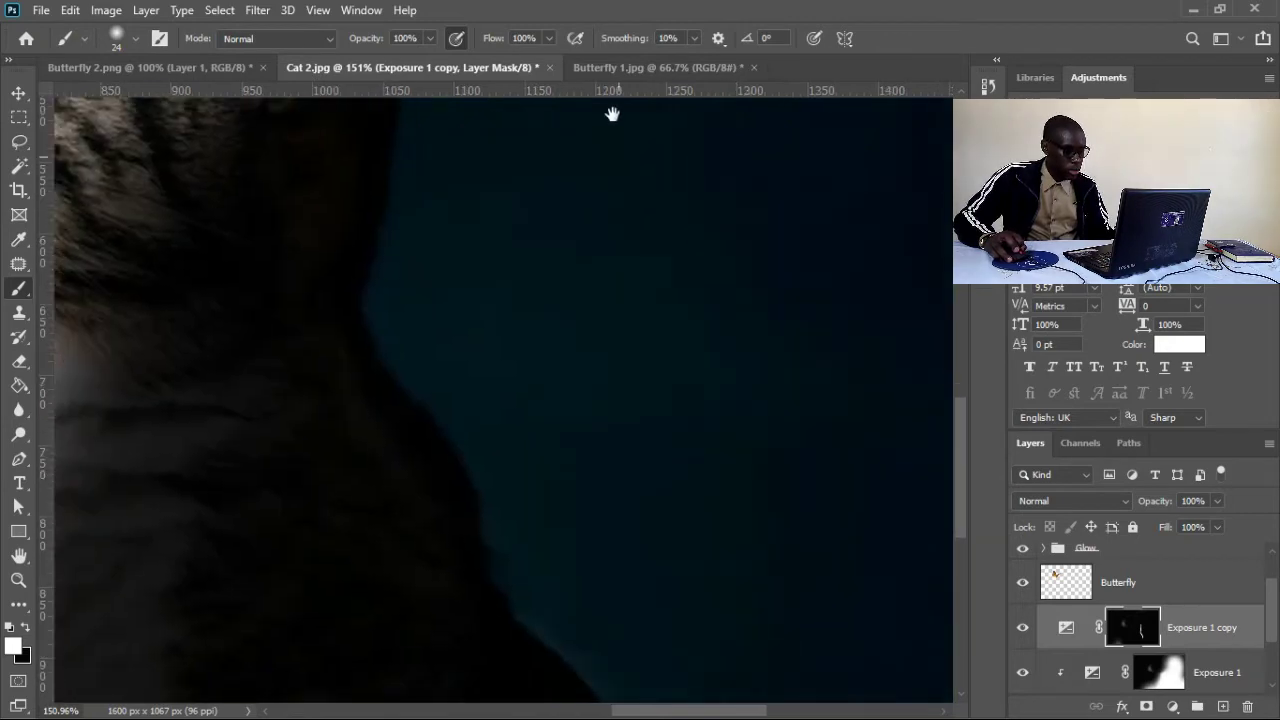
{"action": "mouse_move", "coordinate": [623, 523]}
{"action": "left_mouse_down"}
{"action": "mouse_move", "coordinate": [566, 209]}
{"action": "mouse_move", "coordinate": [498, 237]}
{"action": "mouse_move", "coordinate": [503, 266]}
{"action": "mouse_move", "coordinate": [497, 252]}
{"action": "left_mouse_up"}
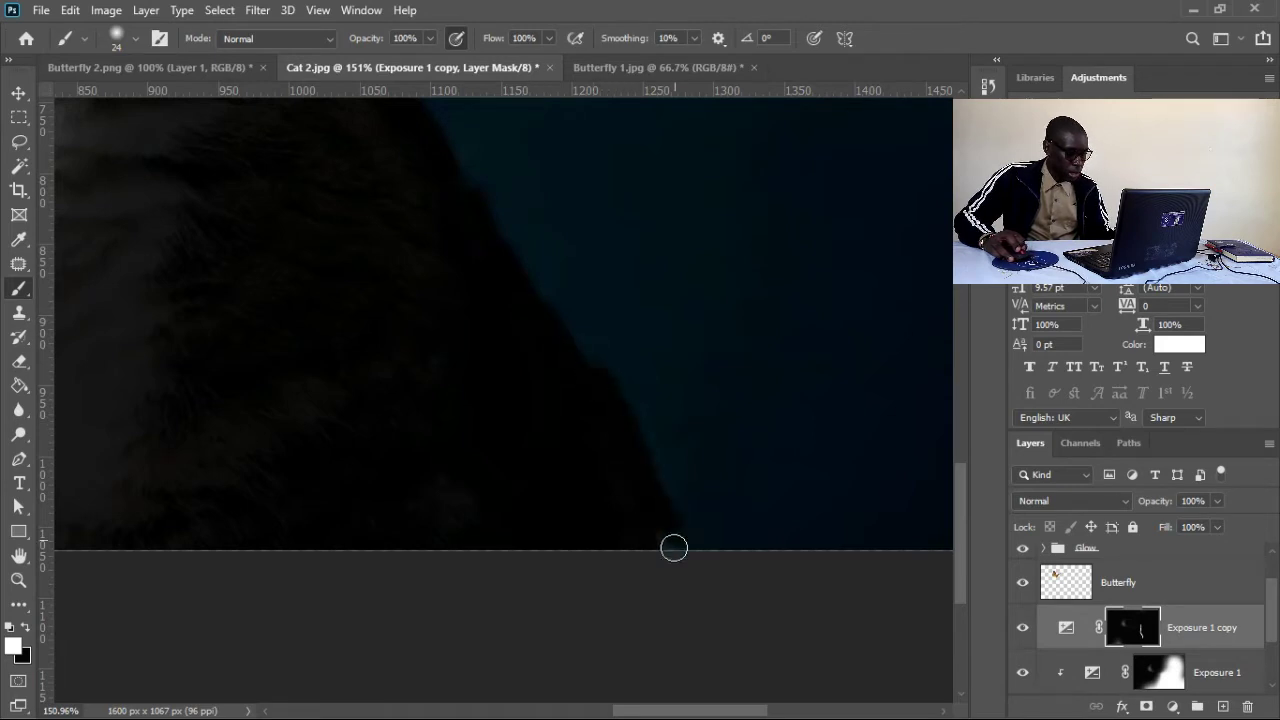
{"action": "left_click_drag", "start_coordinate": [706, 513], "coordinate": [624, 420]}
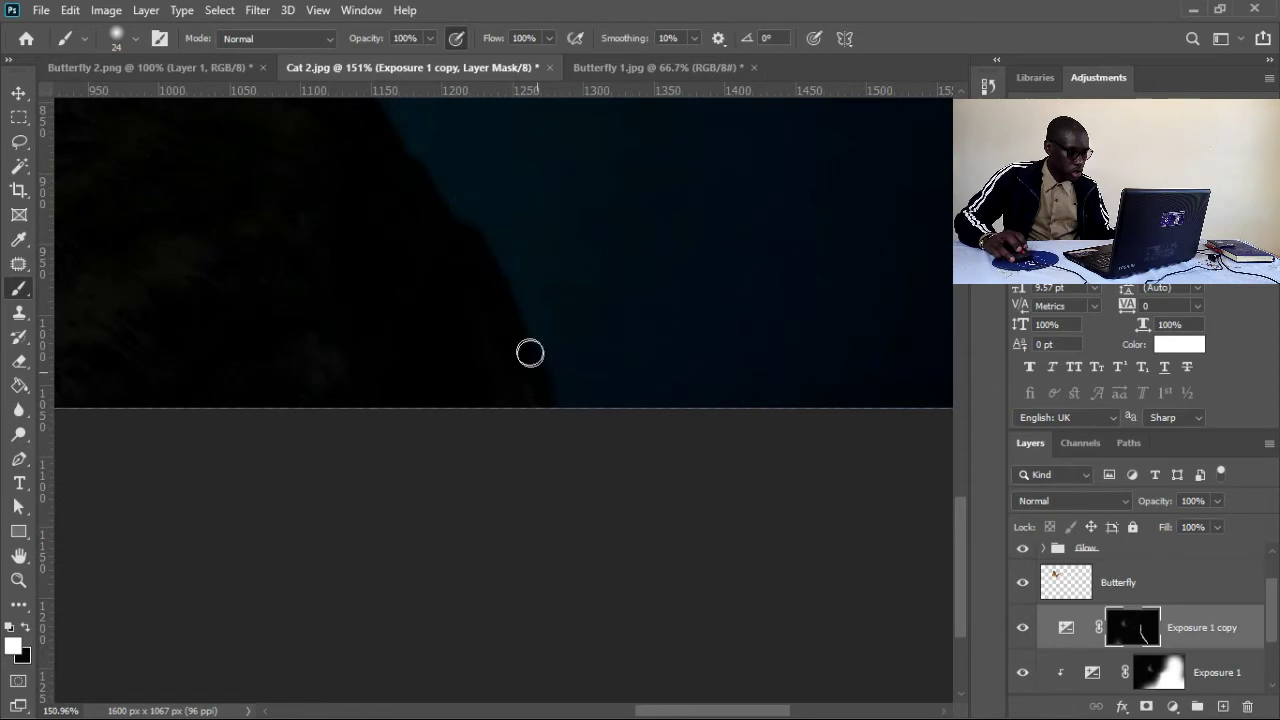
{"action": "left_click_drag", "start_coordinate": [548, 403], "coordinate": [540, 422]}
{"action": "left_click_drag", "start_coordinate": [559, 254], "coordinate": [688, 458]}
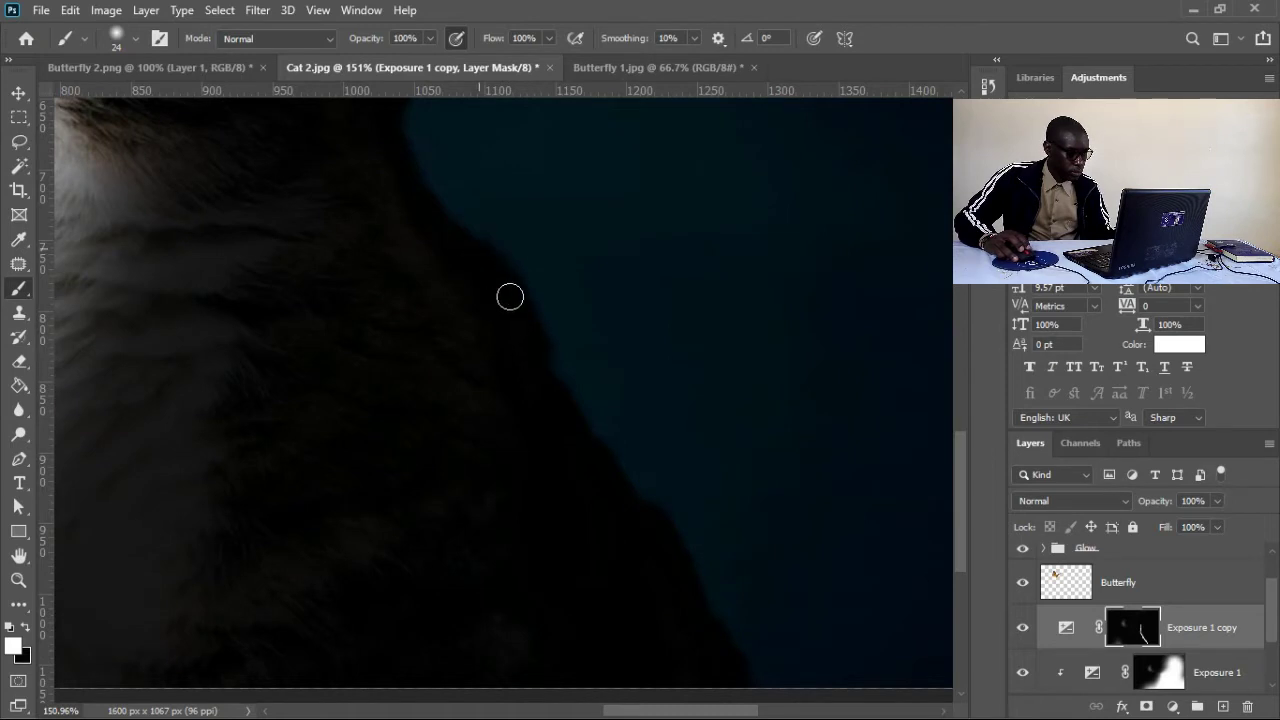
{"action": "key", "text": "ctrl+0"}
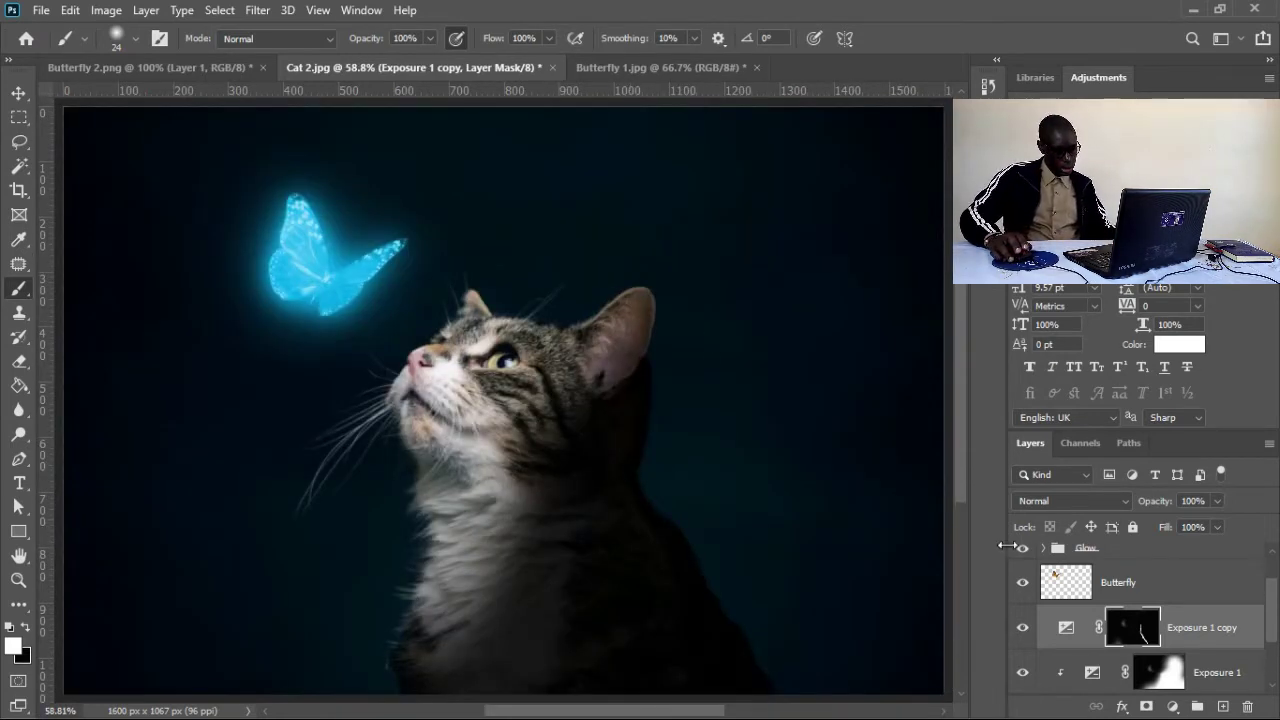
Lower the Exposure 1 copy to about 82% opacity and set a 164 px black brush.
{"action": "left_click_drag", "start_coordinate": [1156, 508], "coordinate": [1145, 507]}
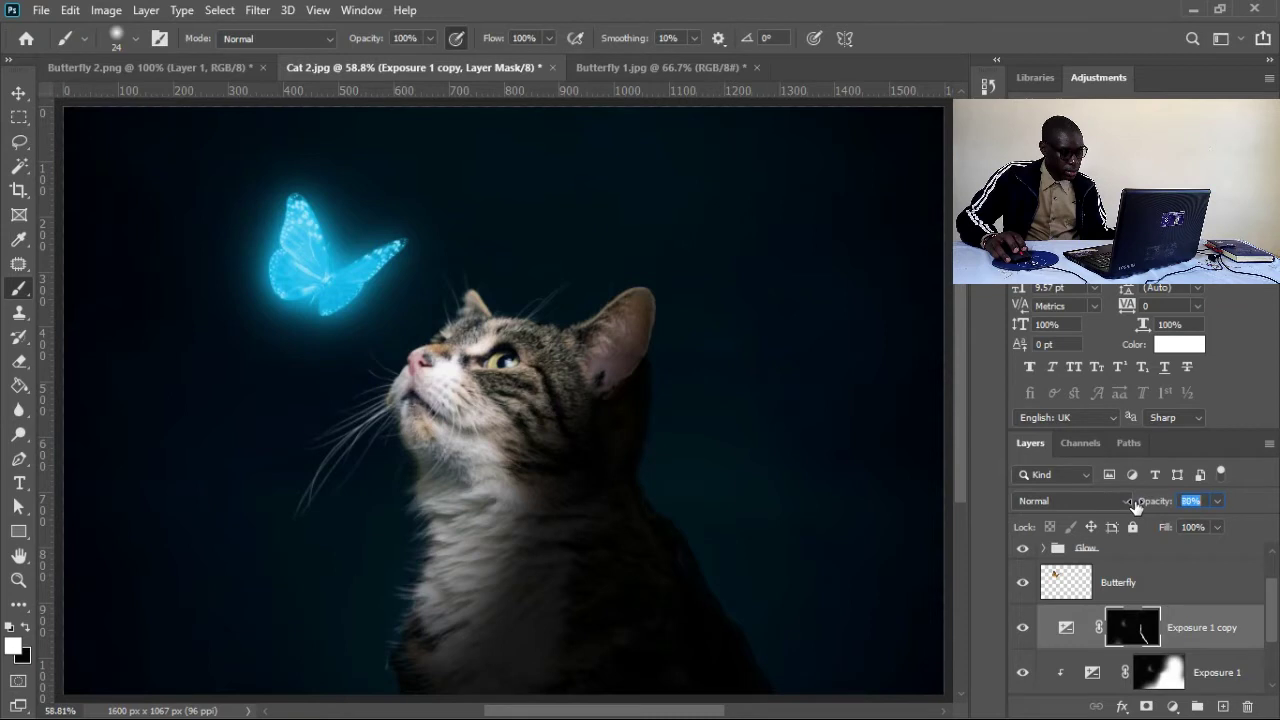
{"action": "left_click_drag", "start_coordinate": [784, 560], "coordinate": [749, 445]}
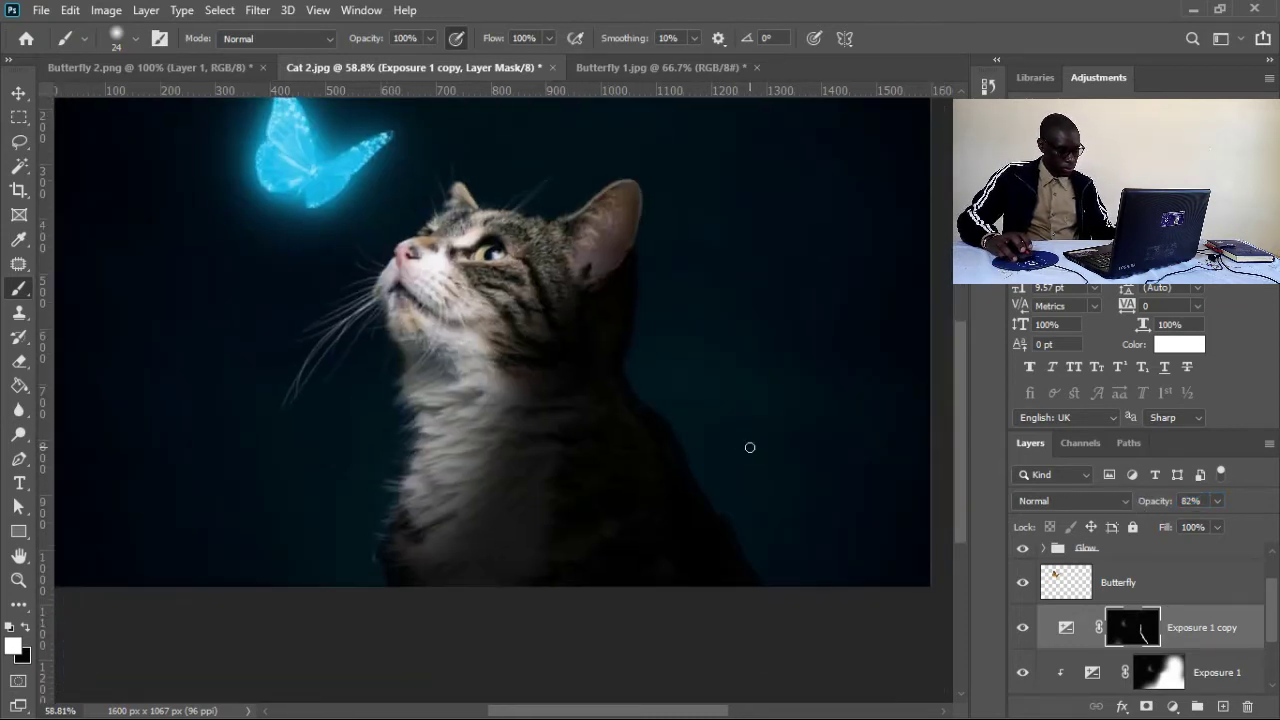
{"action": "key", "text": "ctrl+minus"}
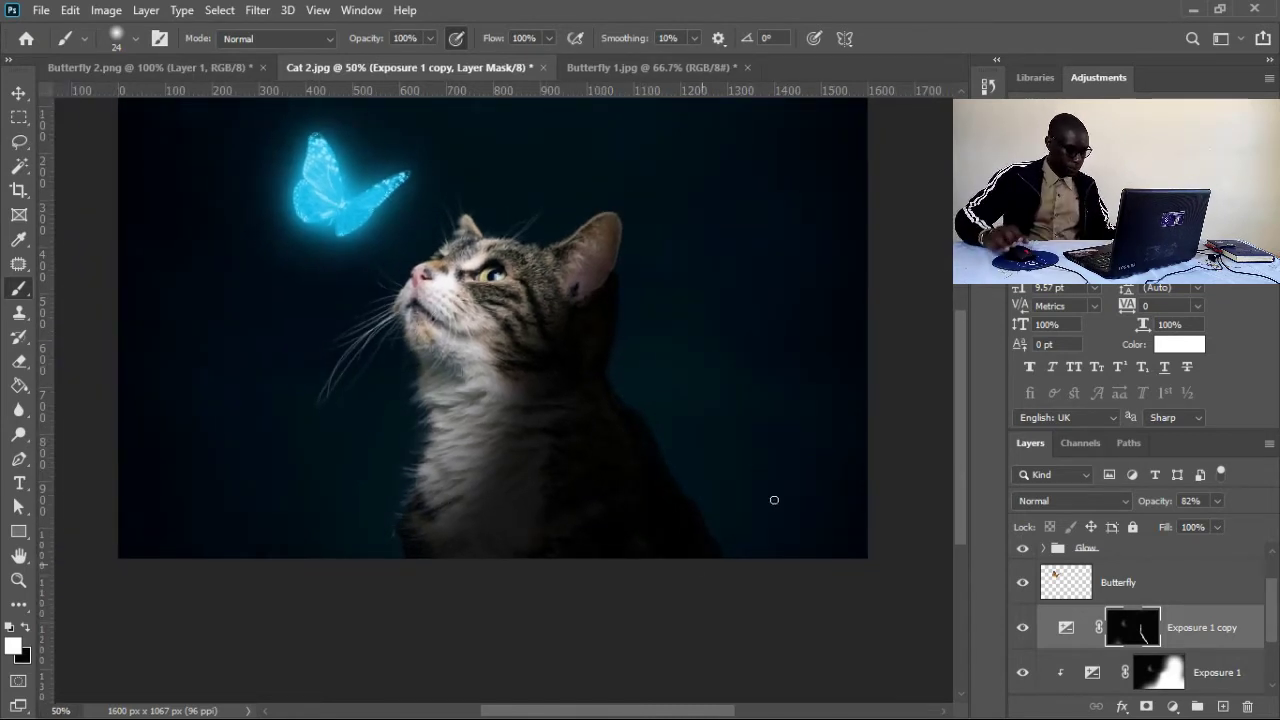
{"action": "mouse_move", "coordinate": [805, 550]}
{"action": "left_mouse_down"}
{"action": "mouse_move", "coordinate": [823, 551]}
{"action": "mouse_move", "coordinate": [821, 525]}
{"action": "left_mouse_up"}
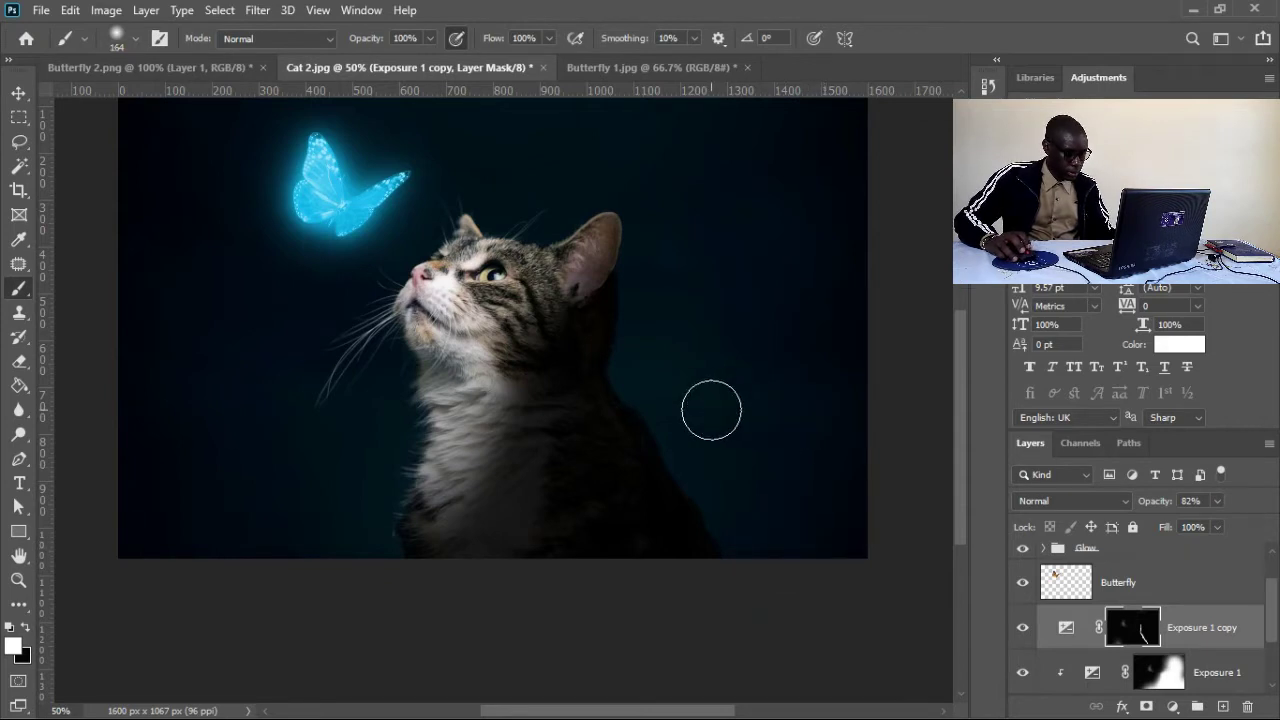
{"action": "key", "text": "x"}
Dab black on the copy's mask beside the cat's neck, back, shoulder and head.
{"action": "left_click", "coordinate": [663, 382]}
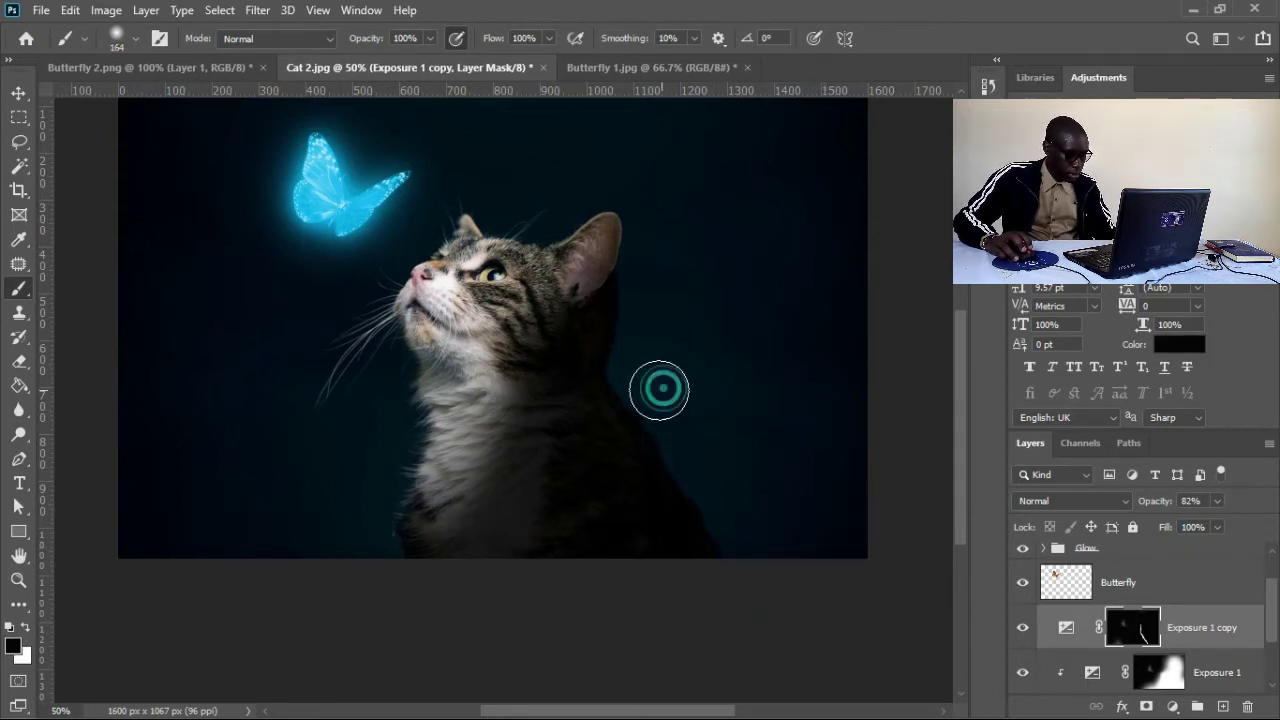
{"action": "left_click", "coordinate": [637, 374]}
{"action": "left_click", "coordinate": [686, 431]}
{"action": "left_click", "coordinate": [700, 456]}
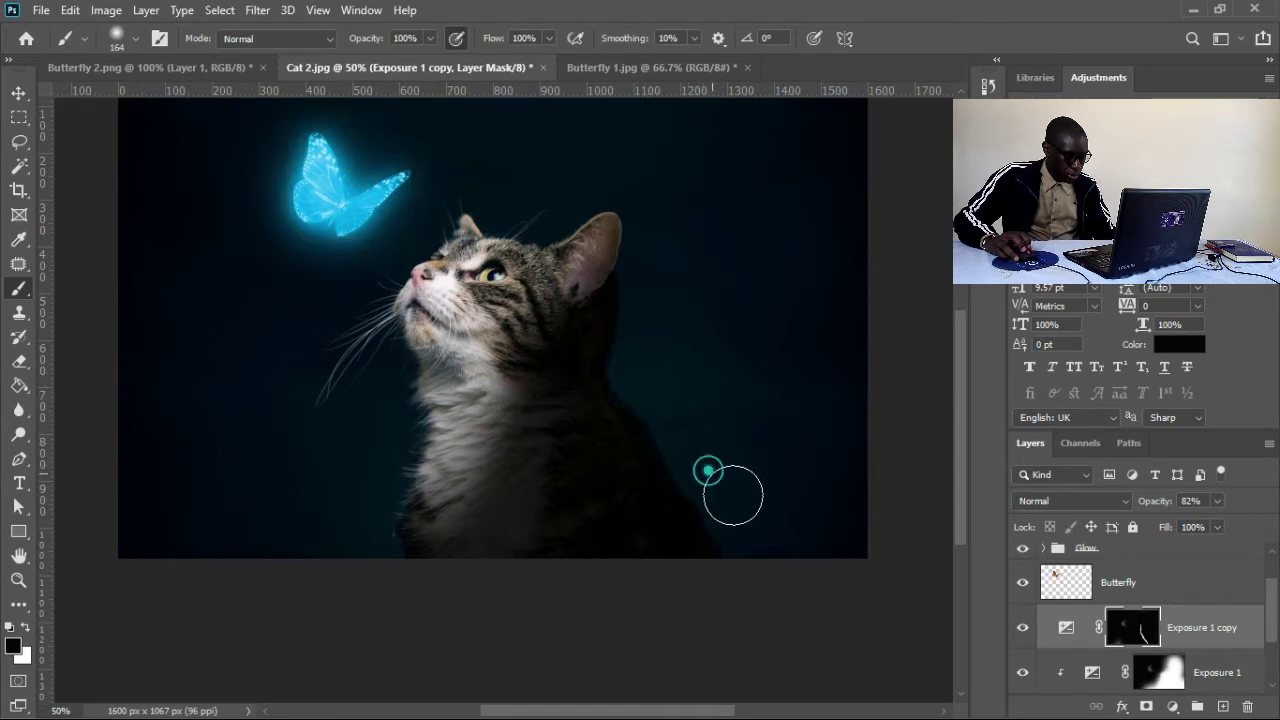
{"action": "left_click", "coordinate": [729, 503]}
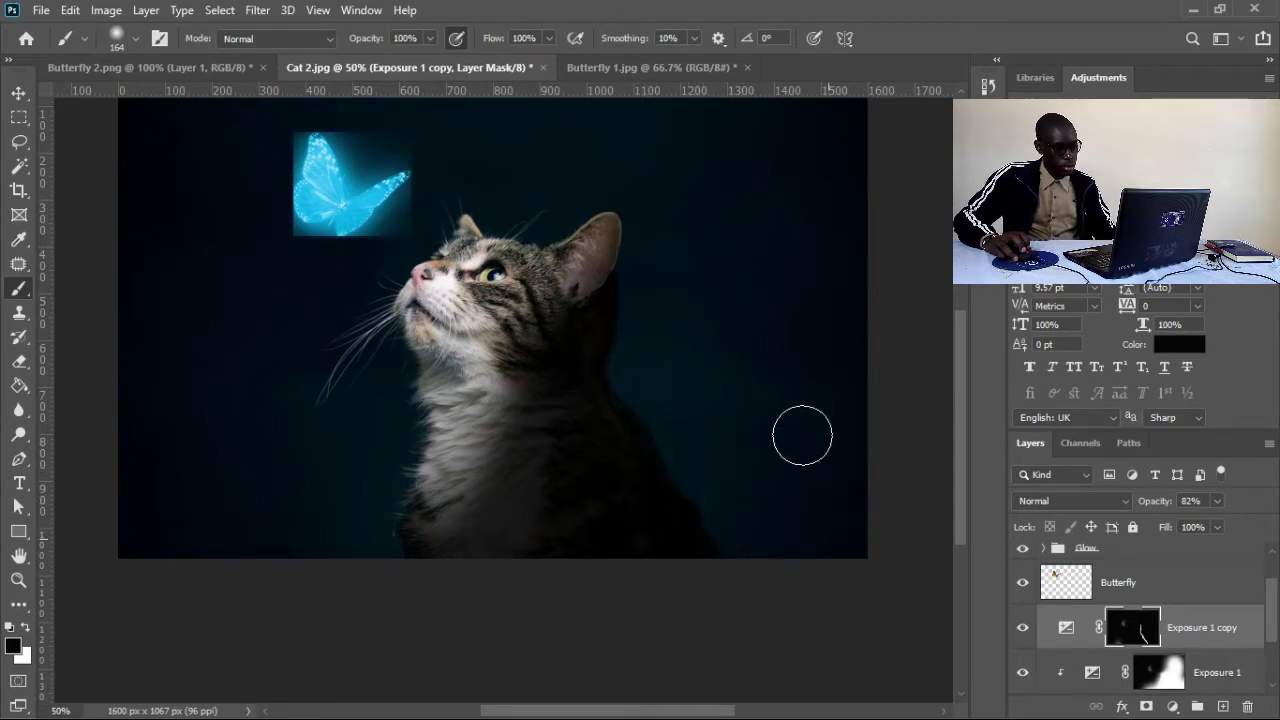
{"action": "left_click", "coordinate": [637, 369]}
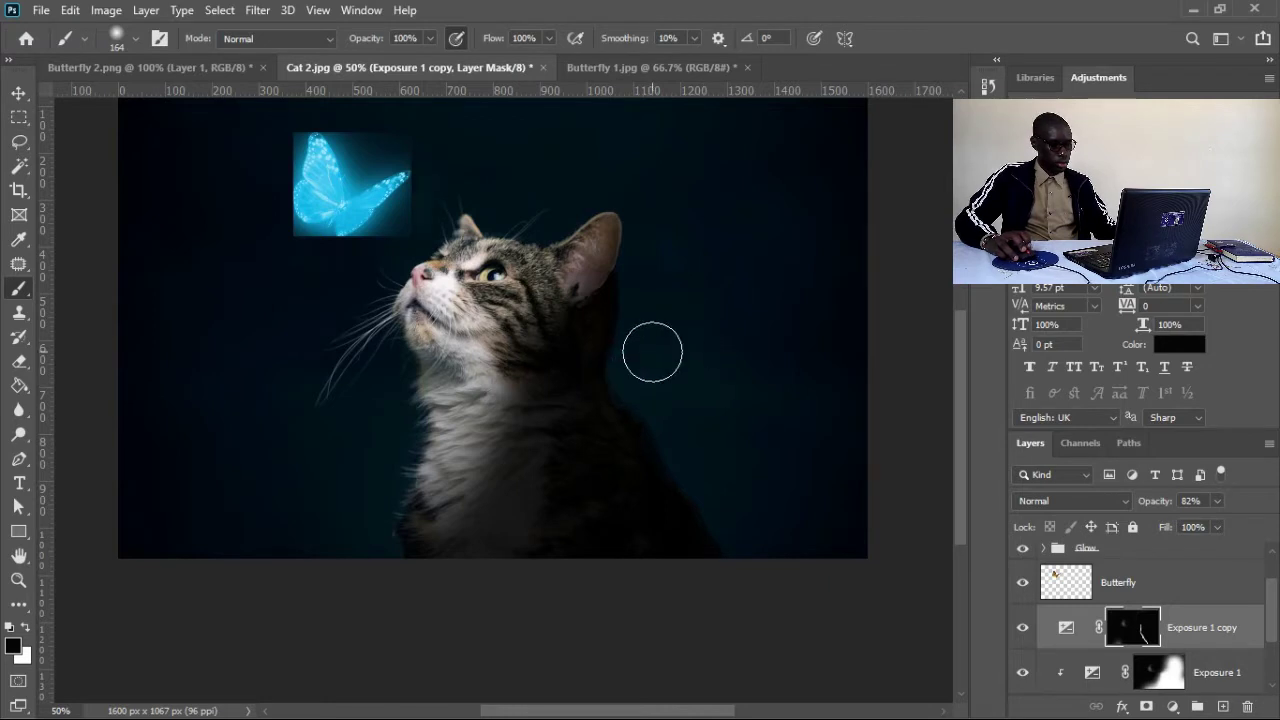
{"action": "left_click", "coordinate": [654, 346]}
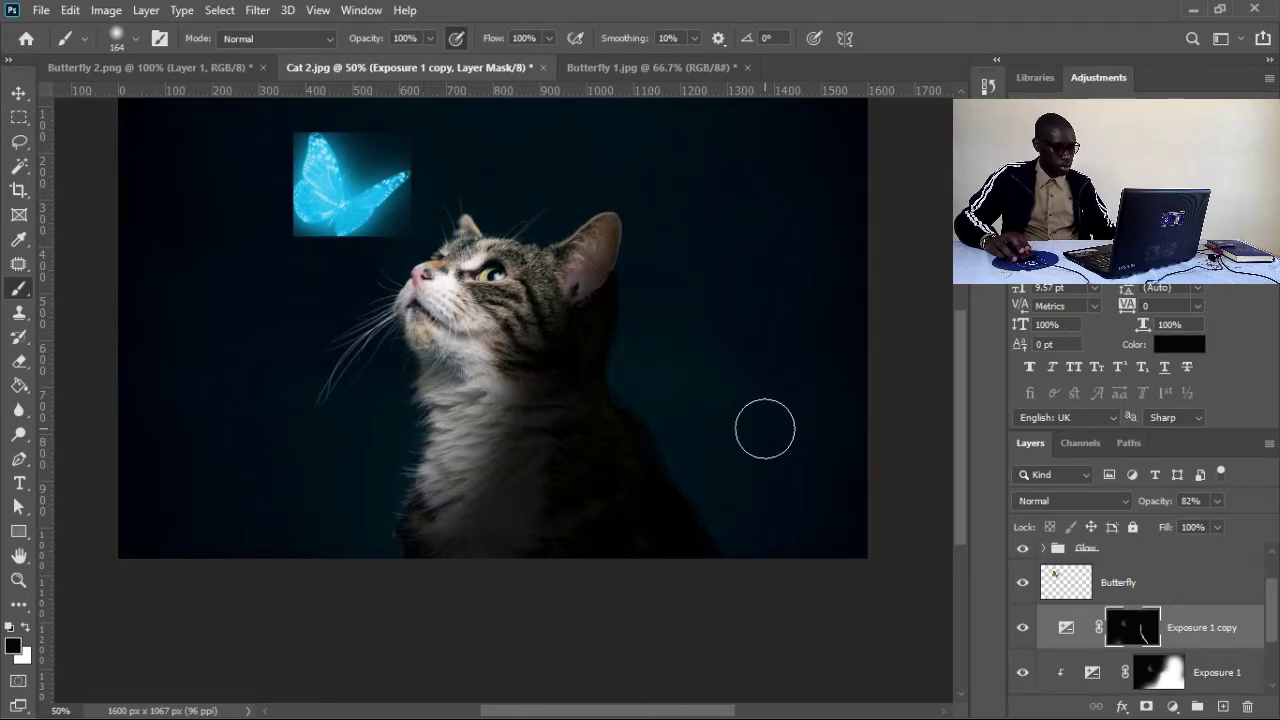
Delete the Exposure 1 copy layer and hide the Exposure 1 adjustment.
{"action": "scroll", "coordinate": [765, 428], "scroll_direction": "up", "scroll_amount": 1}
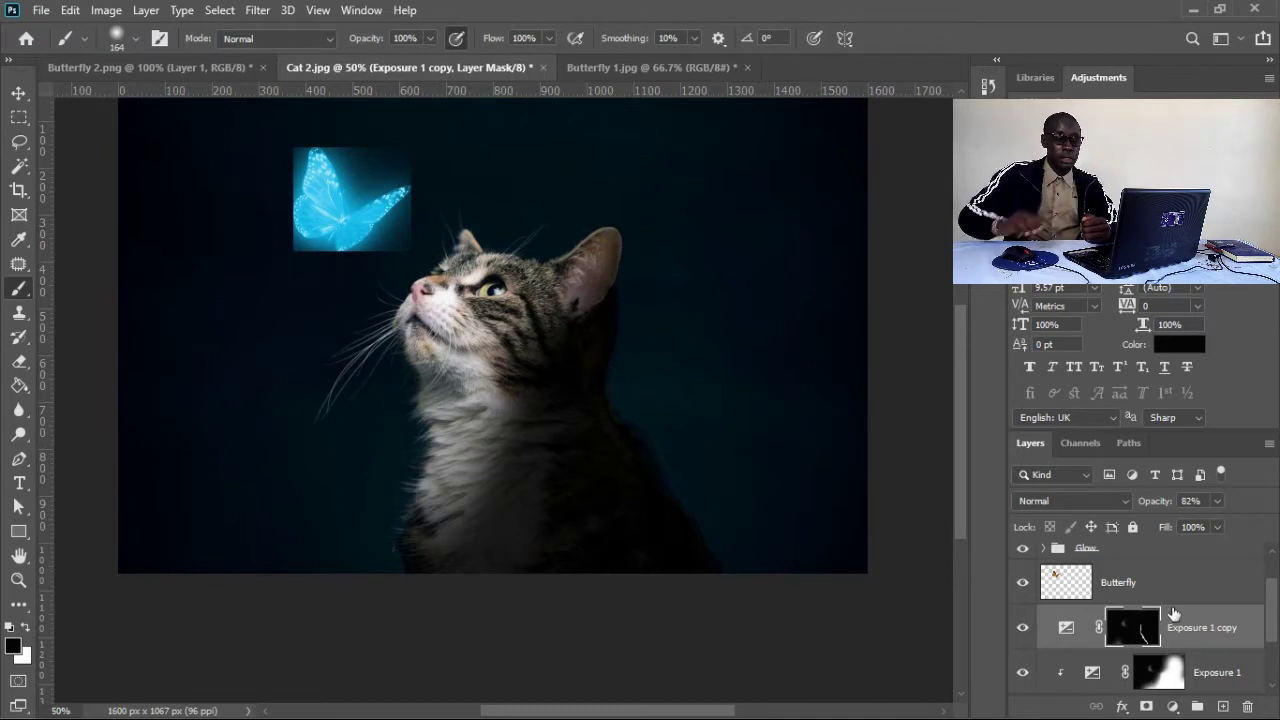
{"action": "left_click_drag", "start_coordinate": [1173, 627], "coordinate": [1248, 708]}
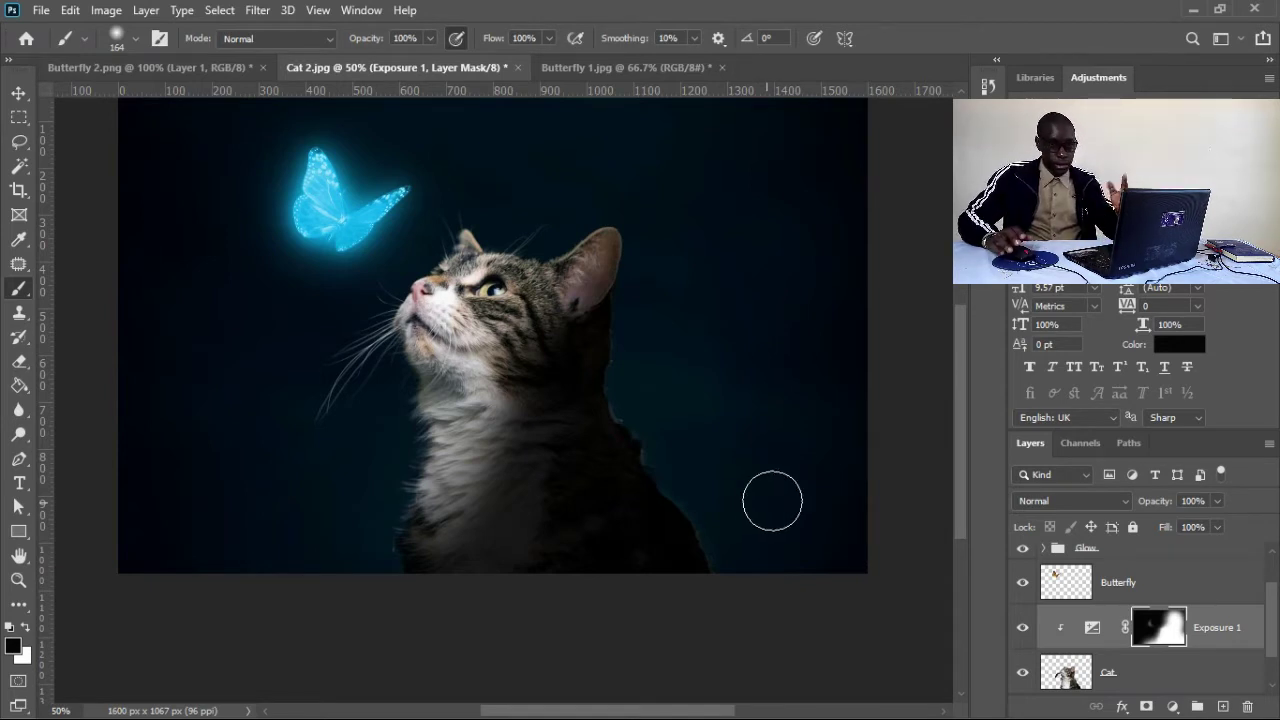
{"action": "mouse_move", "coordinate": [478, 420]}
{"action": "left_mouse_down"}
{"action": "mouse_move", "coordinate": [517, 478]}
{"action": "mouse_move", "coordinate": [557, 499]}
{"action": "mouse_move", "coordinate": [545, 495]}
{"action": "left_mouse_up"}
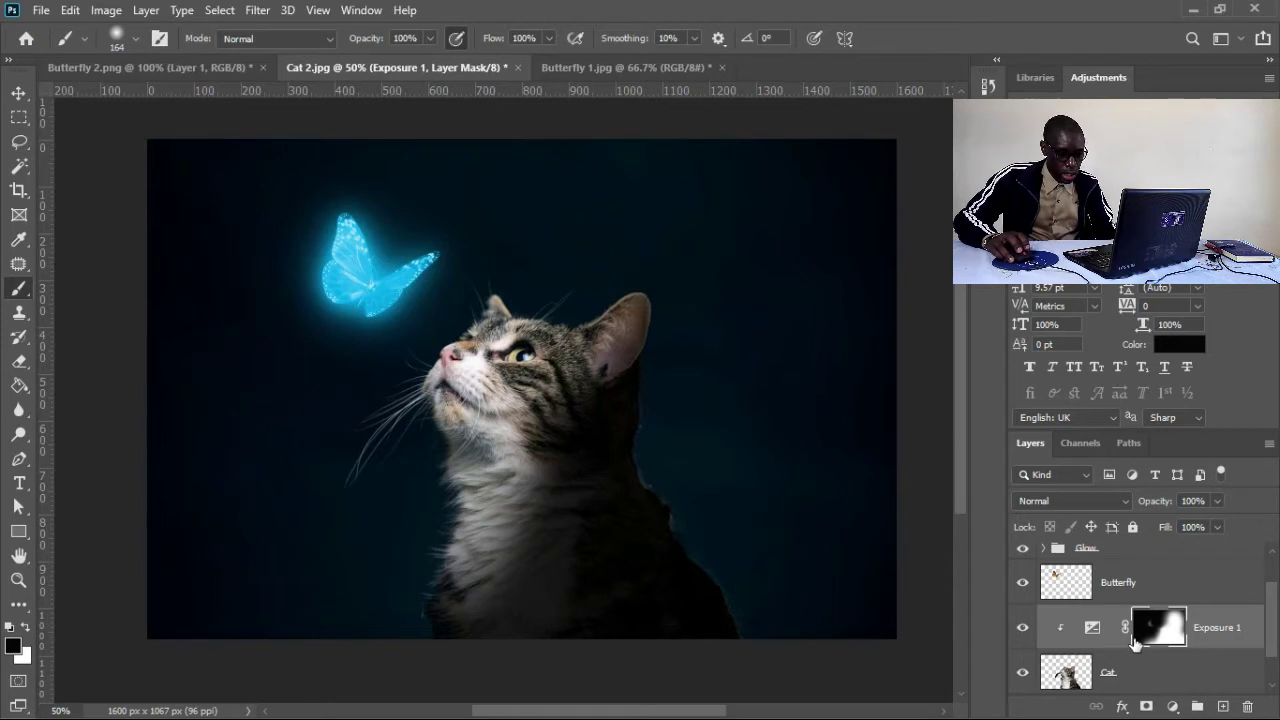
{"action": "left_click", "coordinate": [1021, 630]}
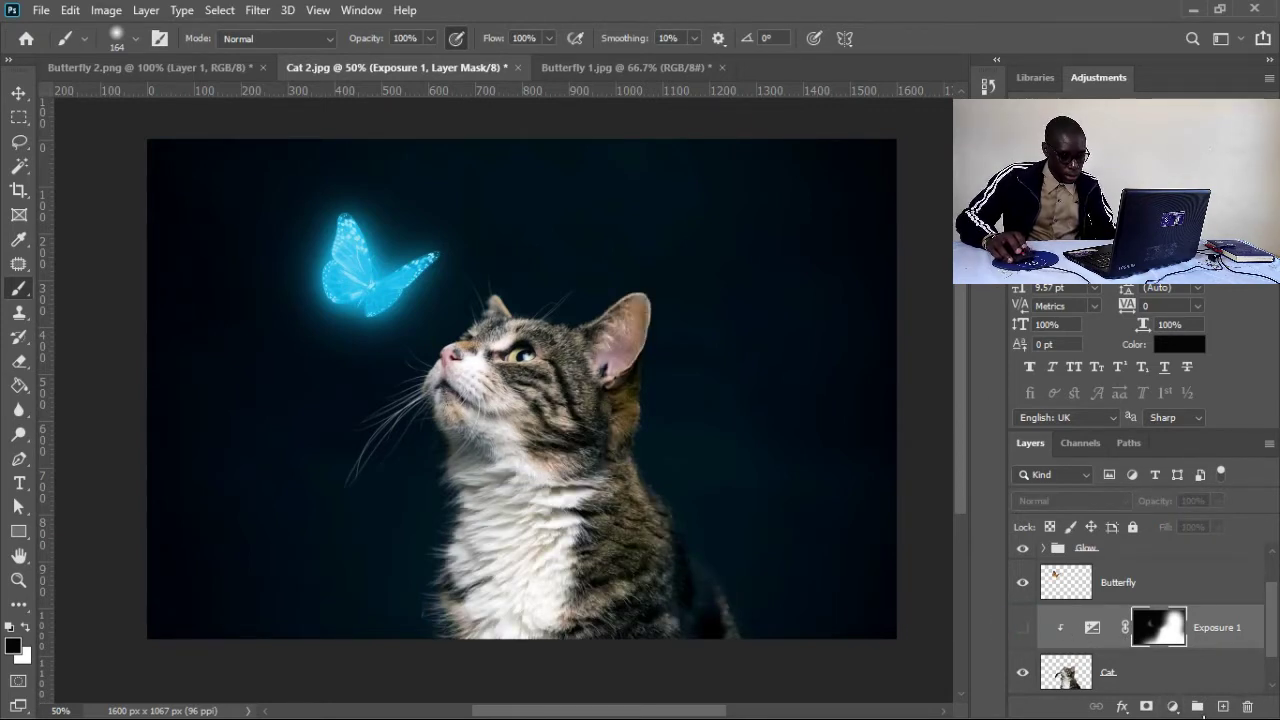
Add a new empty layer above Exposure 1 and name it Highlights.
{"action": "left_click", "coordinate": [1222, 708]}
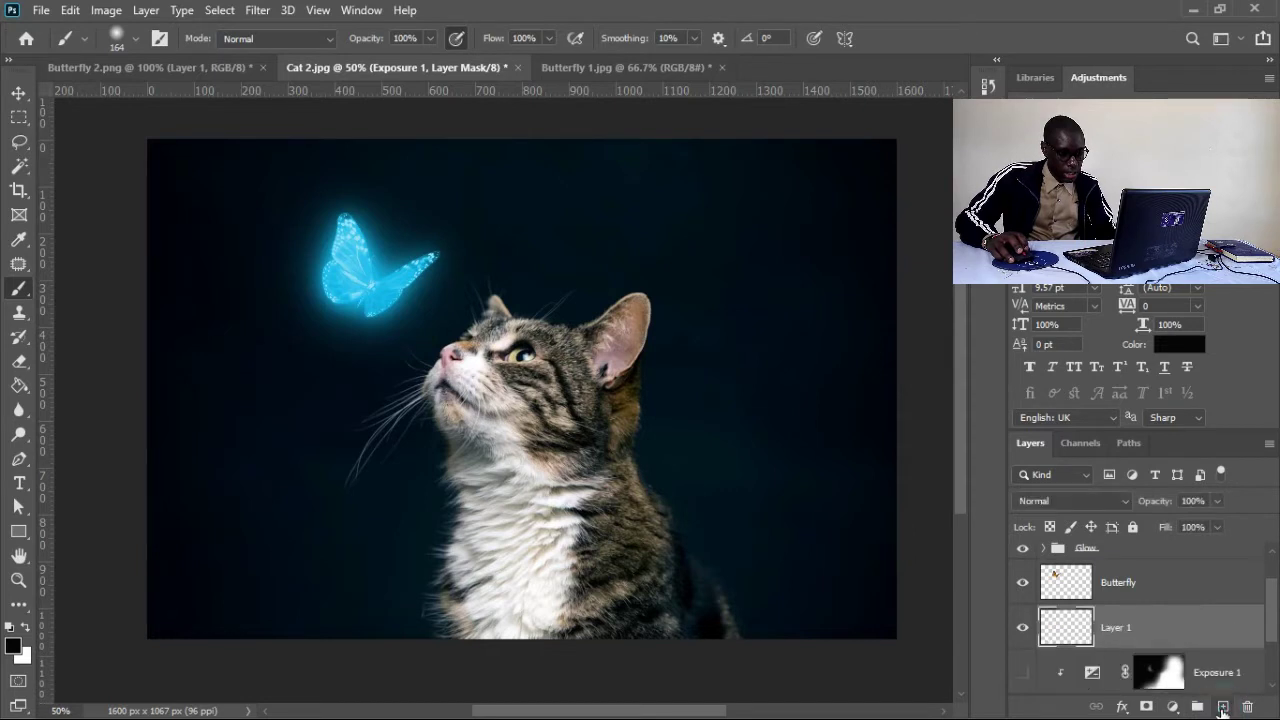
{"action": "double_click", "coordinate": [1113, 629]}
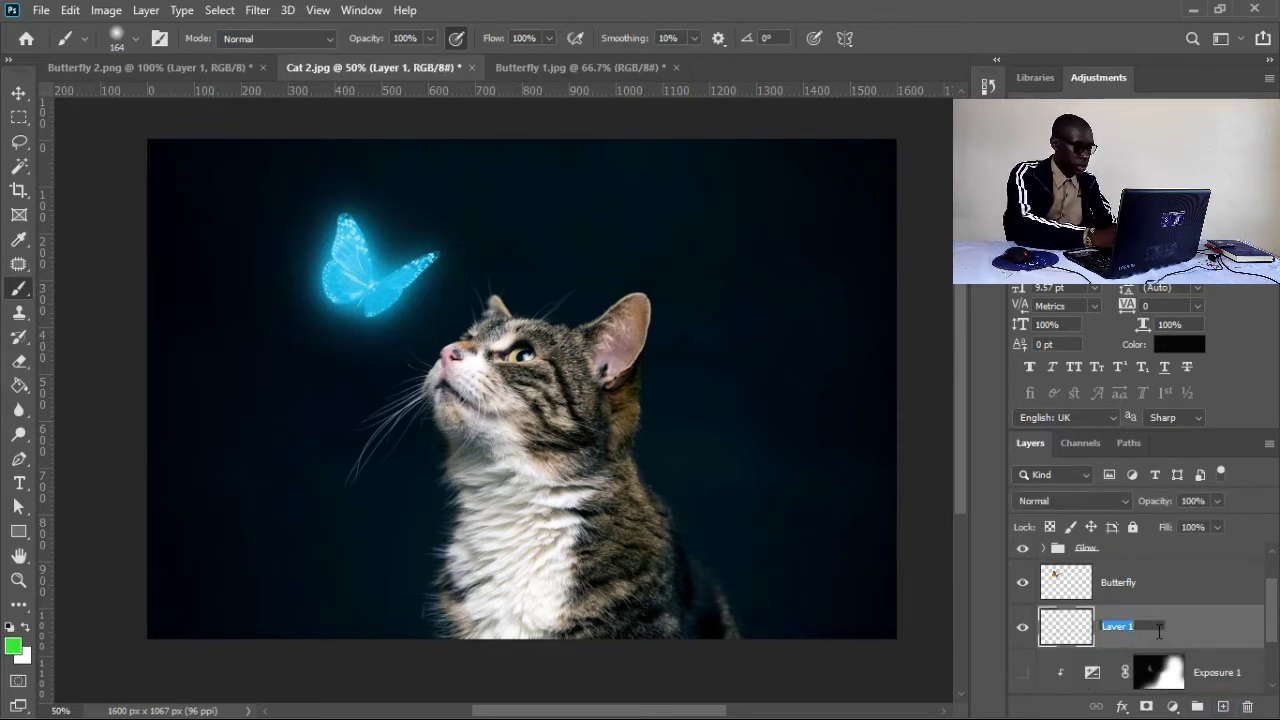
{"action": "type", "text": "Highlights"}
{"action": "key", "text": "Return"}
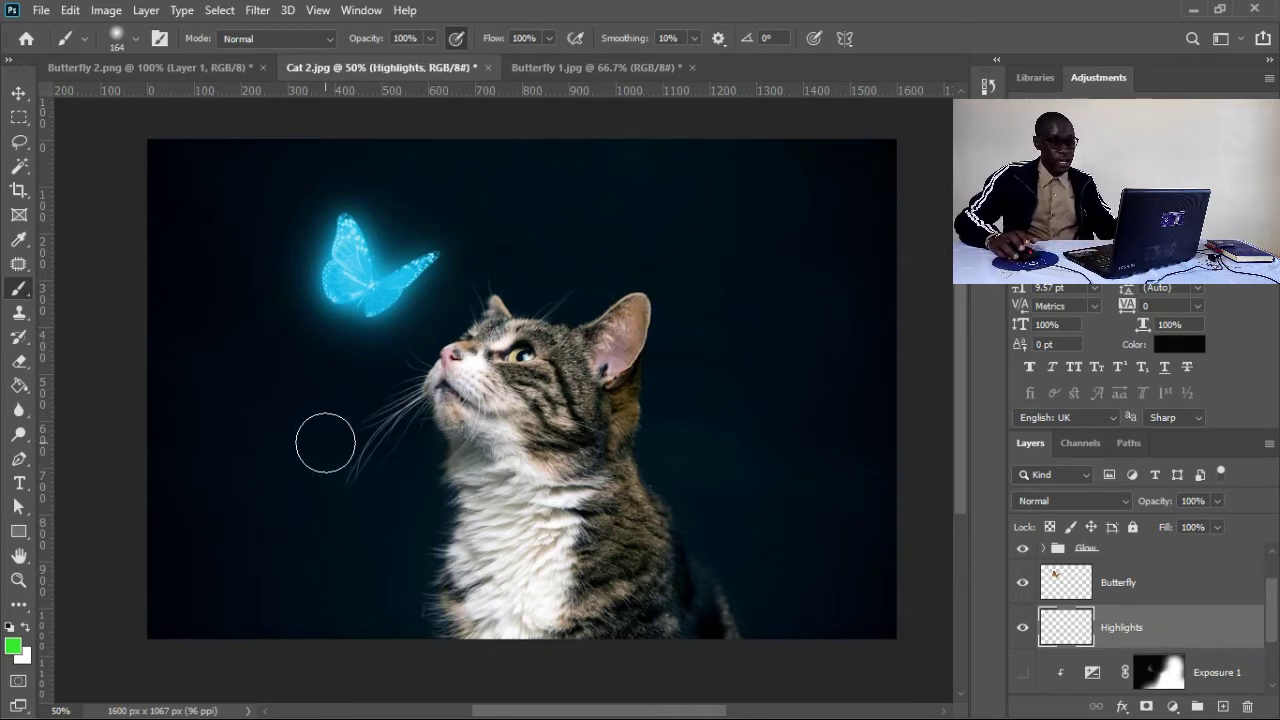
Sample the butterfly's cyan, clip Highlights to Exposure 1, and paint cyan over the cat's ear and face.
{"action": "left_click", "coordinate": [400, 284], "text": "alt"}
{"action": "left_click", "coordinate": [402, 283], "text": "alt"}
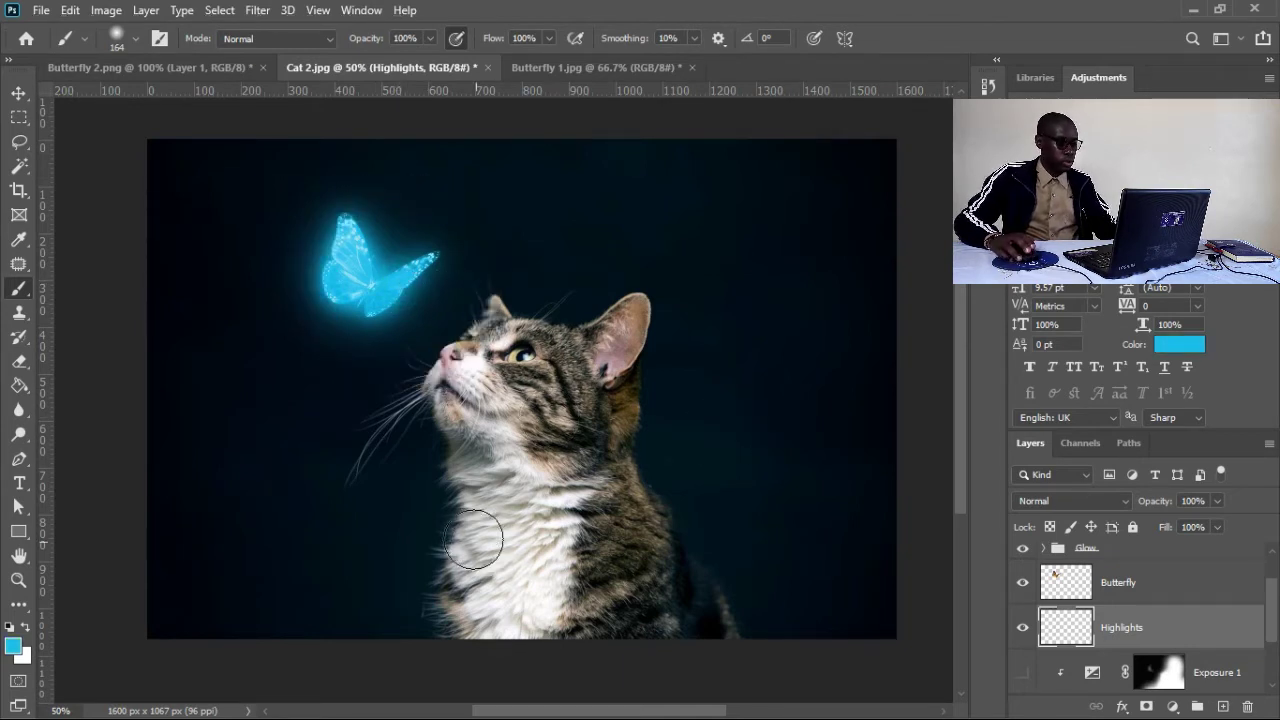
{"action": "left_click_drag", "start_coordinate": [471, 521], "coordinate": [490, 527]}
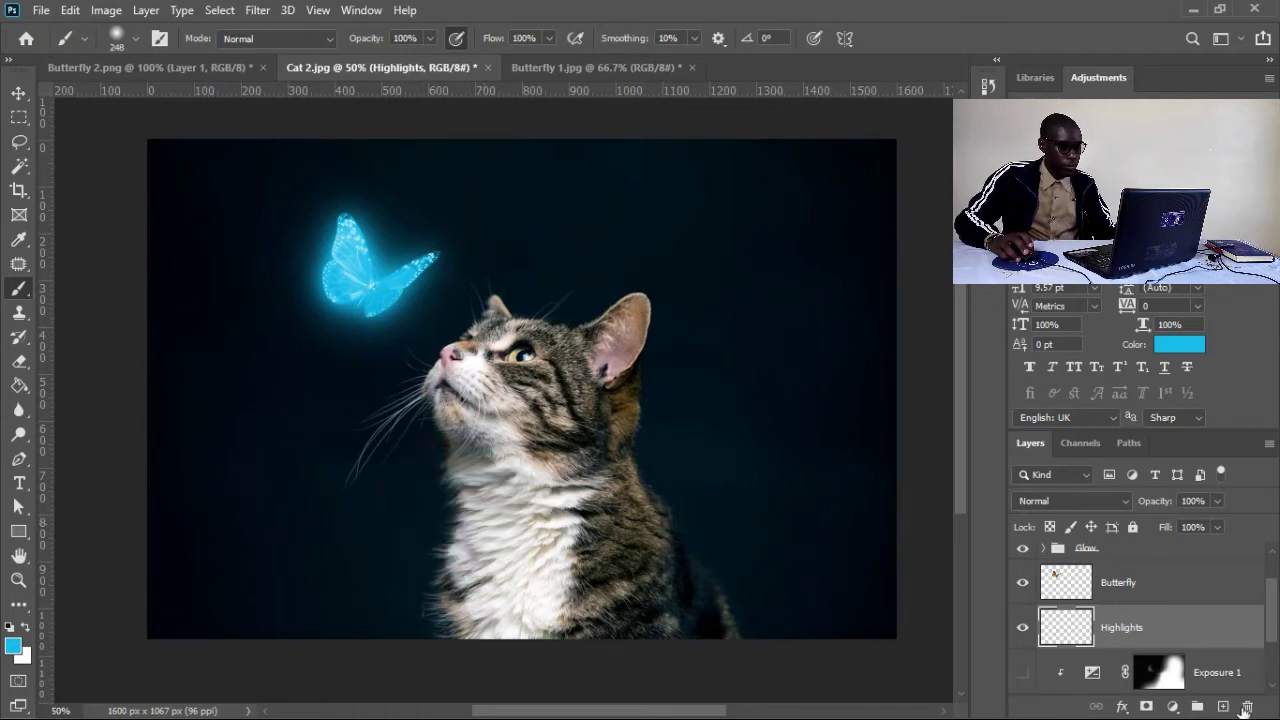
{"action": "left_click", "coordinate": [1223, 642], "text": "alt"}
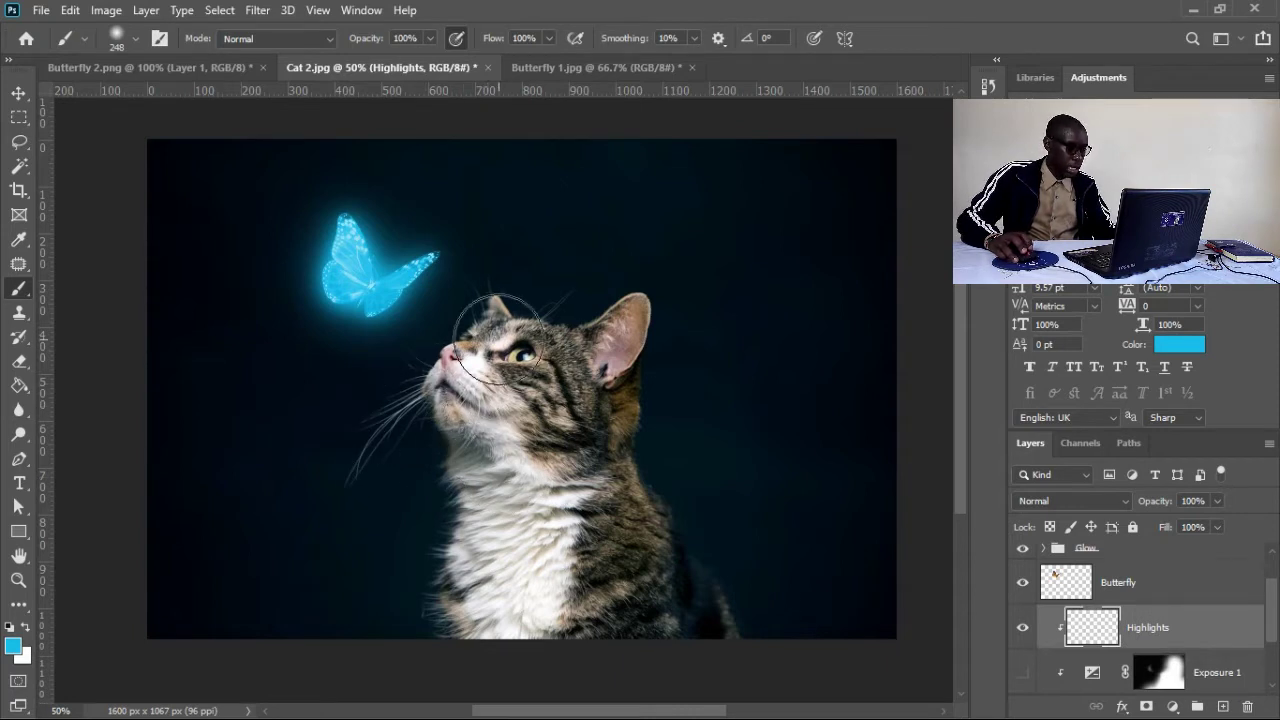
{"action": "mouse_move", "coordinate": [498, 339]}
{"action": "left_mouse_down"}
{"action": "mouse_move", "coordinate": [465, 312]}
{"action": "mouse_move", "coordinate": [486, 303]}
{"action": "mouse_move", "coordinate": [421, 347]}
{"action": "mouse_move", "coordinate": [403, 392]}
{"action": "mouse_move", "coordinate": [410, 449]}
{"action": "mouse_move", "coordinate": [389, 453]}
{"action": "mouse_move", "coordinate": [445, 514]}
{"action": "mouse_move", "coordinate": [458, 632]}
{"action": "mouse_move", "coordinate": [491, 599]}
{"action": "mouse_move", "coordinate": [502, 614]}
{"action": "mouse_move", "coordinate": [512, 480]}
{"action": "mouse_move", "coordinate": [526, 476]}
{"action": "mouse_move", "coordinate": [529, 525]}
{"action": "mouse_move", "coordinate": [519, 342]}
{"action": "left_mouse_up"}
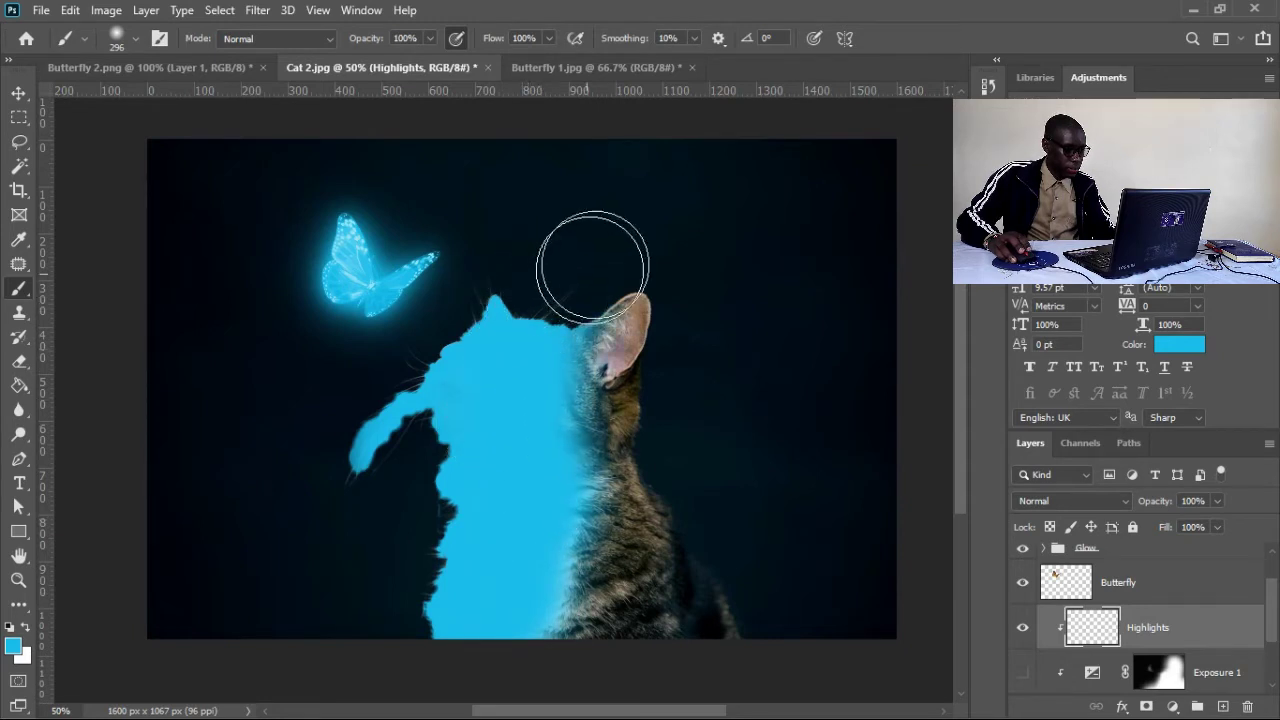
{"action": "mouse_move", "coordinate": [596, 288]}
{"action": "left_mouse_down"}
{"action": "mouse_move", "coordinate": [567, 358]}
{"action": "mouse_move", "coordinate": [552, 503]}
{"action": "mouse_move", "coordinate": [500, 626]}
{"action": "mouse_move", "coordinate": [524, 599]}
{"action": "mouse_move", "coordinate": [540, 621]}
{"action": "mouse_move", "coordinate": [534, 640]}
{"action": "mouse_move", "coordinate": [478, 650]}
{"action": "left_mouse_up"}
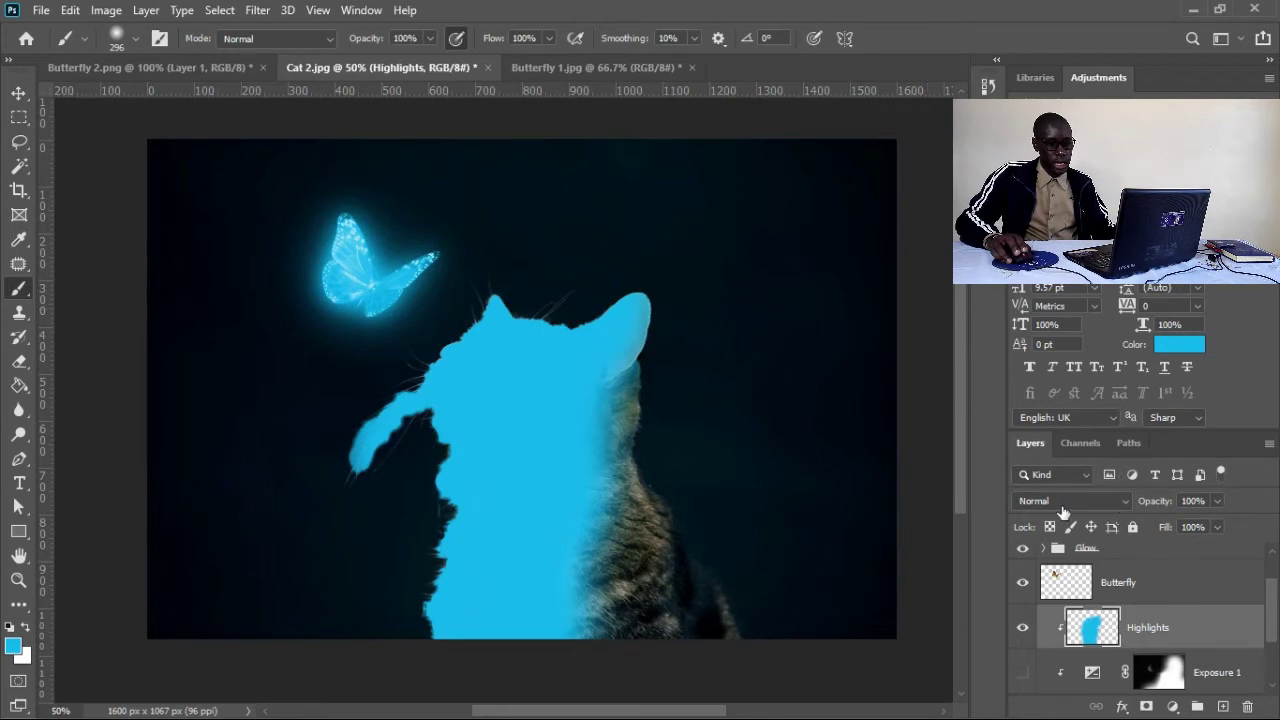
Set the Highlights layer's blend mode to Overlay and zoom in on the whiskers.
{"action": "left_click", "coordinate": [1055, 501]}
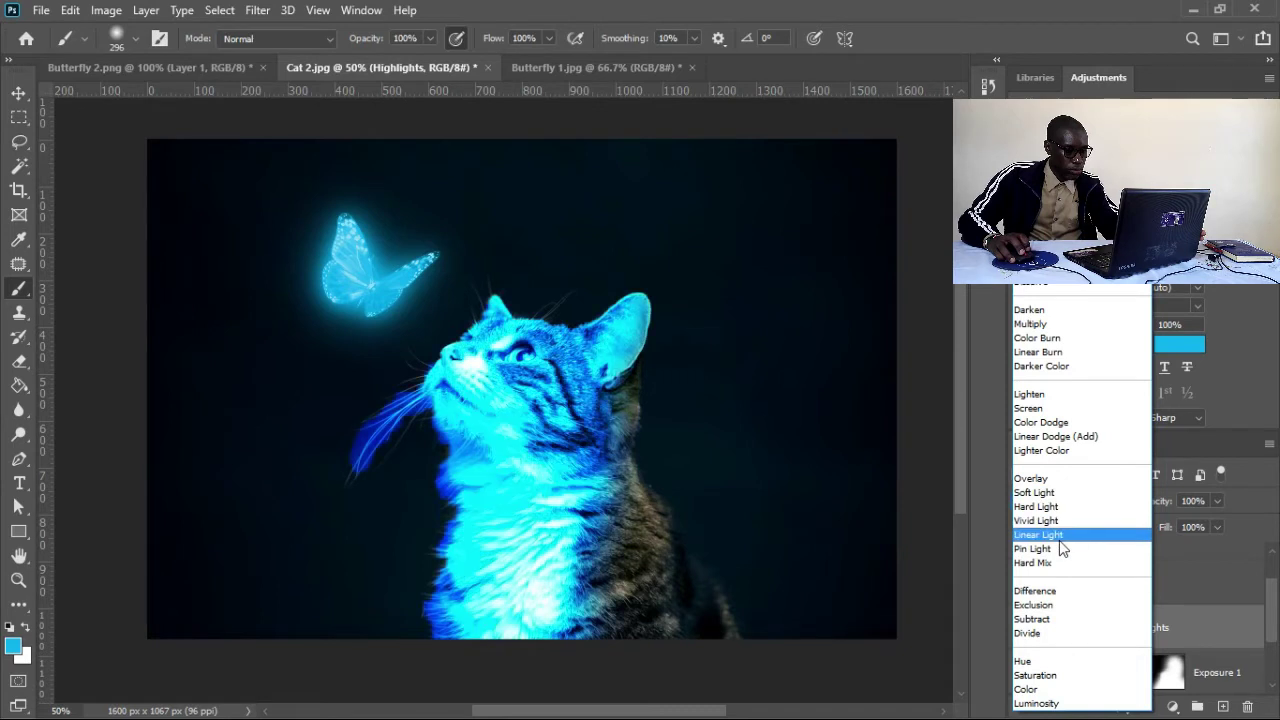
{"action": "left_click", "coordinate": [1033, 478]}
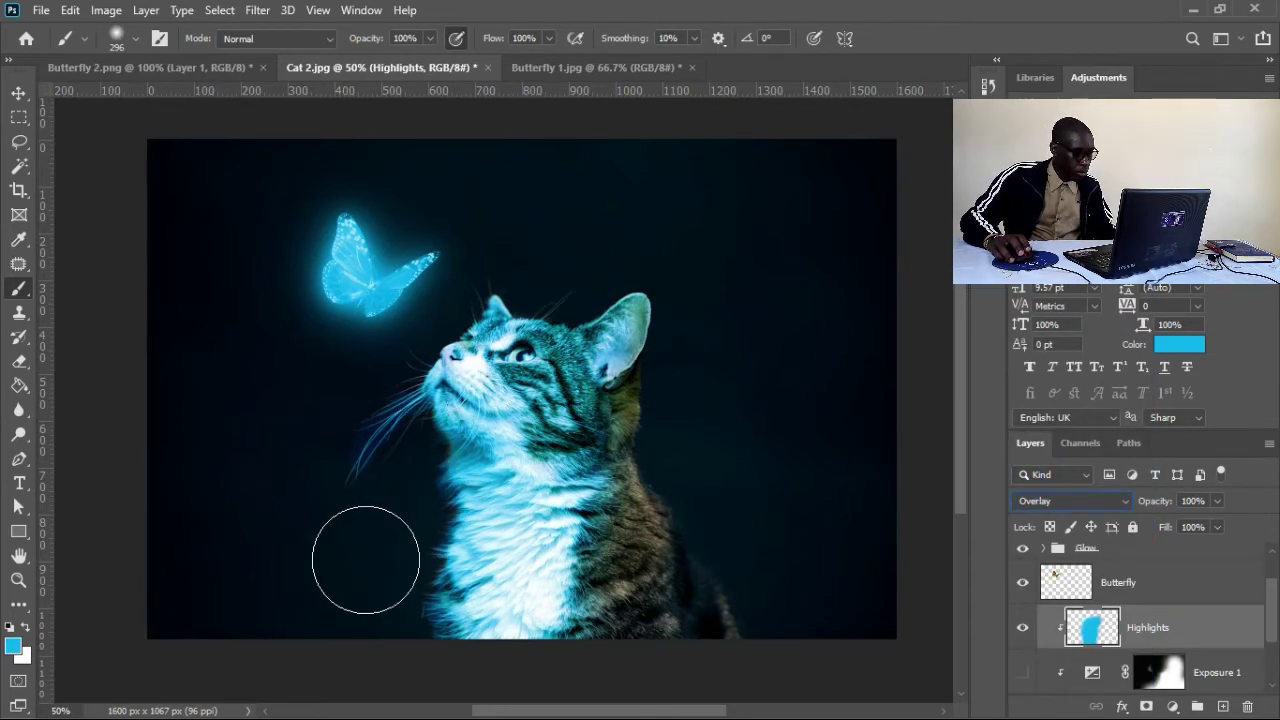
{"action": "key", "text": "ctrl+space"}
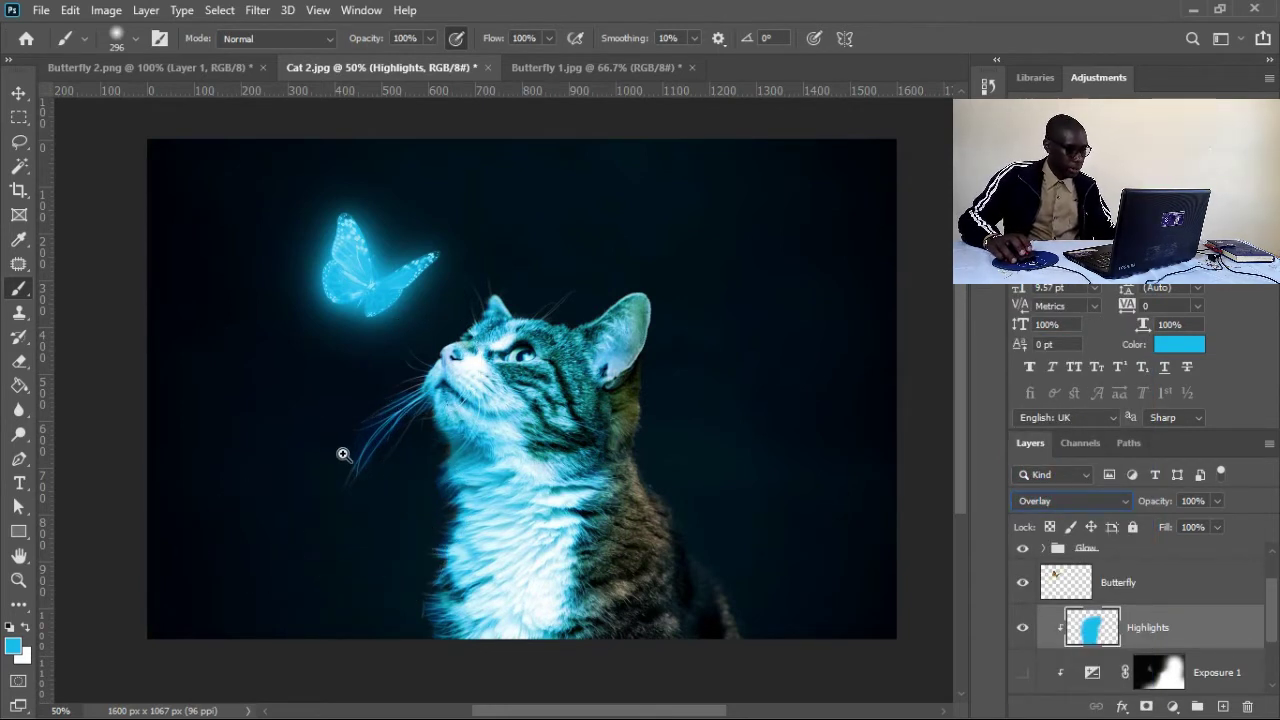
{"action": "mouse_move", "coordinate": [358, 458]}
{"action": "left_mouse_down"}
{"action": "mouse_move", "coordinate": [487, 498]}
{"action": "mouse_move", "coordinate": [417, 466]}
{"action": "mouse_move", "coordinate": [371, 471]}
{"action": "left_mouse_up"}
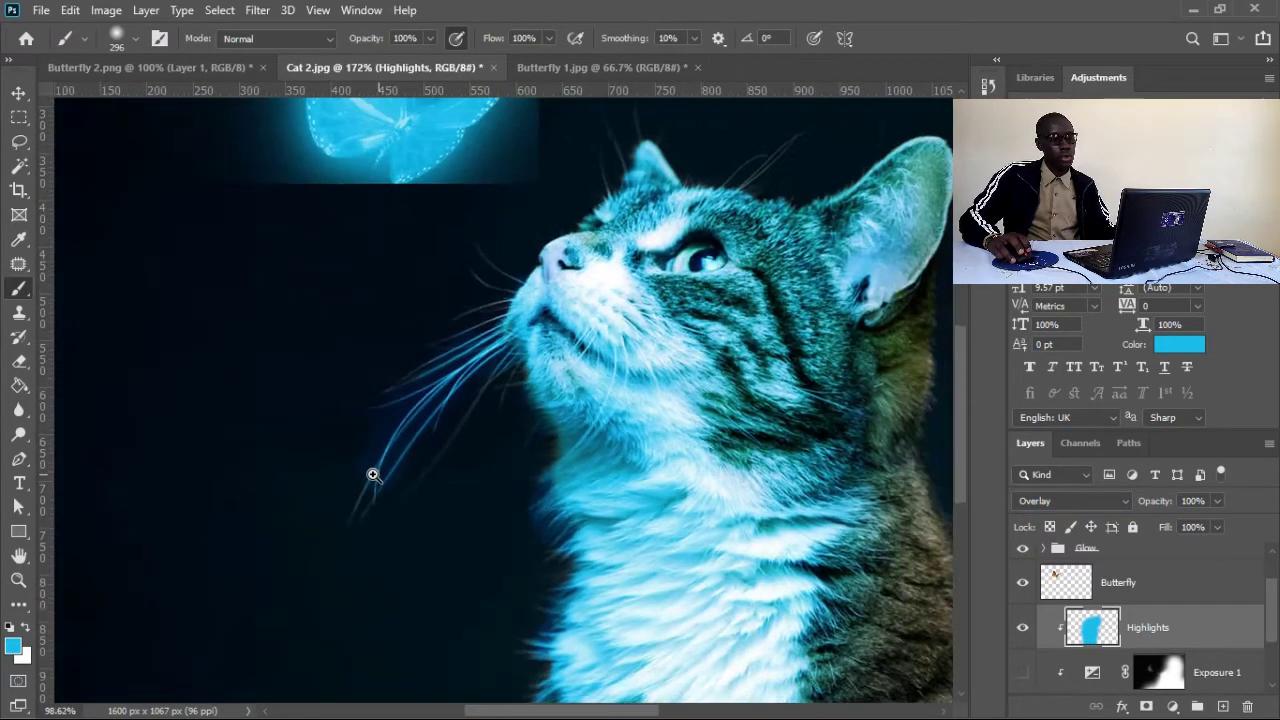
Add a white layer mask to Highlights and shrink the brush to a tiny tip.
{"action": "left_click", "coordinate": [1146, 708]}
{"action": "mouse_move", "coordinate": [458, 478]}
{"action": "left_mouse_down"}
{"action": "mouse_move", "coordinate": [307, 462]}
{"action": "mouse_move", "coordinate": [329, 467]}
{"action": "mouse_move", "coordinate": [369, 443]}
{"action": "left_mouse_up"}
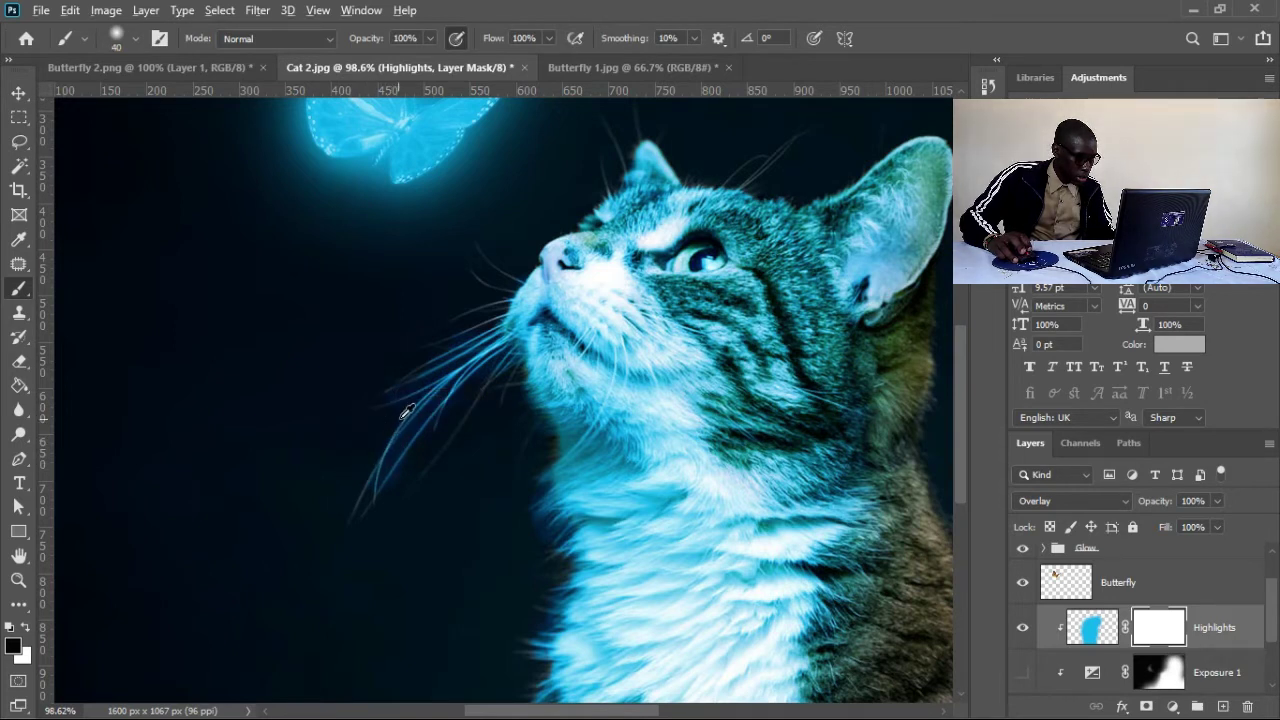
{"action": "left_click_drag", "start_coordinate": [374, 423], "coordinate": [377, 420]}
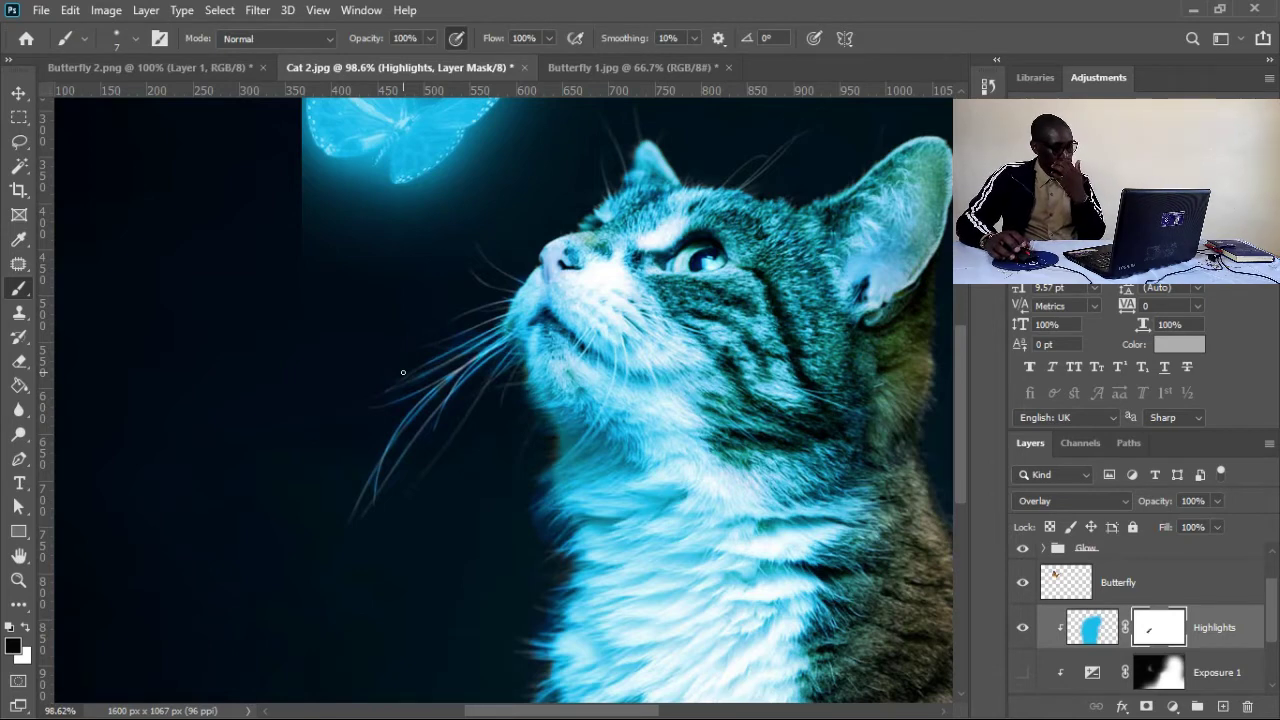
{"action": "left_click_drag", "start_coordinate": [683, 342], "coordinate": [597, 457]}
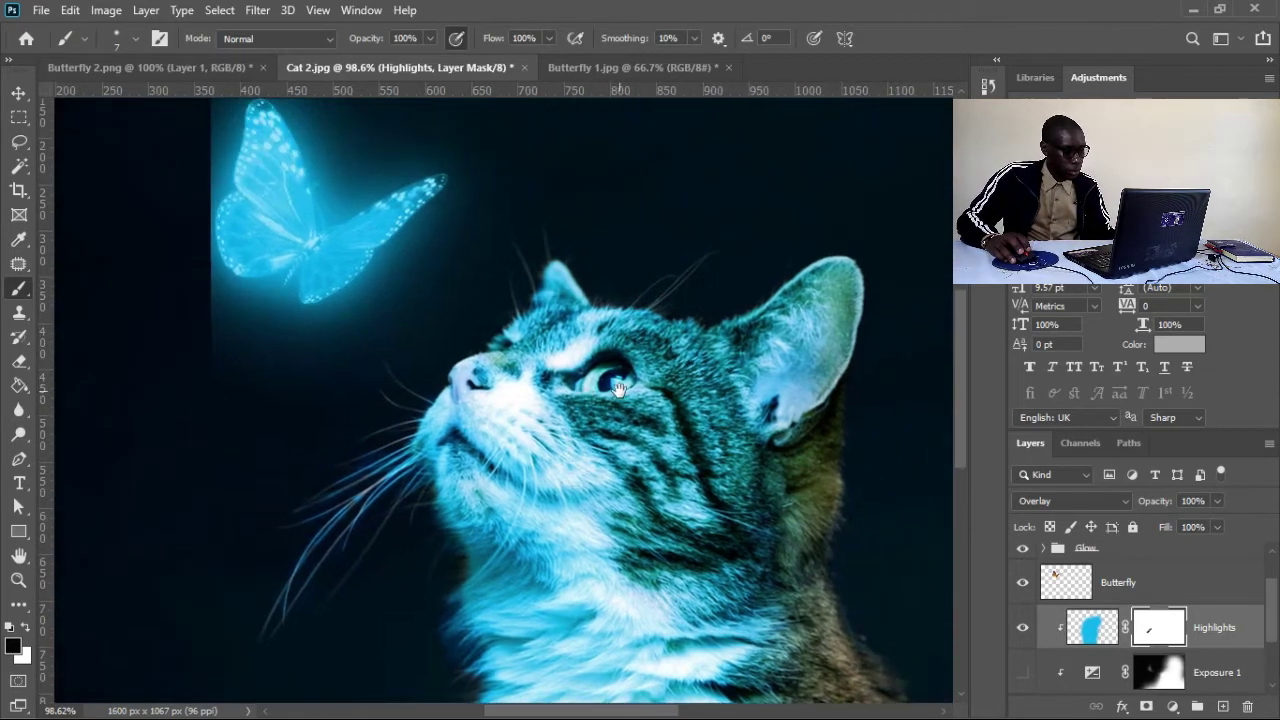
{"action": "scroll", "coordinate": [619, 398], "scroll_direction": "down", "scroll_amount": 3}
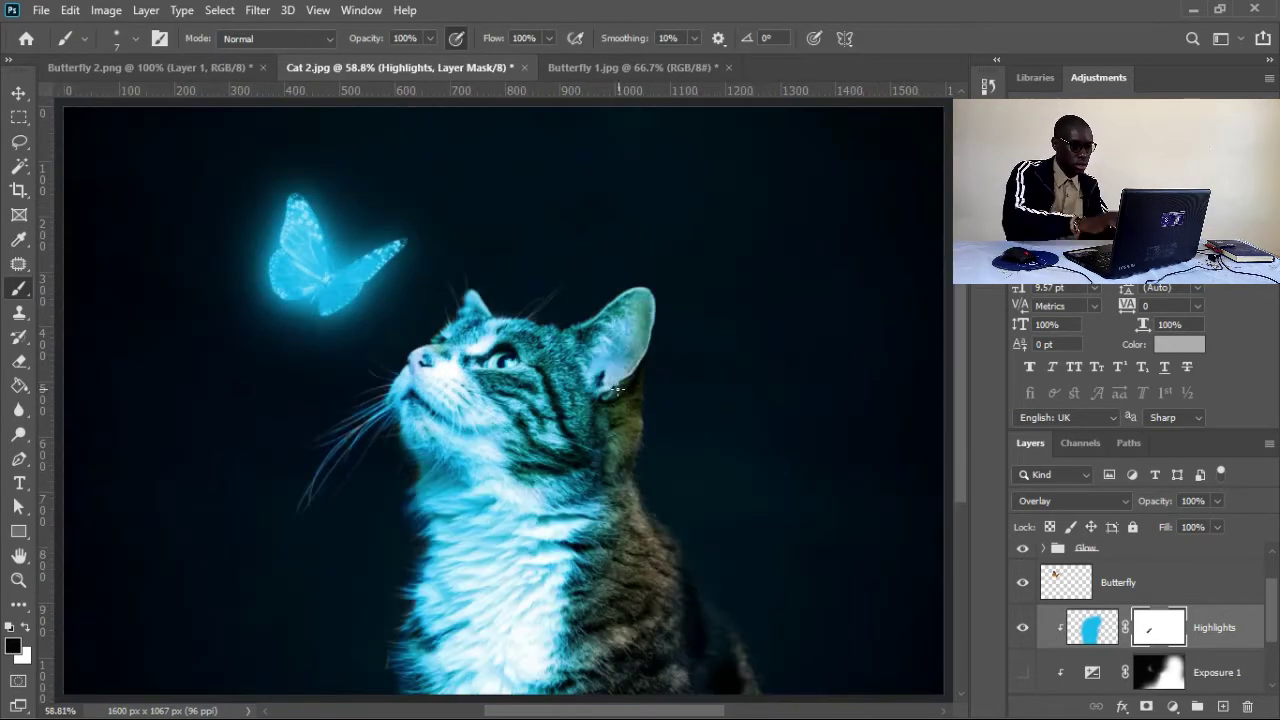
{"action": "scroll", "coordinate": [622, 398], "scroll_direction": "down", "scroll_amount": 1}
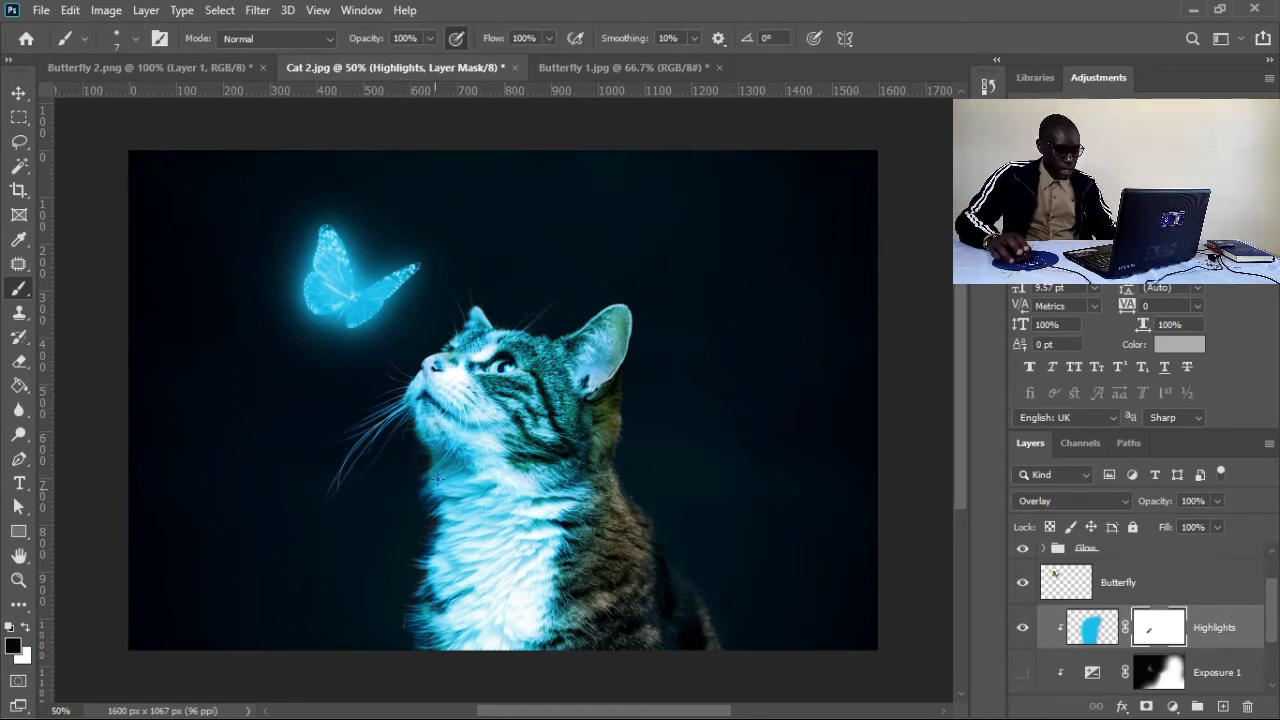
With a 67 px brush, paint black on the Highlights mask from ear to chin, then swap to white.
{"action": "right_click", "coordinate": [371, 500], "text": "alt"}
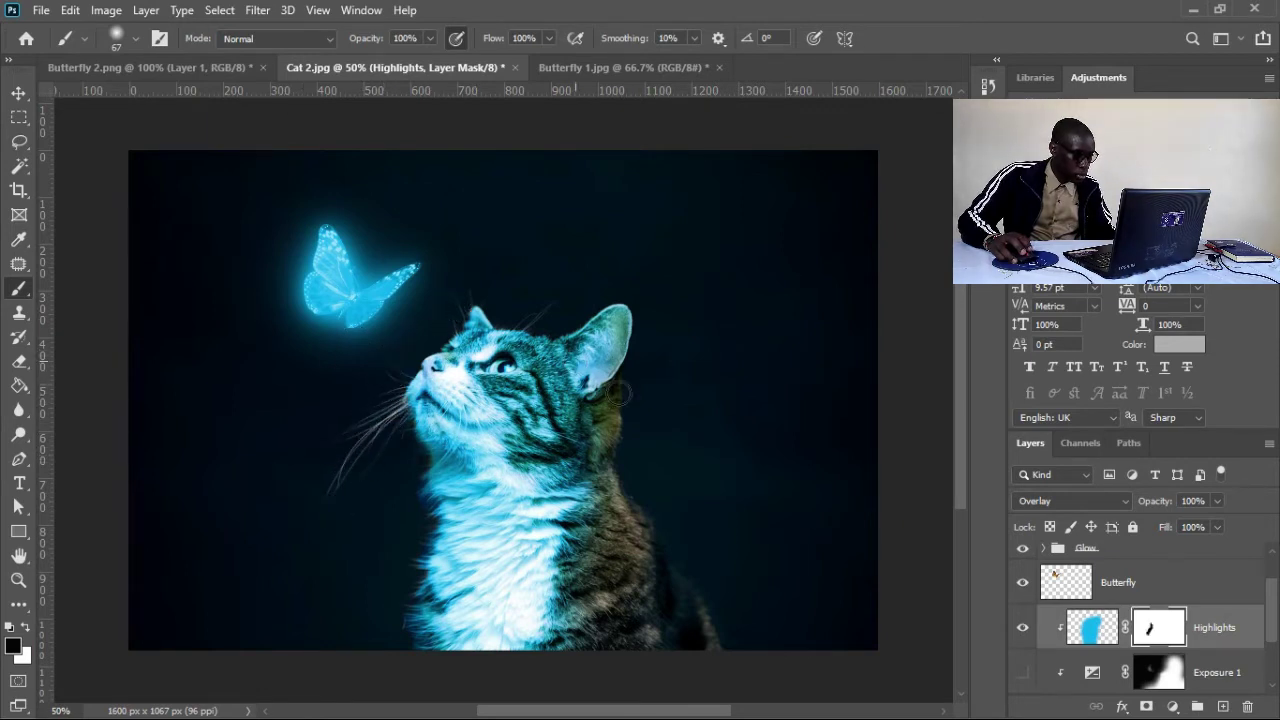
{"action": "mouse_move", "coordinate": [558, 435]}
{"action": "left_mouse_down"}
{"action": "mouse_move", "coordinate": [450, 445]}
{"action": "mouse_move", "coordinate": [427, 427]}
{"action": "mouse_move", "coordinate": [420, 395]}
{"action": "mouse_move", "coordinate": [415, 405]}
{"action": "mouse_move", "coordinate": [458, 440]}
{"action": "left_mouse_up"}
{"action": "key", "text": "x"}
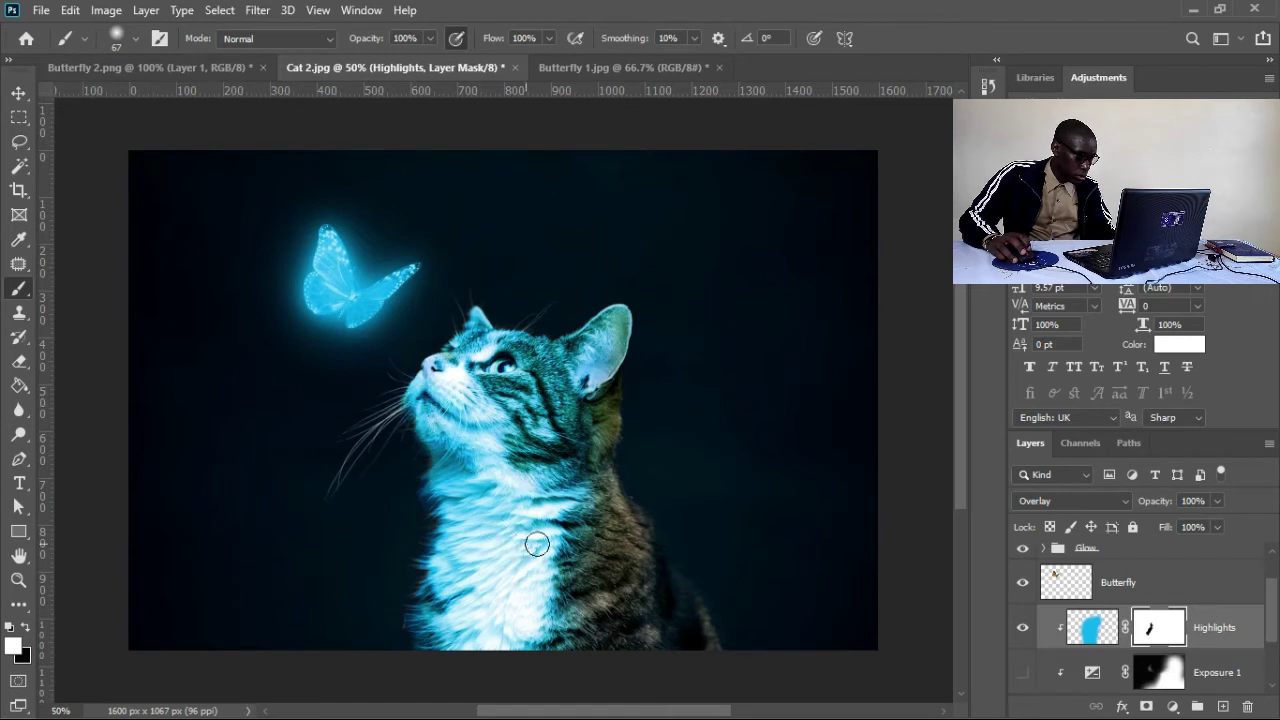
{"action": "scroll", "coordinate": [520, 537], "scroll_direction": "down", "scroll_amount": 2}
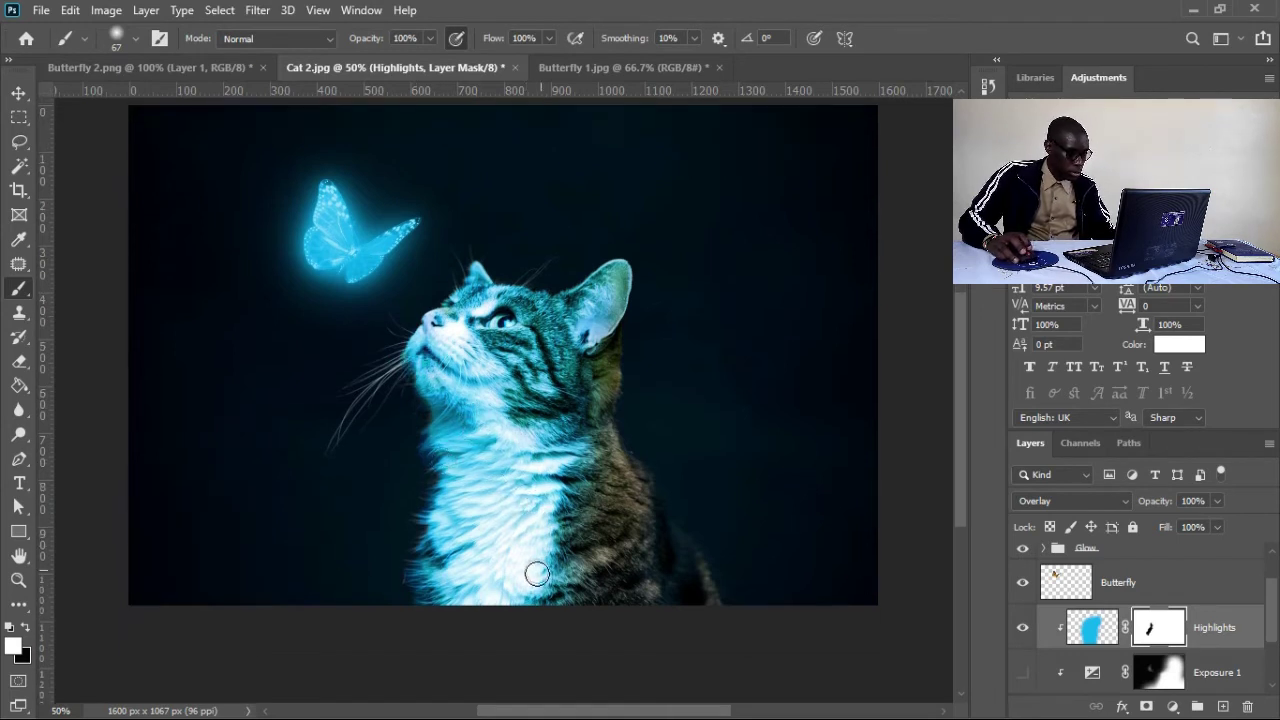
{"action": "scroll", "coordinate": [537, 573], "scroll_direction": "up", "scroll_amount": 3}
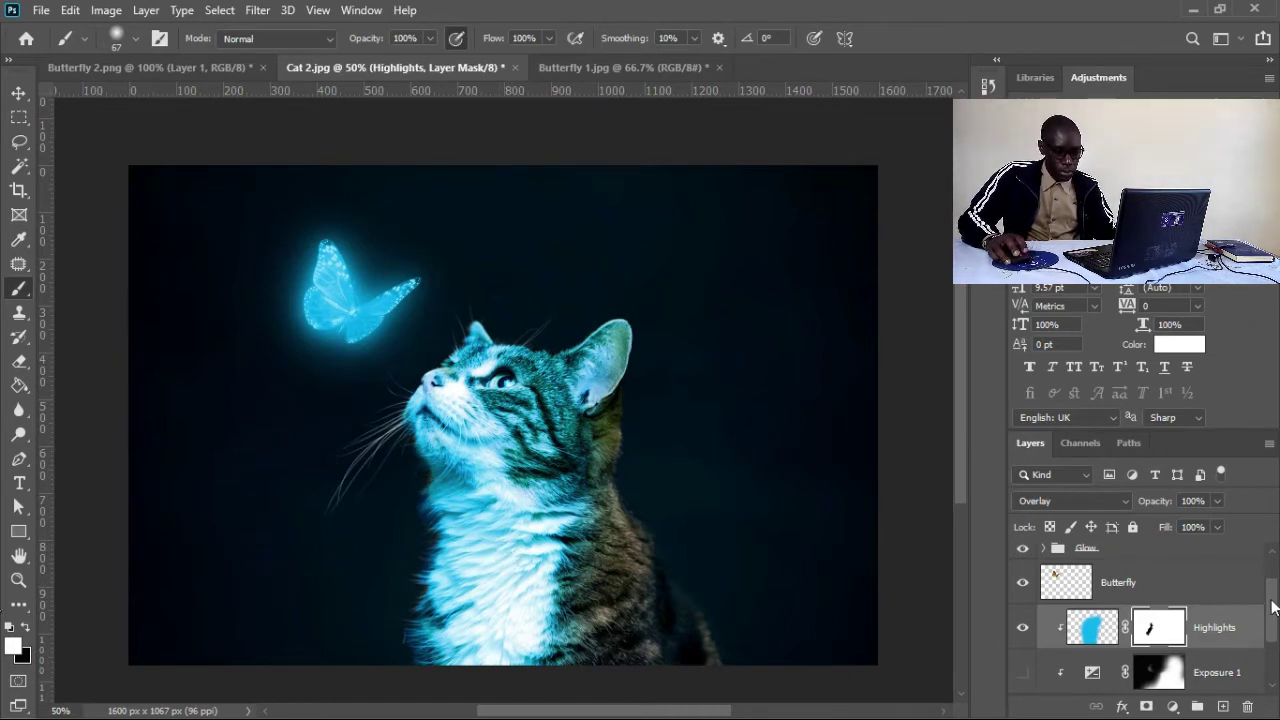
{"action": "left_click_drag", "start_coordinate": [1268, 600], "coordinate": [1276, 565]}
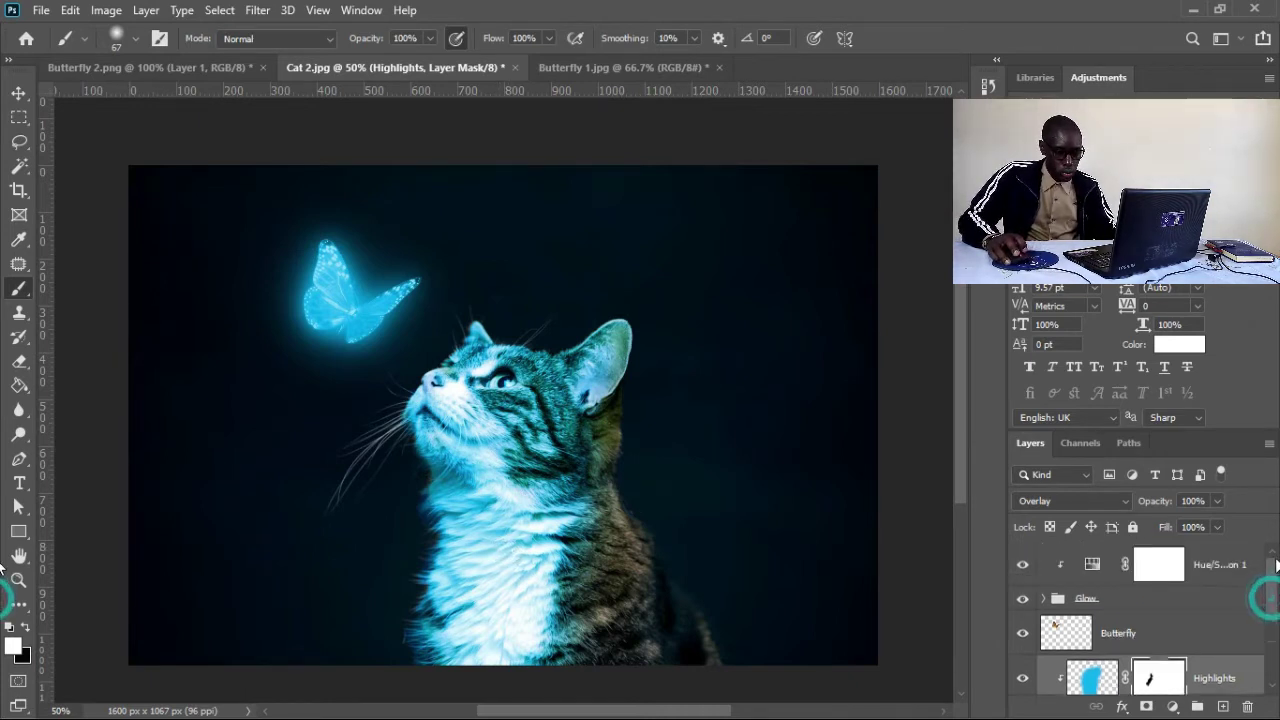
Select the Butterfly through Hue/Saturation 1 layers and group them into Group 1.
{"action": "left_click", "coordinate": [1137, 634]}
{"action": "left_click", "coordinate": [1212, 566]}
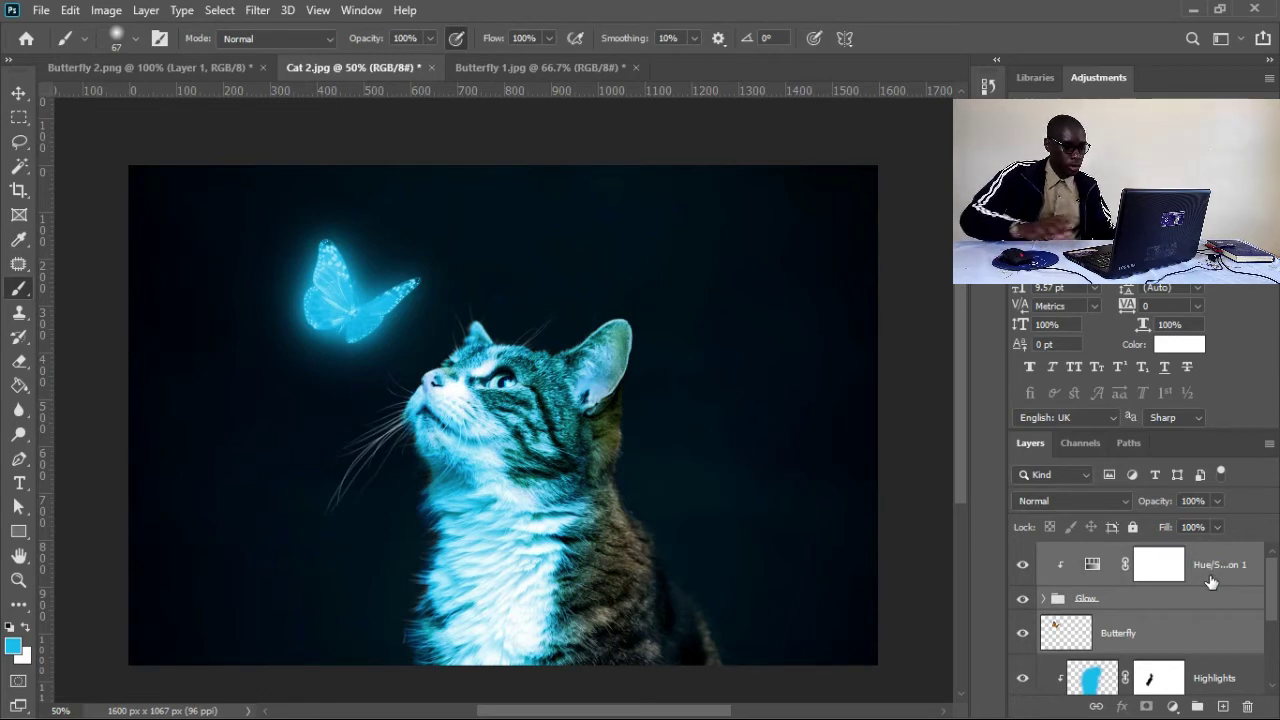
{"action": "key", "text": "ctrl+g"}
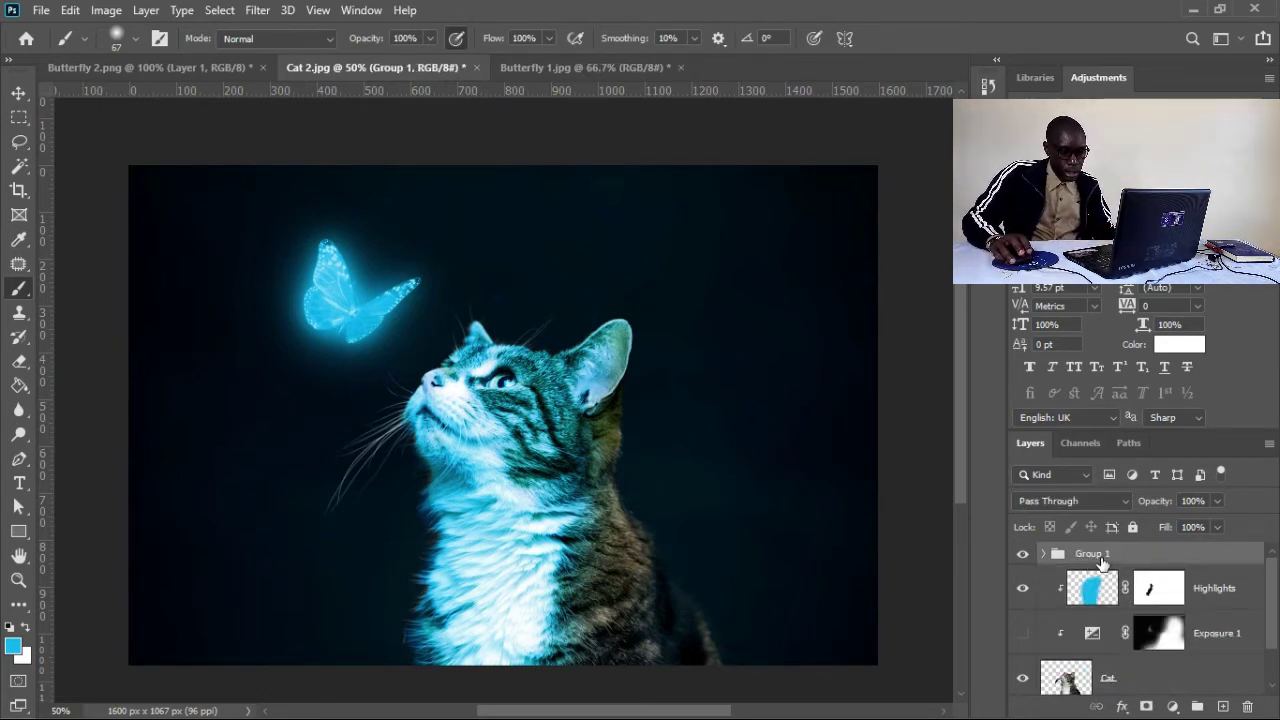
{"action": "left_click", "coordinate": [1045, 555]}
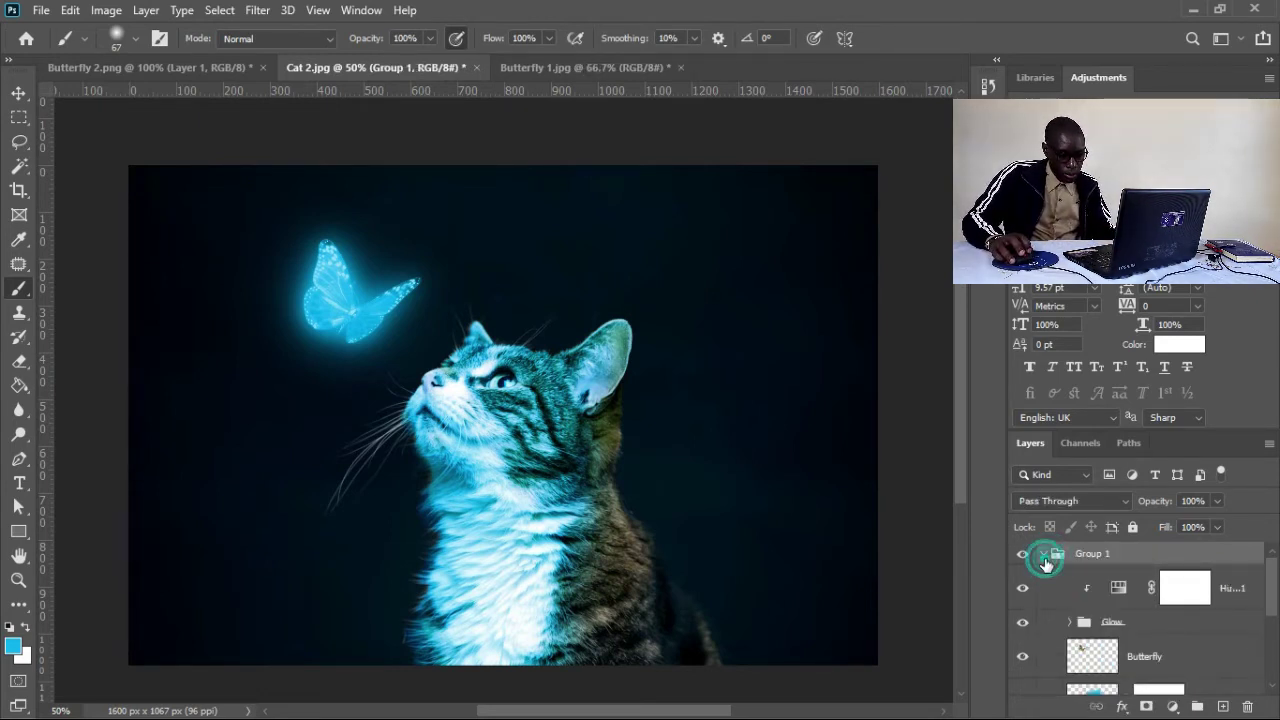
{"action": "left_click", "coordinate": [1045, 555]}
Rename the group Glow1 and duplicate it as Glow1 copy.
{"action": "double_click", "coordinate": [1089, 555]}
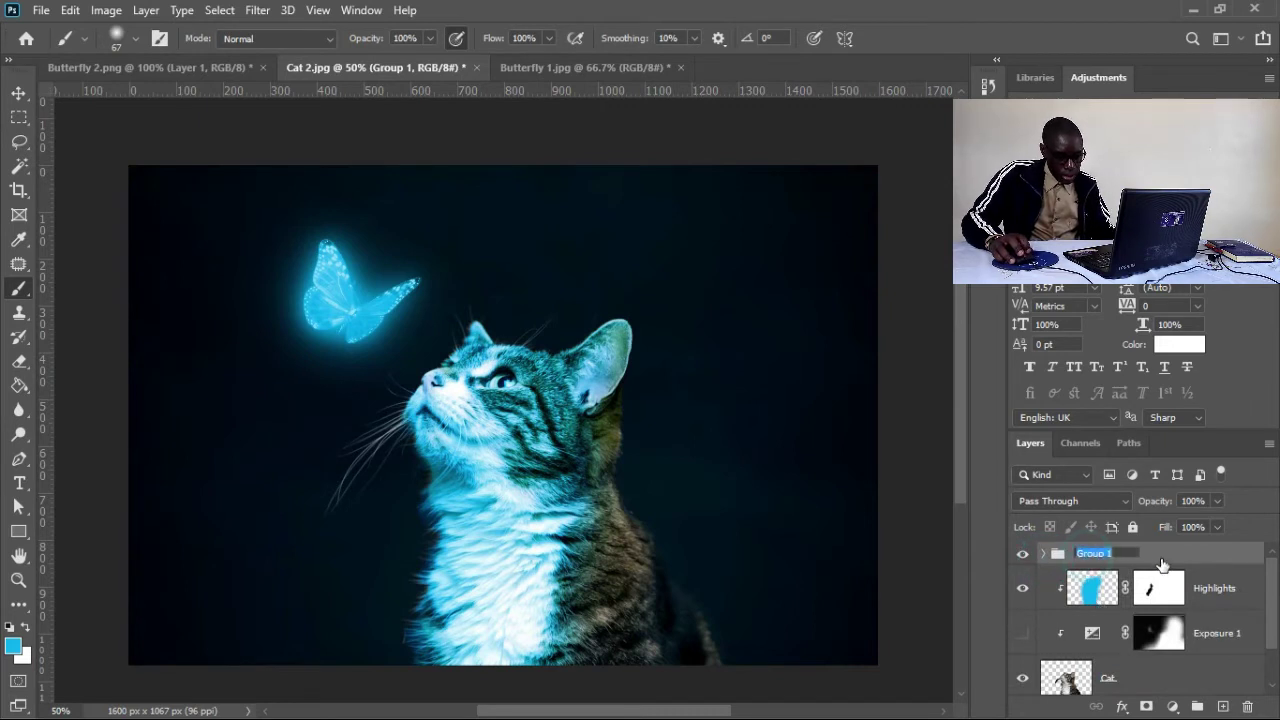
{"action": "type", "text": "Glow1"}
{"action": "key", "text": "Return"}
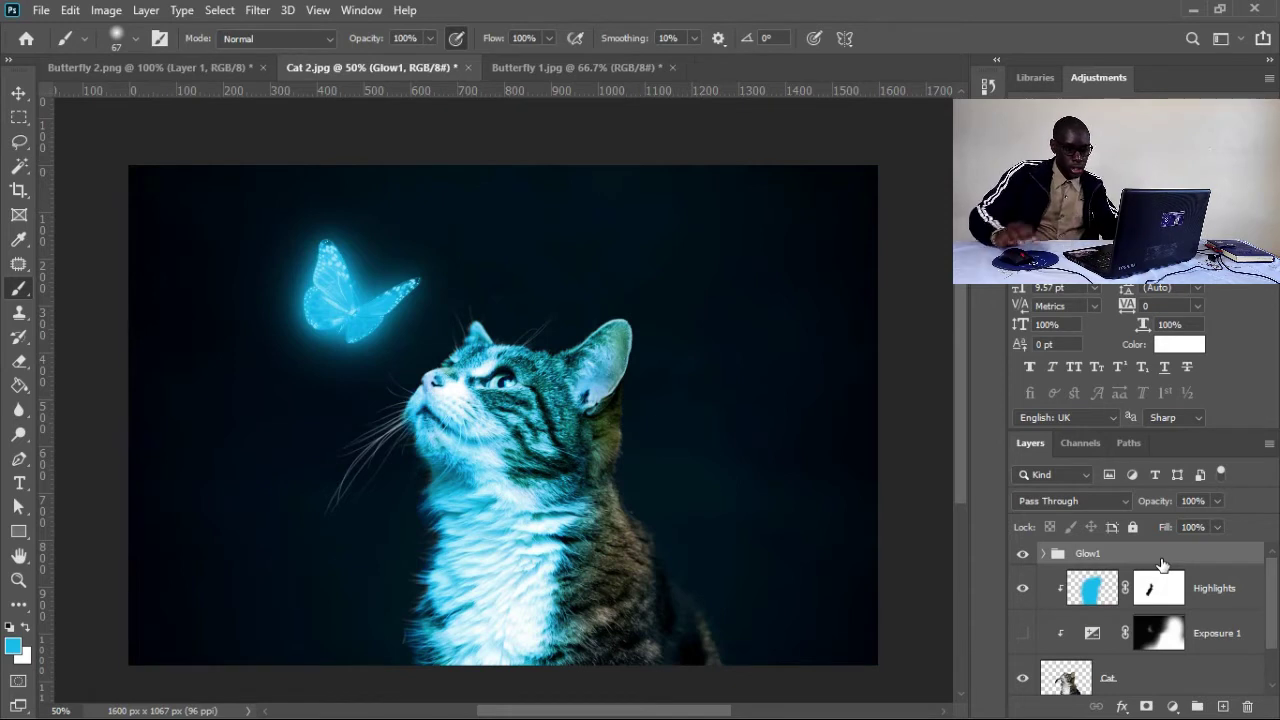
{"action": "key", "text": "ctrl+j"}
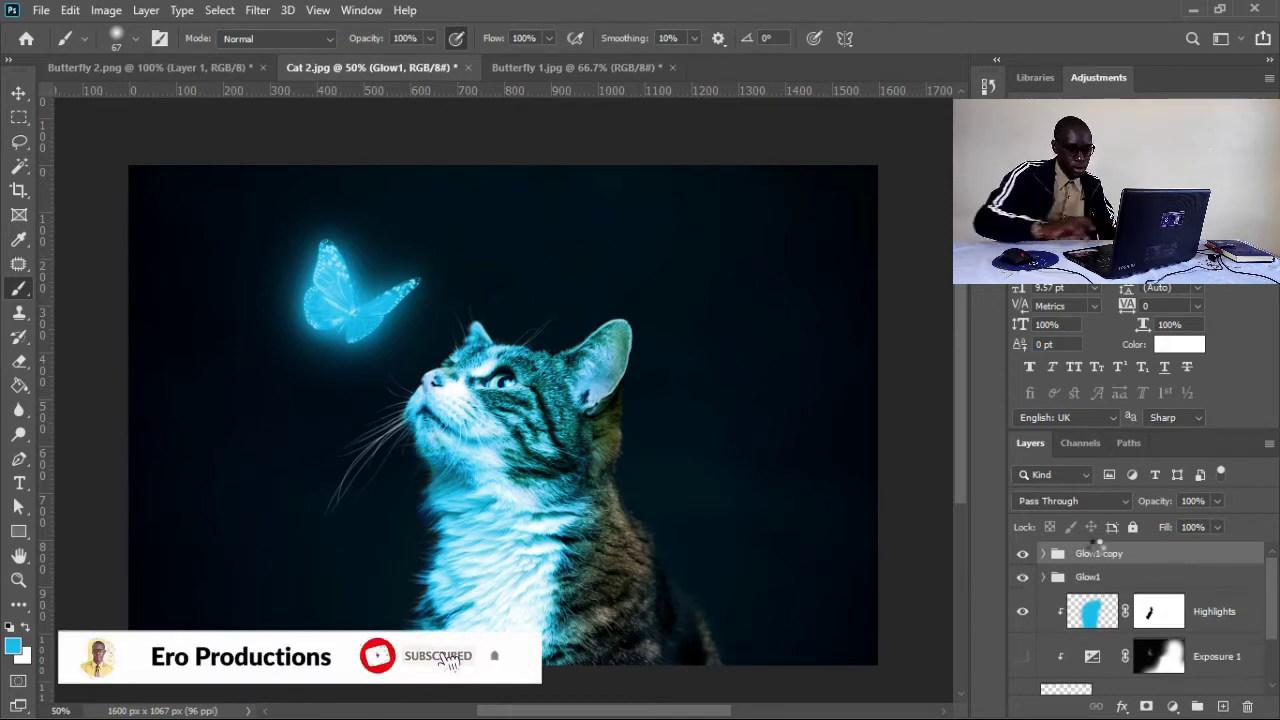
{"action": "left_click_drag", "start_coordinate": [1143, 558], "coordinate": [1078, 566]}
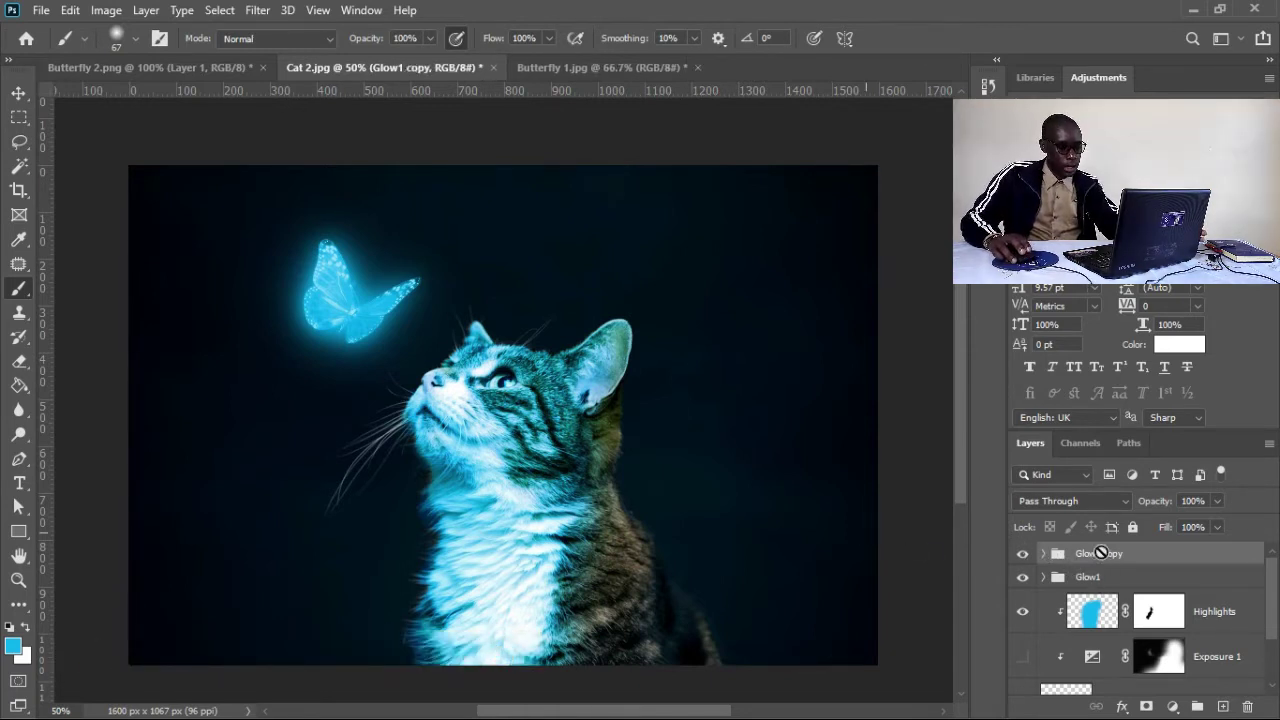
Rename the Glow1 copy group to Glow2.
{"action": "left_click", "coordinate": [1110, 556]}
{"action": "double_click", "coordinate": [1110, 556]}
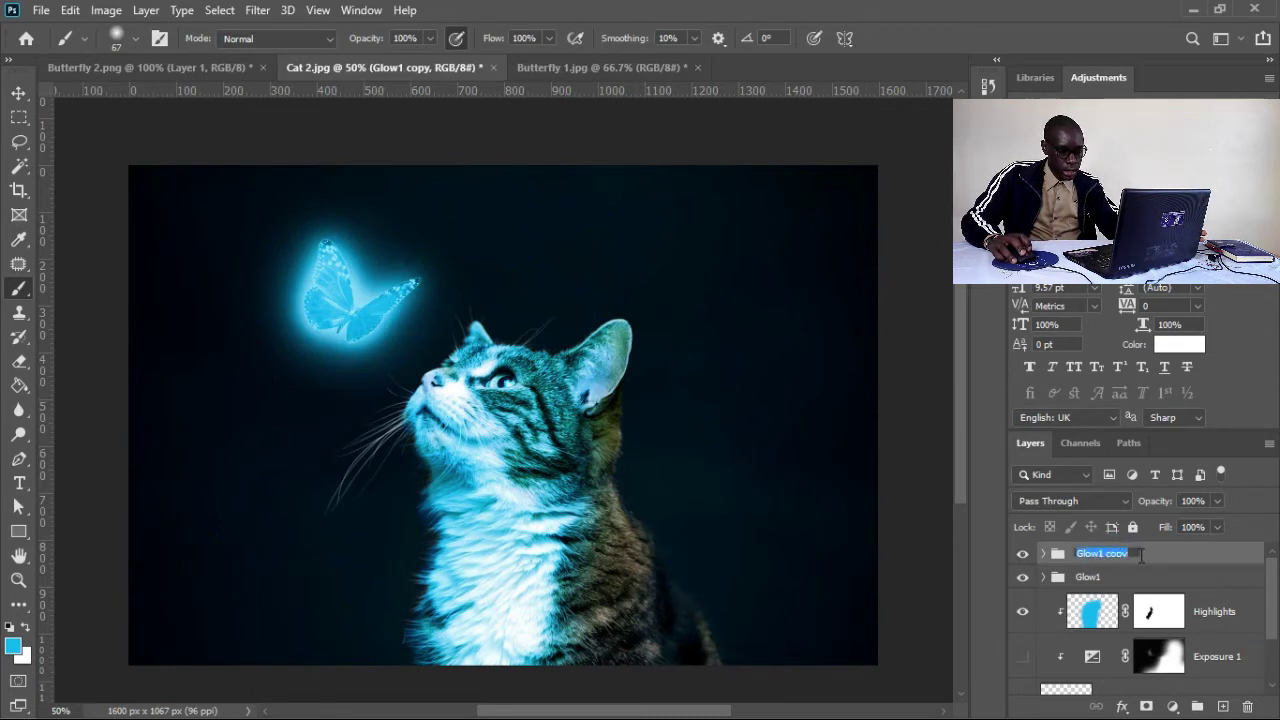
{"action": "type", "text": "Glo"}
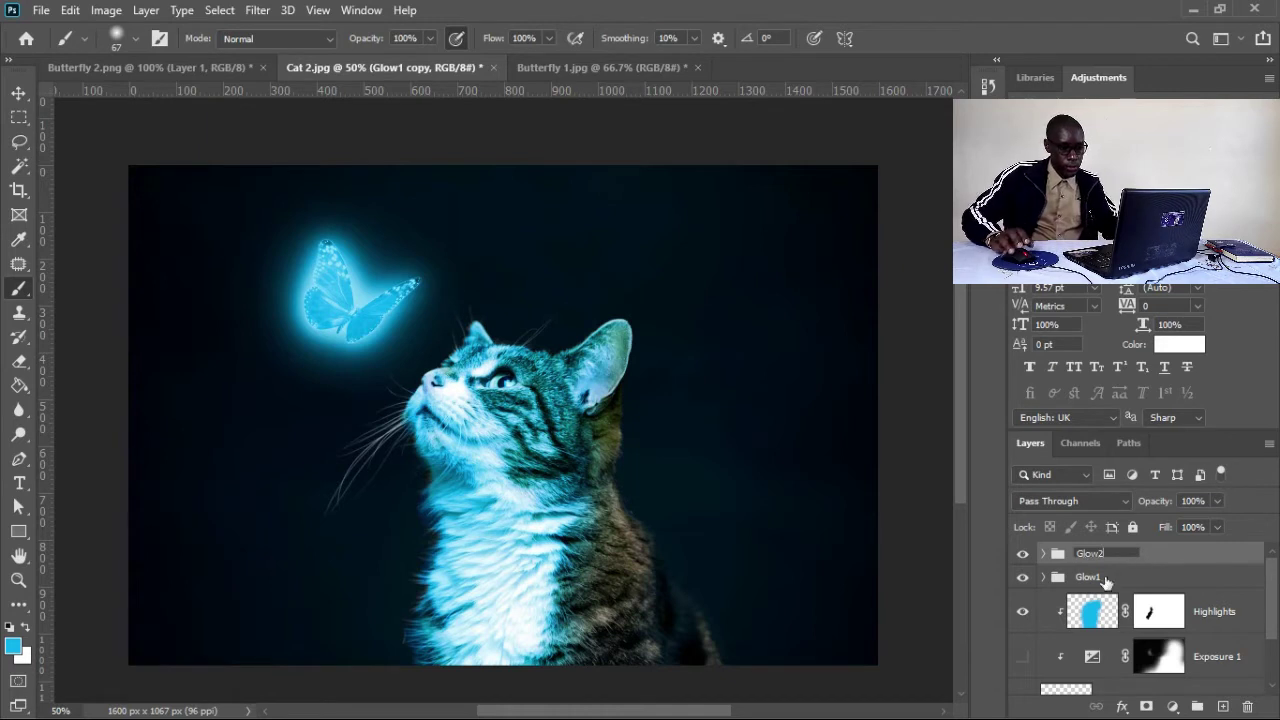
{"action": "type", "text": "w2"}
{"action": "key", "text": "Return"}
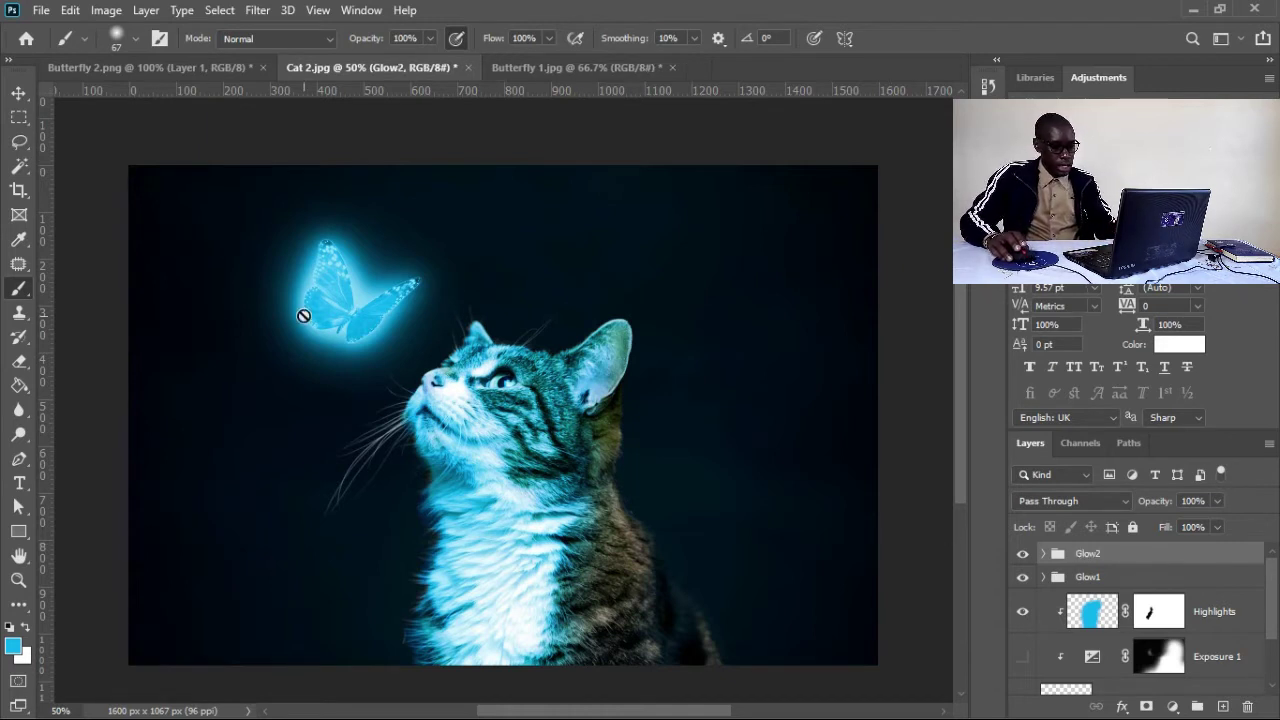
Turn off Auto-Select and move the whole Glow2 group to the right of the cat's head.
{"action": "key", "text": "v"}
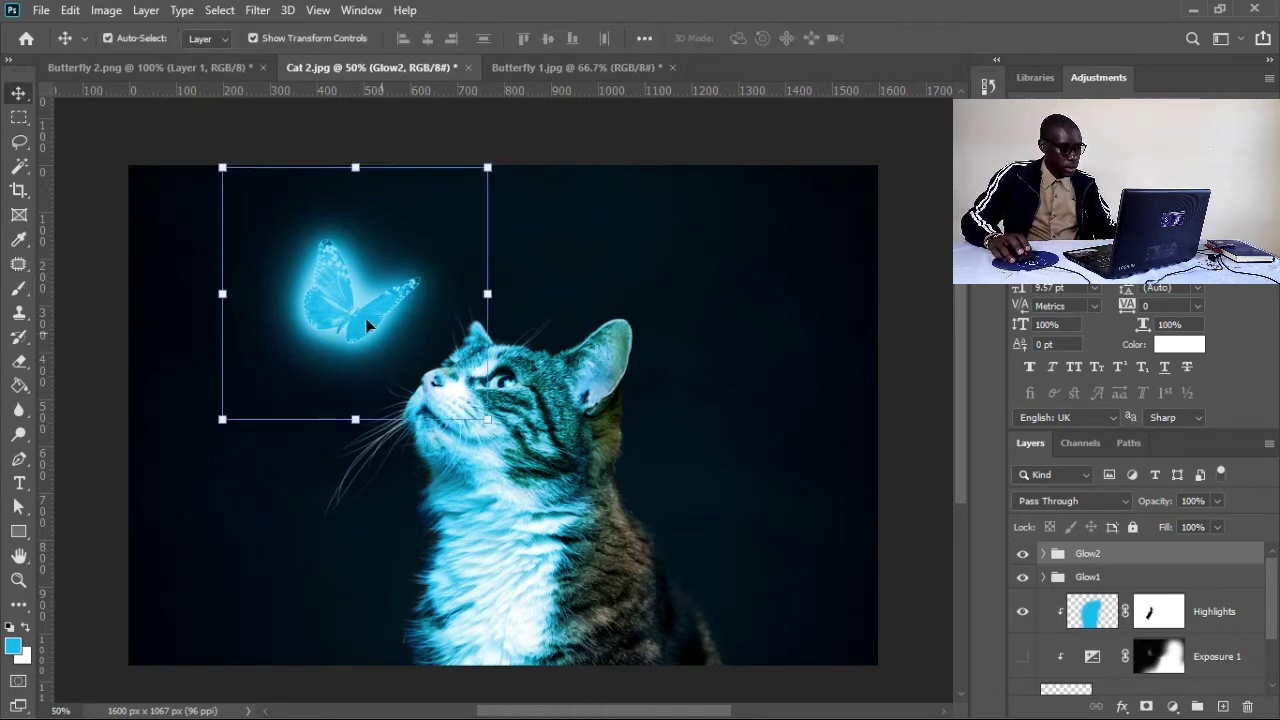
{"action": "left_click", "coordinate": [366, 323]}
{"action": "left_click_drag", "start_coordinate": [669, 317], "coordinate": [698, 324]}
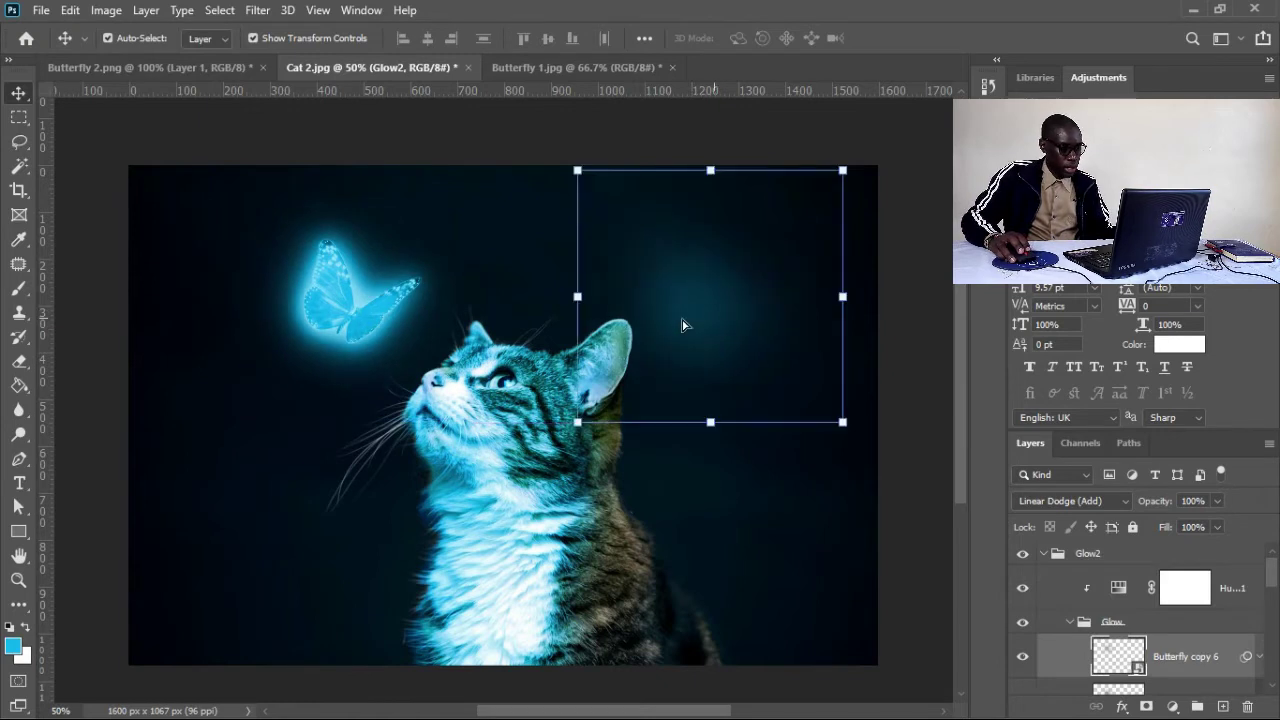
{"action": "key", "text": "ctrl+z"}
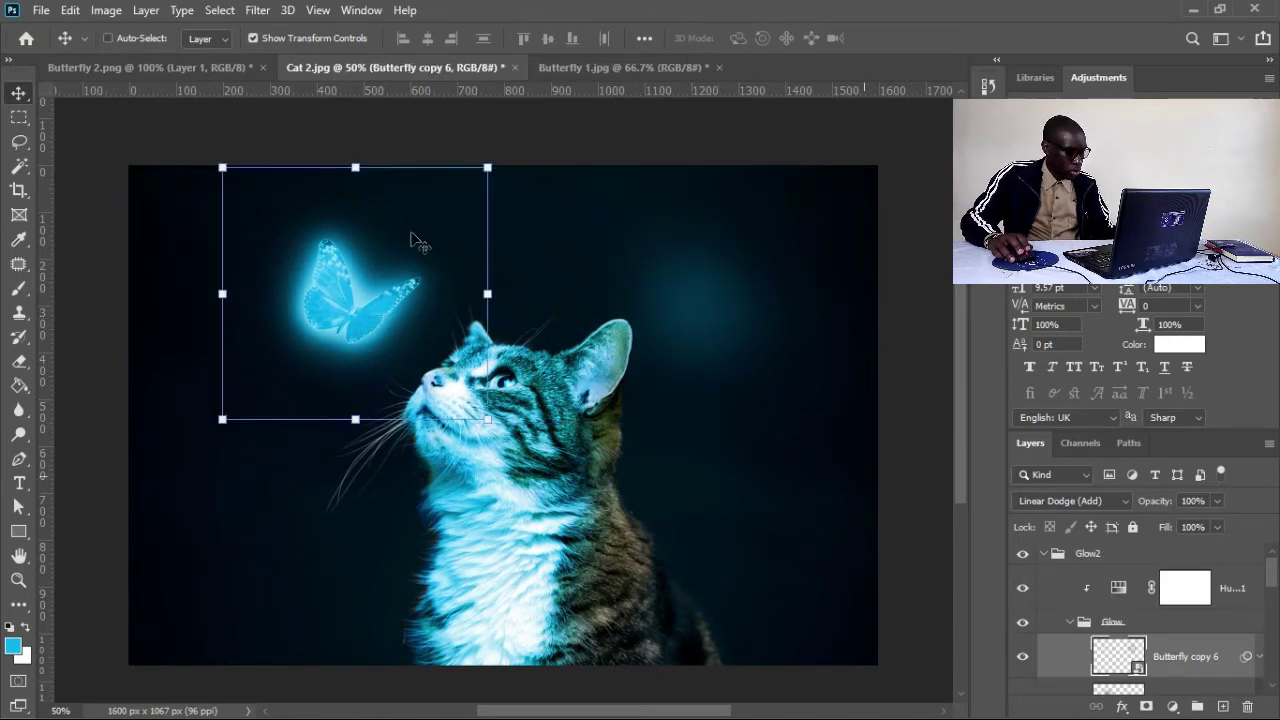
{"action": "left_click", "coordinate": [108, 38]}
{"action": "left_click_drag", "start_coordinate": [502, 350], "coordinate": [760, 349]}
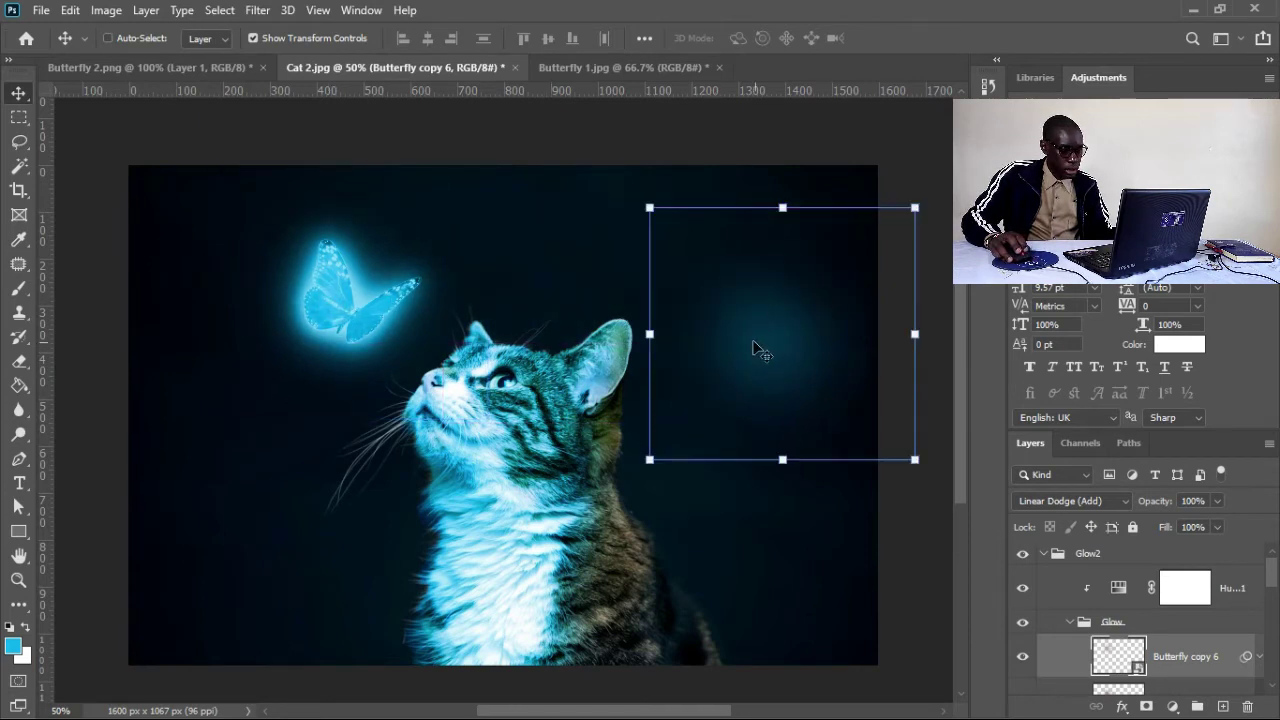
{"action": "key", "text": "ctrl+z"}
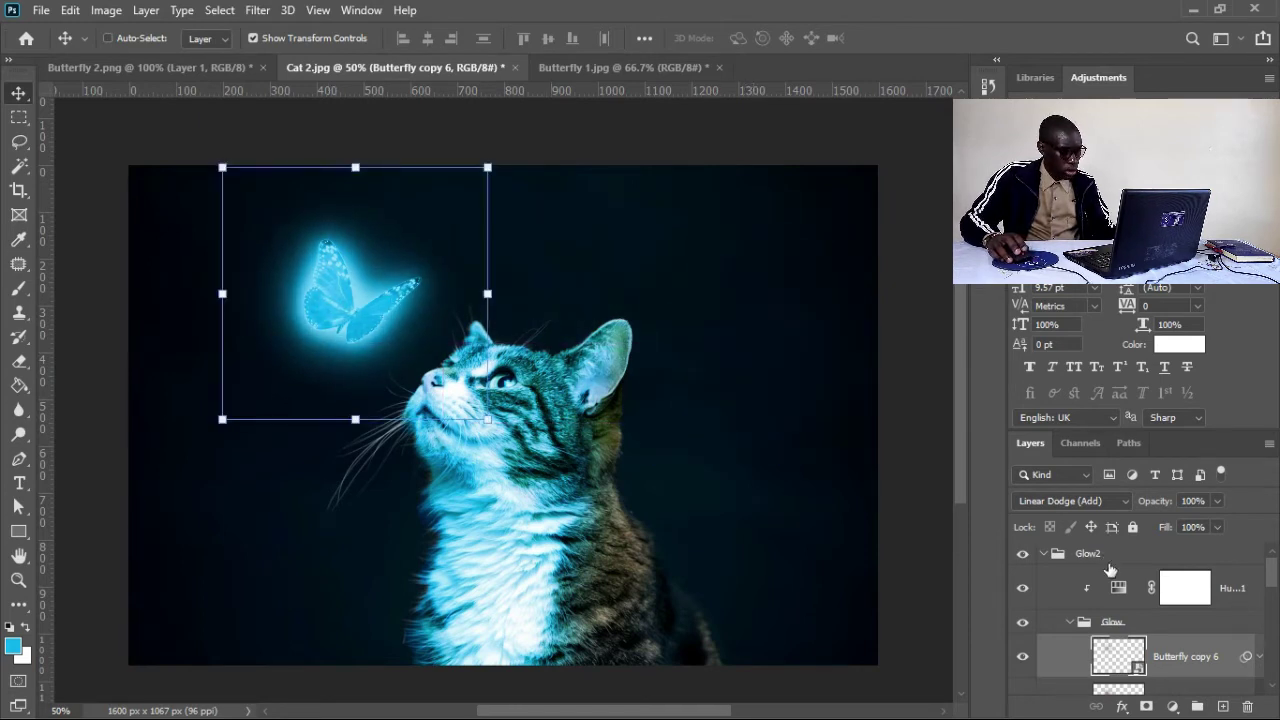
{"action": "left_click", "coordinate": [1044, 555]}
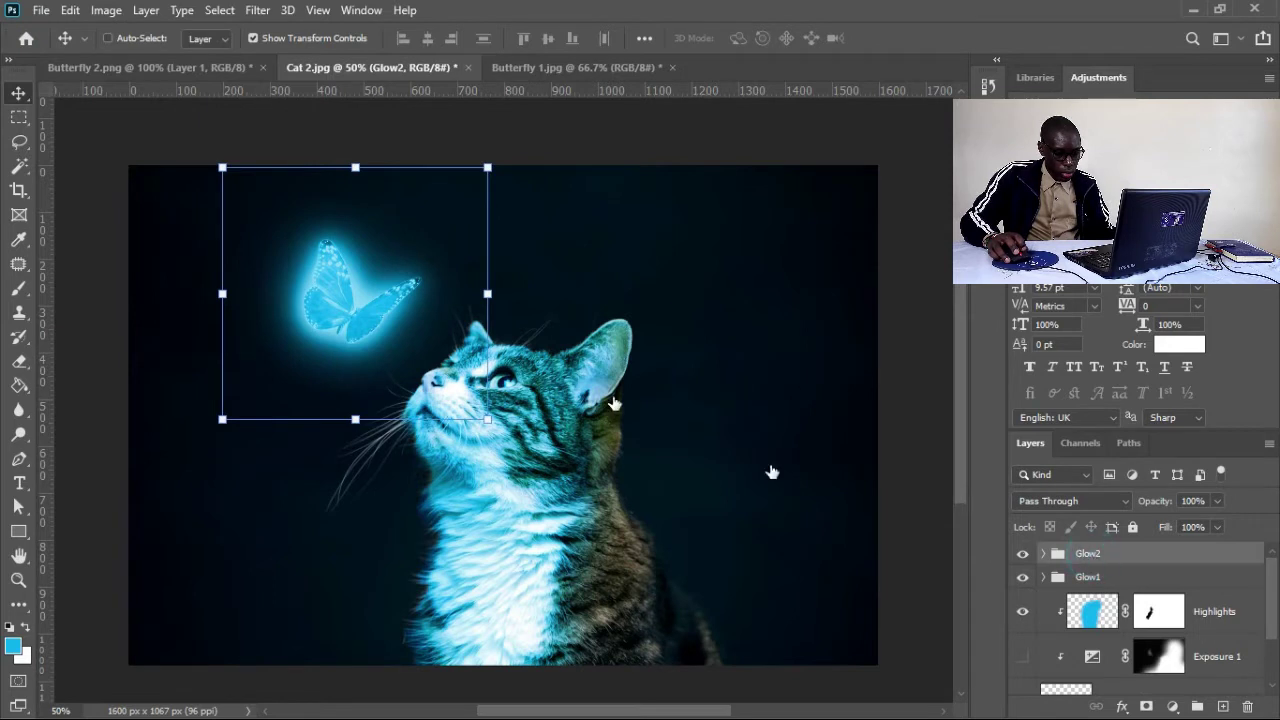
{"action": "left_click_drag", "start_coordinate": [395, 318], "coordinate": [757, 372]}
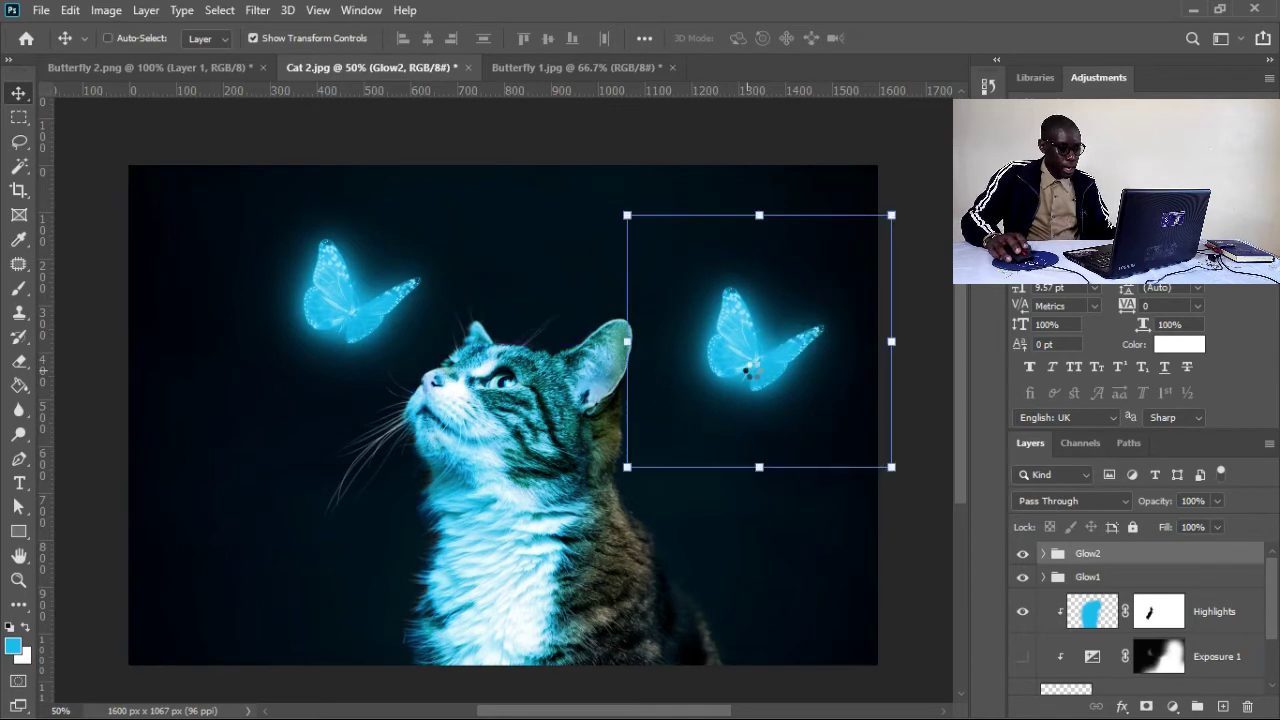
Free-transform the Glow2 butterfly: flip it horizontally, scale it down and nudge it into place.
{"action": "left_click", "coordinate": [752, 370]}
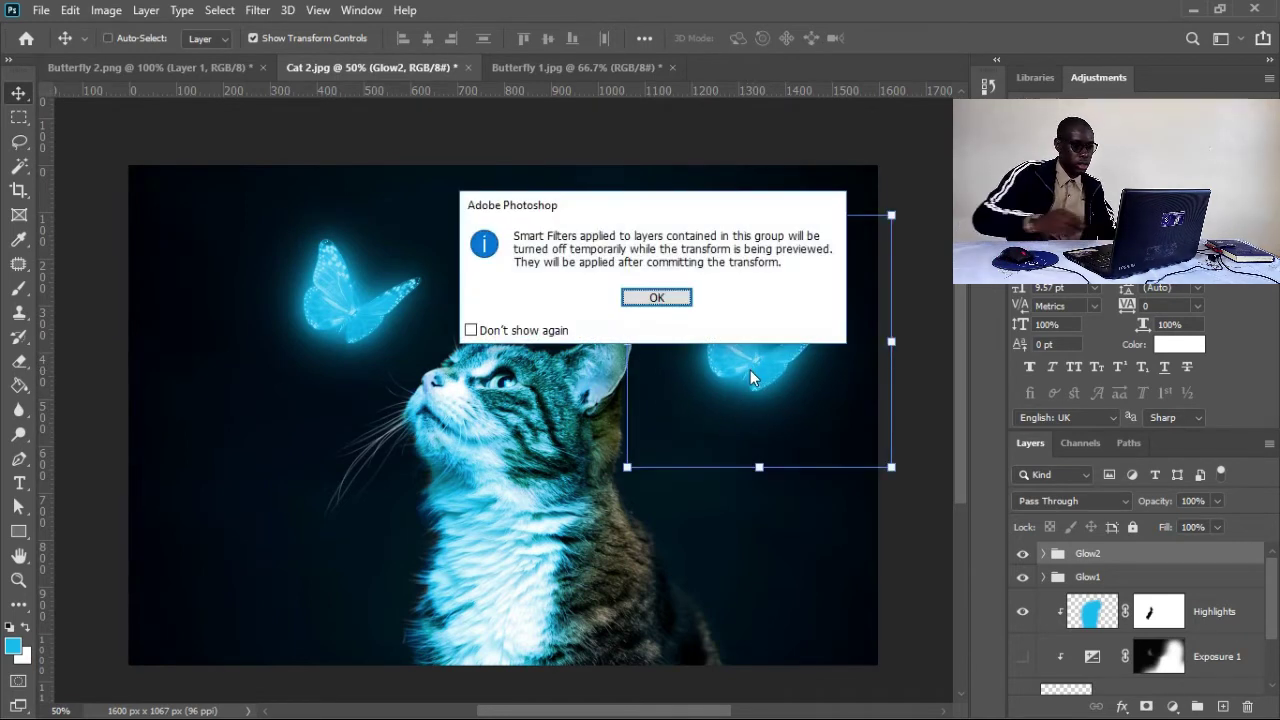
{"action": "left_click", "coordinate": [658, 297]}
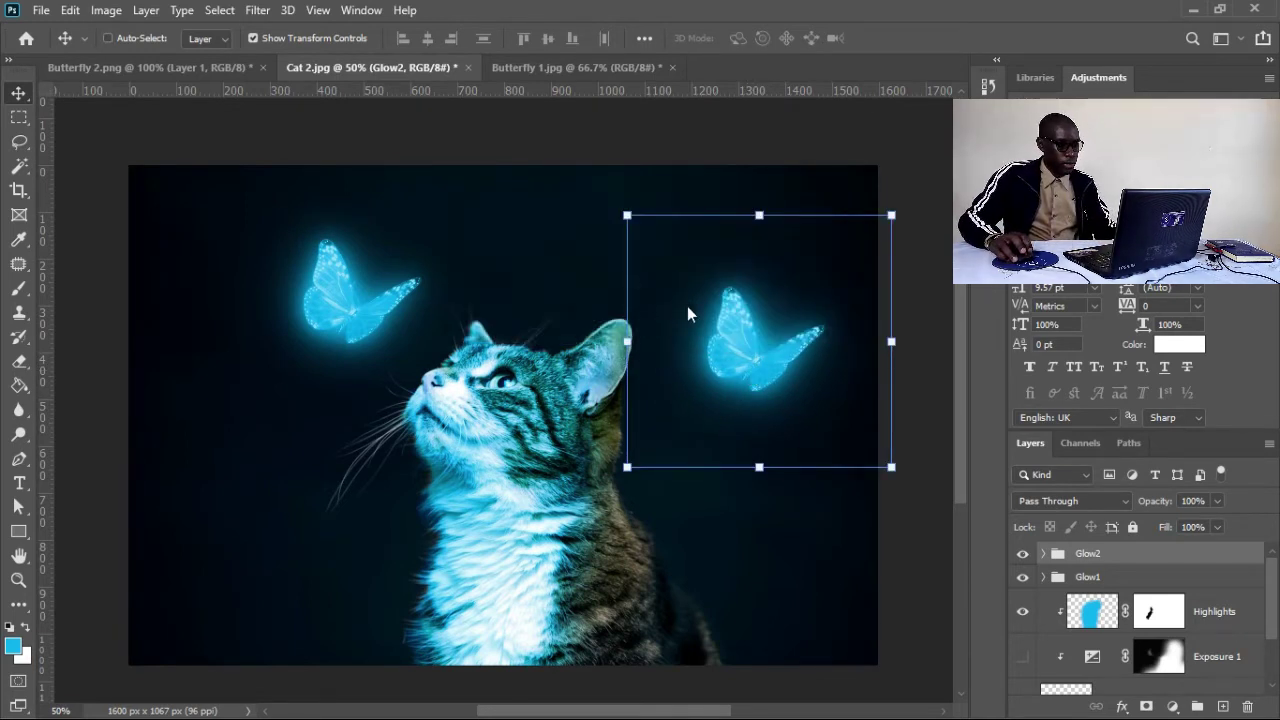
{"action": "right_click", "coordinate": [755, 372]}
{"action": "left_click", "coordinate": [797, 688]}
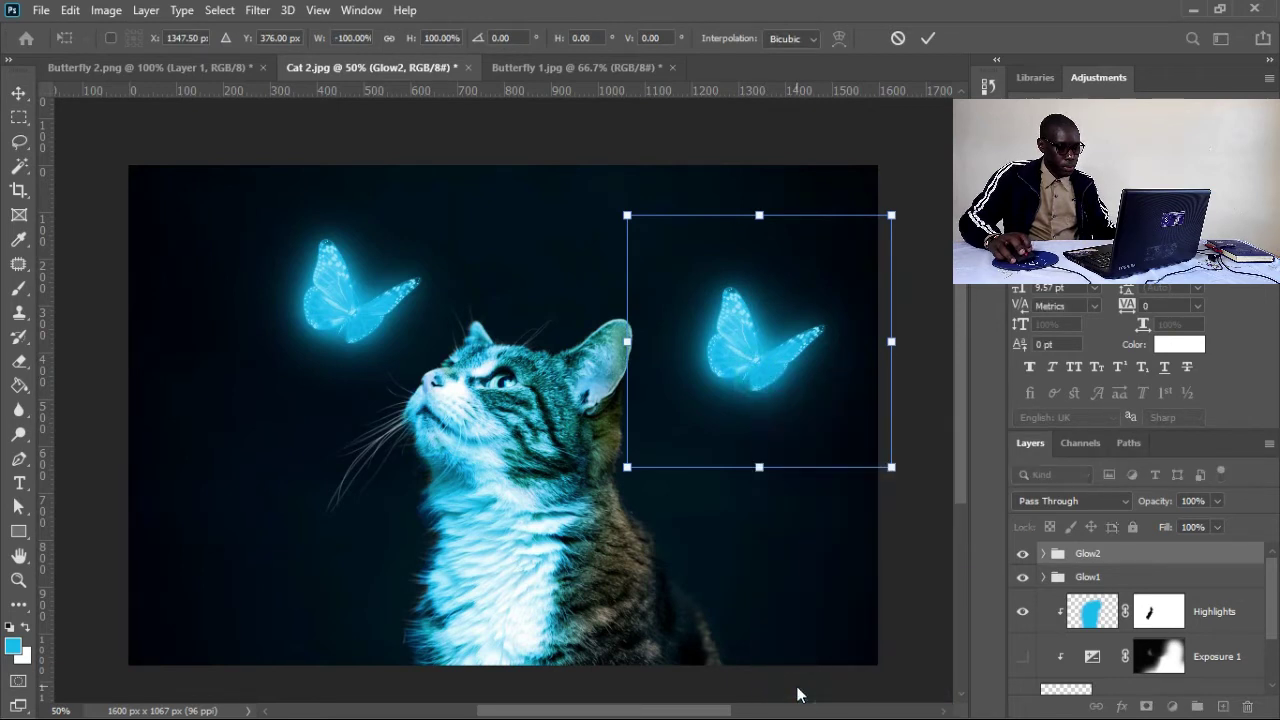
{"action": "left_click_drag", "start_coordinate": [783, 364], "coordinate": [793, 398]}
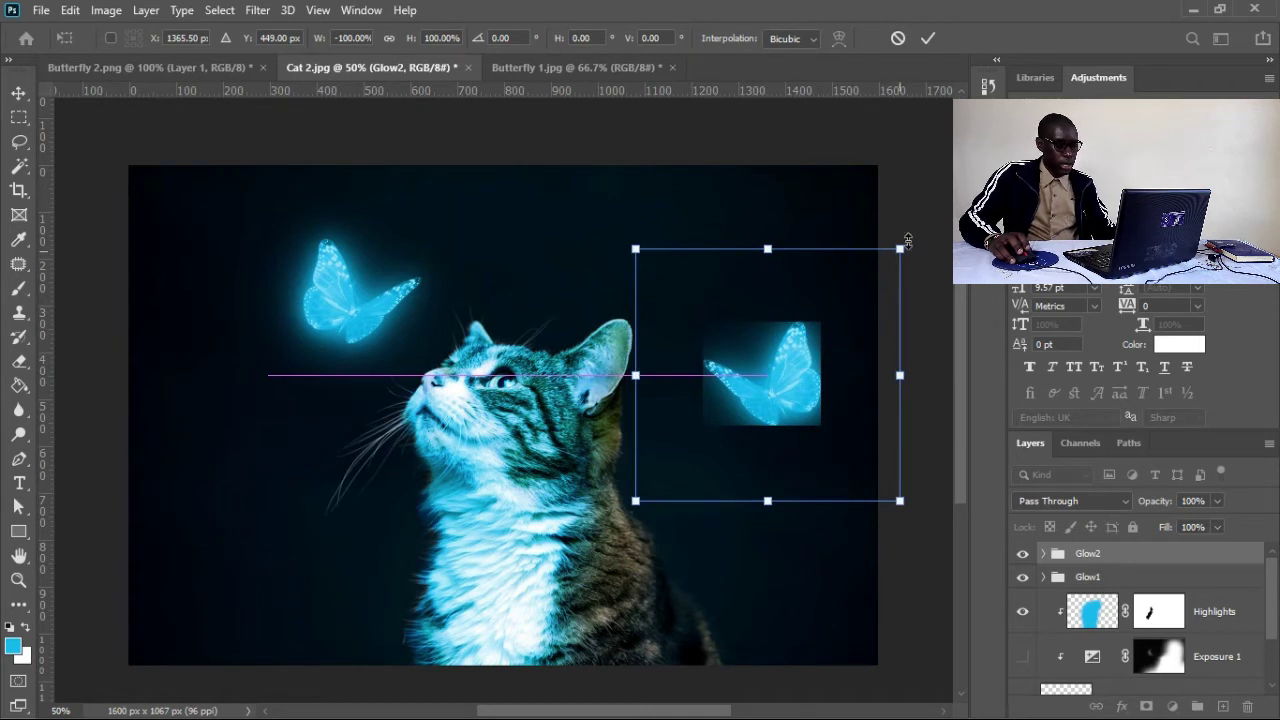
{"action": "left_click_drag", "start_coordinate": [905, 248], "coordinate": [796, 343]}
{"action": "left_click_drag", "start_coordinate": [732, 436], "coordinate": [754, 416]}
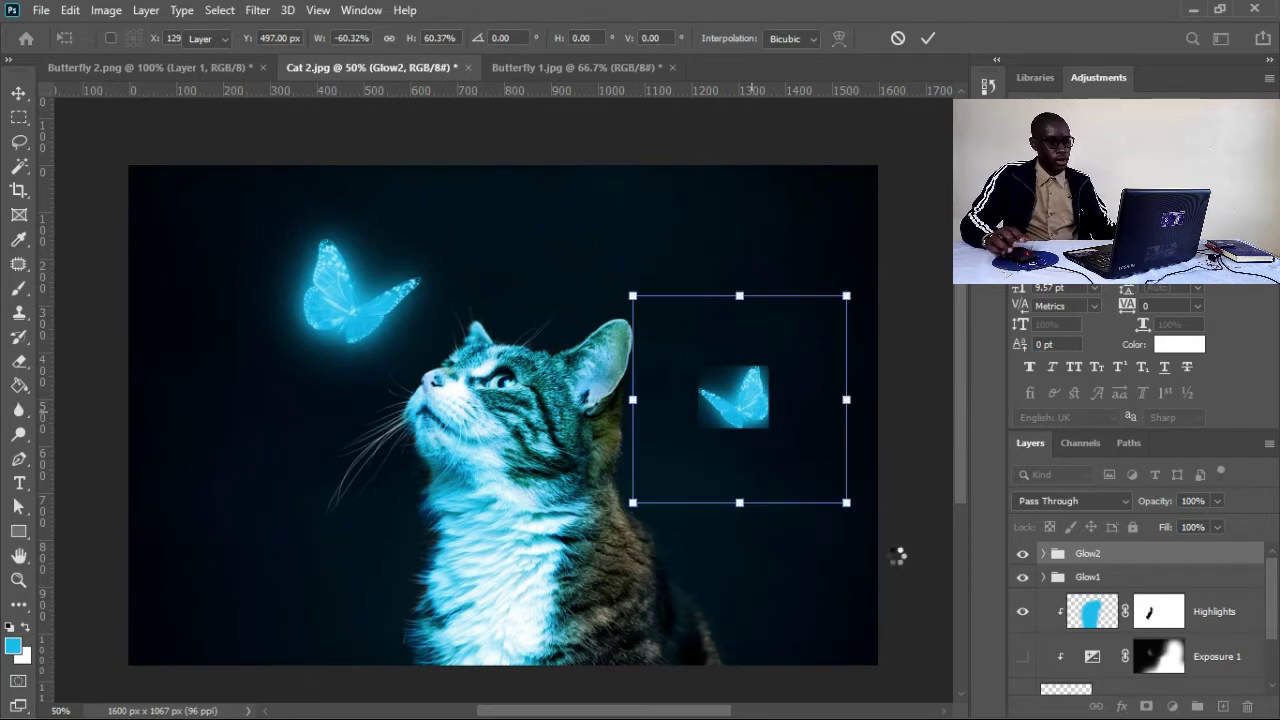
{"action": "key", "text": "Return"}
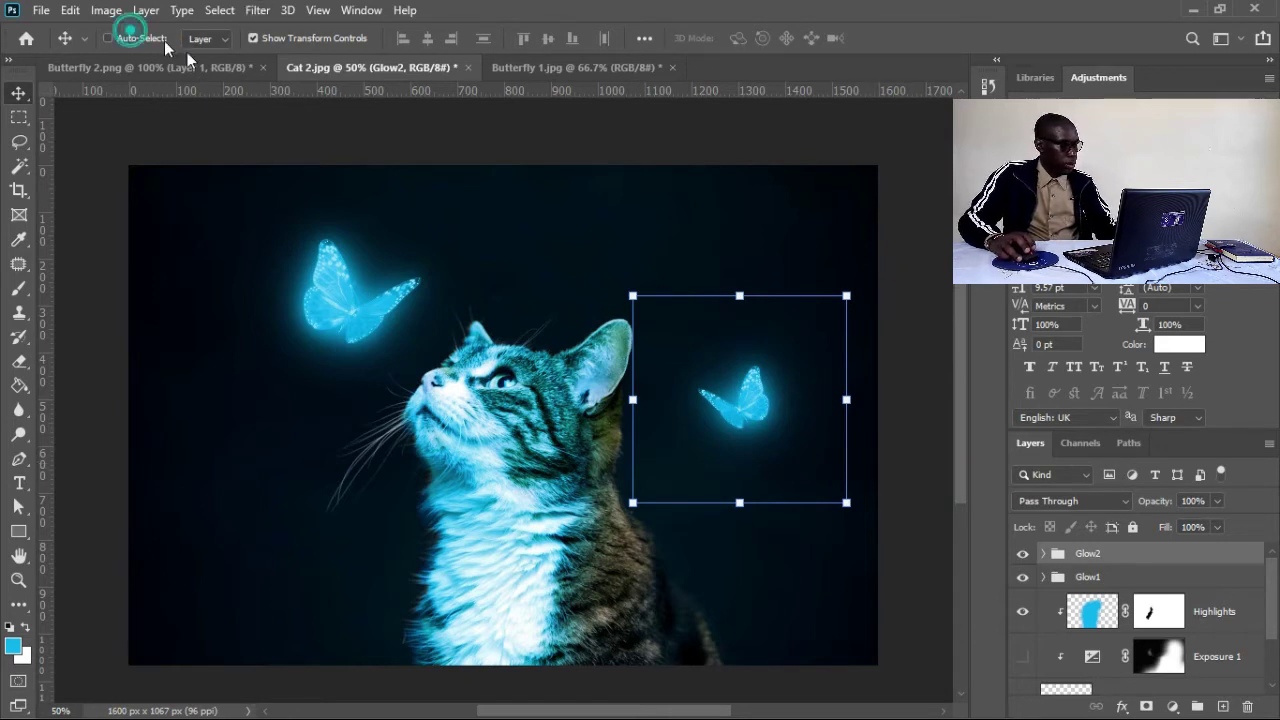
Turn auto-select back on and open the Hue/Saturation adjustment inside the Glow2 group.
{"action": "left_click", "coordinate": [108, 39]}
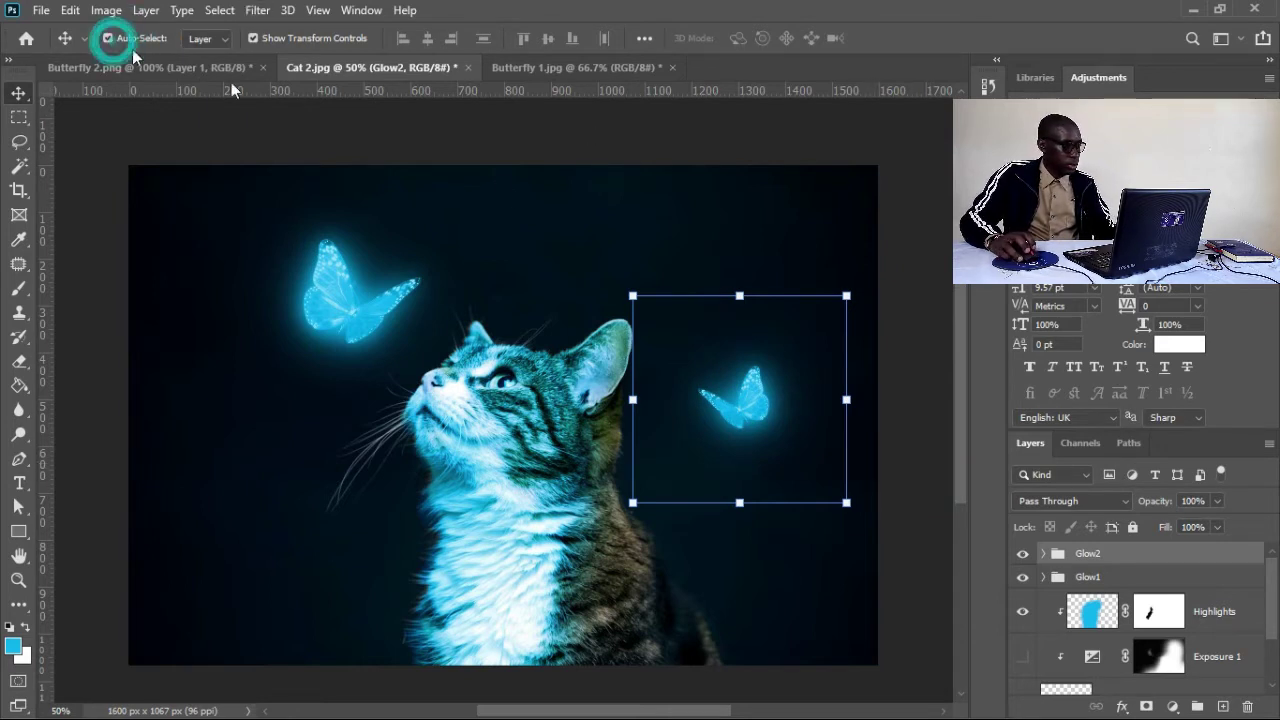
{"action": "left_click", "coordinate": [909, 363]}
{"action": "left_click", "coordinate": [1100, 553], "text": "ctrl"}
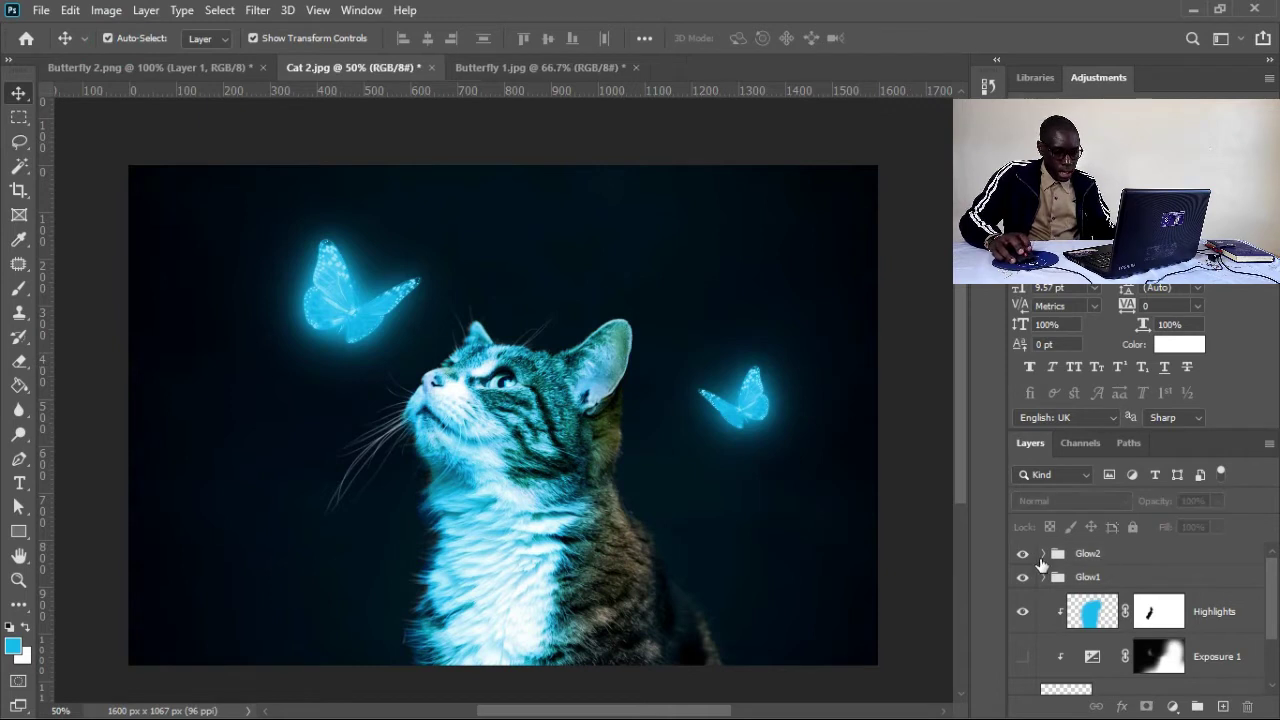
{"action": "left_click", "coordinate": [1045, 556]}
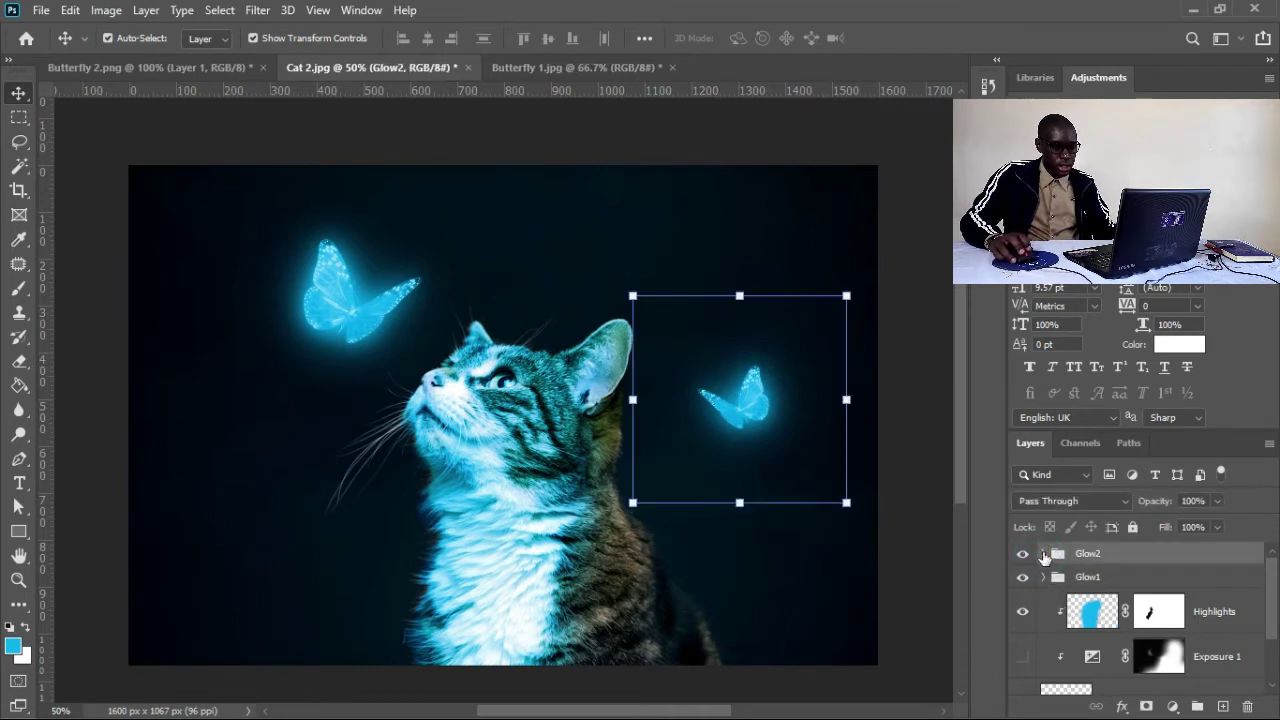
{"action": "left_click", "coordinate": [1044, 555]}
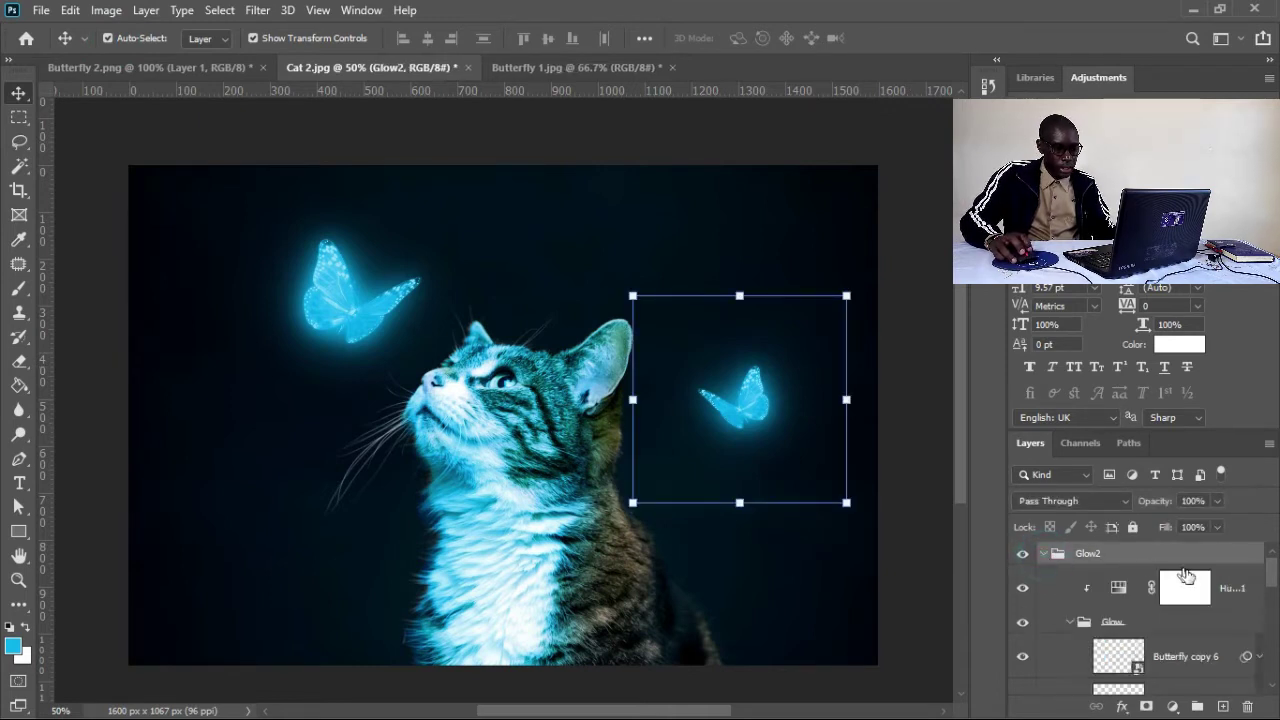
{"action": "double_click", "coordinate": [1118, 589]}
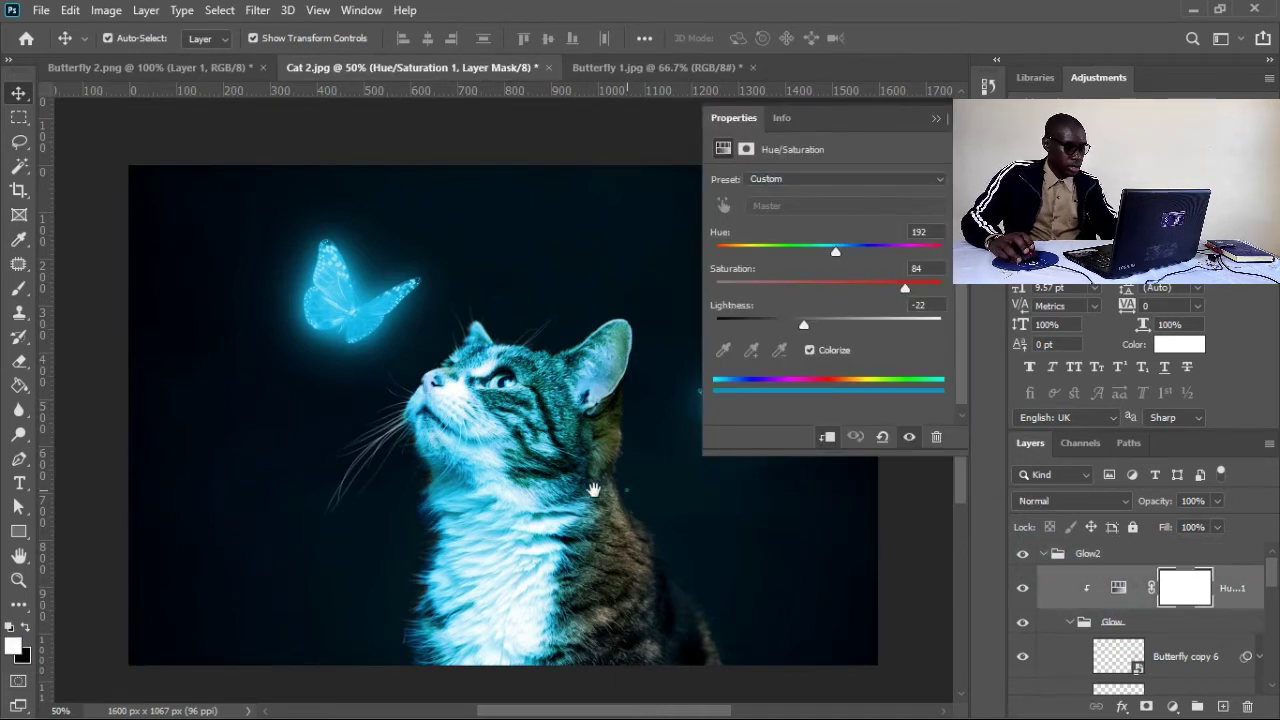
Shift the Colorize hue to about 291 so the right butterfly turns magenta.
{"action": "left_click_drag", "start_coordinate": [564, 460], "coordinate": [422, 450]}
{"action": "left_click_drag", "start_coordinate": [835, 250], "coordinate": [899, 262]}
{"action": "left_click", "coordinate": [882, 254]}
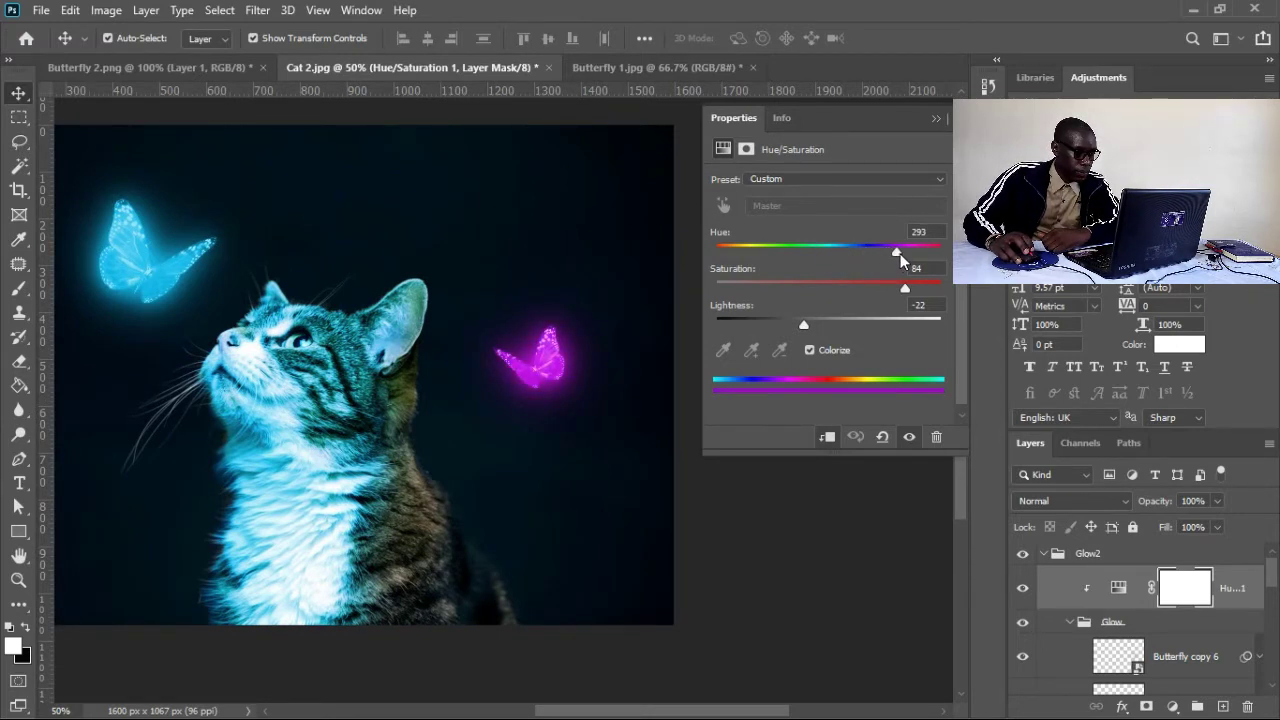
{"action": "left_click_drag", "start_coordinate": [843, 259], "coordinate": [910, 258]}
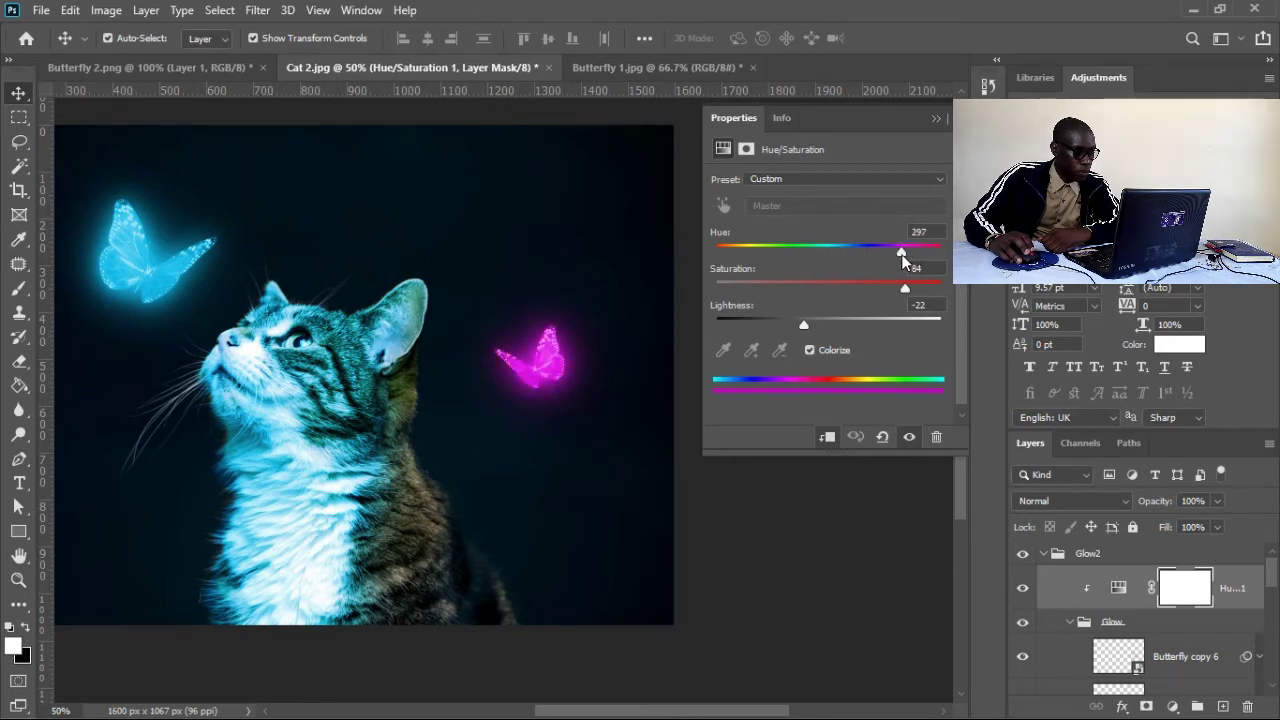
{"action": "left_click_drag", "start_coordinate": [930, 262], "coordinate": [930, 253]}
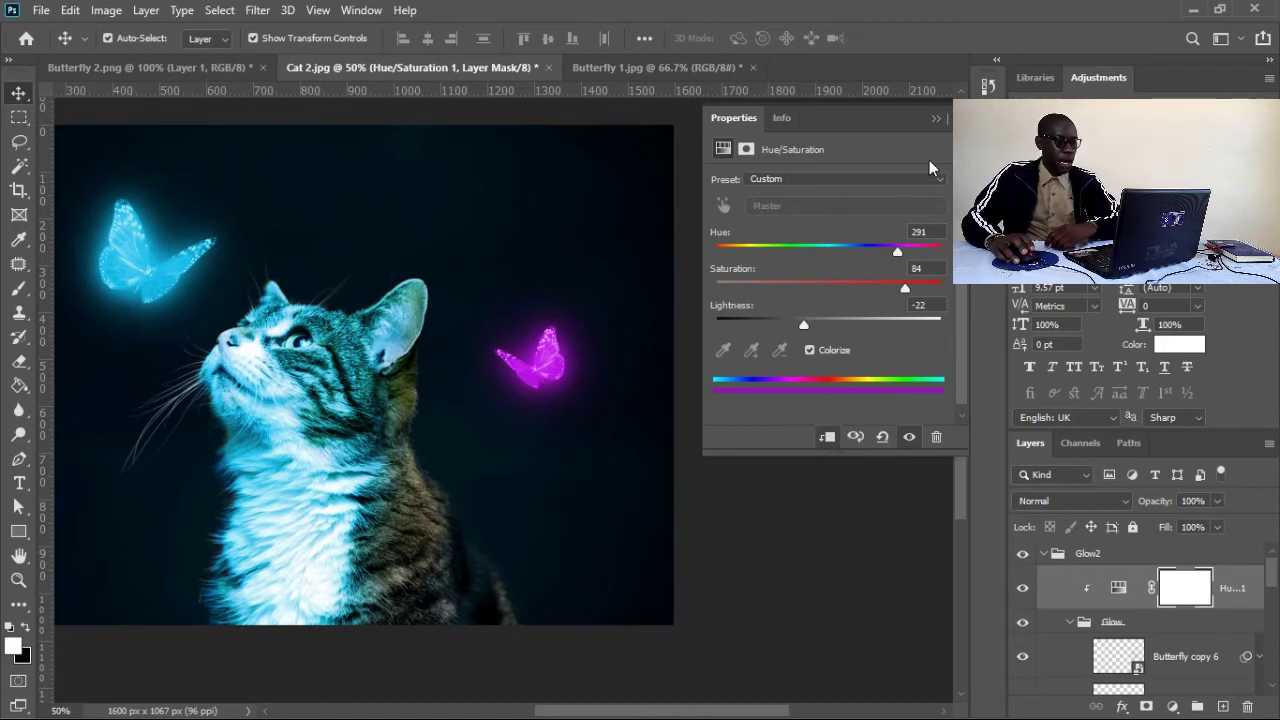
{"action": "left_click", "coordinate": [936, 118]}
{"action": "left_click_drag", "start_coordinate": [545, 477], "coordinate": [534, 366]}
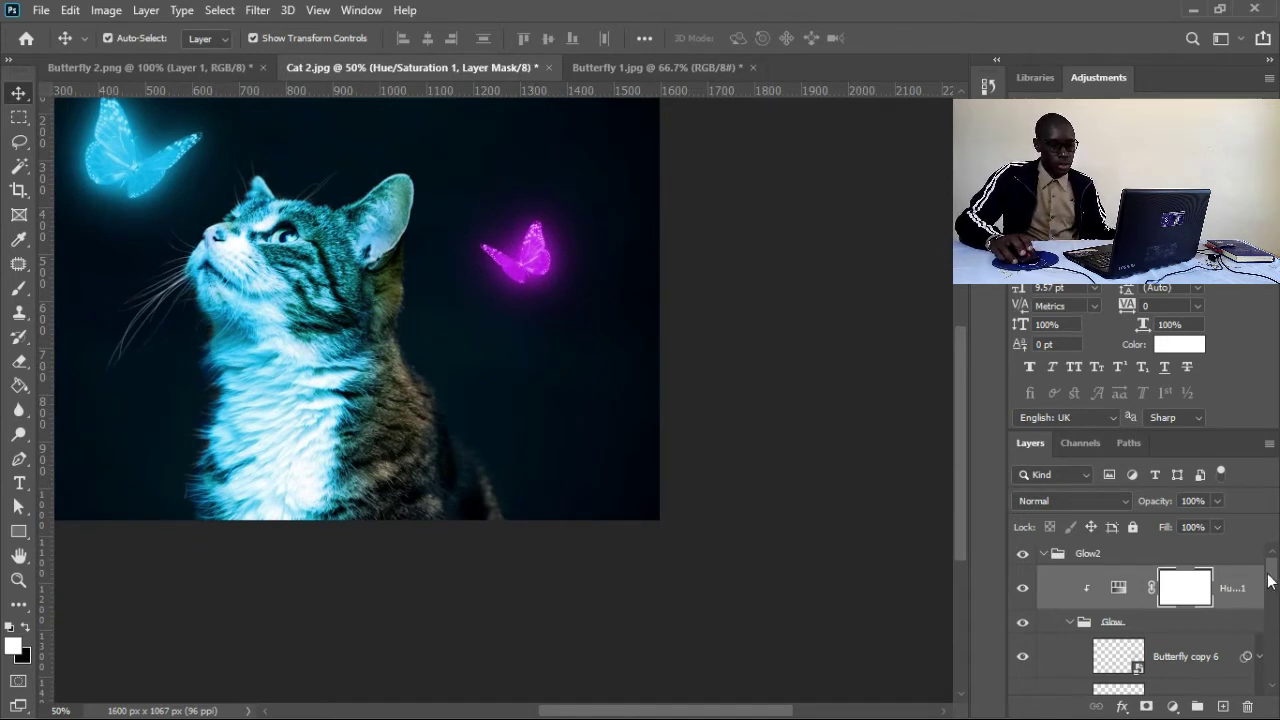
Add a new empty layer named 'Highlight1' above the Highlights layer.
{"action": "scroll", "coordinate": [1272, 578], "scroll_direction": "down", "scroll_amount": 2}
{"action": "scroll", "coordinate": [1265, 570], "scroll_direction": "up", "scroll_amount": 2}
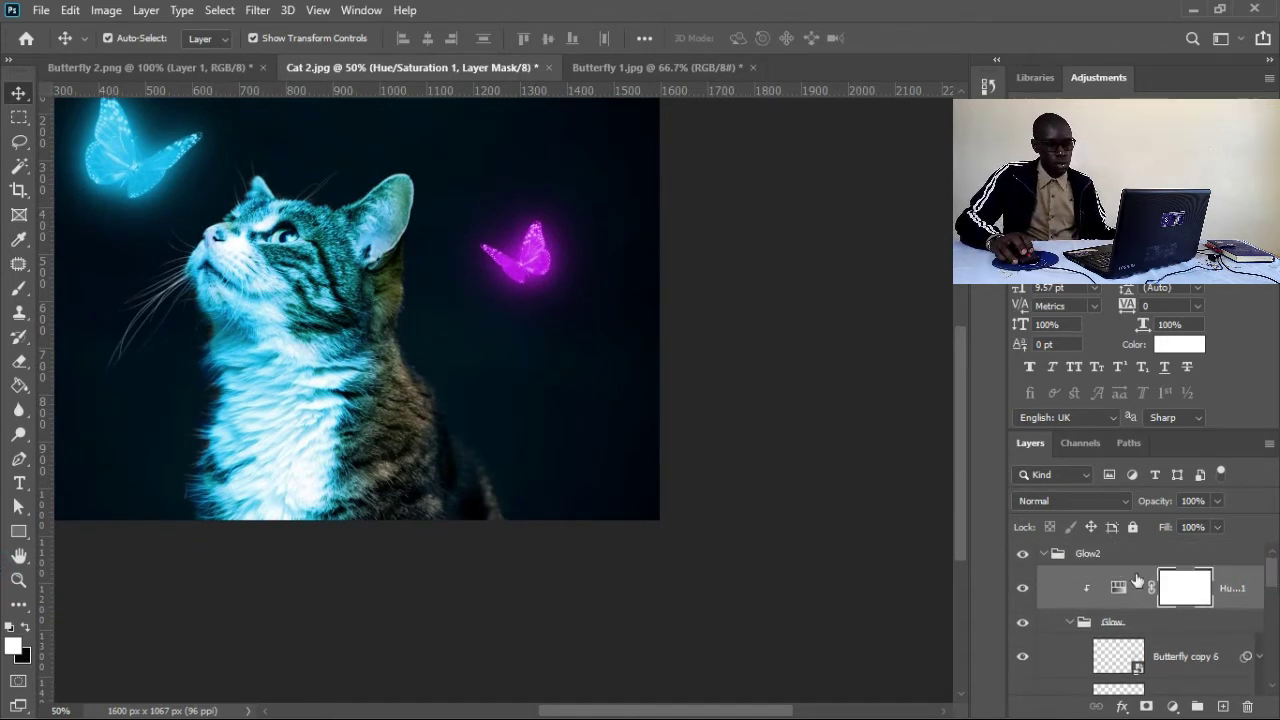
{"action": "left_click", "coordinate": [1052, 555]}
{"action": "scroll", "coordinate": [1241, 612], "scroll_direction": "down", "scroll_amount": 5}
{"action": "scroll", "coordinate": [1272, 600], "scroll_direction": "down", "scroll_amount": 2}
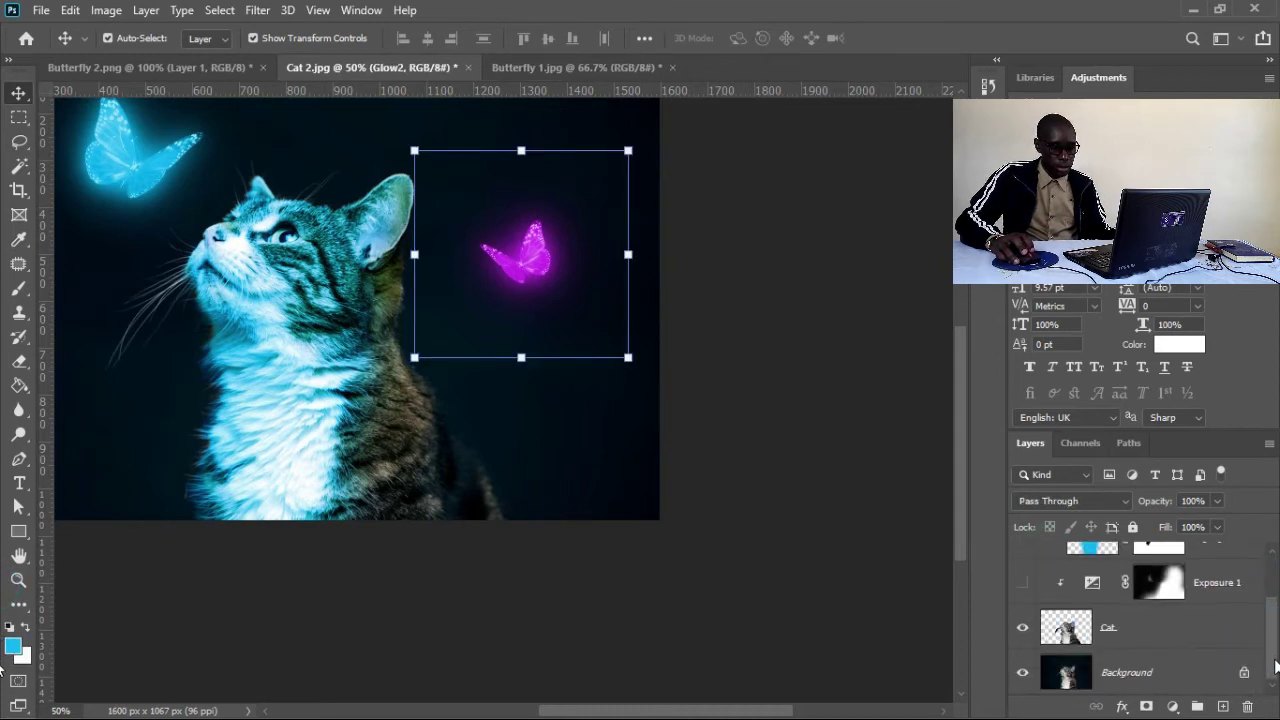
{"action": "scroll", "coordinate": [1268, 652], "scroll_direction": "up", "scroll_amount": 1}
{"action": "left_click", "coordinate": [1226, 586]}
{"action": "left_click", "coordinate": [1222, 707]}
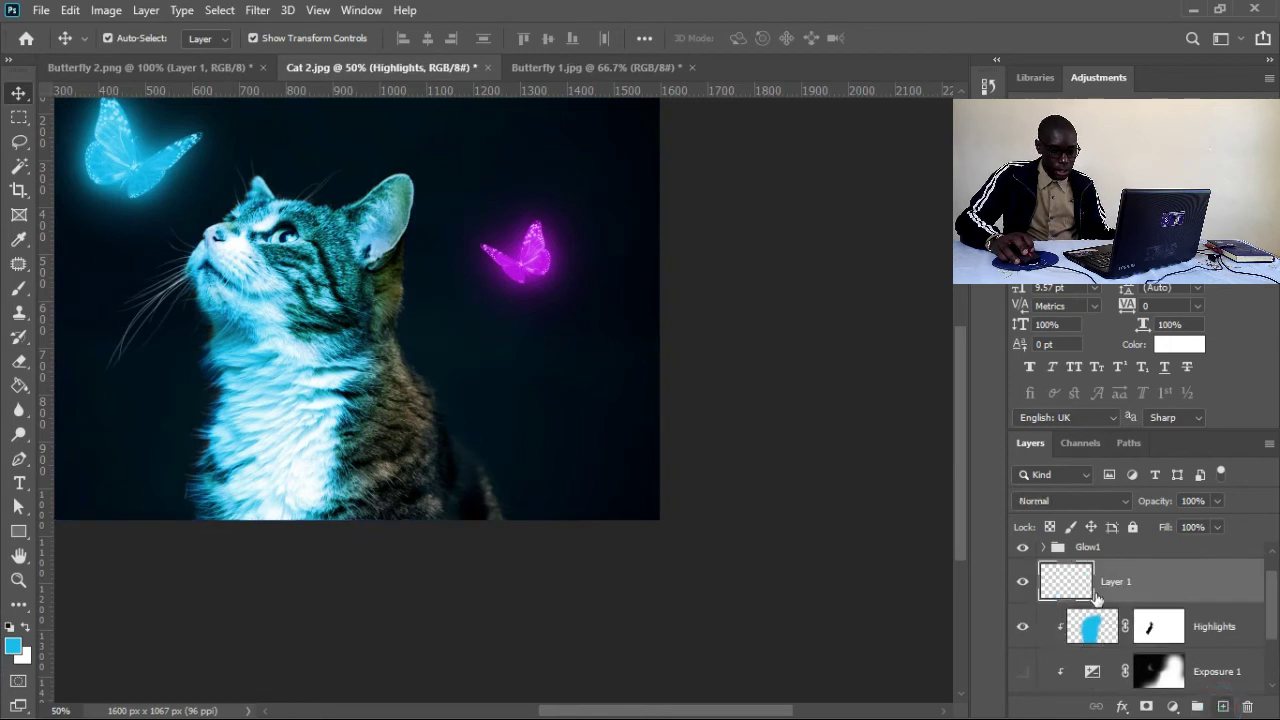
{"action": "double_click", "coordinate": [1110, 580]}
{"action": "type", "text": "Highlight1"}
{"action": "key", "text": "Return"}
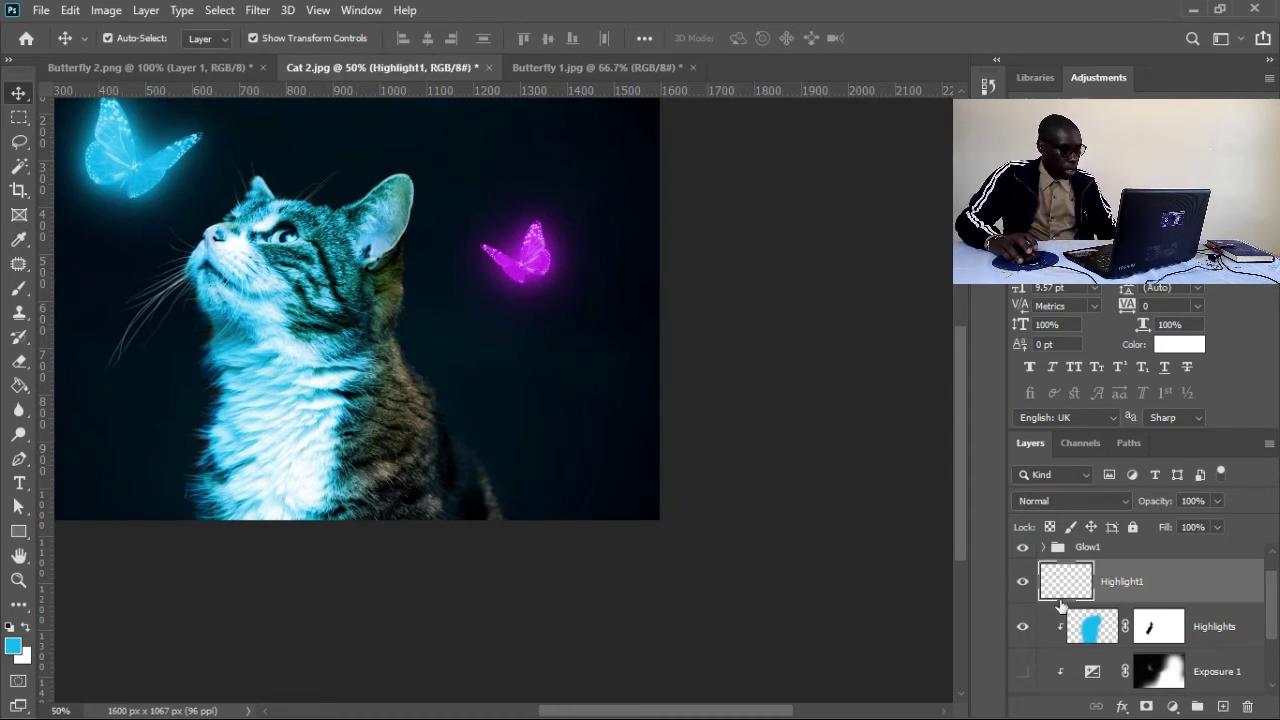
Paint butterfly-sampled magenta with a 283 px soft brush over the cat's neck and right side, clipped to Highlights.
{"action": "key", "text": "b"}
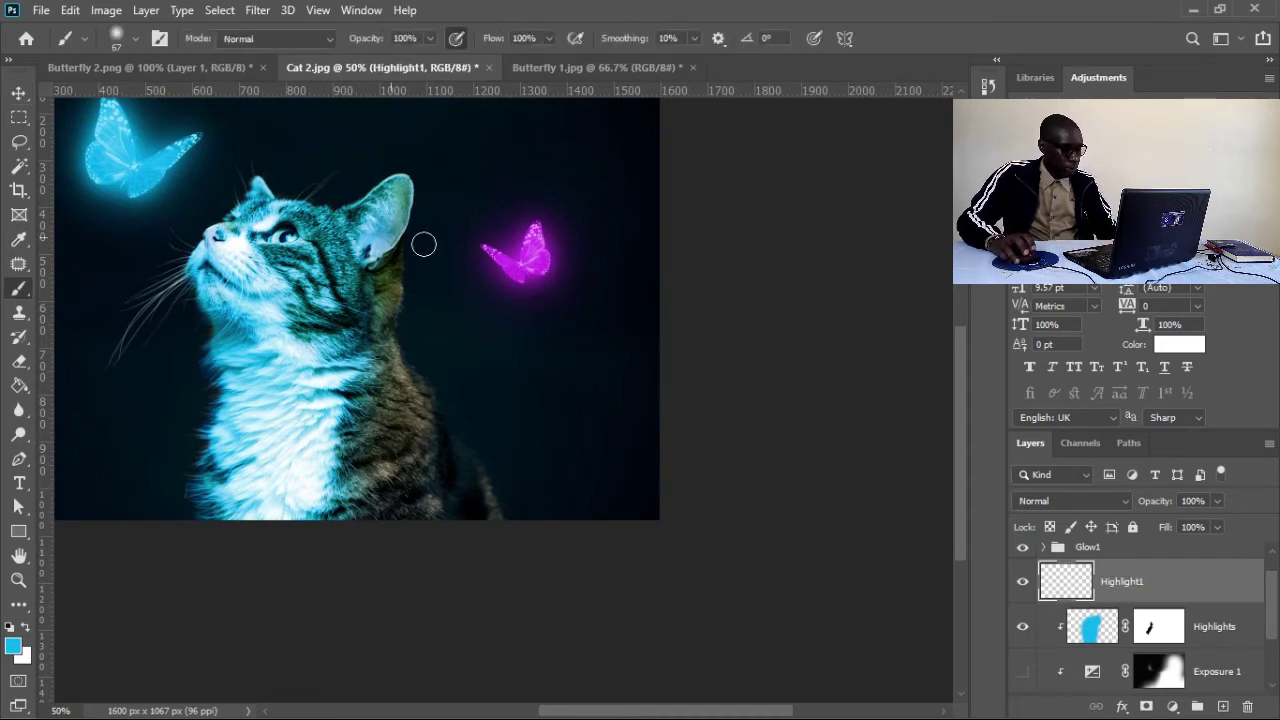
{"action": "left_click", "coordinate": [502, 266], "text": "alt"}
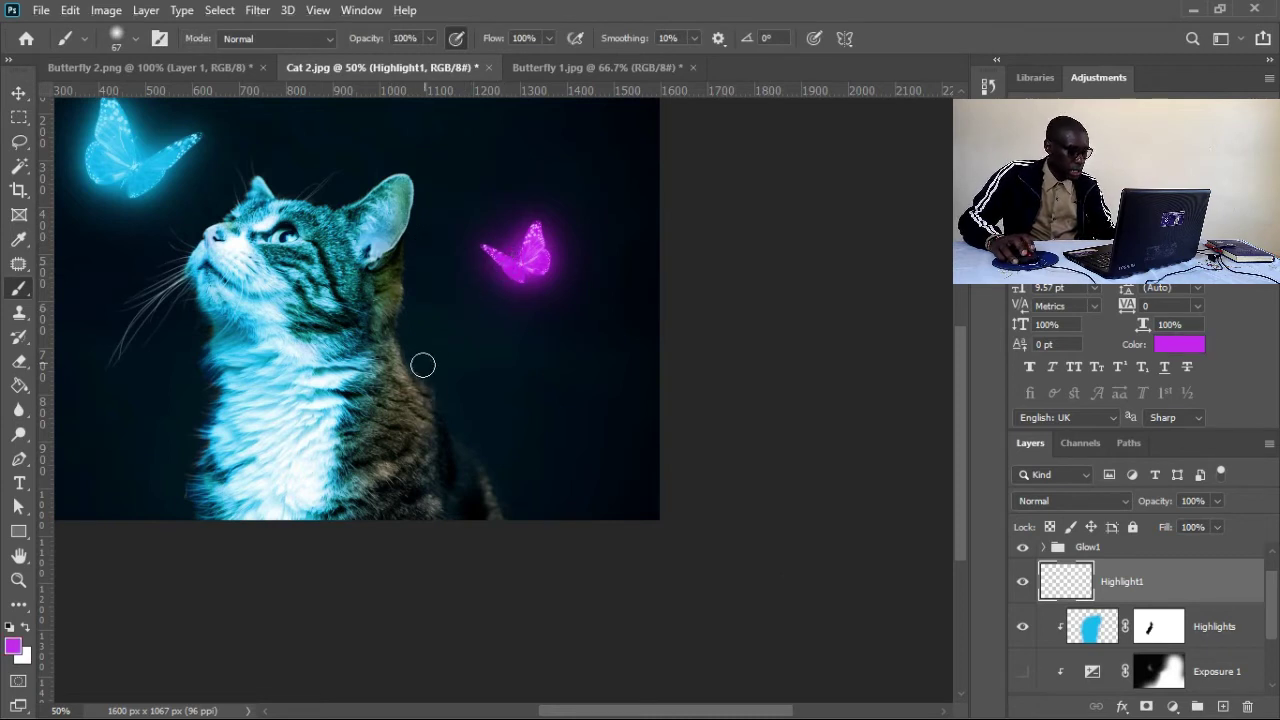
{"action": "left_click_drag", "start_coordinate": [437, 381], "coordinate": [437, 381]}
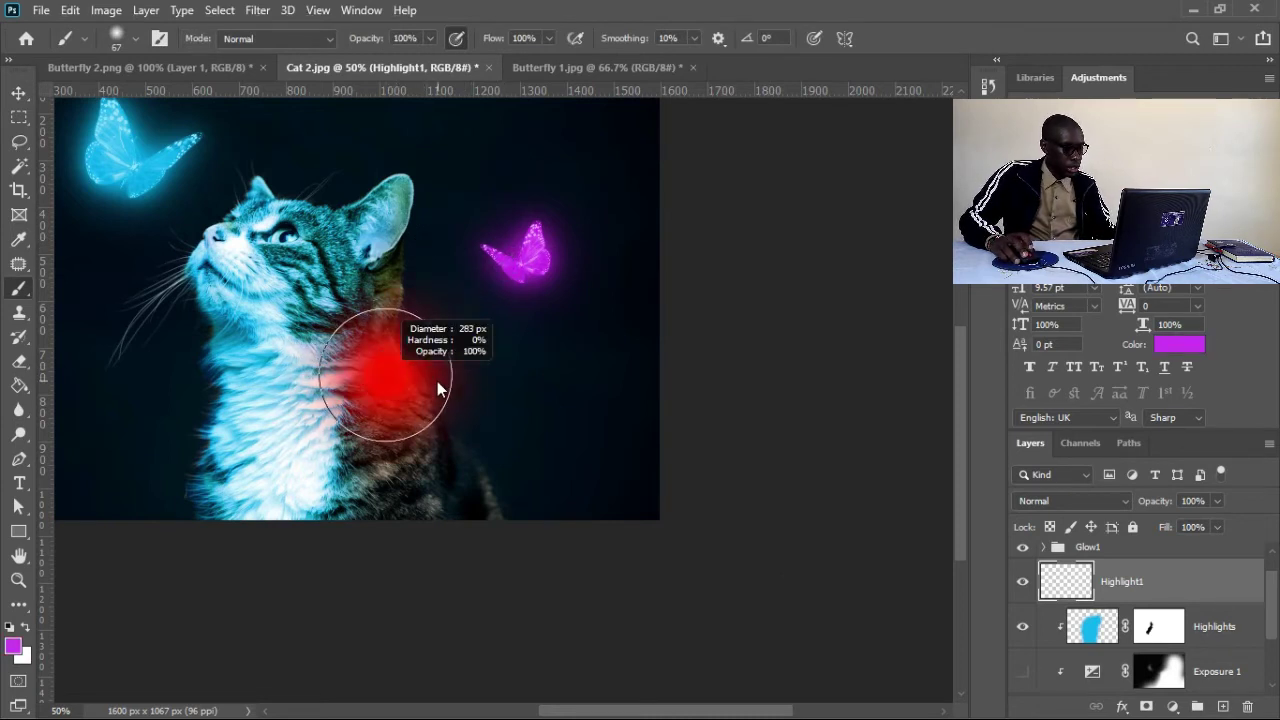
{"action": "mouse_move", "coordinate": [421, 235]}
{"action": "left_mouse_down"}
{"action": "mouse_move", "coordinate": [412, 340]}
{"action": "mouse_move", "coordinate": [433, 446]}
{"action": "mouse_move", "coordinate": [393, 428]}
{"action": "left_mouse_up"}
{"action": "mouse_move", "coordinate": [390, 537]}
{"action": "left_mouse_down"}
{"action": "mouse_move", "coordinate": [462, 557]}
{"action": "mouse_move", "coordinate": [466, 521]}
{"action": "mouse_move", "coordinate": [495, 562]}
{"action": "mouse_move", "coordinate": [413, 510]}
{"action": "mouse_move", "coordinate": [358, 510]}
{"action": "mouse_move", "coordinate": [366, 518]}
{"action": "mouse_move", "coordinate": [384, 408]}
{"action": "mouse_move", "coordinate": [381, 337]}
{"action": "mouse_move", "coordinate": [401, 388]}
{"action": "mouse_move", "coordinate": [395, 331]}
{"action": "mouse_move", "coordinate": [514, 511]}
{"action": "mouse_move", "coordinate": [586, 537]}
{"action": "left_mouse_up"}
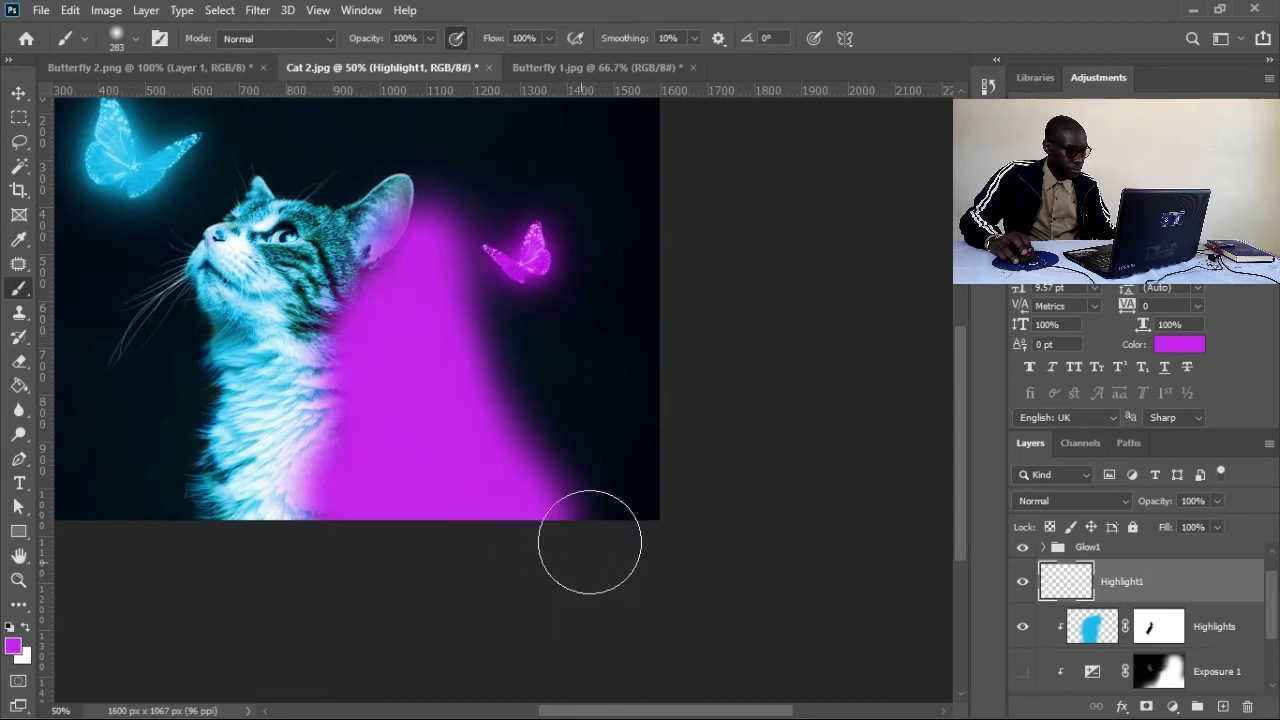
{"action": "left_click", "coordinate": [1218, 597], "text": "alt"}
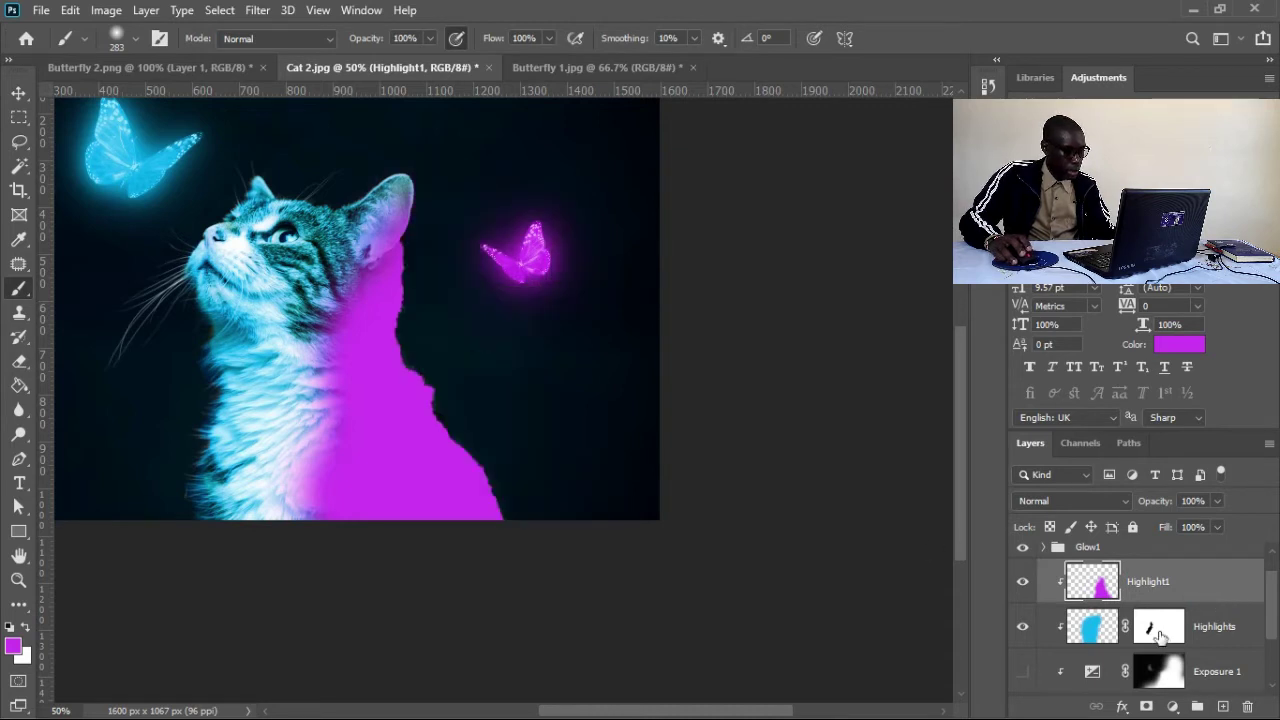
{"action": "left_click", "coordinate": [1092, 507]}
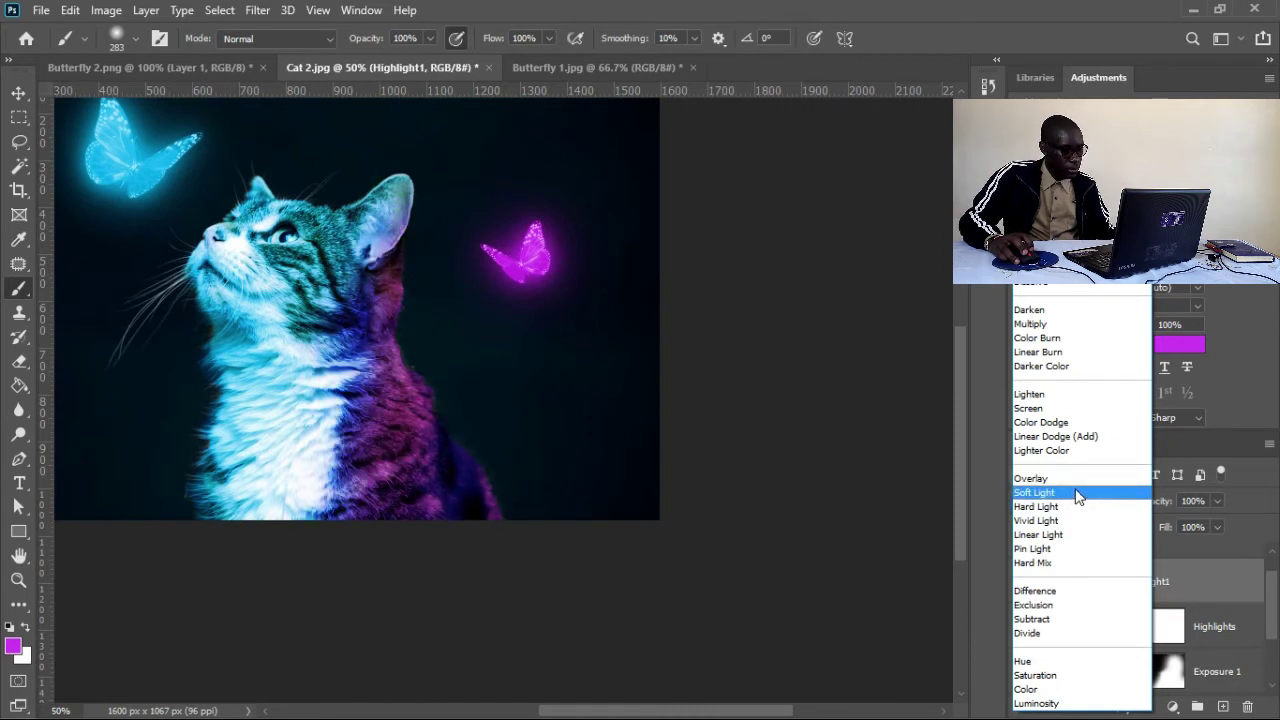
Set Highlight1 to Overlay and add magenta glow along the cat's lower edge and neck.
{"action": "left_click", "coordinate": [1077, 480]}
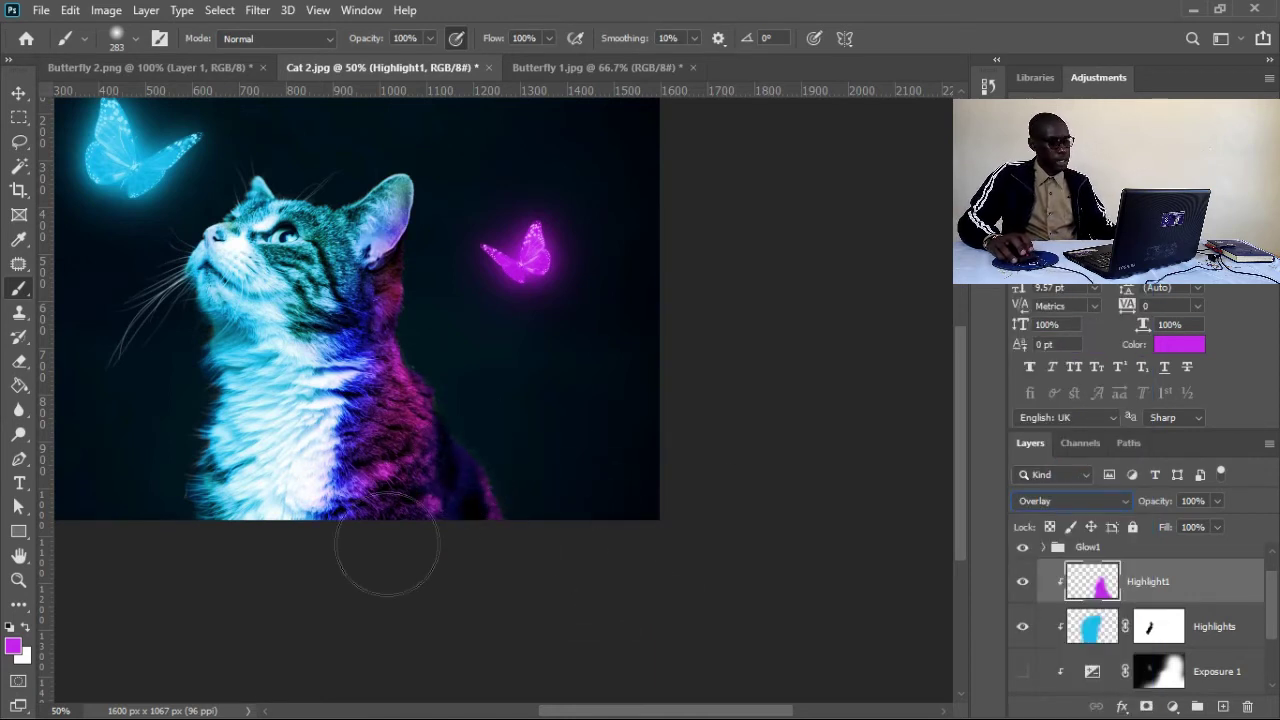
{"action": "left_click", "coordinate": [508, 510]}
{"action": "mouse_move", "coordinate": [468, 392]}
{"action": "left_mouse_down"}
{"action": "mouse_move", "coordinate": [437, 263]}
{"action": "mouse_move", "coordinate": [438, 372]}
{"action": "left_mouse_up"}
Add a layer mask to Highlight1 and paint out the glow on the ear with a 103 px black brush.
{"action": "key", "text": "x"}
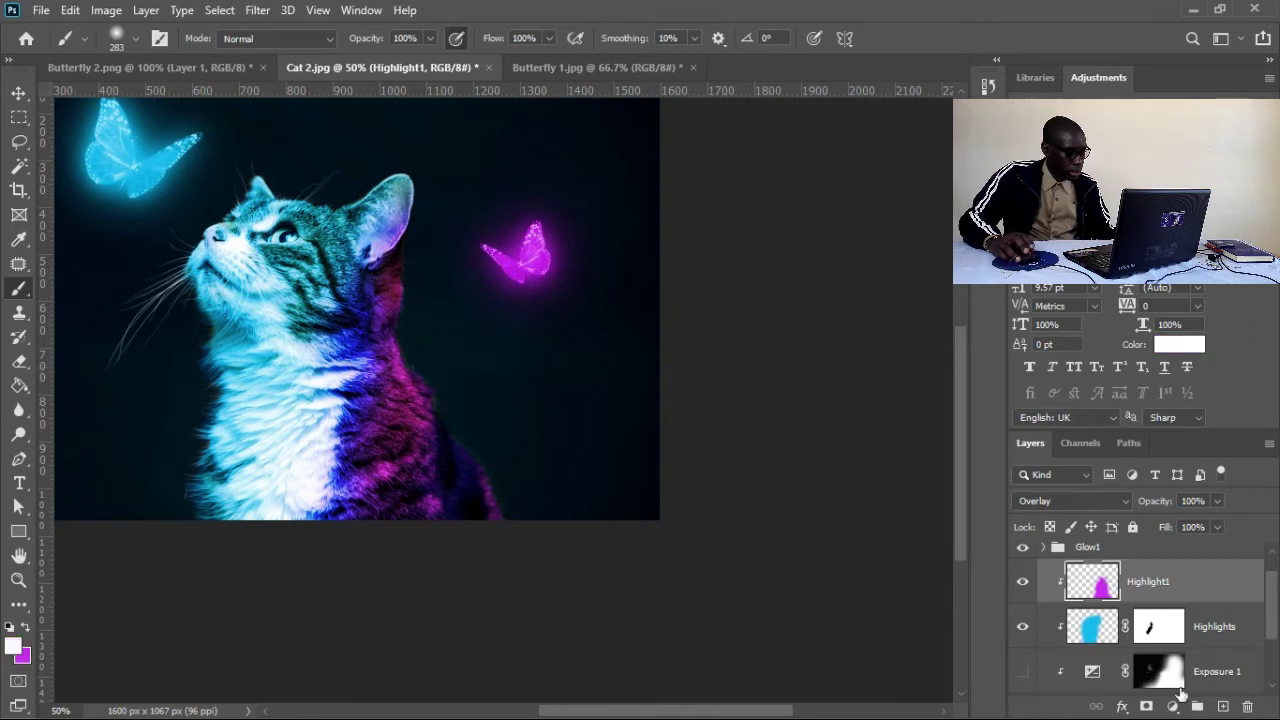
{"action": "left_click", "coordinate": [1146, 707]}
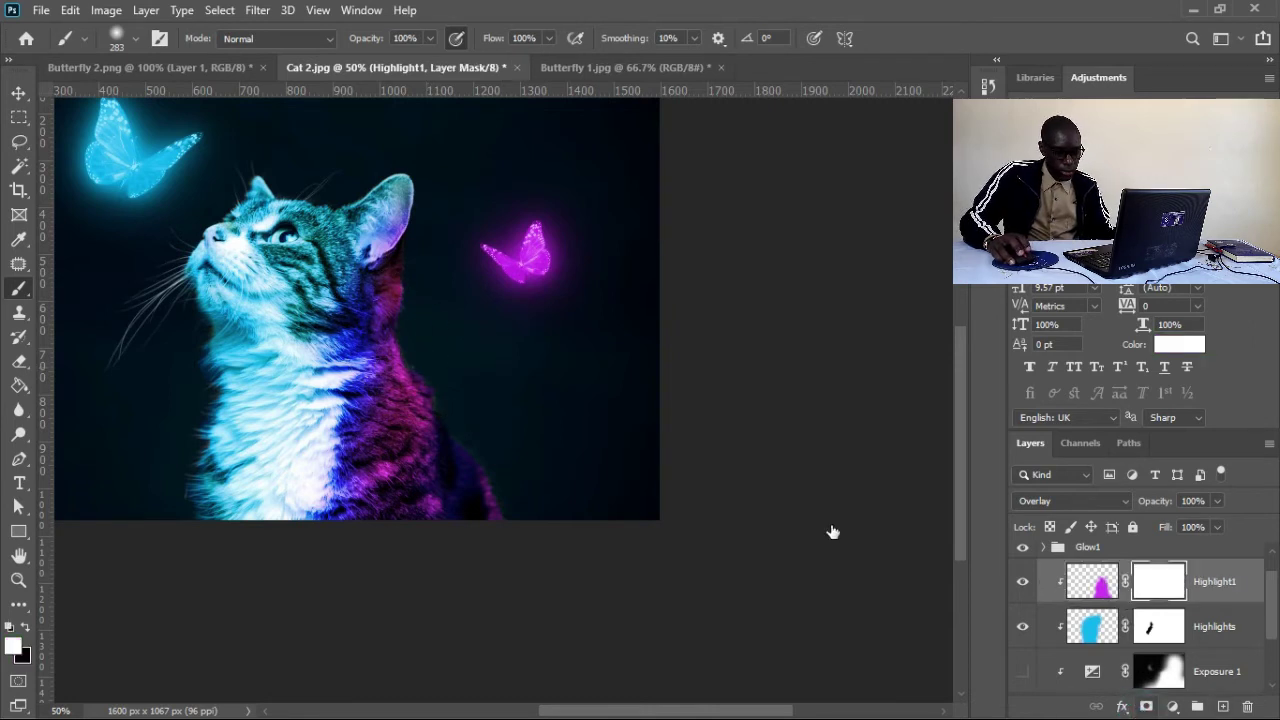
{"action": "key", "text": "x"}
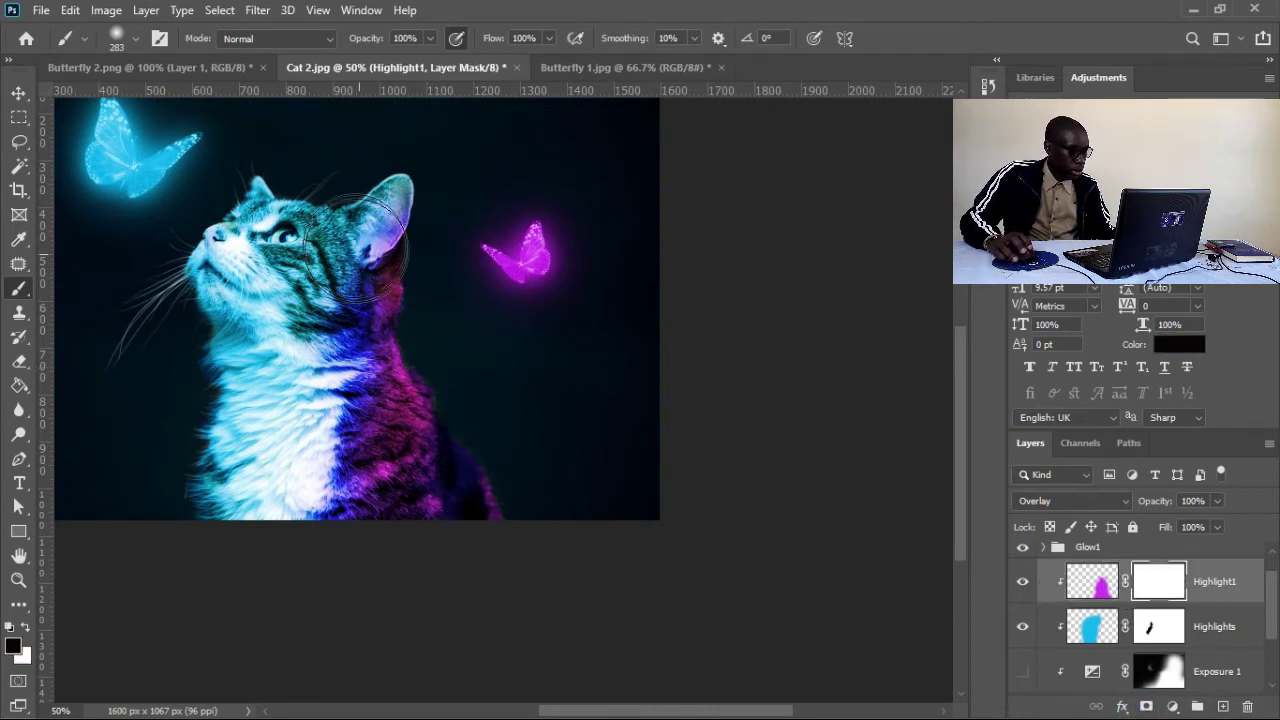
{"action": "left_click_drag", "start_coordinate": [324, 236], "coordinate": [305, 236]}
{"action": "left_click_drag", "start_coordinate": [392, 203], "coordinate": [375, 237]}
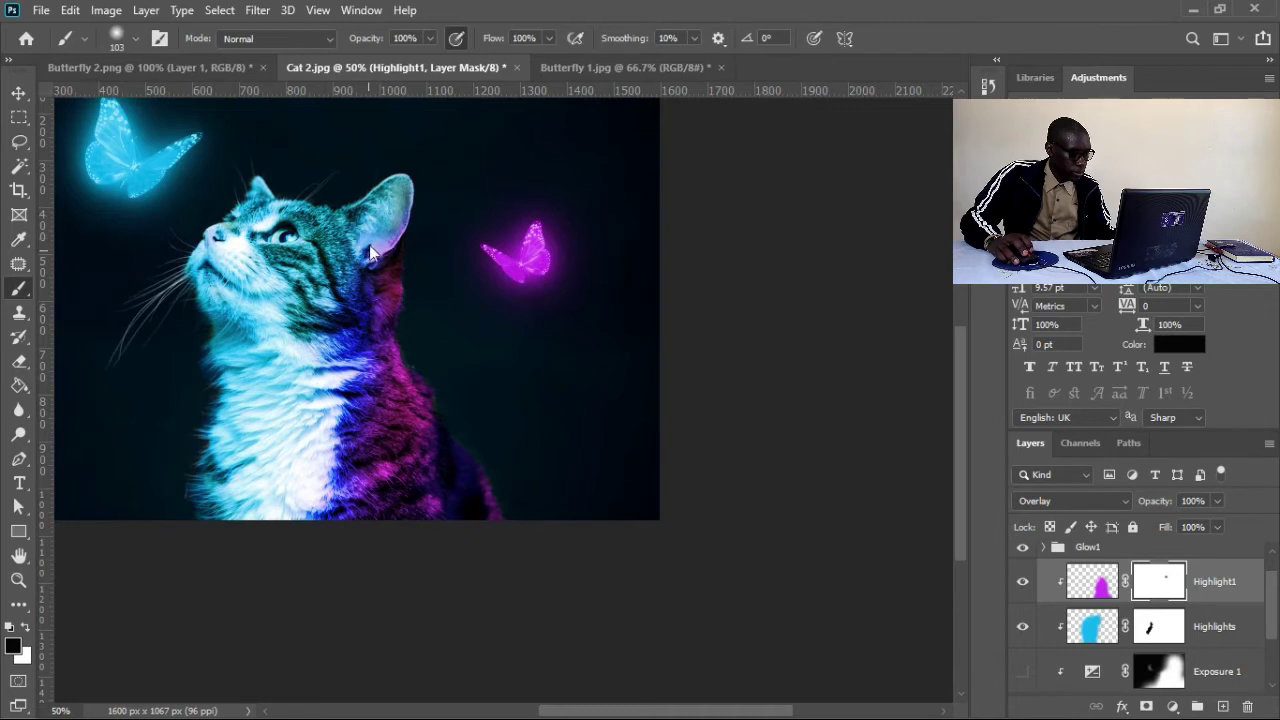
{"action": "mouse_move", "coordinate": [383, 225]}
{"action": "left_mouse_down"}
{"action": "mouse_move", "coordinate": [408, 188]}
{"action": "mouse_move", "coordinate": [393, 229]}
{"action": "left_mouse_up"}
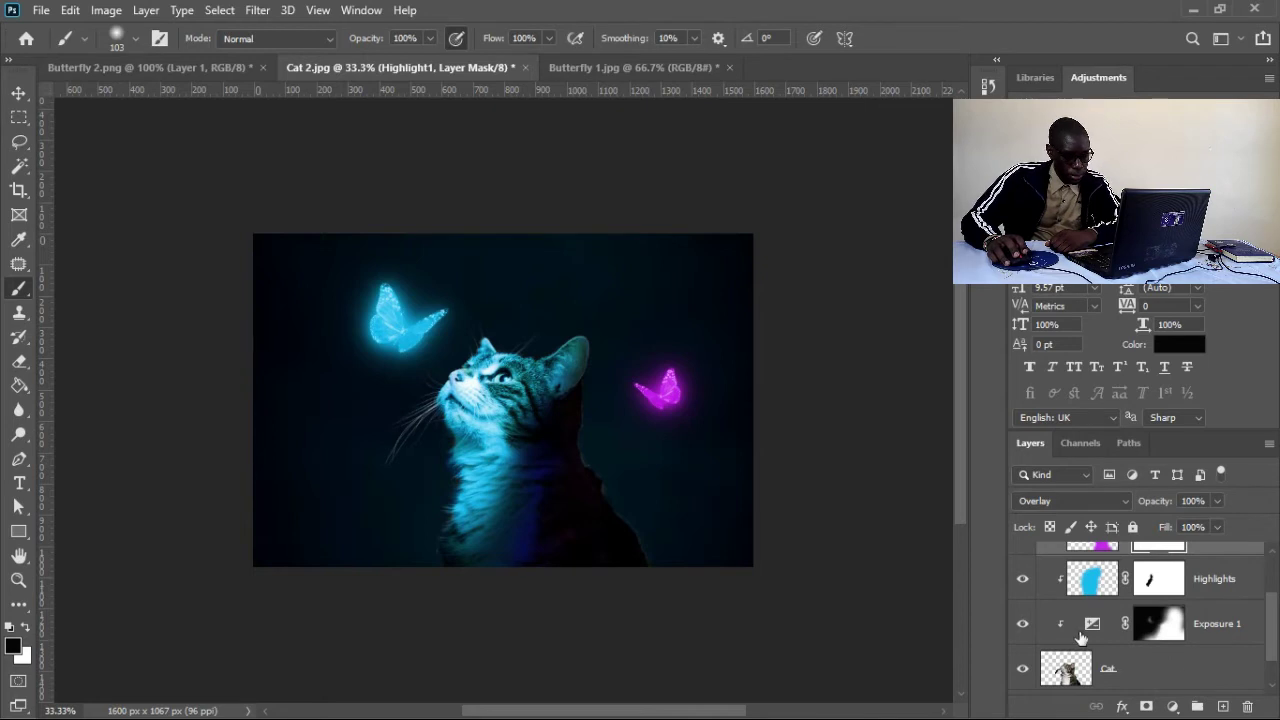
Hide Exposure 1 and lower Highlight1's opacity to 81%.
{"action": "left_click", "coordinate": [1022, 623]}
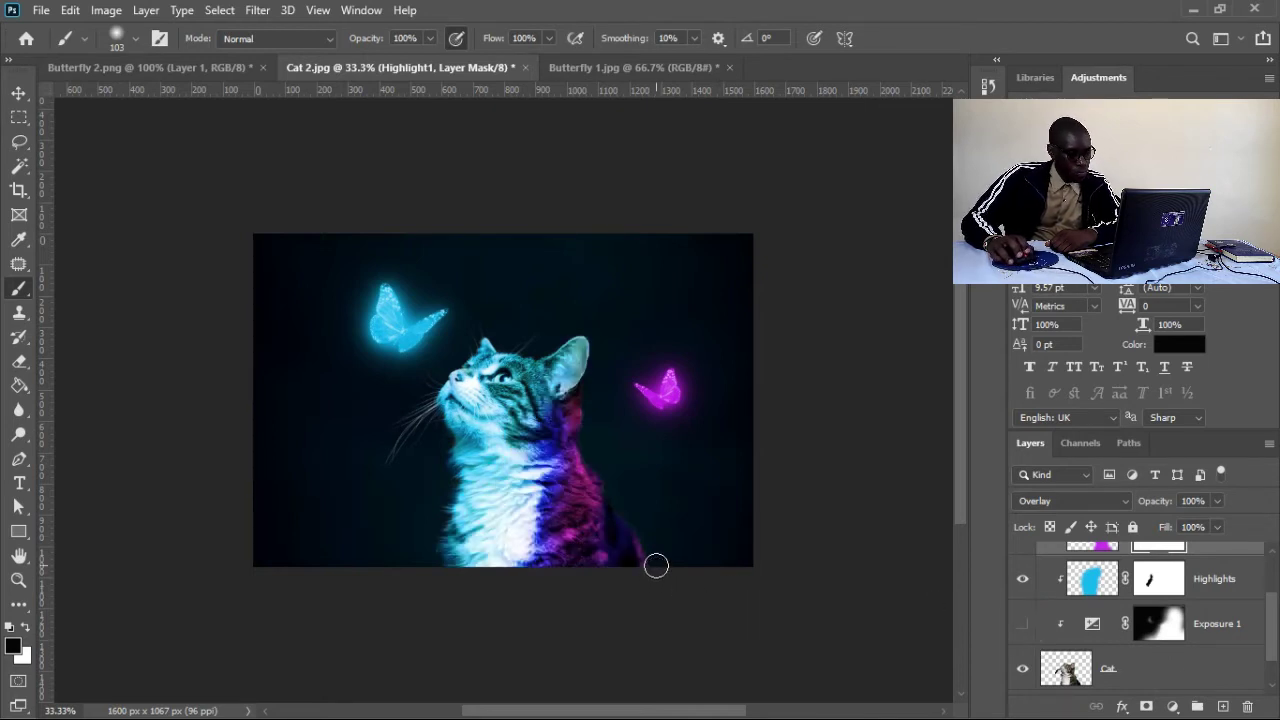
{"action": "scroll", "coordinate": [1268, 614], "scroll_direction": "up", "scroll_amount": 1}
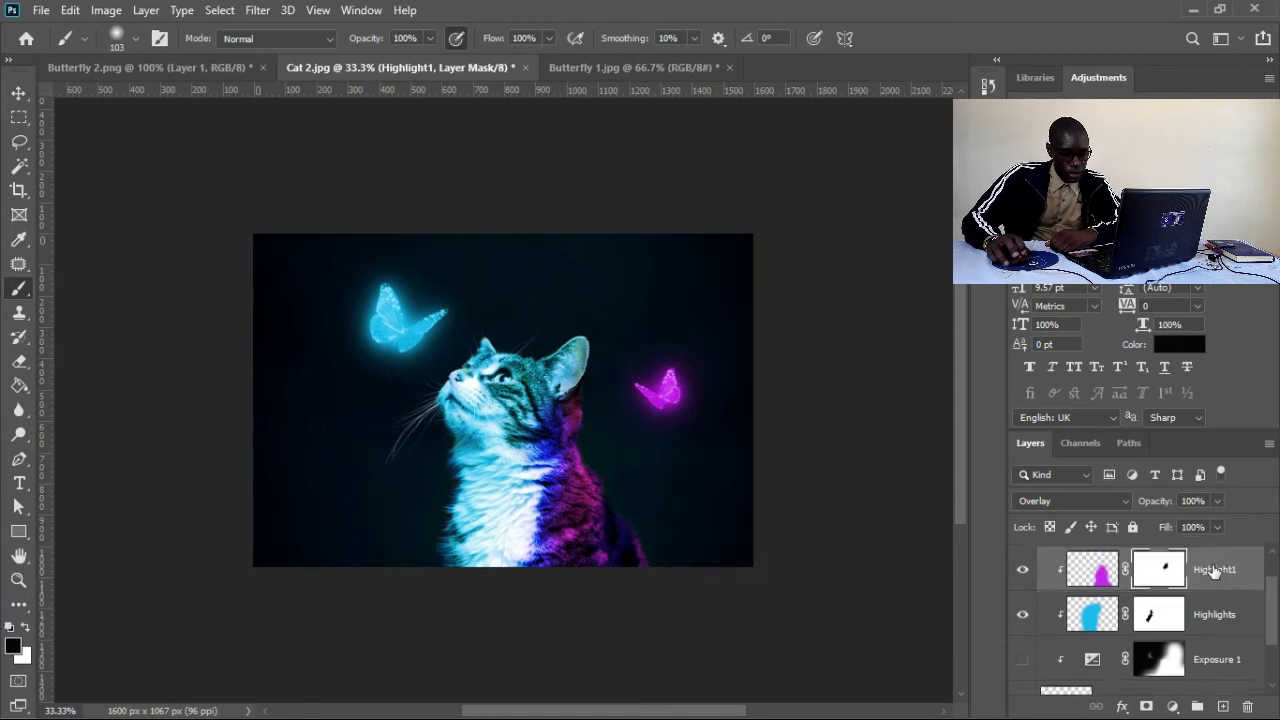
{"action": "left_click_drag", "start_coordinate": [1158, 506], "coordinate": [1152, 507]}
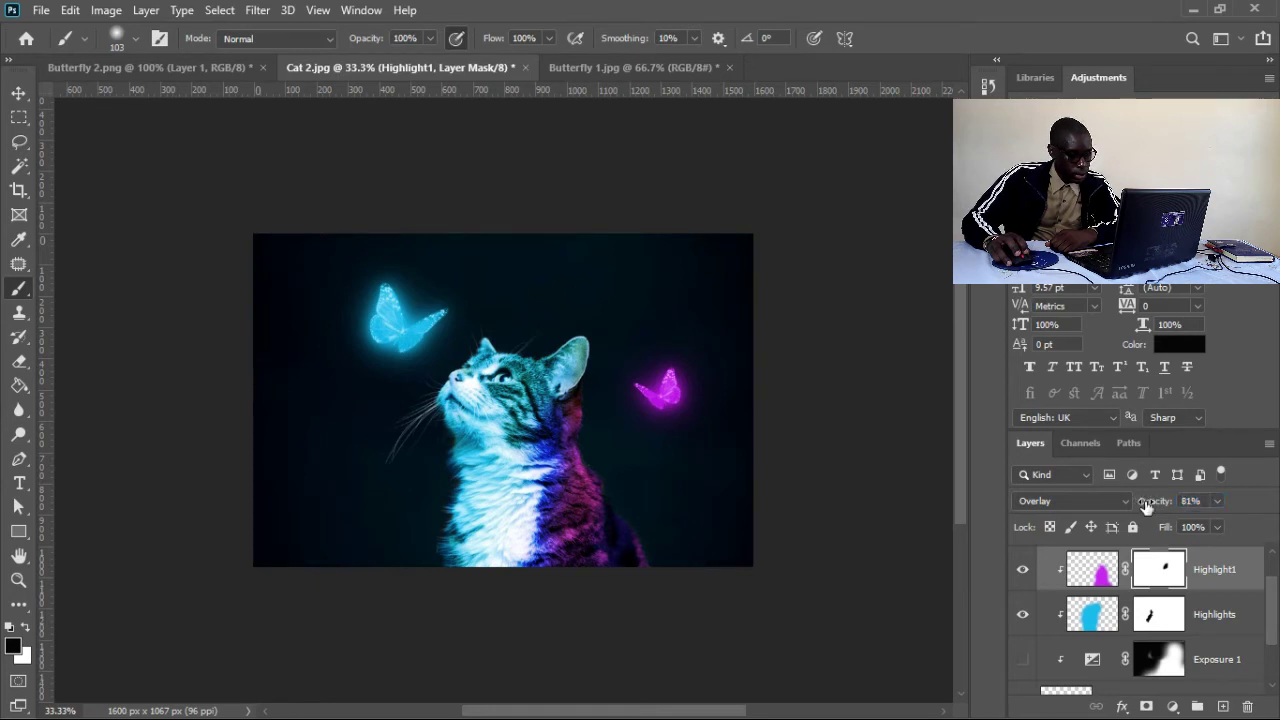
Zoom into the ear, target Highlight1's mask, and set a 22 px black brush.
{"action": "key", "text": "v"}
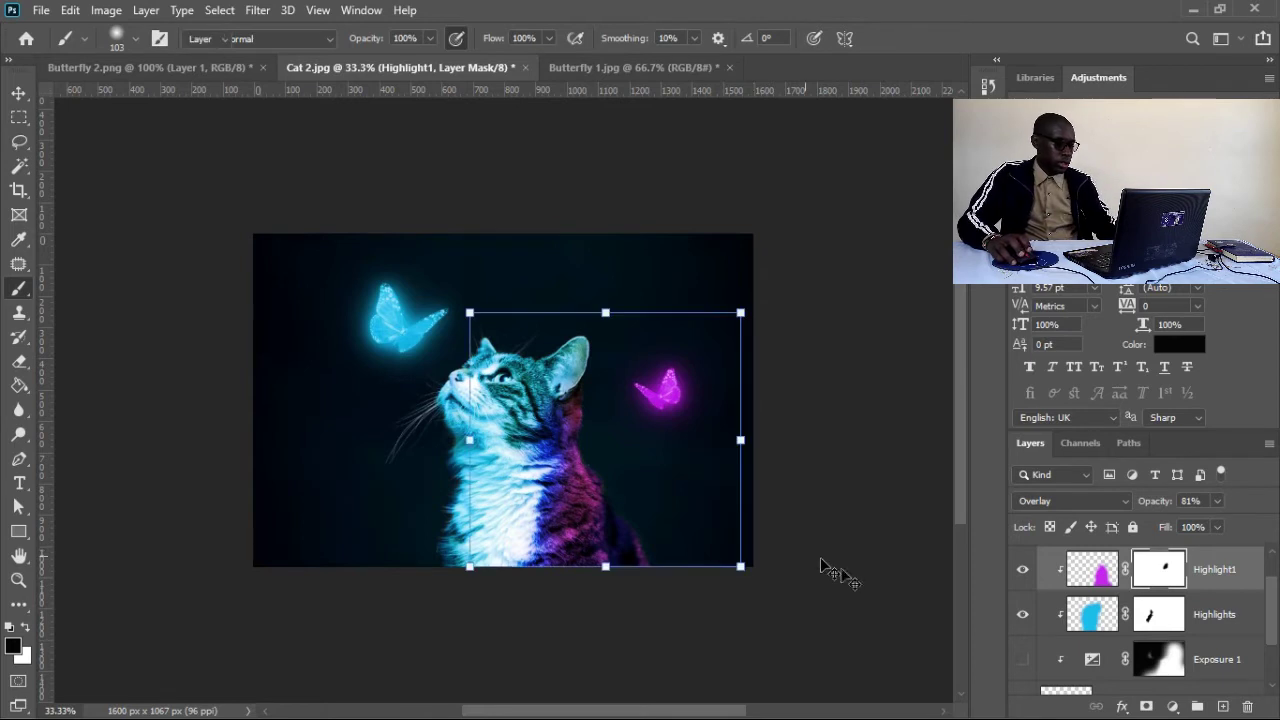
{"action": "left_click", "coordinate": [860, 586]}
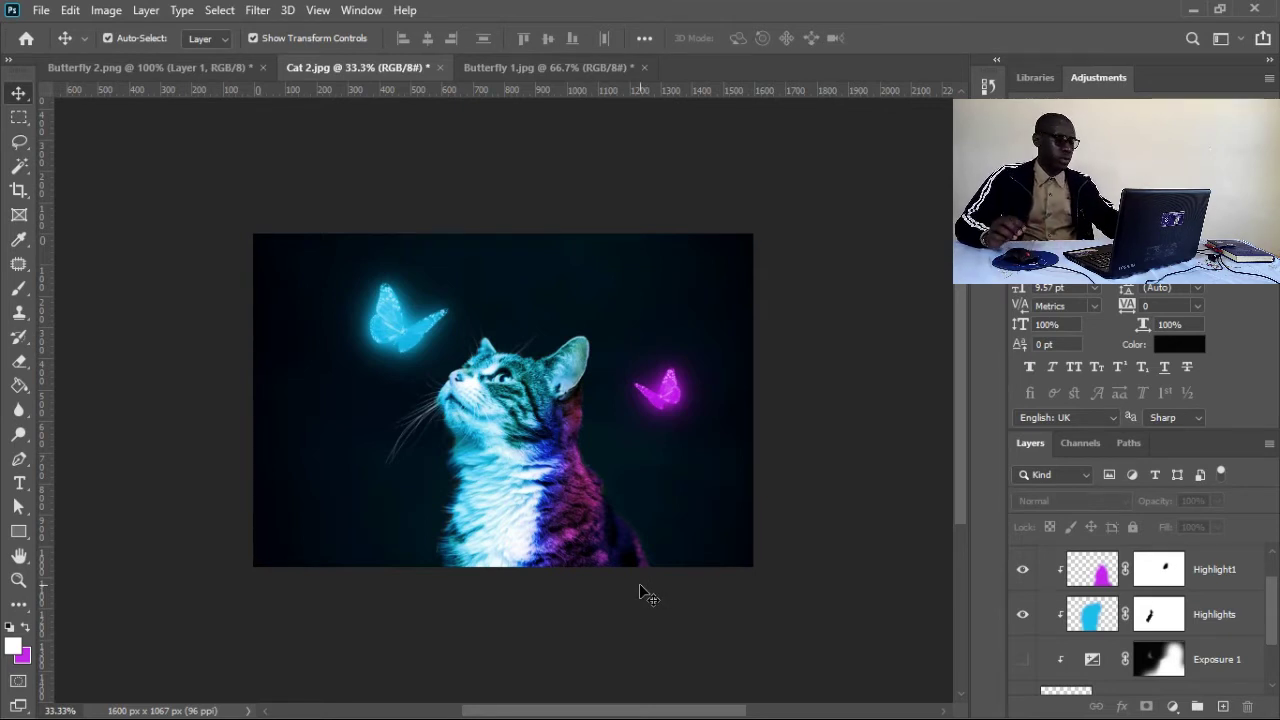
{"action": "key", "text": "ctrl+space"}
{"action": "left_click_drag", "start_coordinate": [661, 427], "coordinate": [758, 457]}
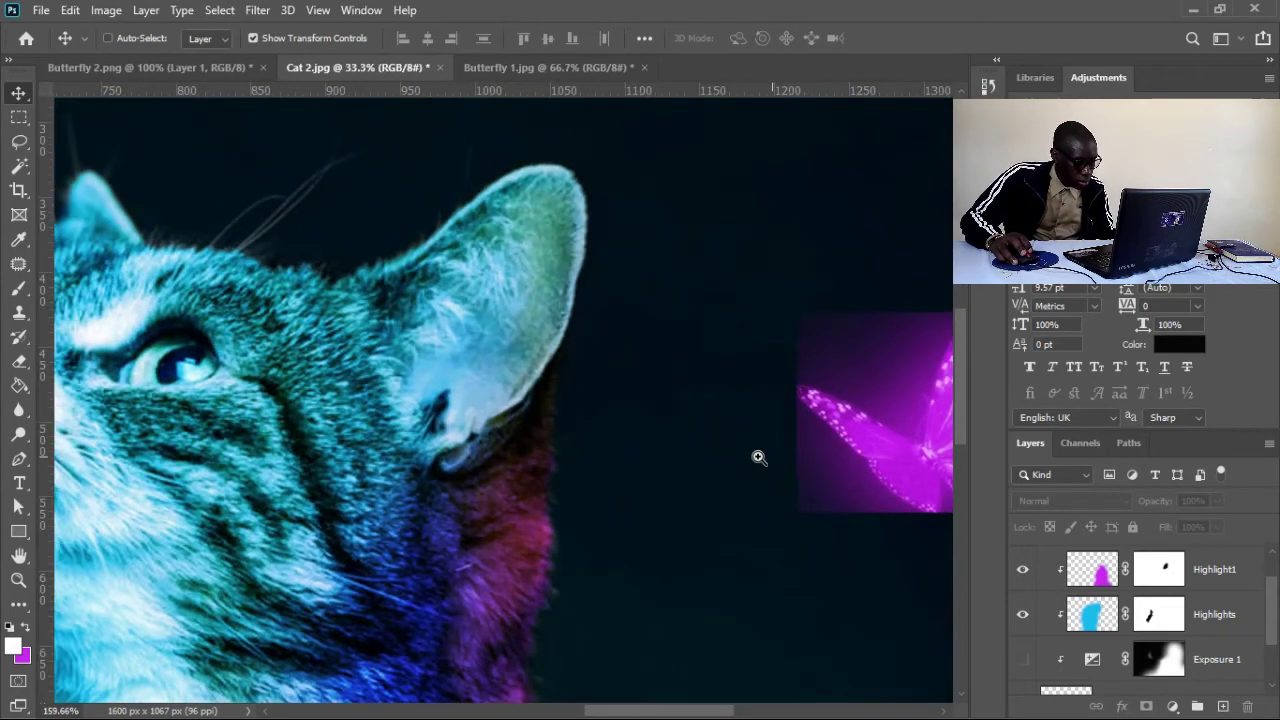
{"action": "left_click", "coordinate": [1094, 571]}
{"action": "left_click", "coordinate": [1175, 571]}
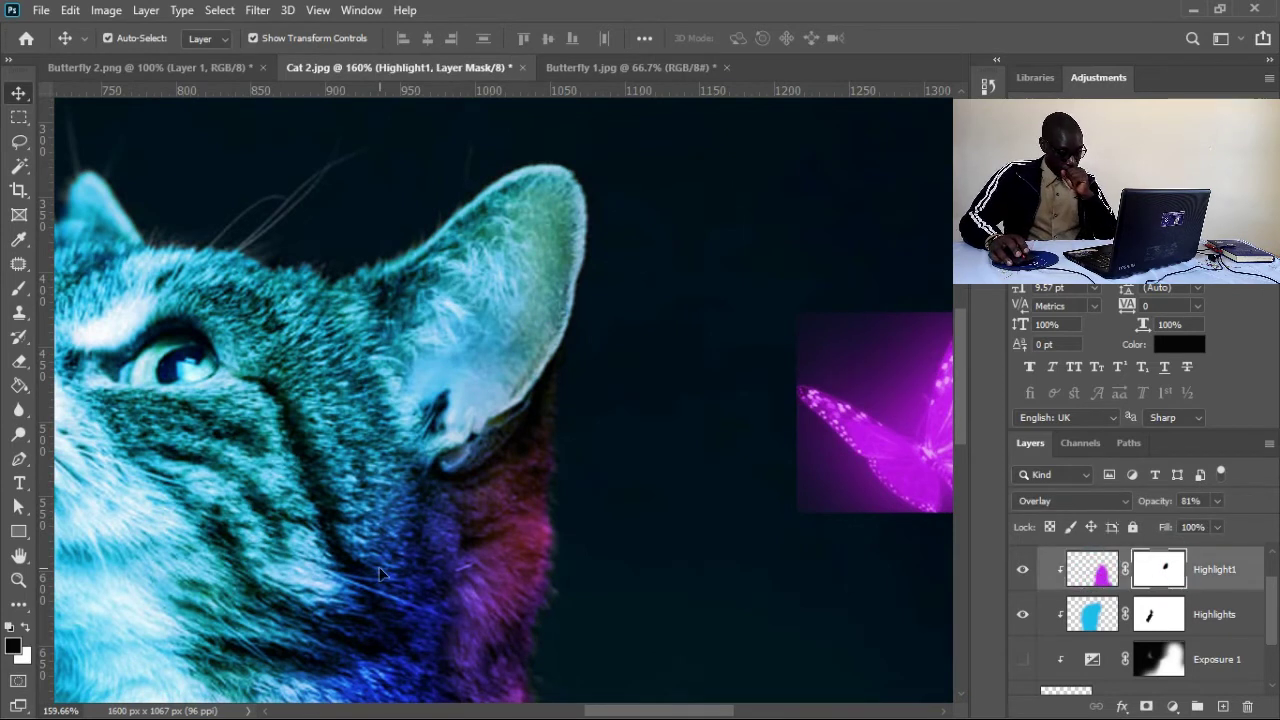
{"action": "key", "text": "x"}
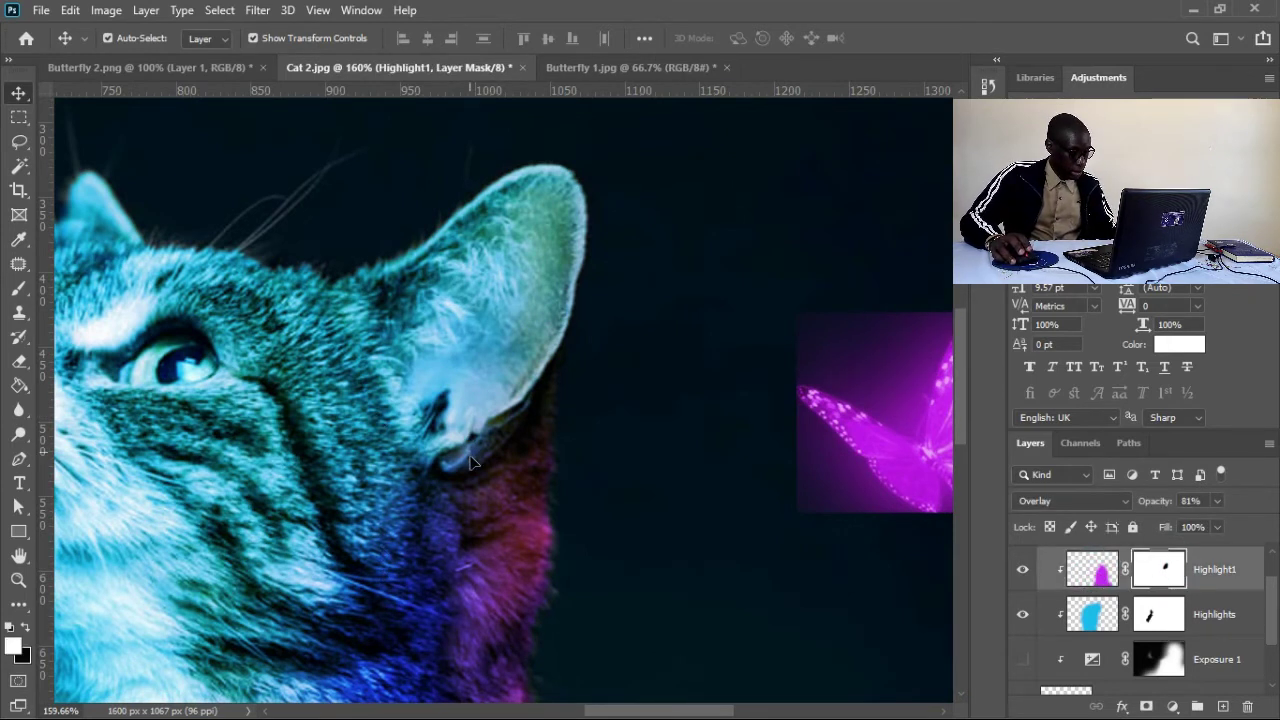
{"action": "key", "text": "b"}
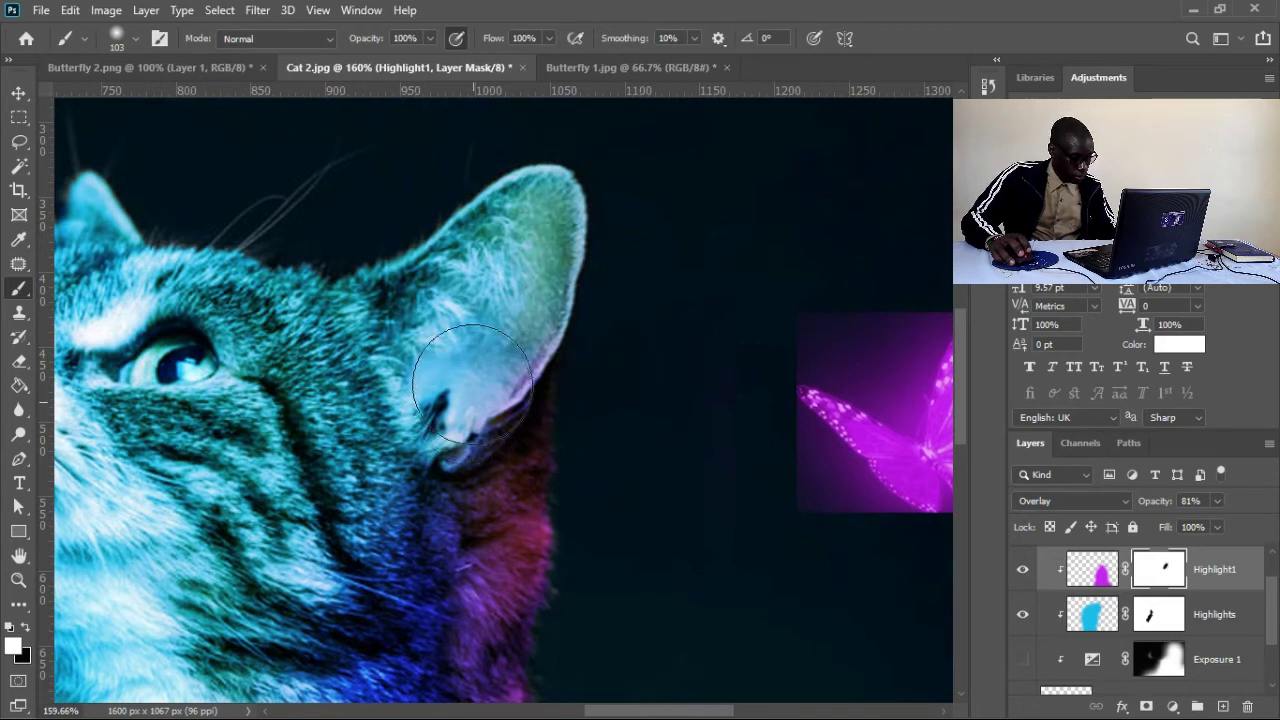
{"action": "key", "text": "x"}
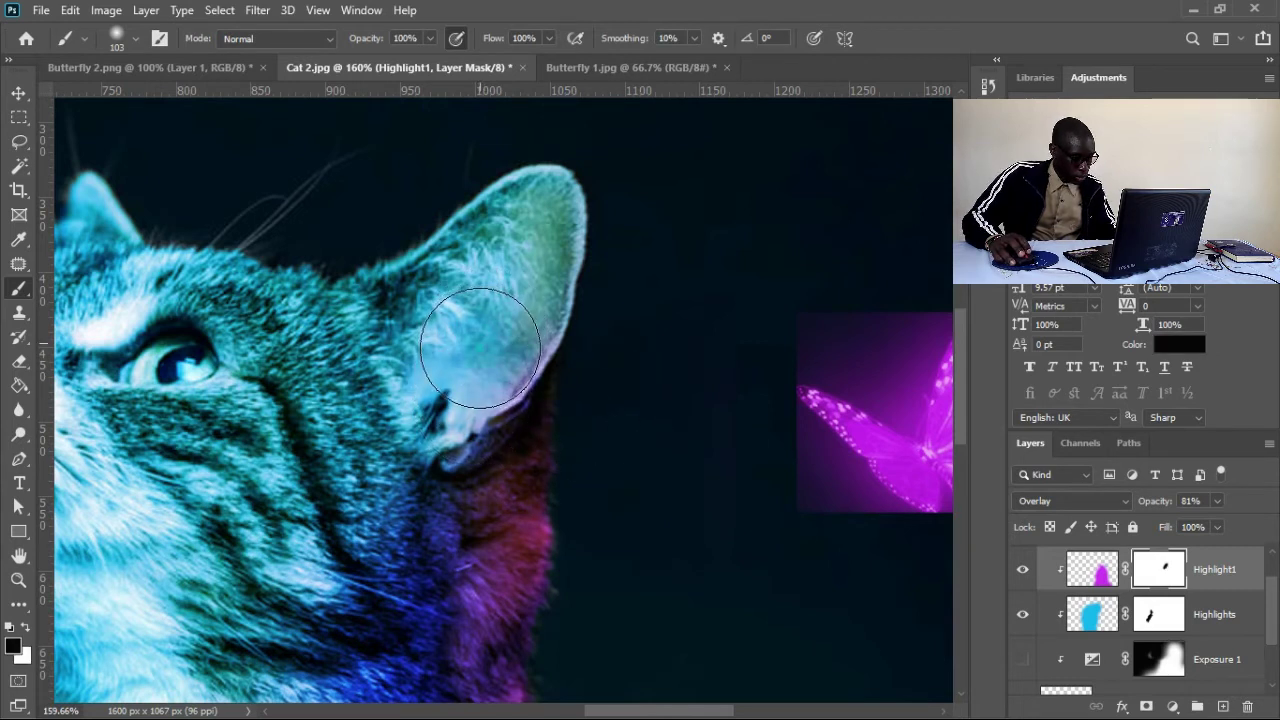
{"action": "left_click_drag", "start_coordinate": [484, 357], "coordinate": [436, 355]}
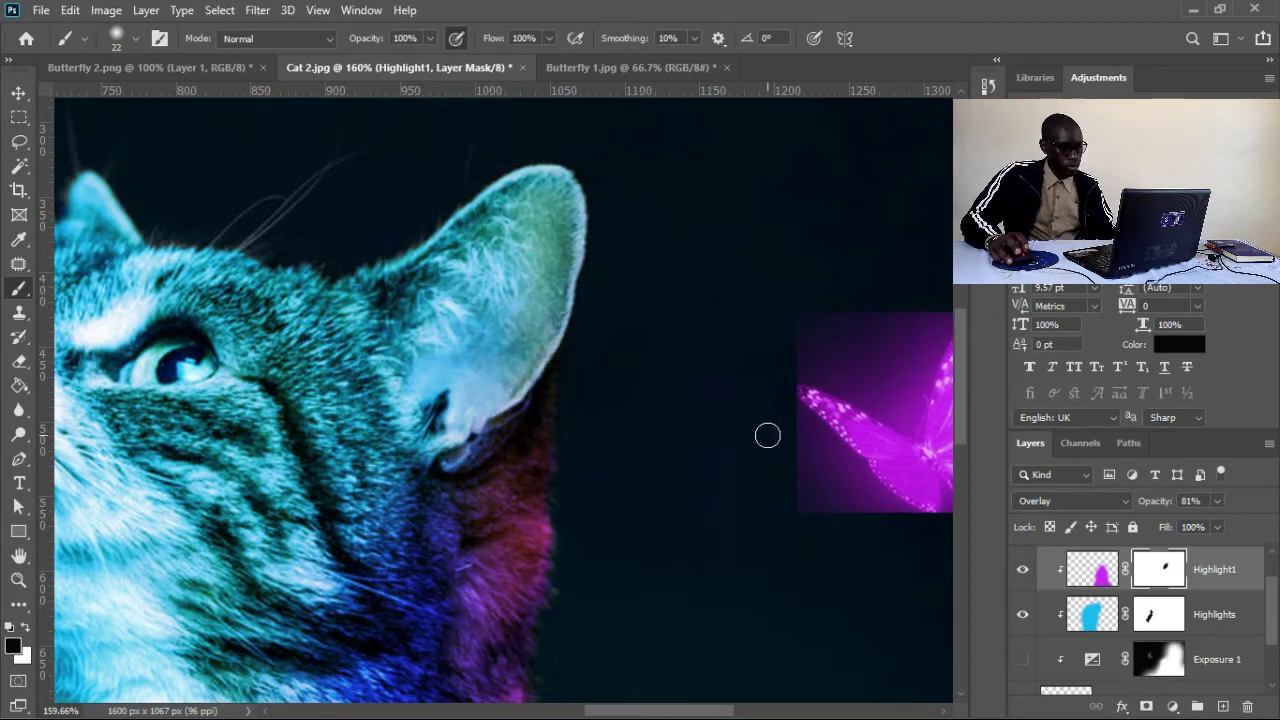
Raise Highlight1's opacity back to 100%.
{"action": "scroll", "coordinate": [770, 443], "scroll_direction": "down", "scroll_amount": 5}
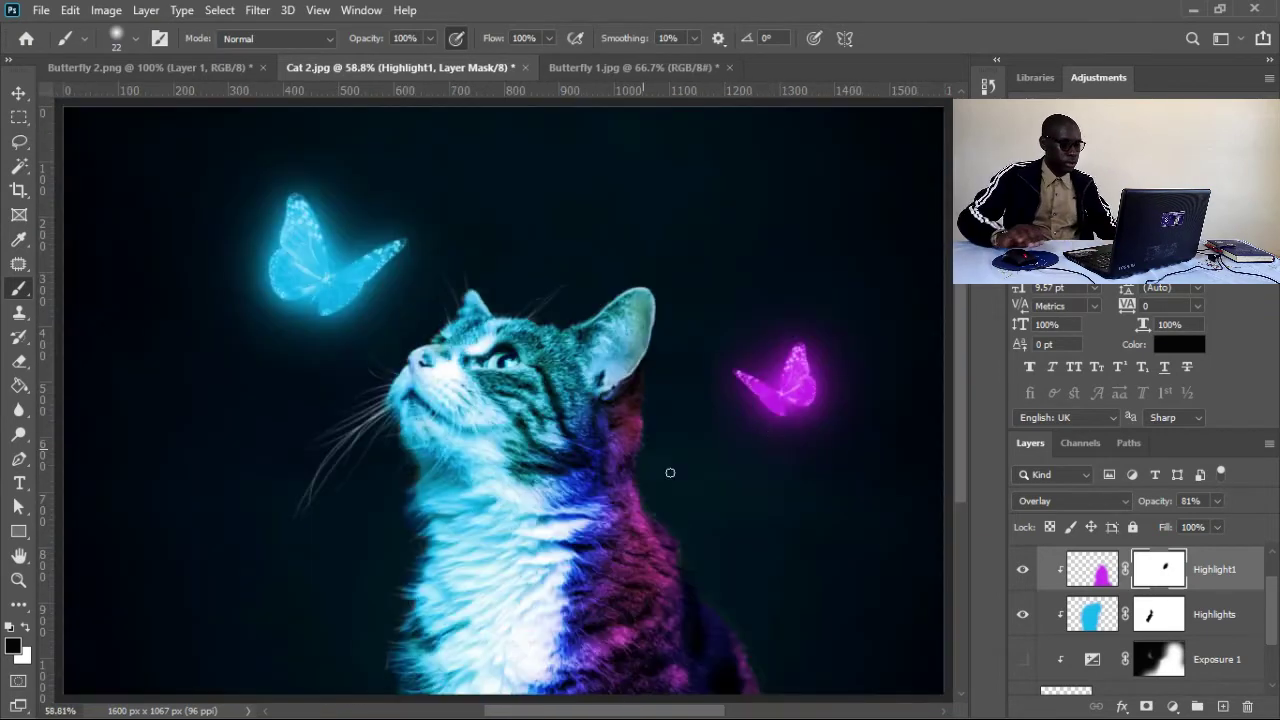
{"action": "left_click_drag", "start_coordinate": [1157, 507], "coordinate": [1253, 511]}
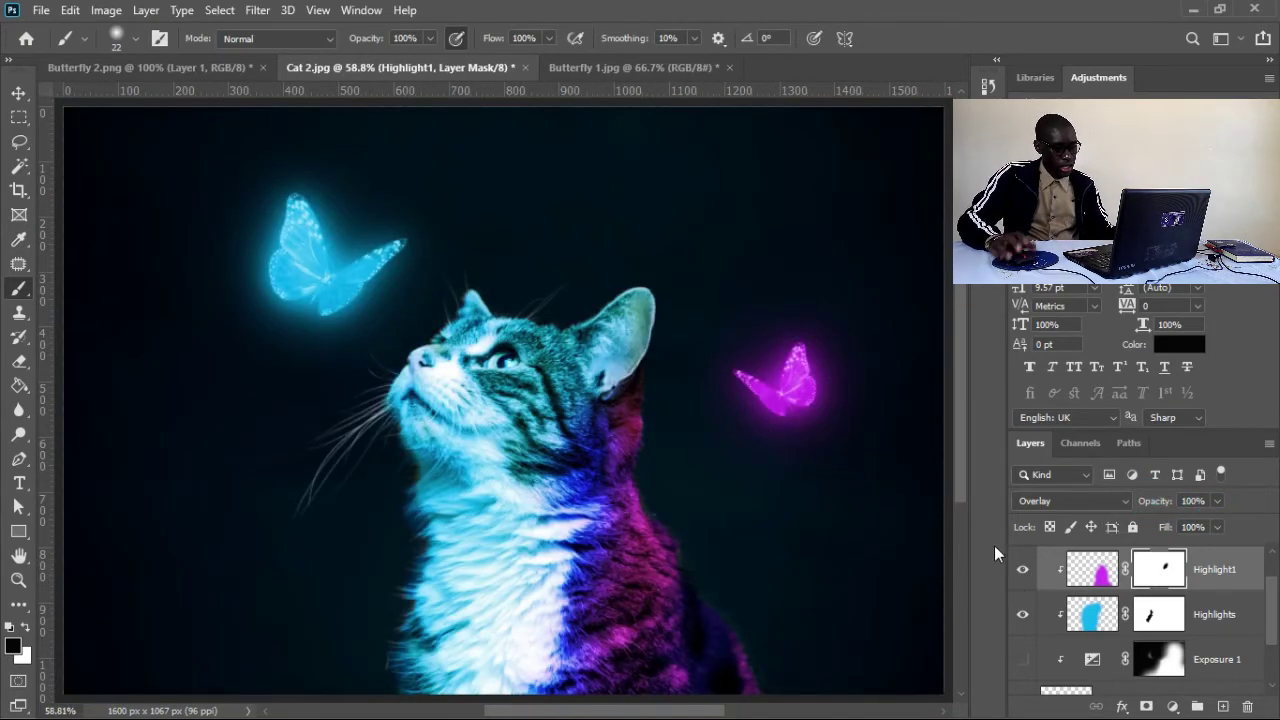
{"action": "scroll", "coordinate": [717, 601], "scroll_direction": "down", "scroll_amount": 3}
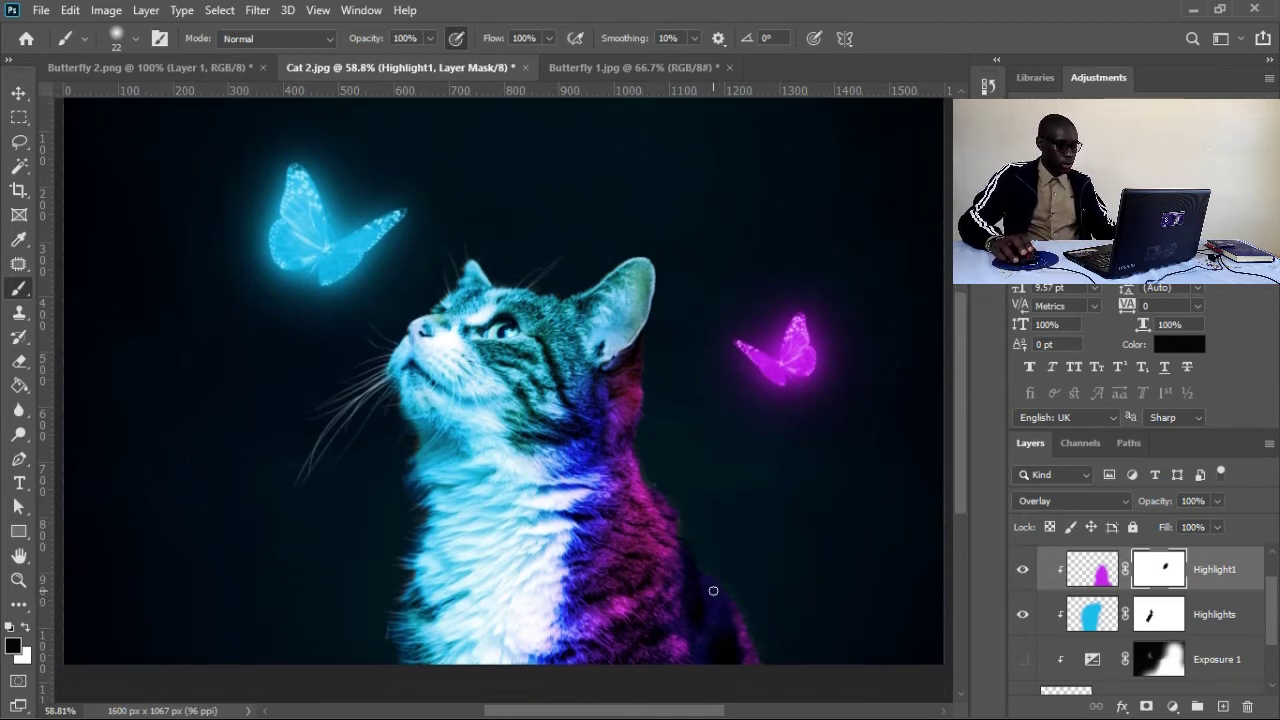
{"action": "scroll", "coordinate": [718, 590], "scroll_direction": "up", "scroll_amount": 1}
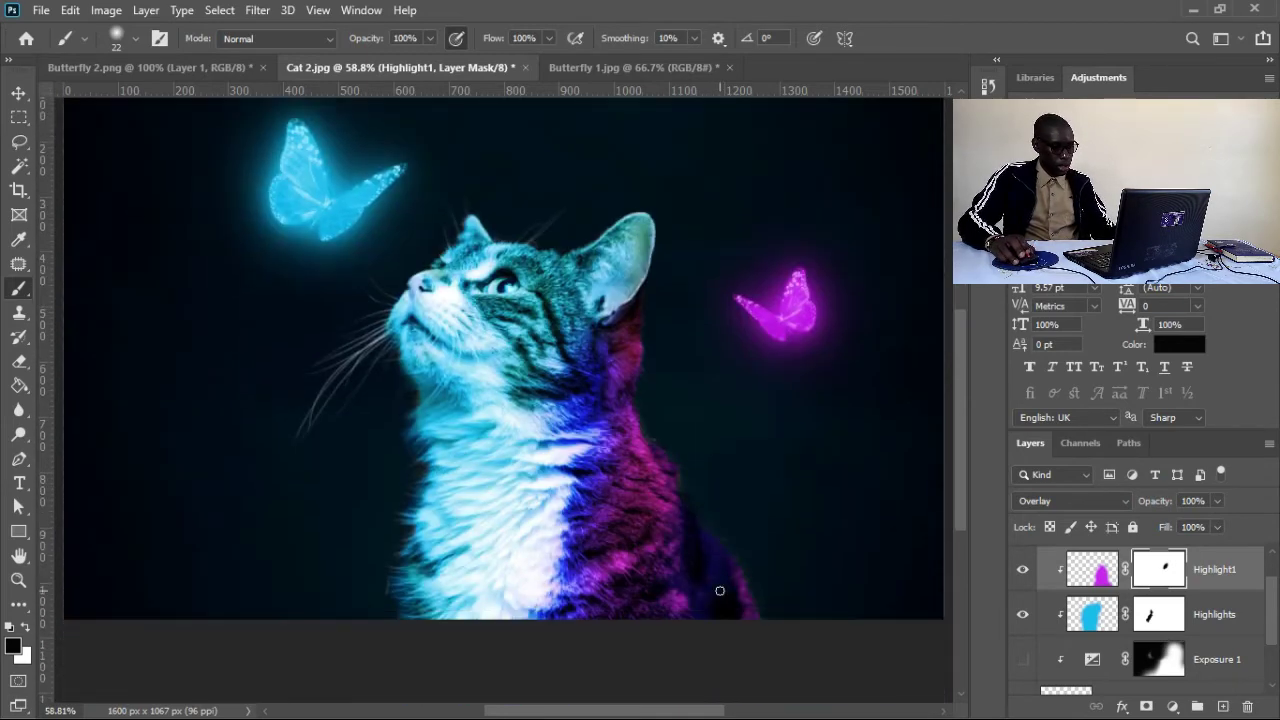
{"action": "scroll", "coordinate": [719, 591], "scroll_direction": "up", "scroll_amount": 4}
{"action": "scroll", "coordinate": [720, 590], "scroll_direction": "down", "scroll_amount": 2}
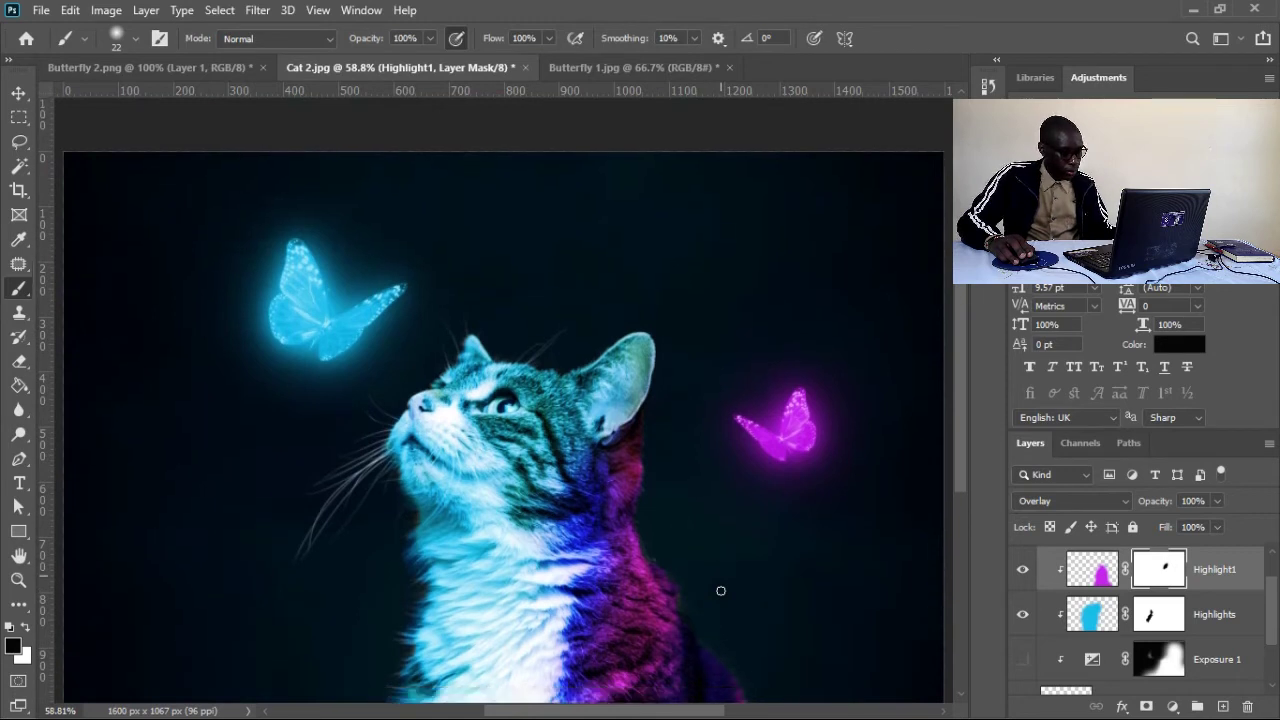
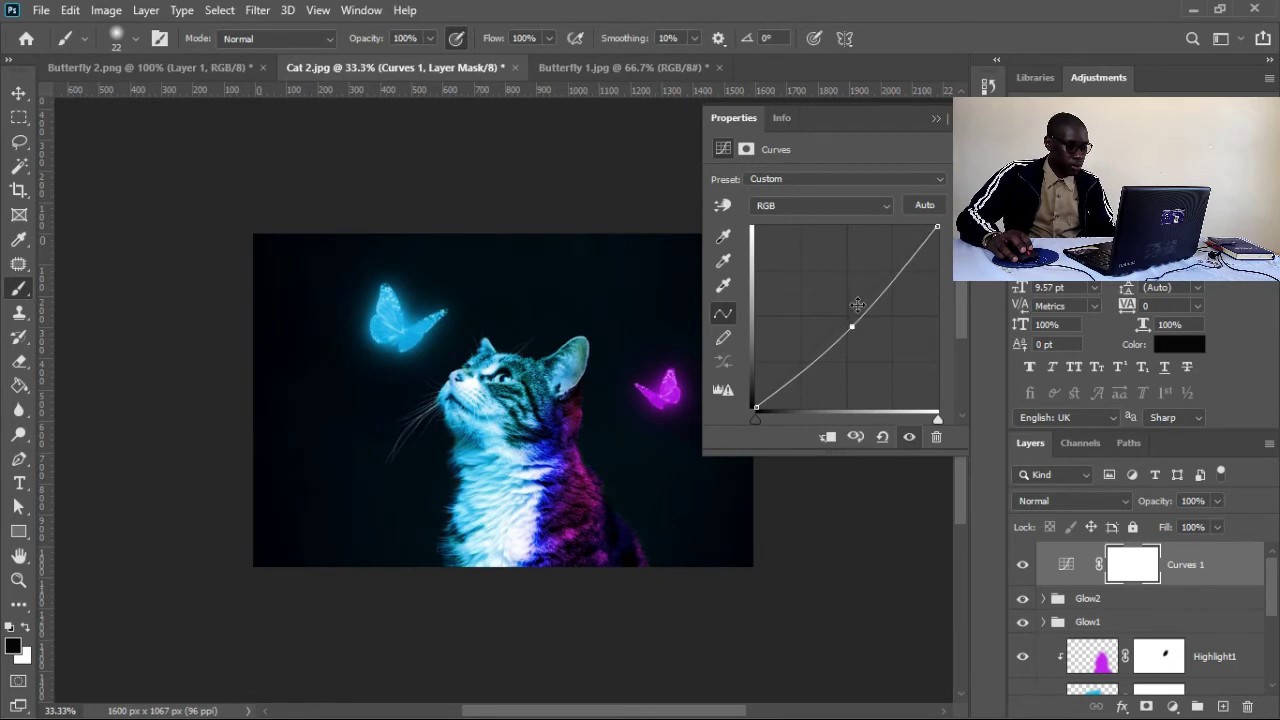
Close the Curves settings and add a Levels adjustment layer above Curves 1.
{"action": "left_click", "coordinate": [937, 119]}
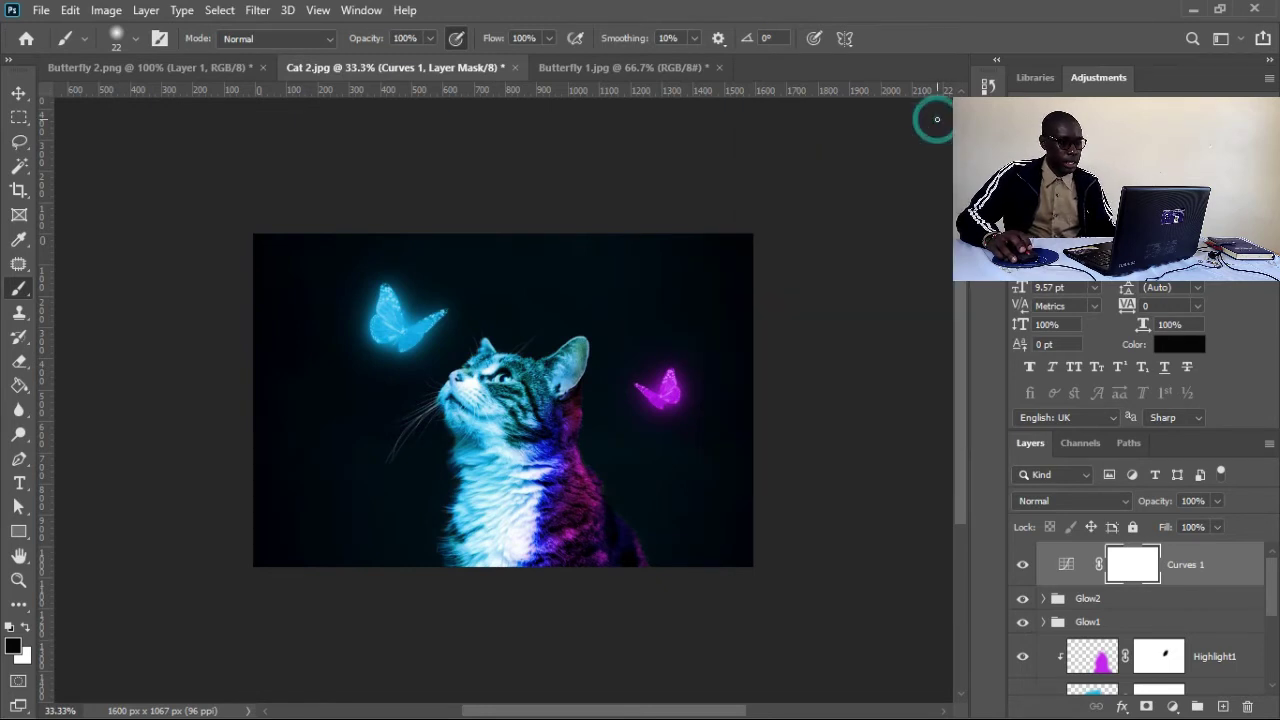
{"action": "left_click", "coordinate": [1175, 708]}
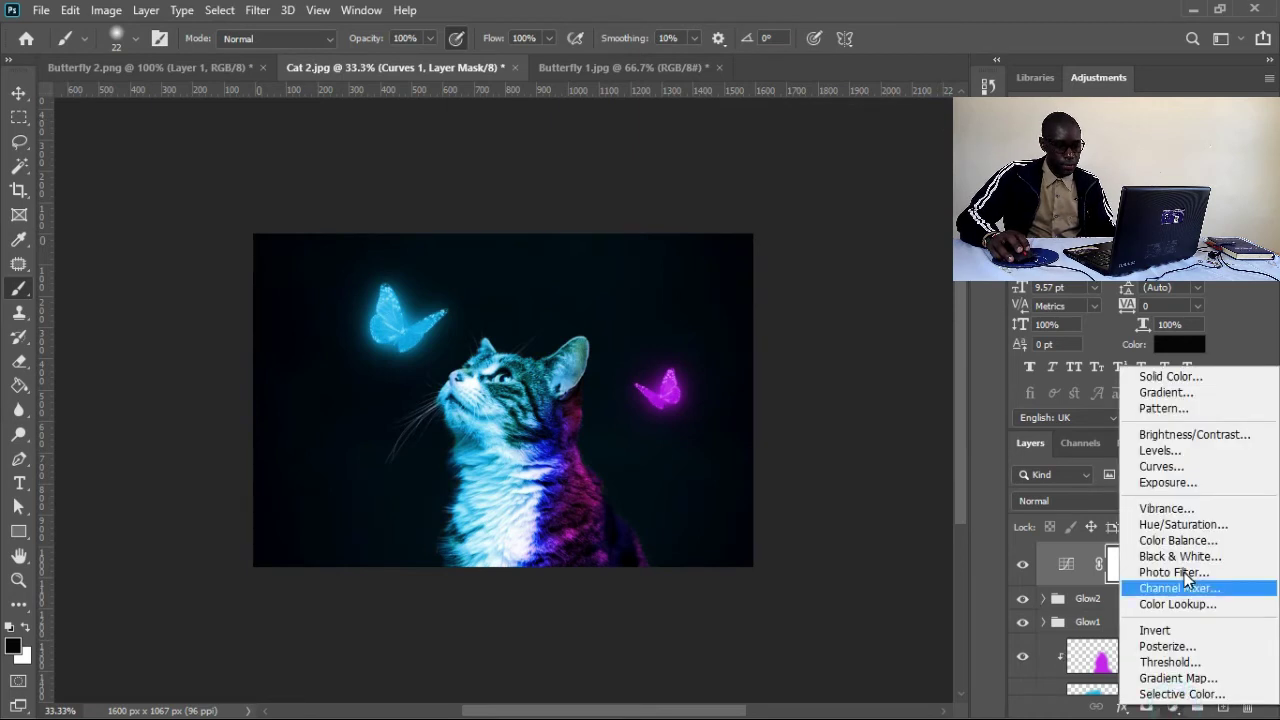
{"action": "left_click", "coordinate": [1157, 452]}
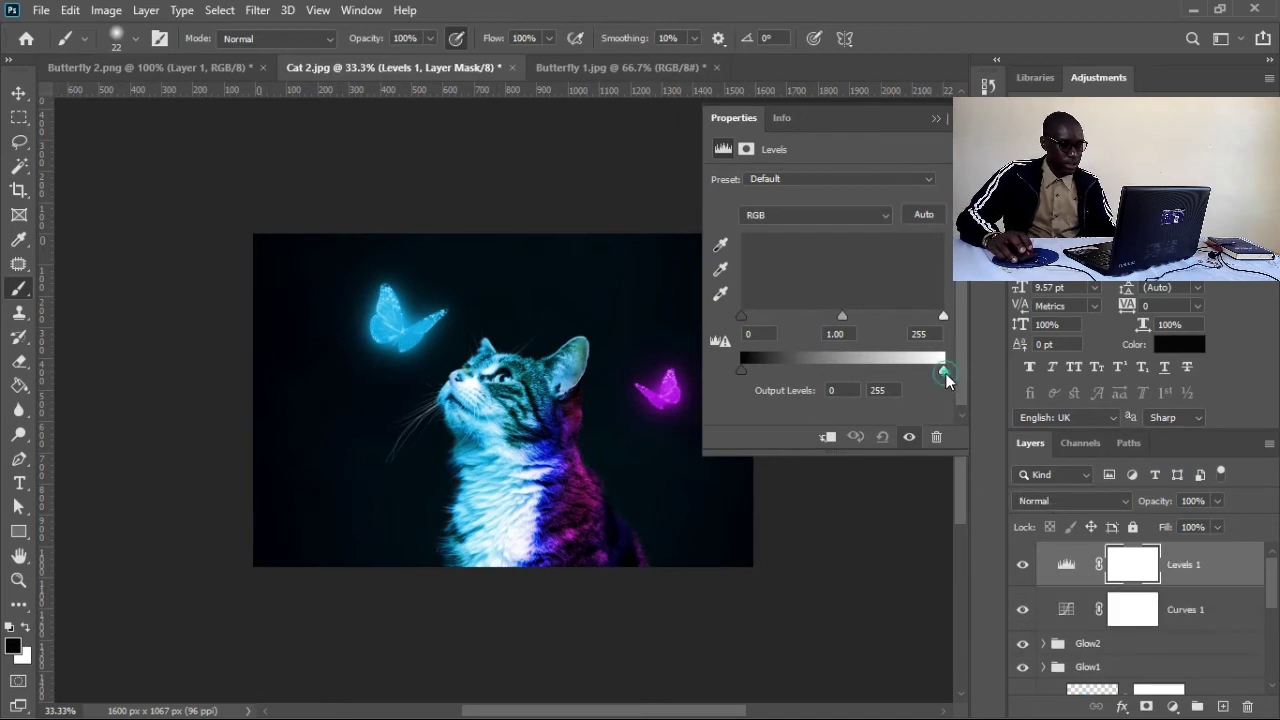
Set Levels input to 9 / 0.95 / 246 and output white to 249.
{"action": "left_click_drag", "start_coordinate": [943, 370], "coordinate": [930, 372]}
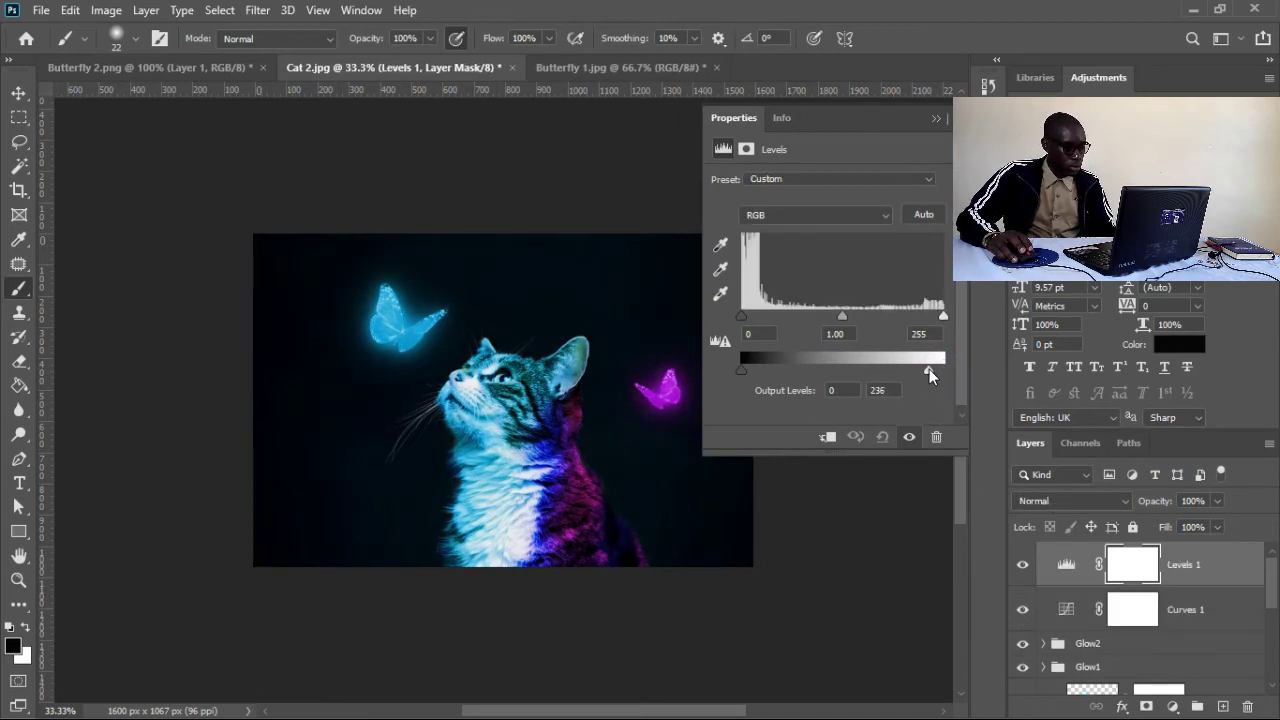
{"action": "left_click_drag", "start_coordinate": [742, 316], "coordinate": [751, 317]}
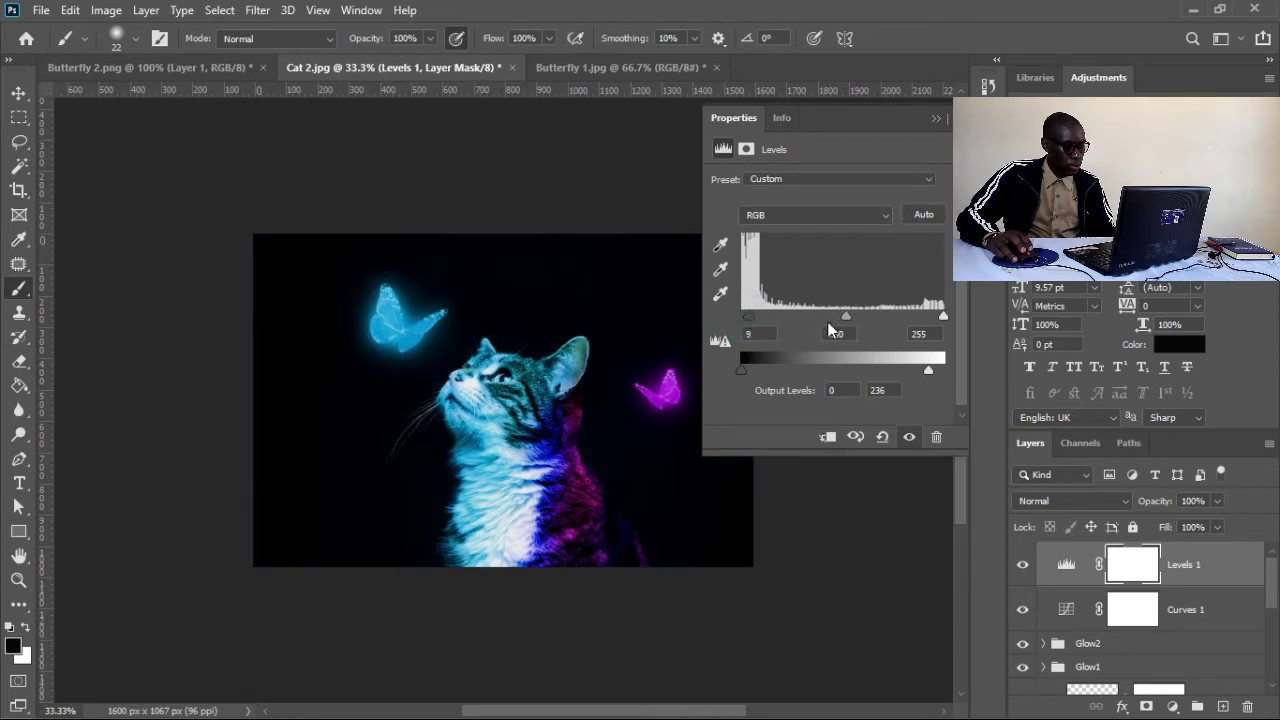
{"action": "left_click_drag", "start_coordinate": [846, 326], "coordinate": [851, 327]}
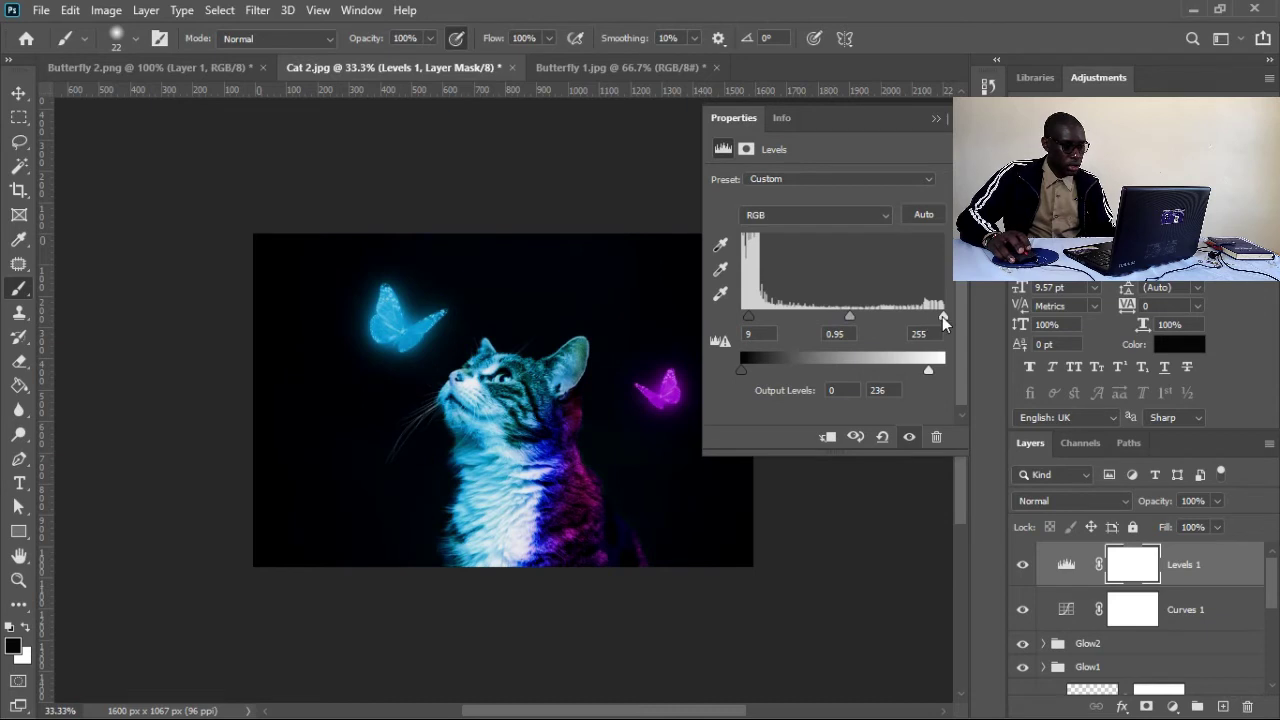
{"action": "left_click_drag", "start_coordinate": [943, 318], "coordinate": [937, 321]}
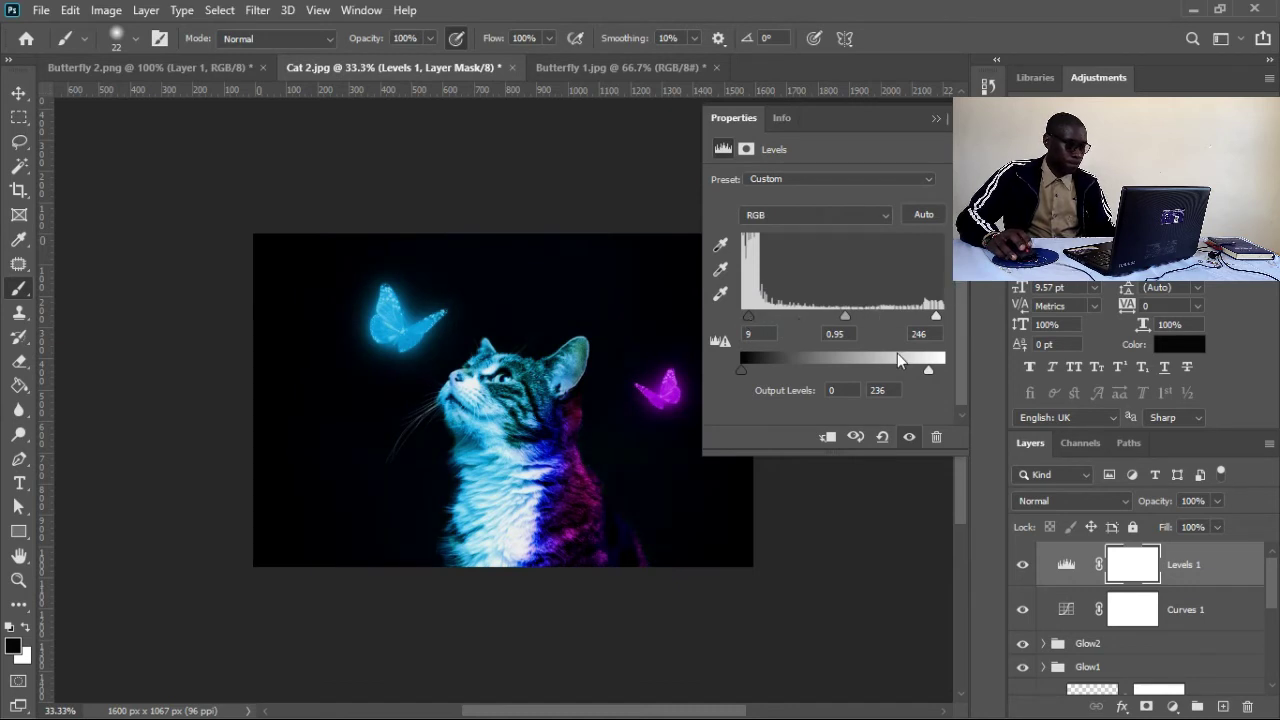
{"action": "left_click_drag", "start_coordinate": [929, 370], "coordinate": [941, 371]}
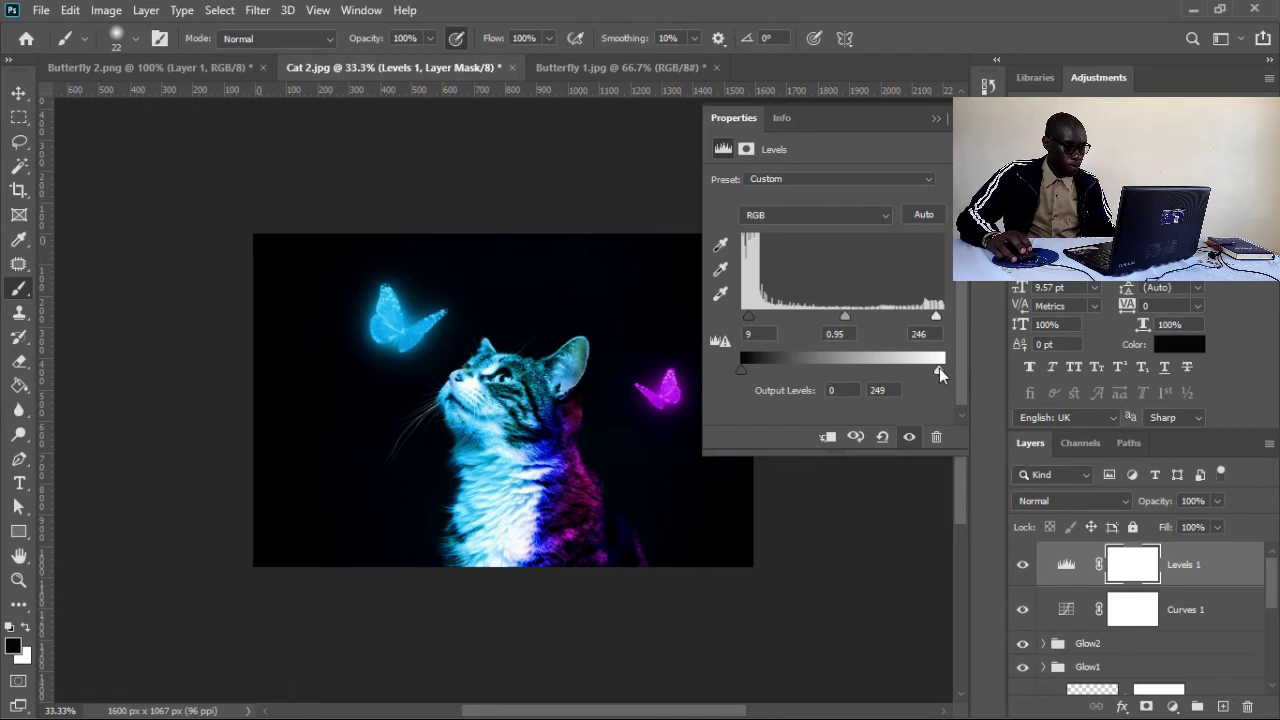
Close the Levels settings and toggle Levels 1 off and on to compare.
{"action": "left_click", "coordinate": [935, 118]}
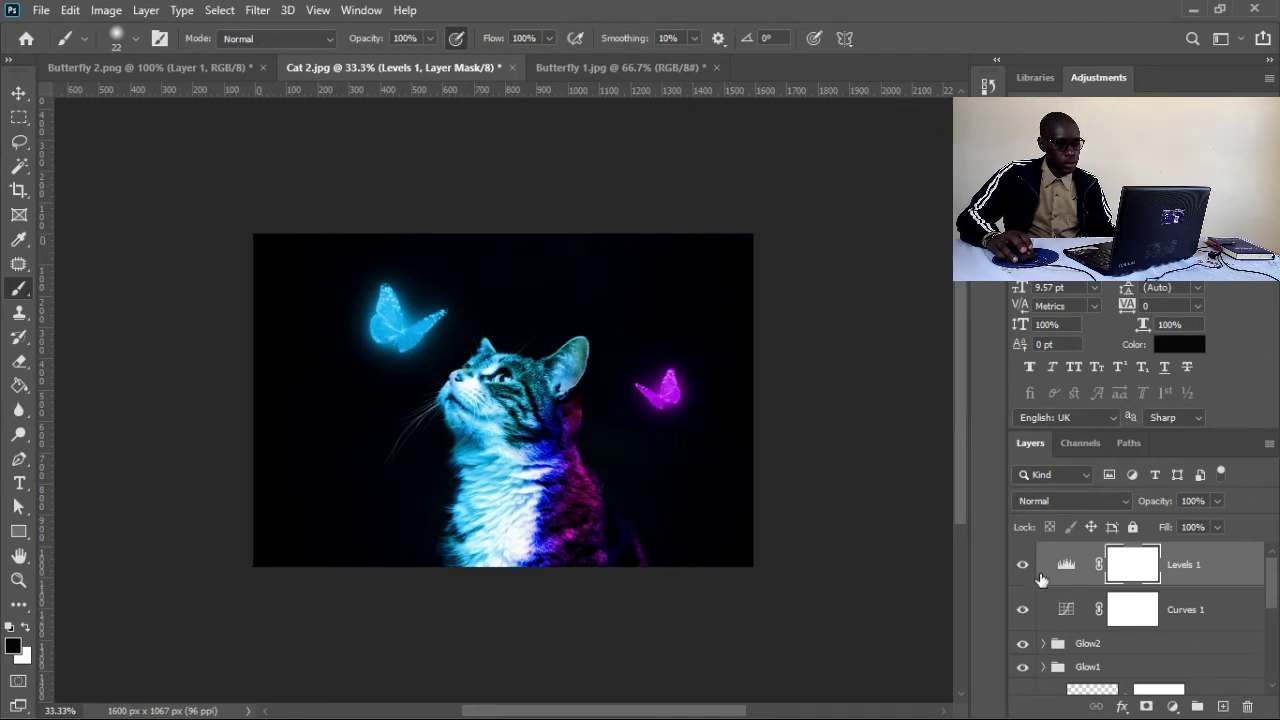
{"action": "left_click", "coordinate": [1022, 565]}
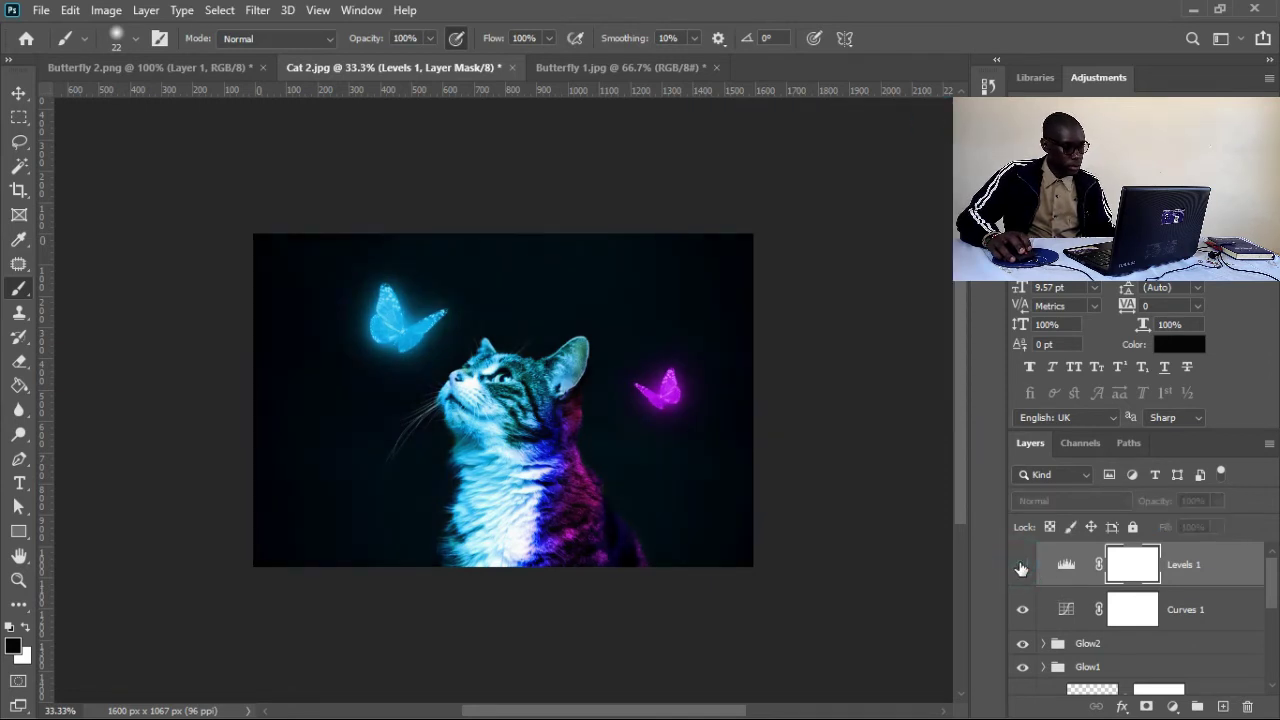
{"action": "left_click", "coordinate": [1022, 565]}
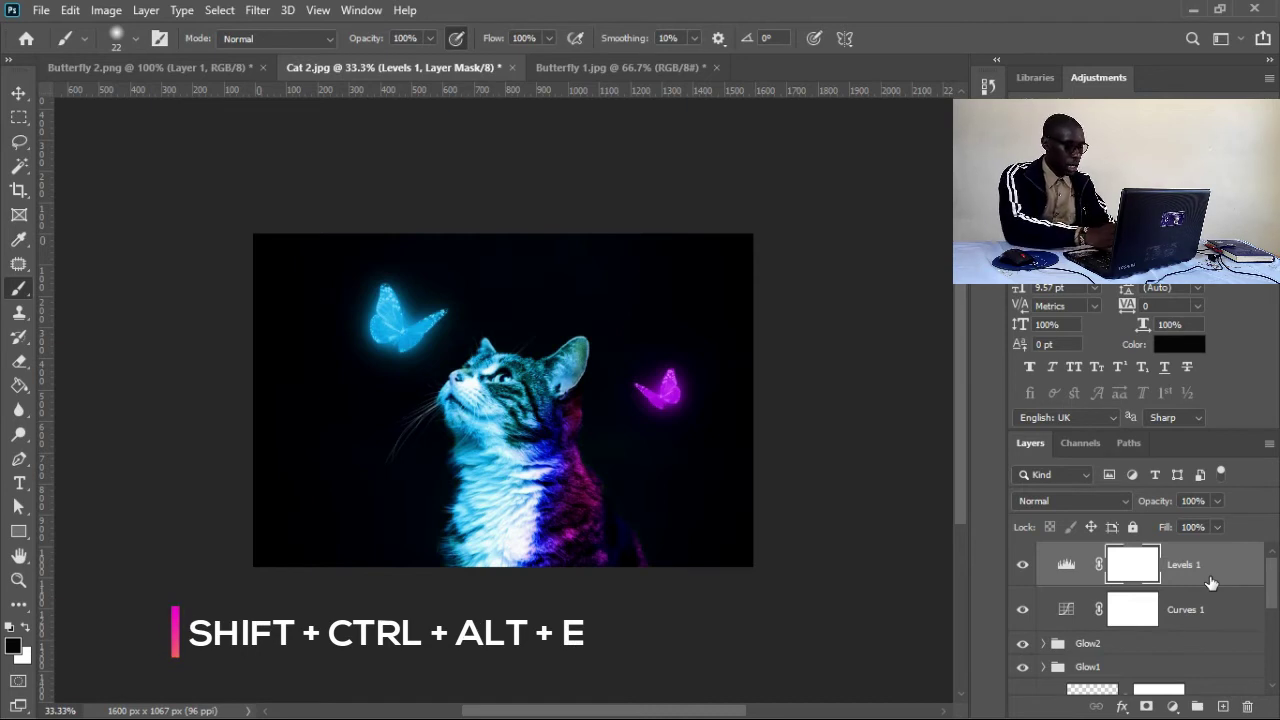
Stamp all visible layers into a new layer named 'Camera raw'.
{"action": "key", "text": "shift+ctrl+alt+e"}
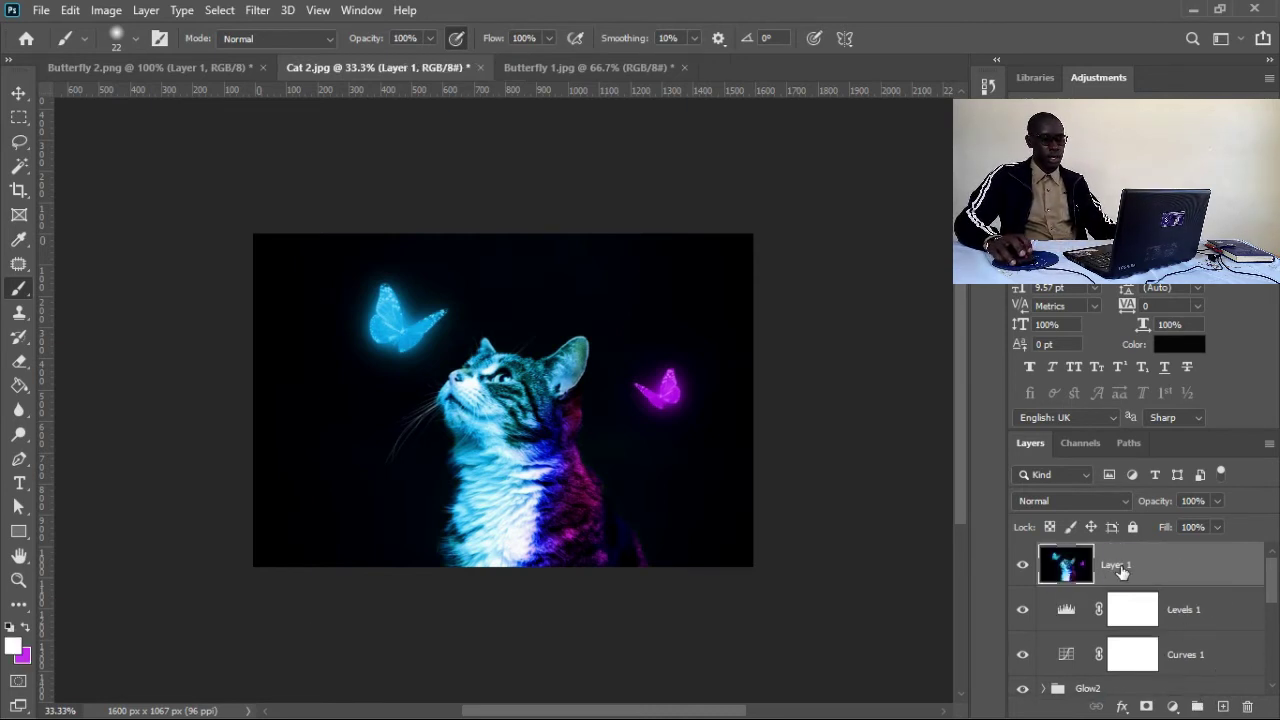
{"action": "double_click", "coordinate": [1118, 566]}
{"action": "type", "text": "Came"}
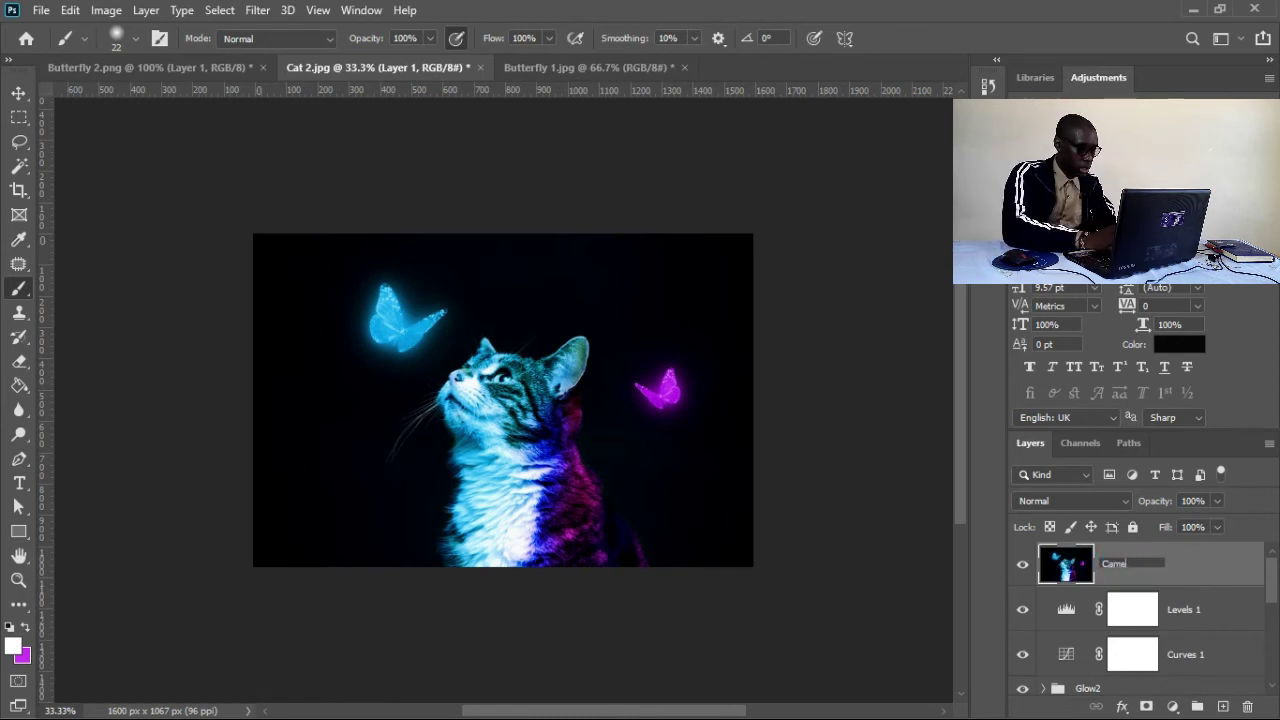
{"action": "type", "text": "ra raw"}
{"action": "key", "text": "Return"}
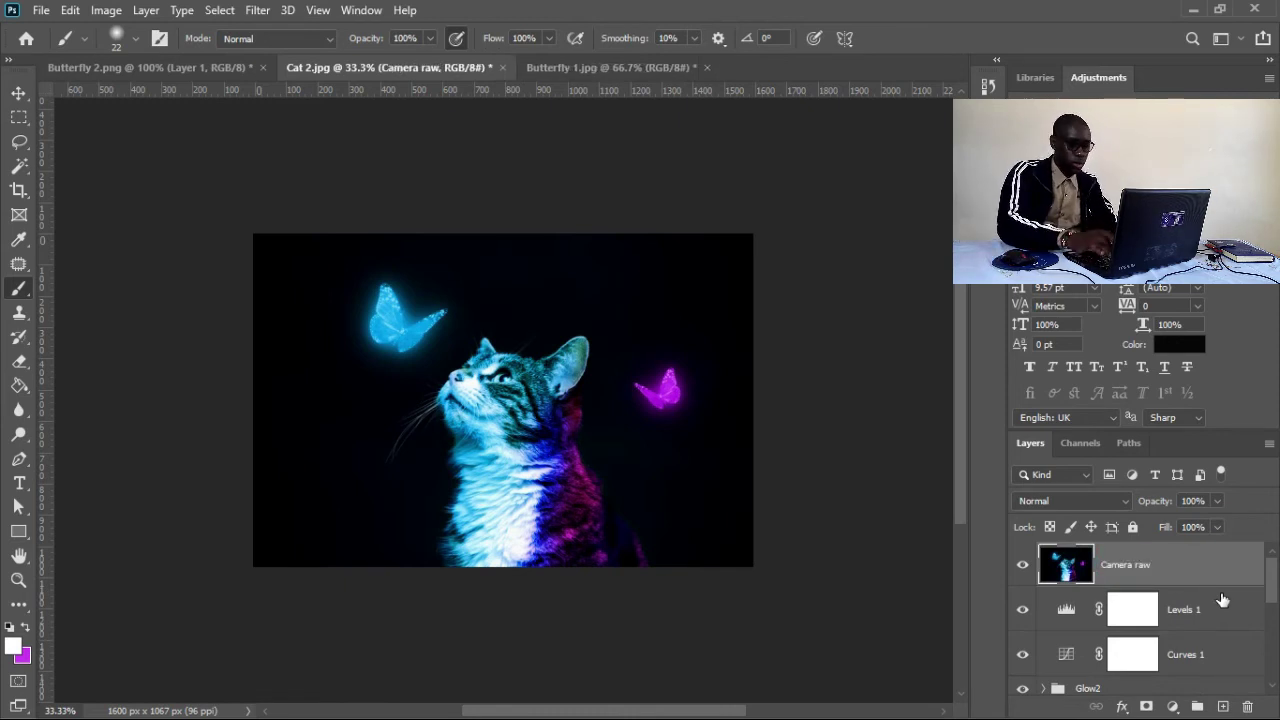
Open the Camera raw layer in Filter > Camera Raw Filter.
{"action": "right_click", "coordinate": [1220, 560]}
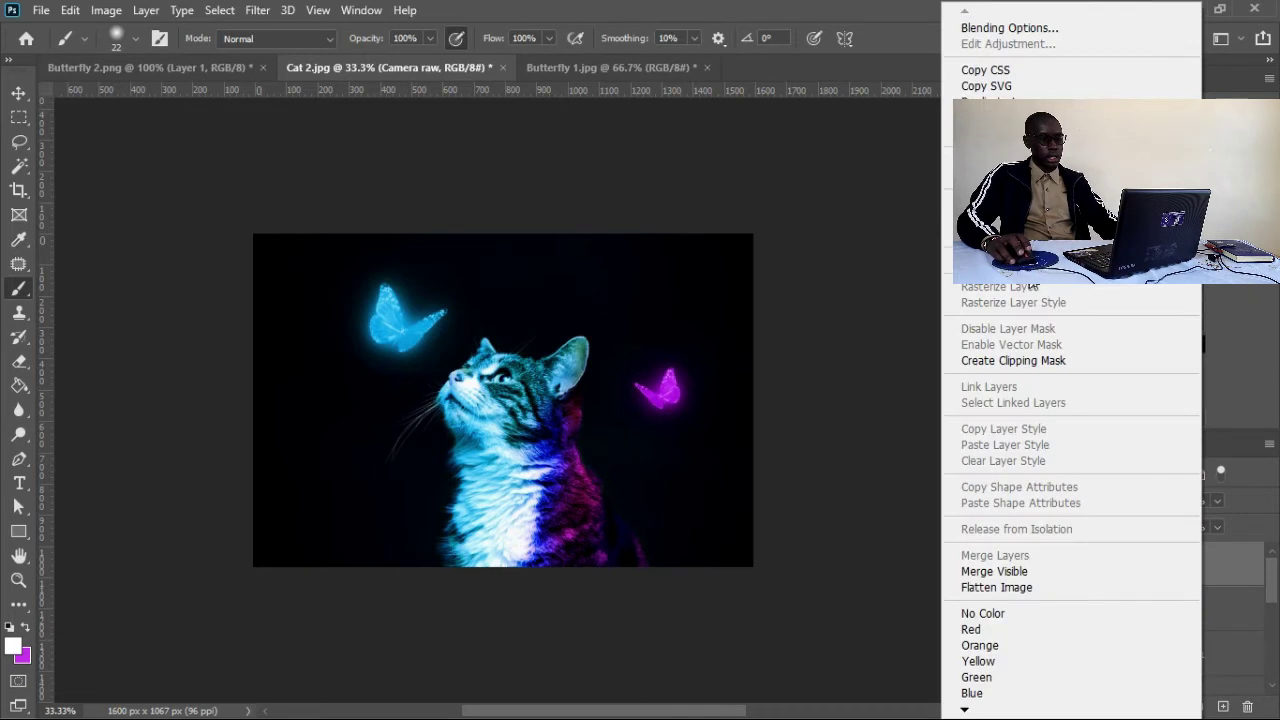
{"action": "key", "text": "Escape"}
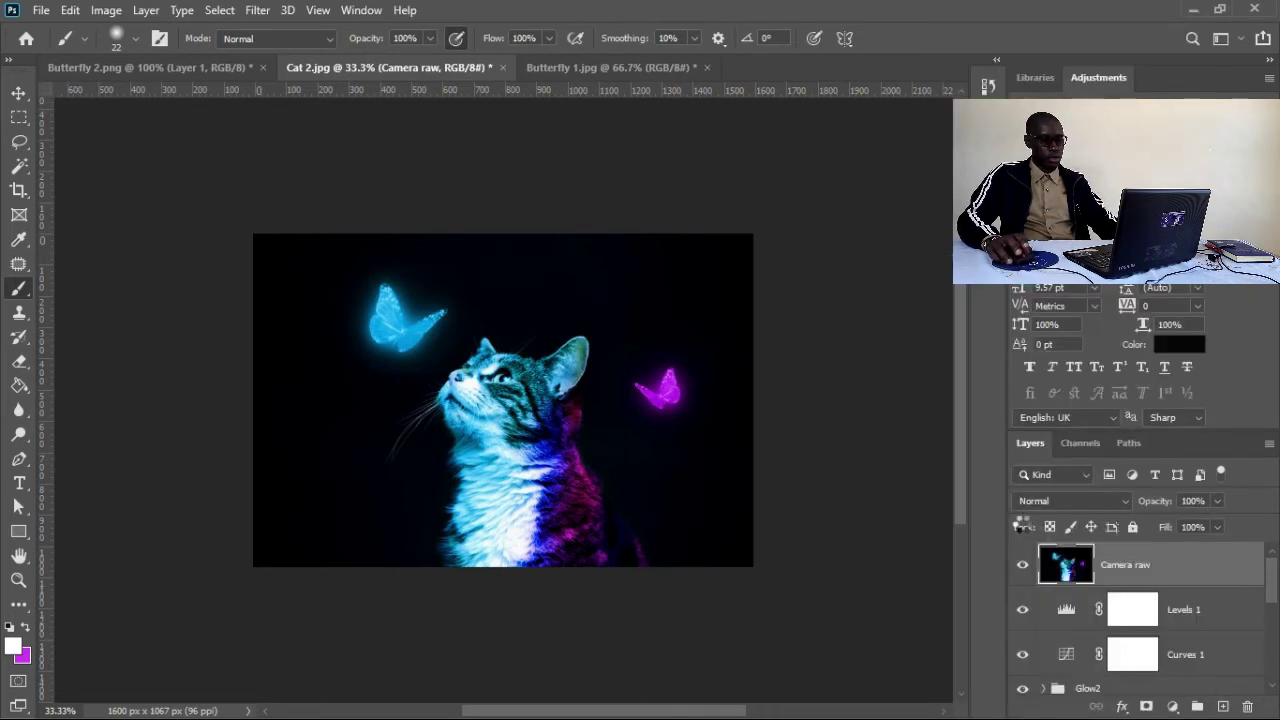
{"action": "left_click", "coordinate": [257, 10]}
{"action": "left_click", "coordinate": [290, 122]}
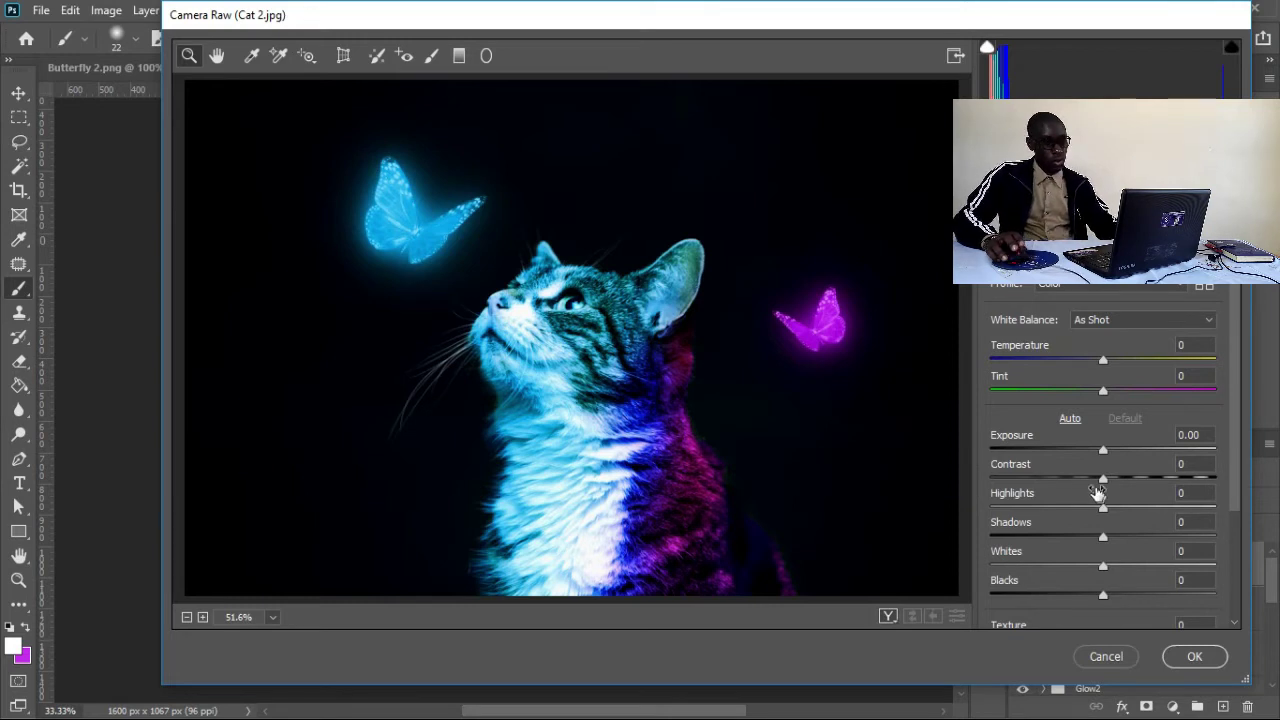
Set Exposure -0.25, Contrast +14, Shadows +12 and Blacks -13.
{"action": "left_click", "coordinate": [1099, 455]}
{"action": "left_click", "coordinate": [1090, 456]}
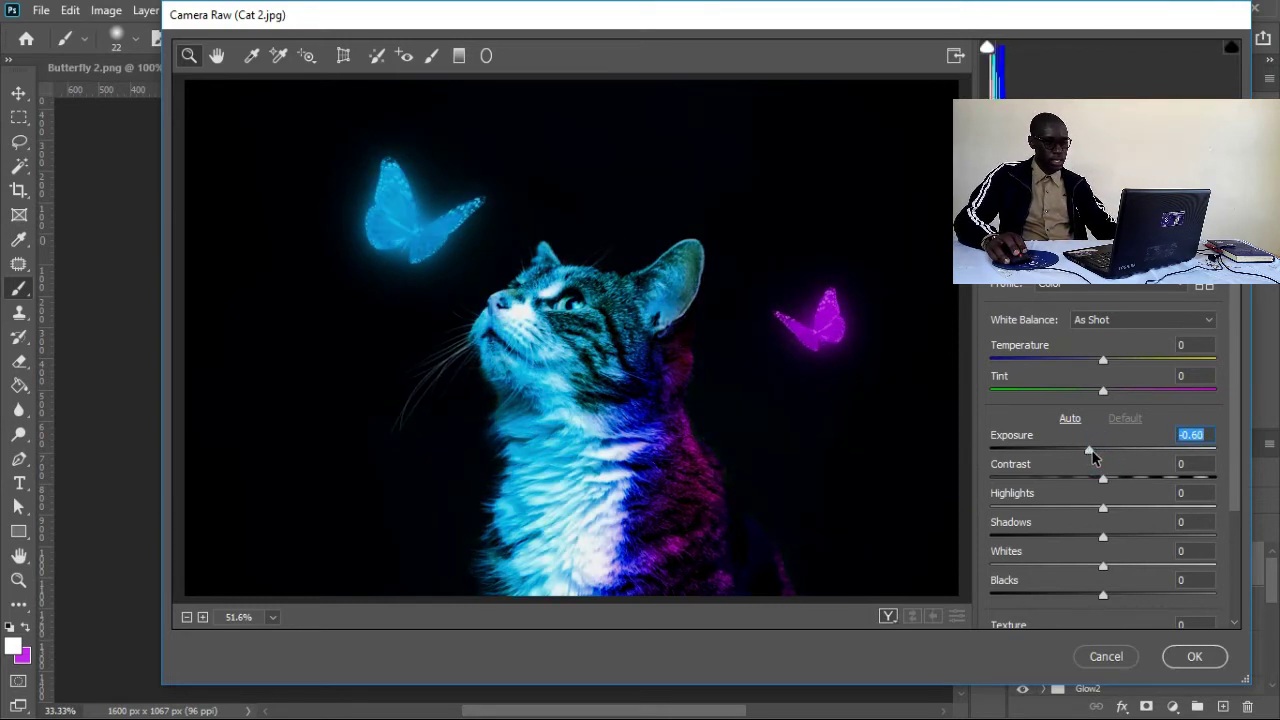
{"action": "left_click", "coordinate": [1097, 455]}
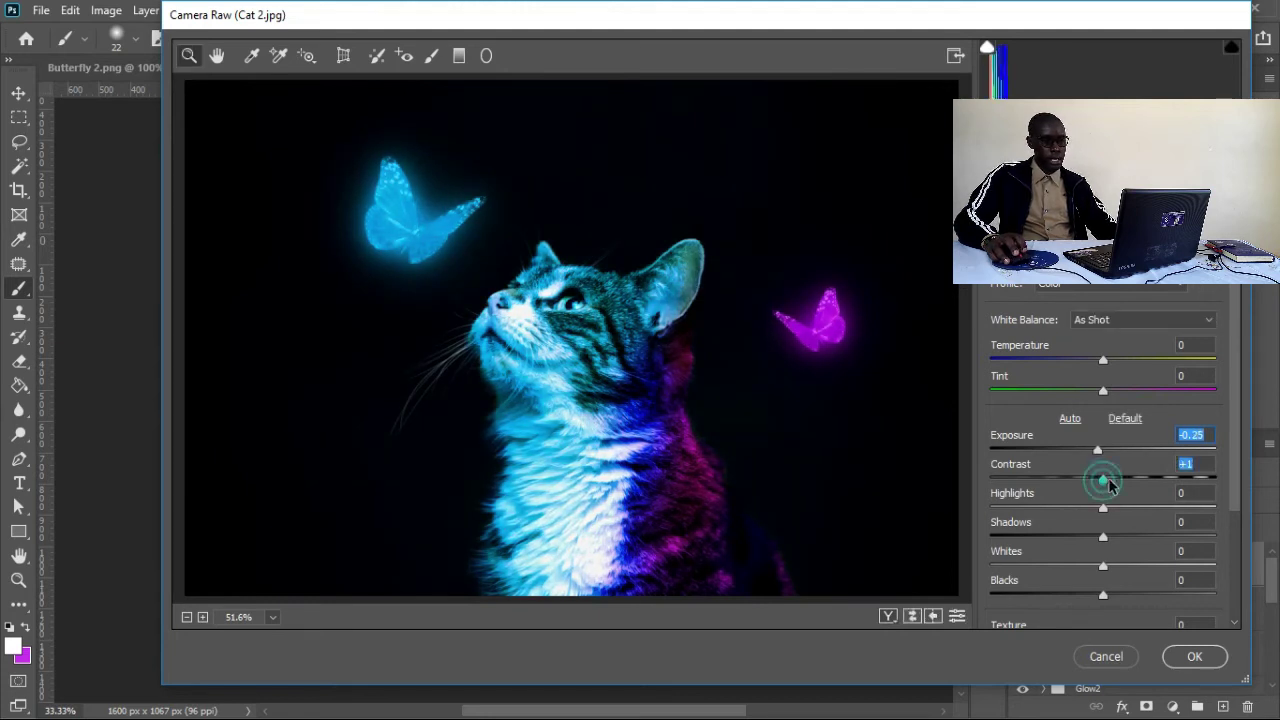
{"action": "left_click", "coordinate": [1117, 481]}
{"action": "left_click", "coordinate": [1118, 478]}
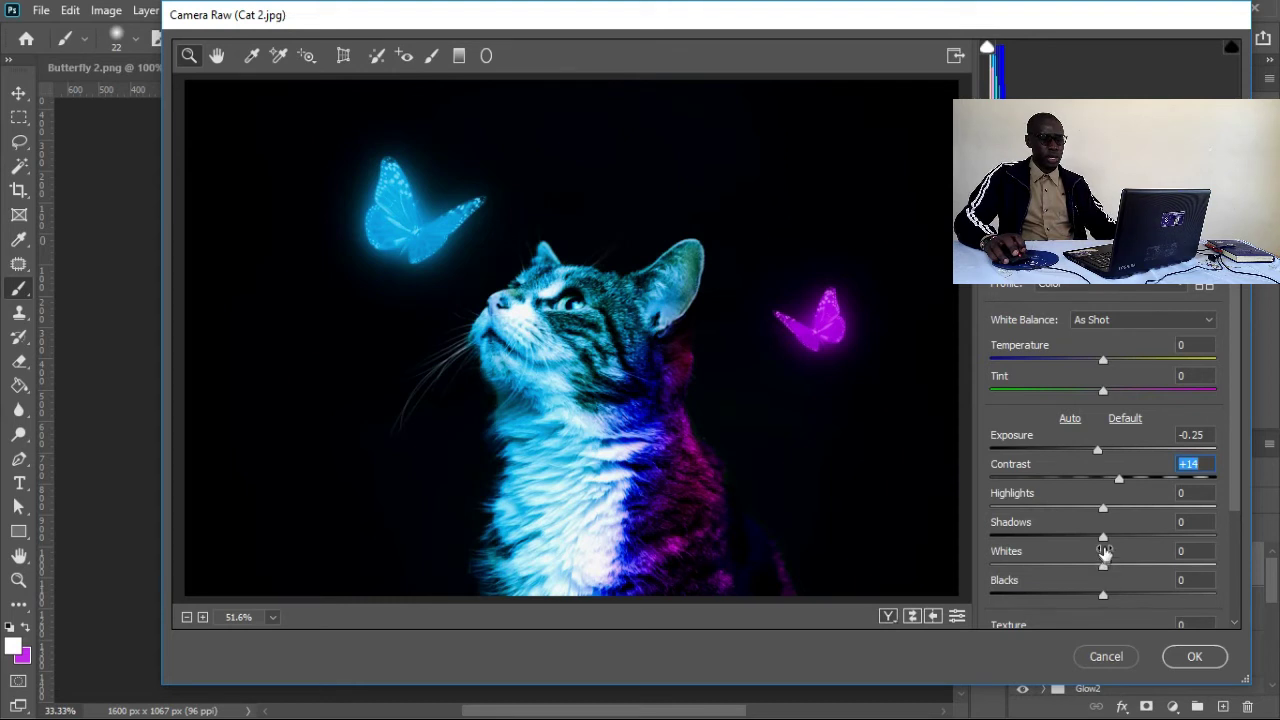
{"action": "left_click_drag", "start_coordinate": [1103, 540], "coordinate": [1116, 538]}
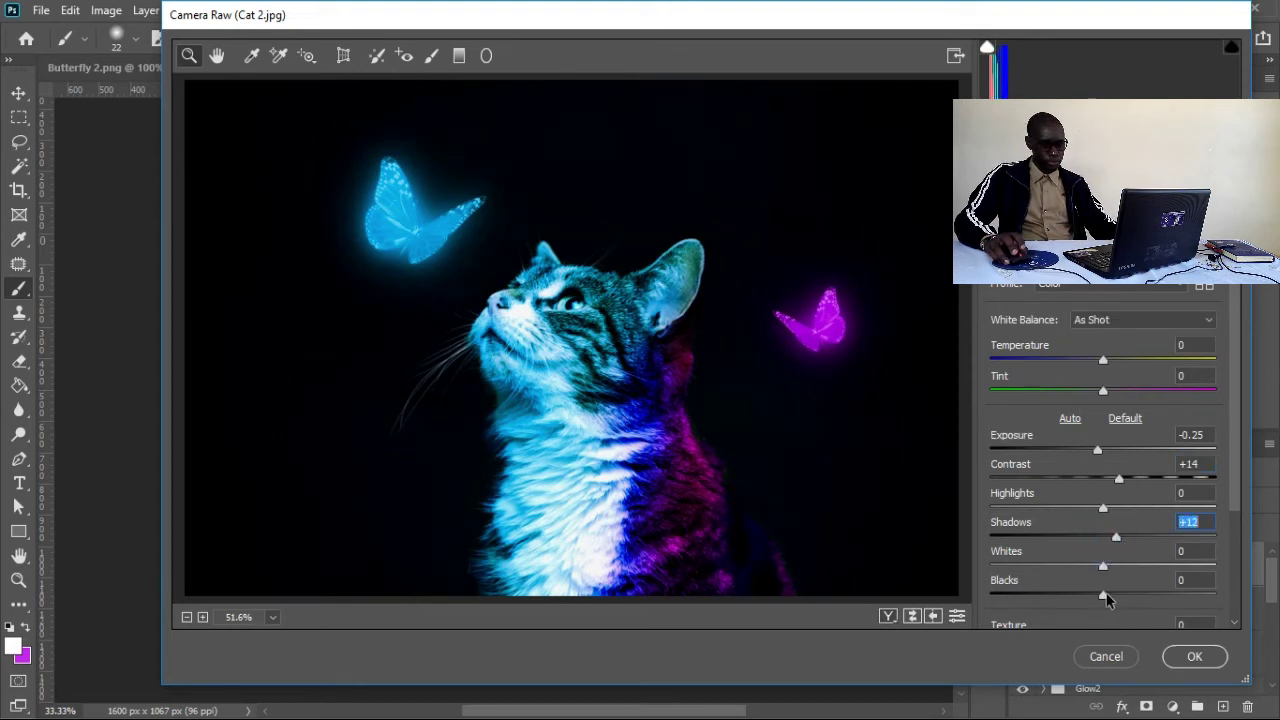
{"action": "left_click_drag", "start_coordinate": [1104, 596], "coordinate": [1148, 568]}
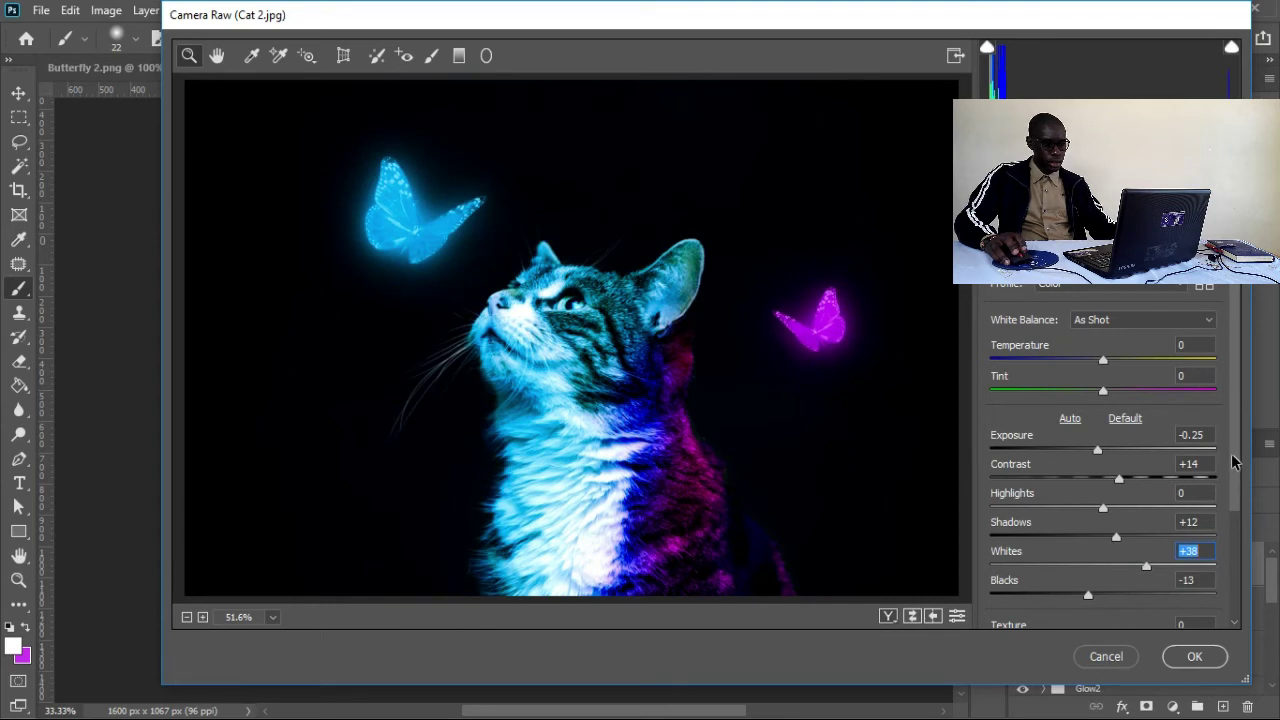
Add Texture +16 and Clarity +9 further down the Basic panel.
{"action": "scroll", "coordinate": [1230, 455], "scroll_direction": "down", "scroll_amount": 3}
{"action": "scroll", "coordinate": [1238, 563], "scroll_direction": "down", "scroll_amount": 3}
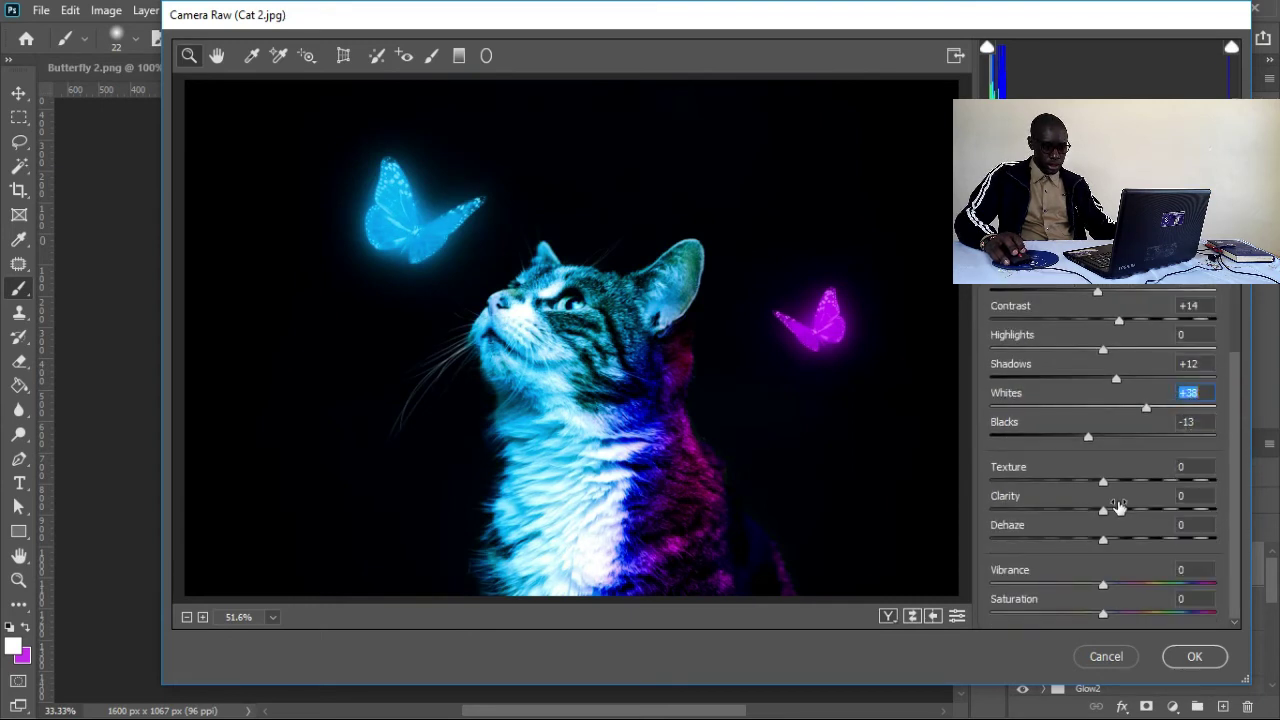
{"action": "left_click_drag", "start_coordinate": [1104, 487], "coordinate": [1119, 516]}
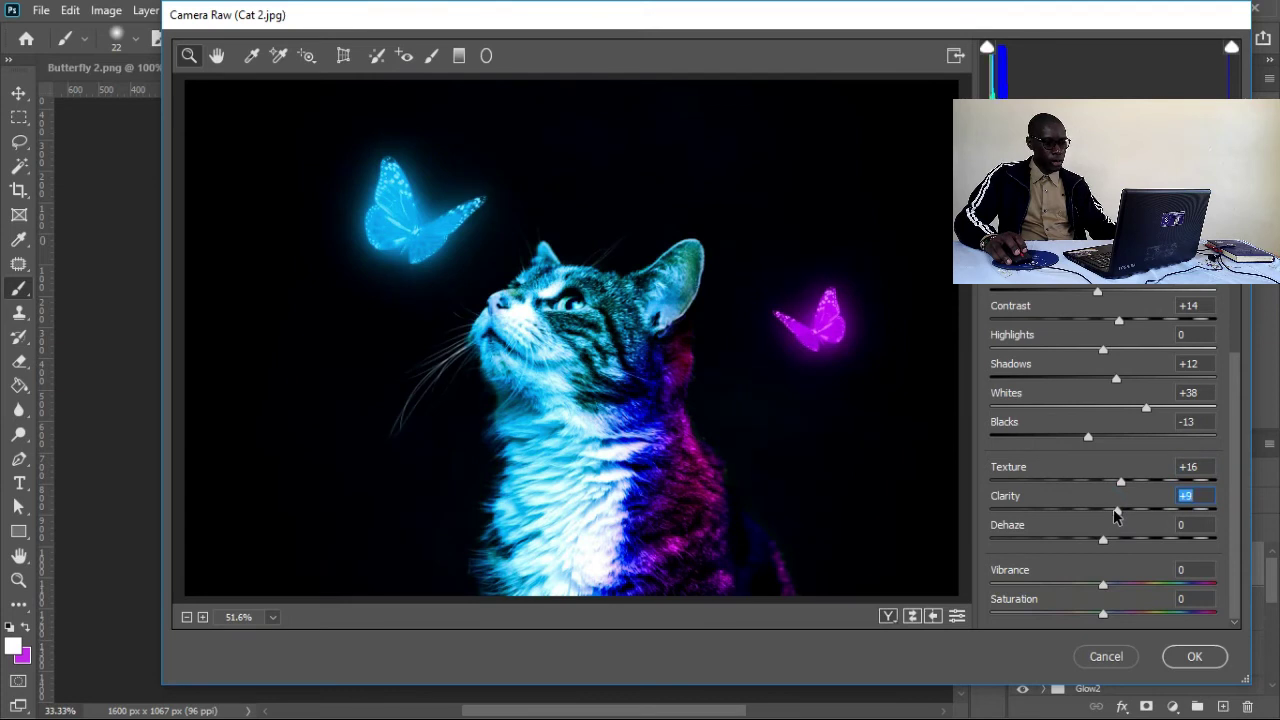
{"action": "left_click", "coordinate": [1237, 512]}
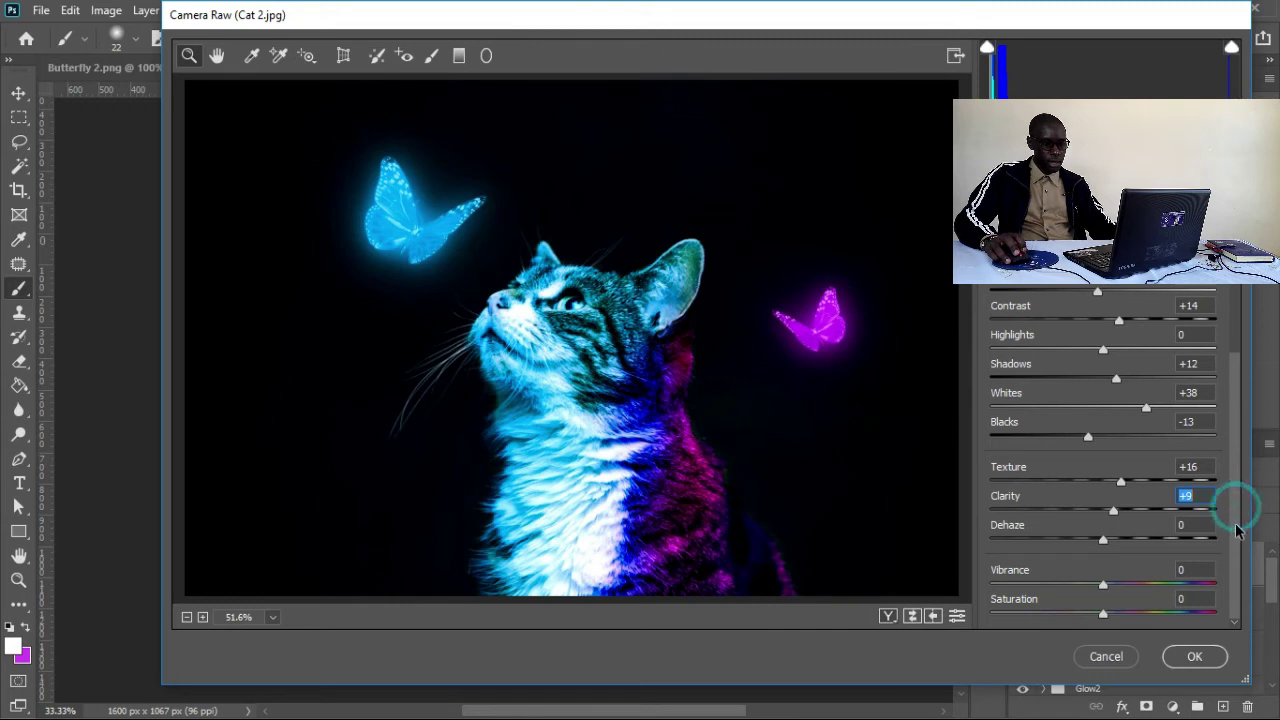
Settle Dehaze at +24 after trying other values, then adjust Vibrance.
{"action": "left_click", "coordinate": [1100, 540]}
{"action": "left_click", "coordinate": [1051, 540]}
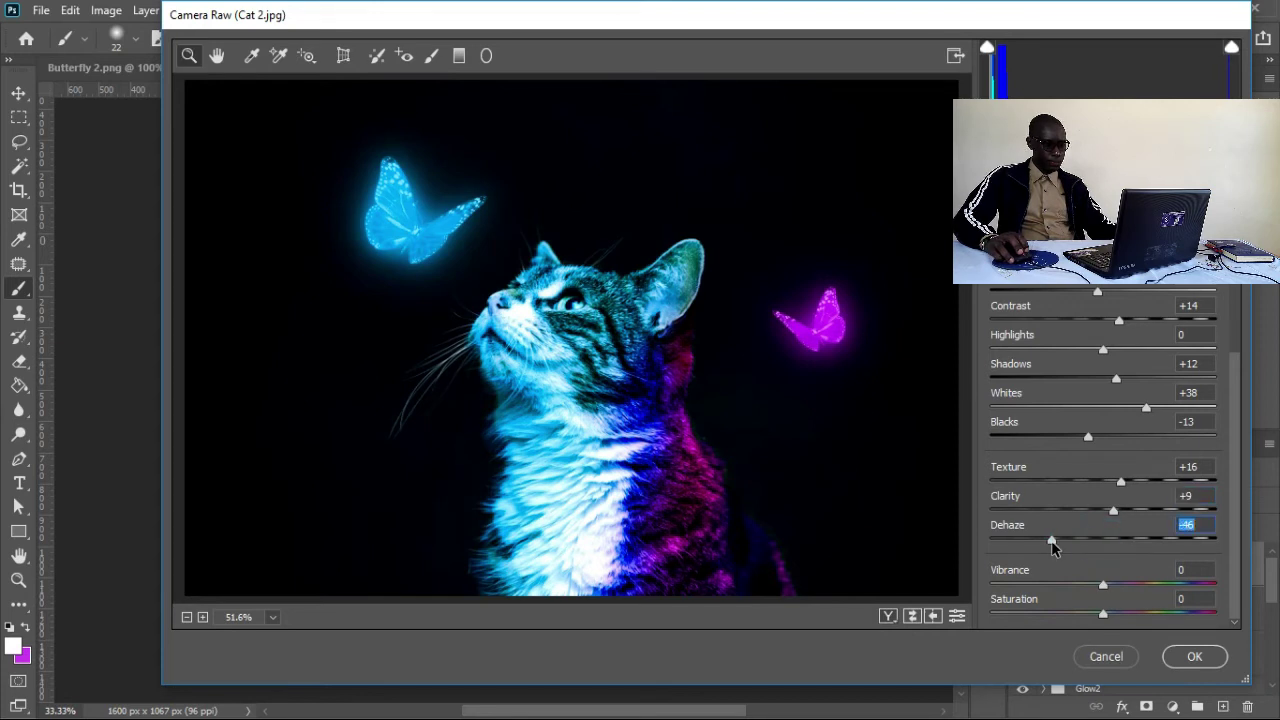
{"action": "key", "text": "Up"}
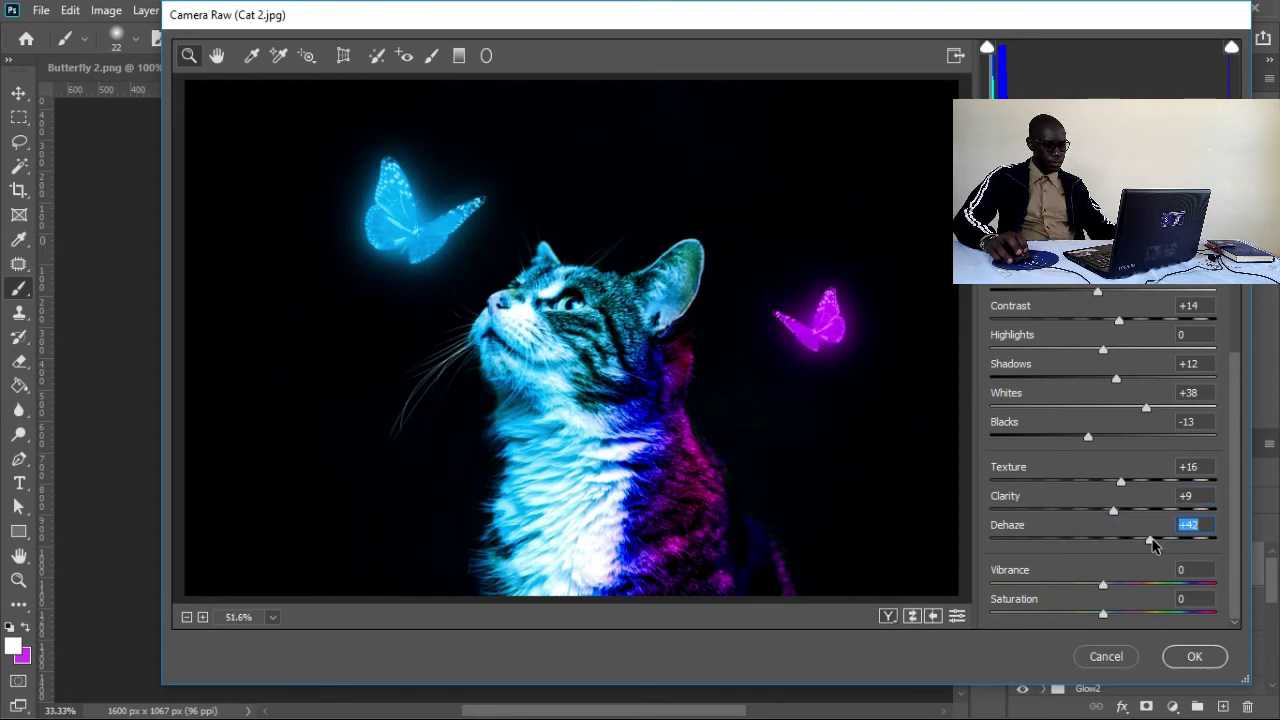
{"action": "left_click", "coordinate": [1154, 541]}
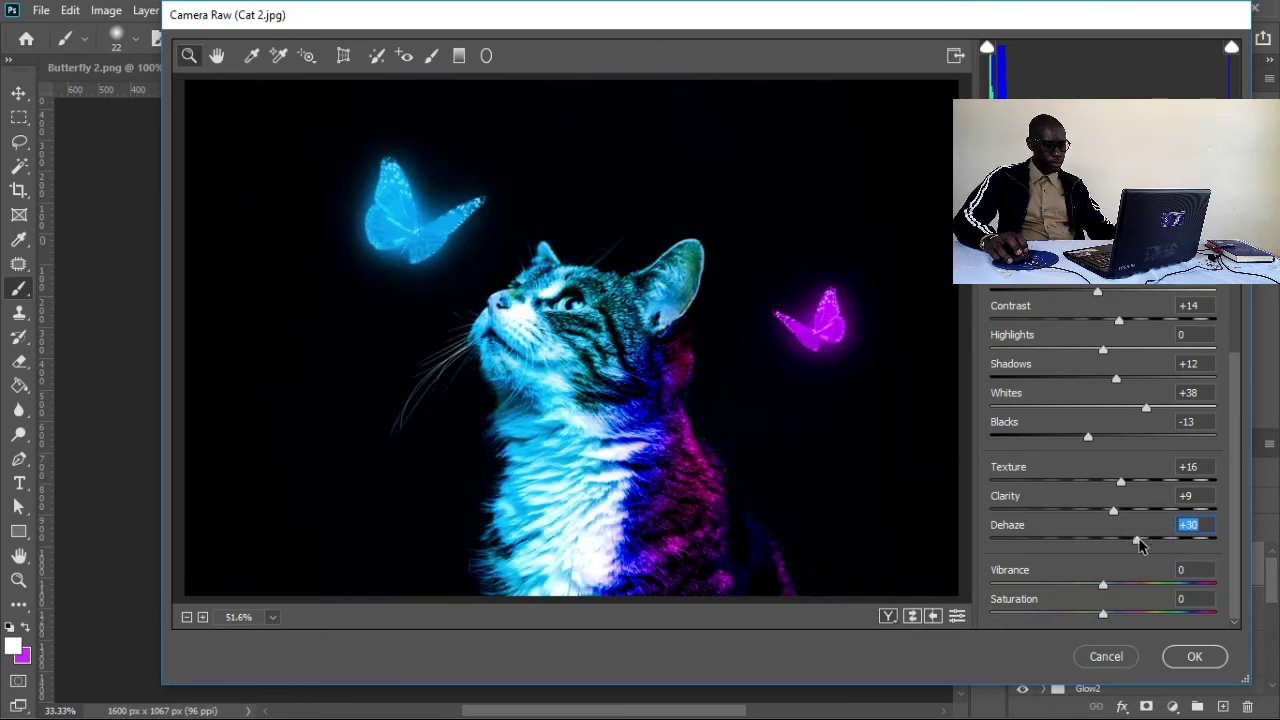
{"action": "left_click_drag", "start_coordinate": [1133, 543], "coordinate": [1128, 541]}
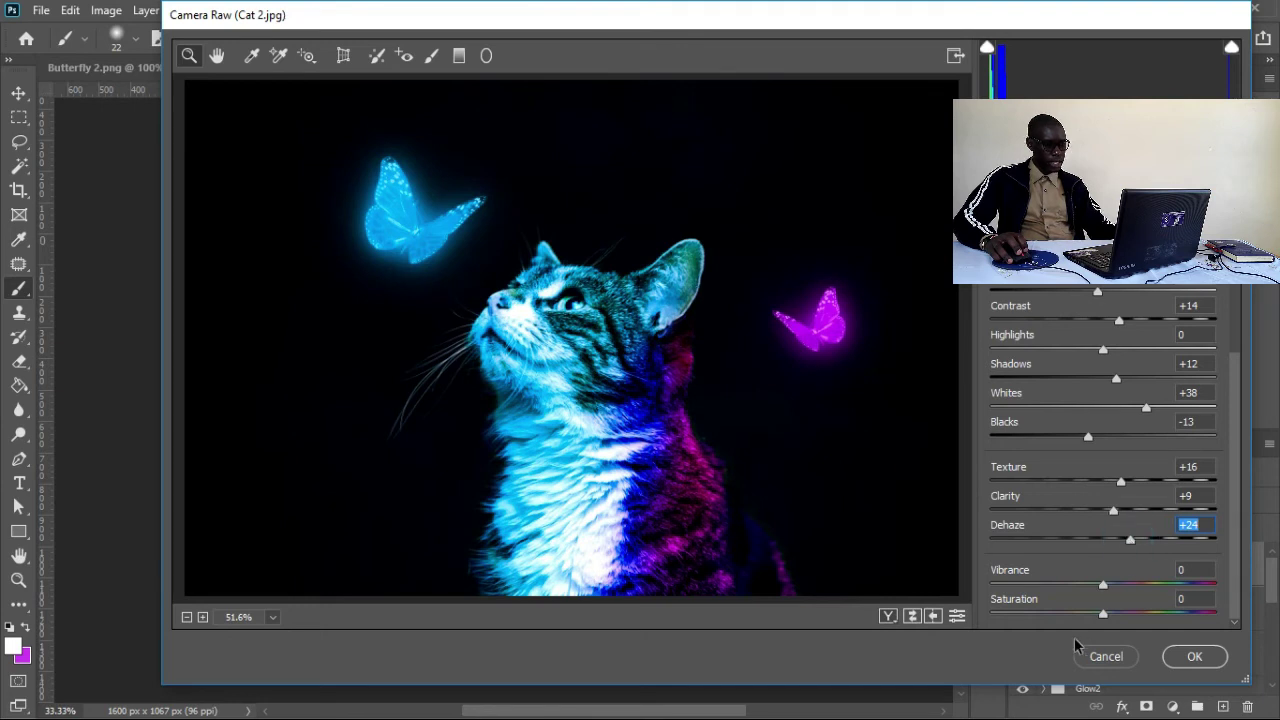
{"action": "left_click", "coordinate": [1129, 583]}
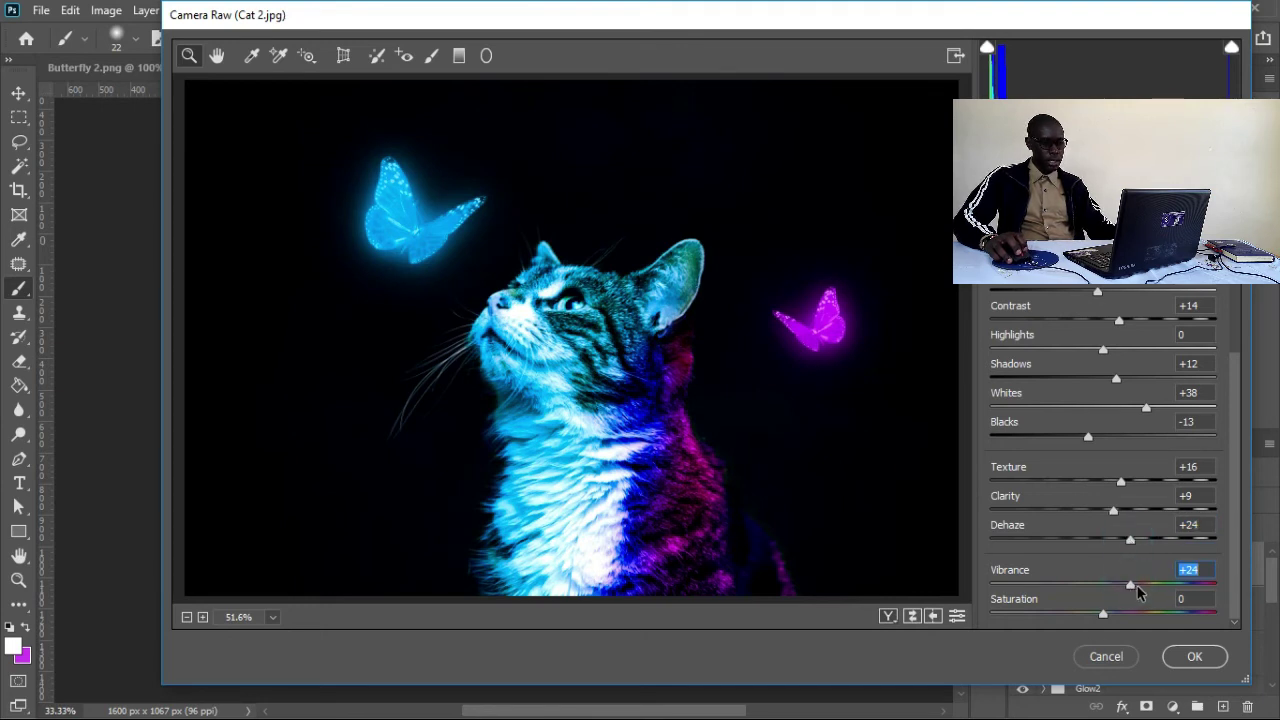
{"action": "left_click", "coordinate": [1140, 587]}
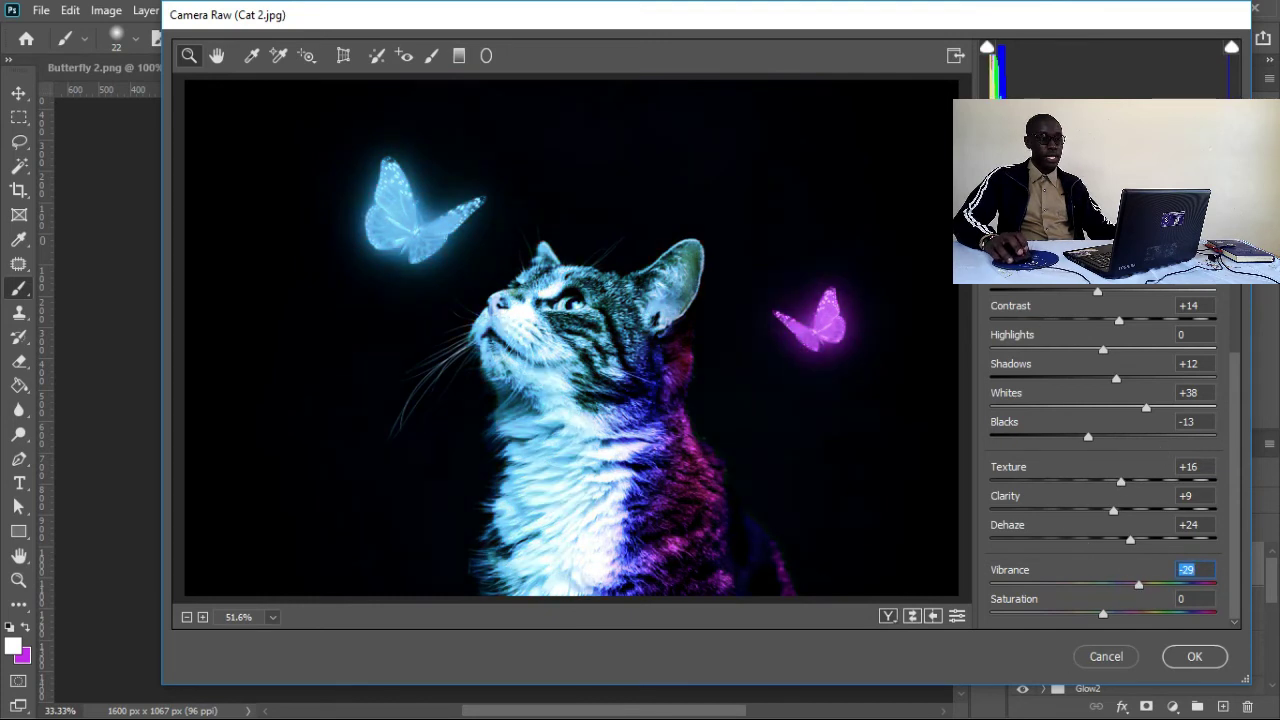
Set Vibrance to +25 in the Basic tone sliders.
{"action": "key", "text": "ctrl+alt+7"}
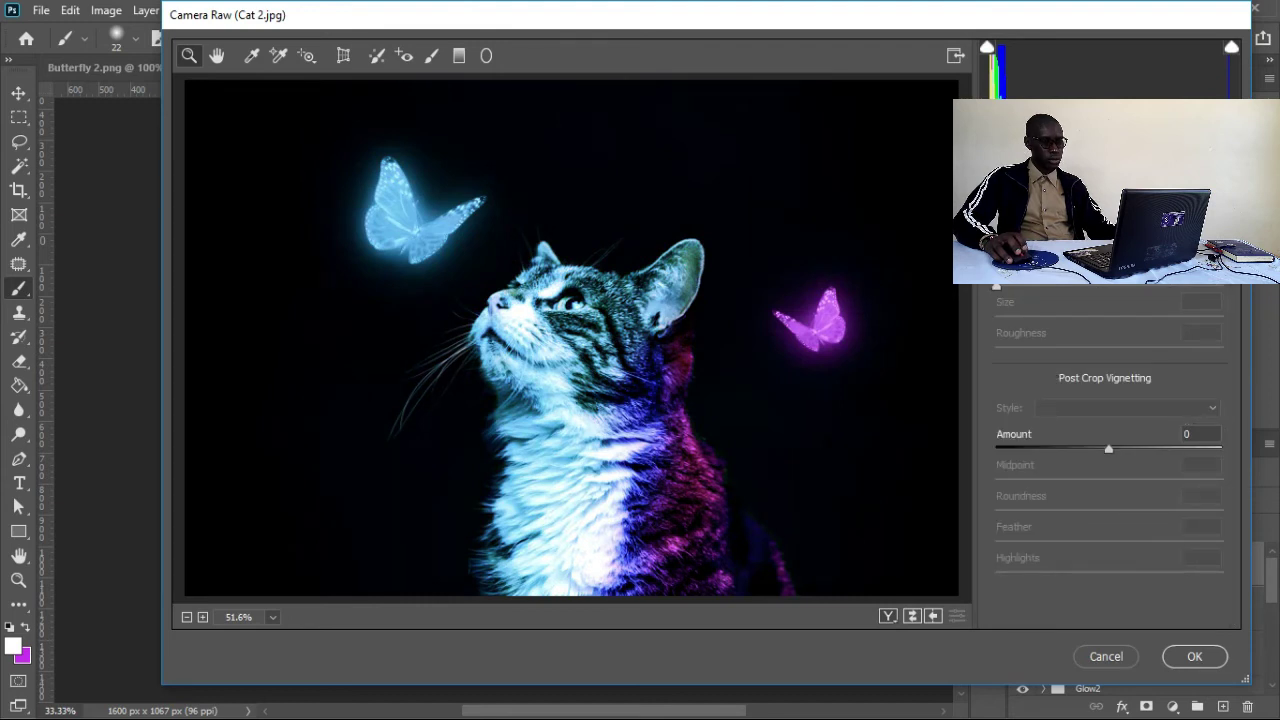
{"action": "key", "text": "ctrl+alt+1"}
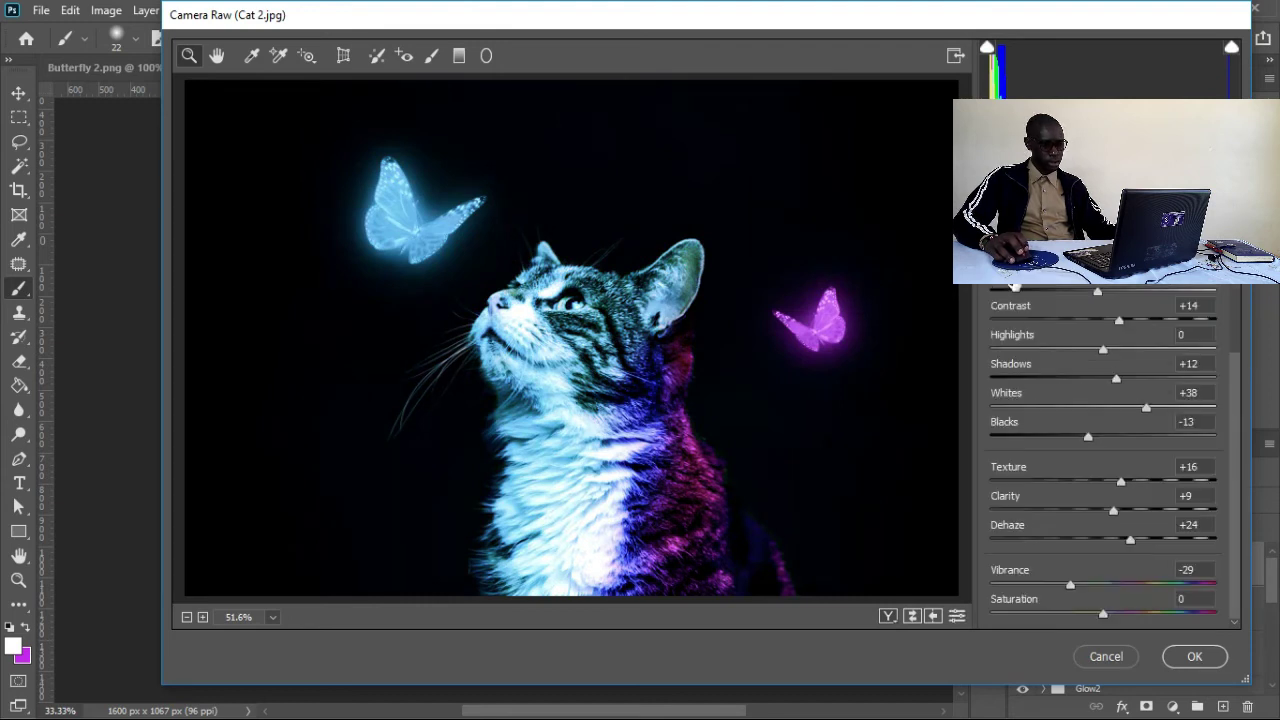
{"action": "left_click", "coordinate": [1118, 586]}
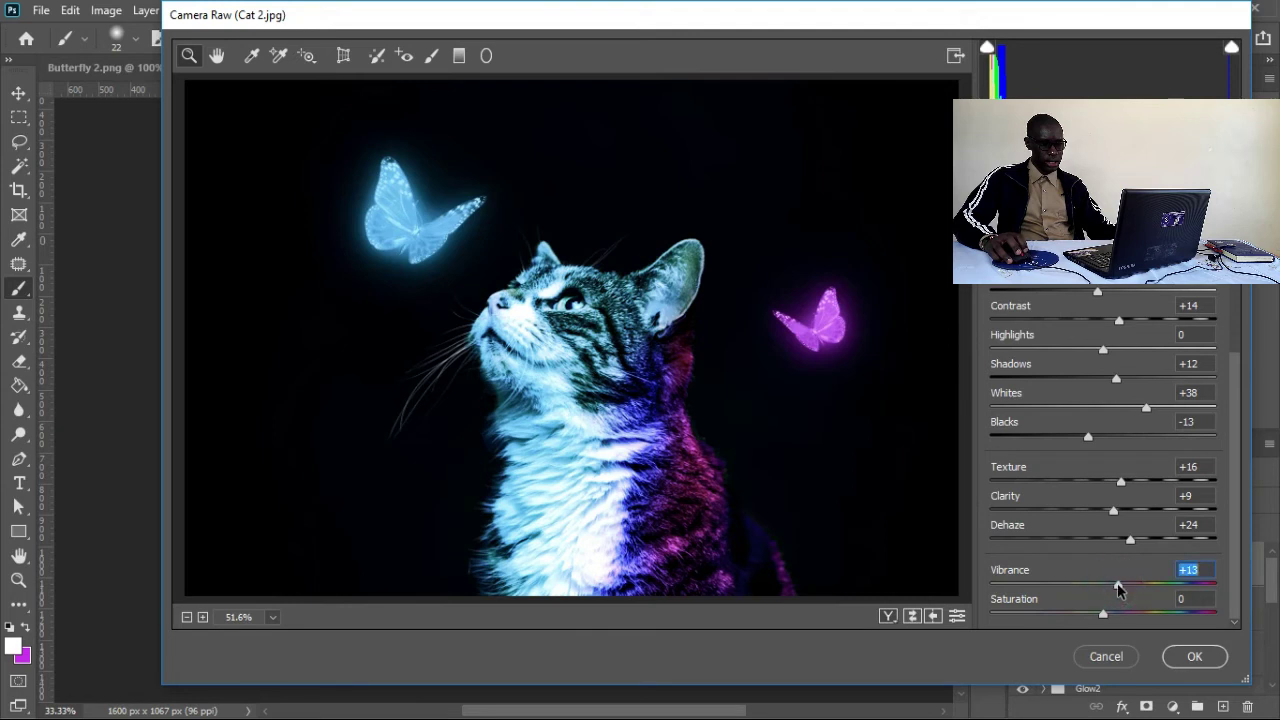
{"action": "left_click_drag", "start_coordinate": [1118, 588], "coordinate": [1132, 590]}
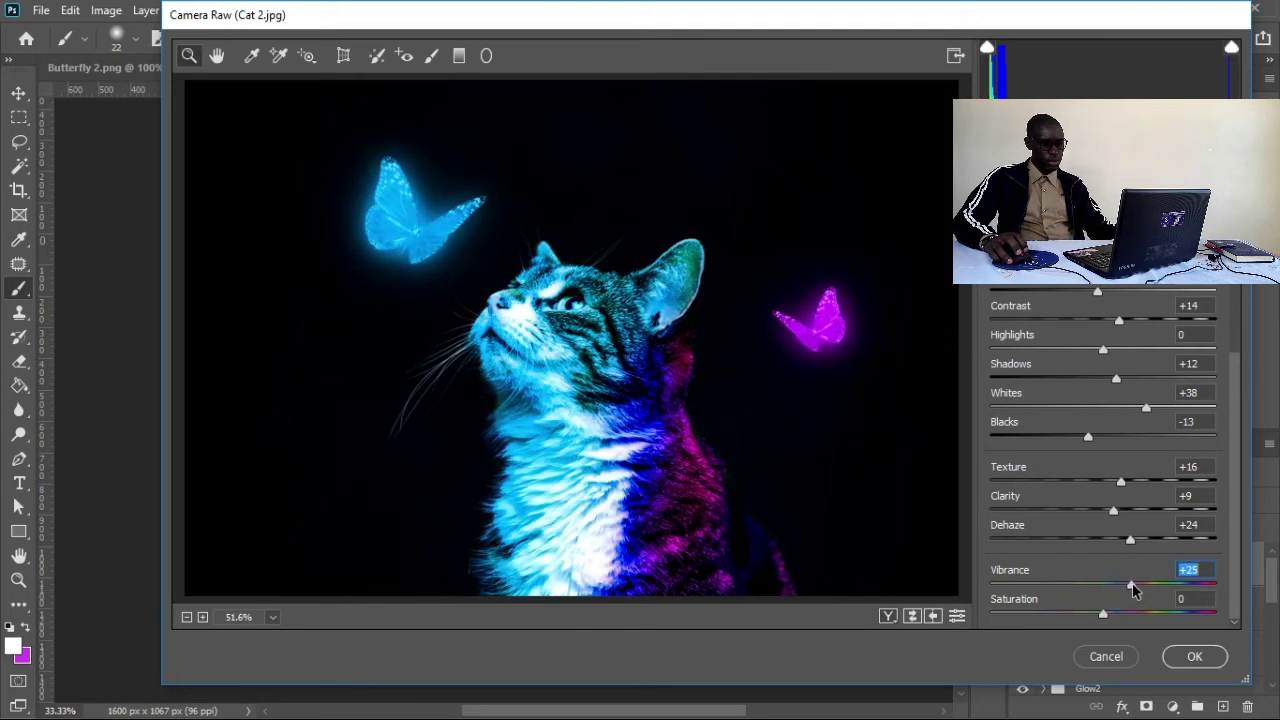
{"action": "left_click", "coordinate": [1133, 586]}
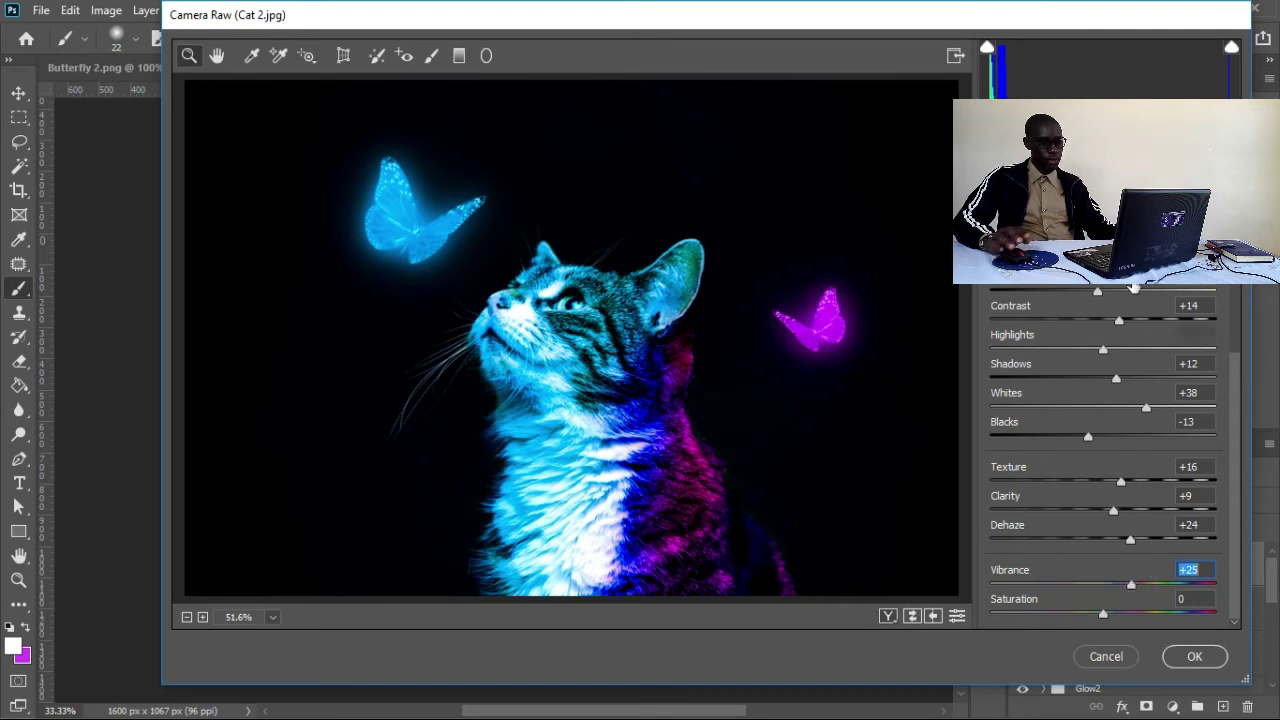
Add a Highlight Priority vignette with Feather 73, Roundness -20 and Midpoint 54.
{"action": "left_click", "coordinate": [1127, 140]}
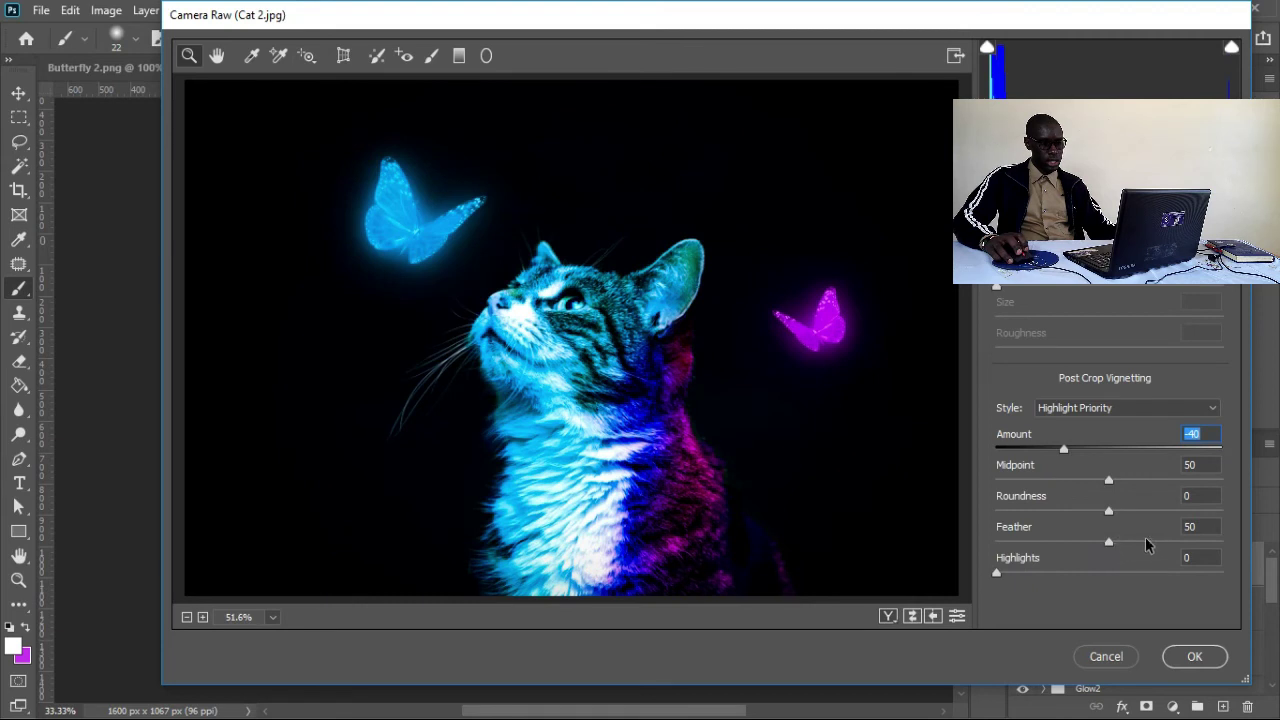
{"action": "left_click_drag", "start_coordinate": [1111, 543], "coordinate": [1160, 540]}
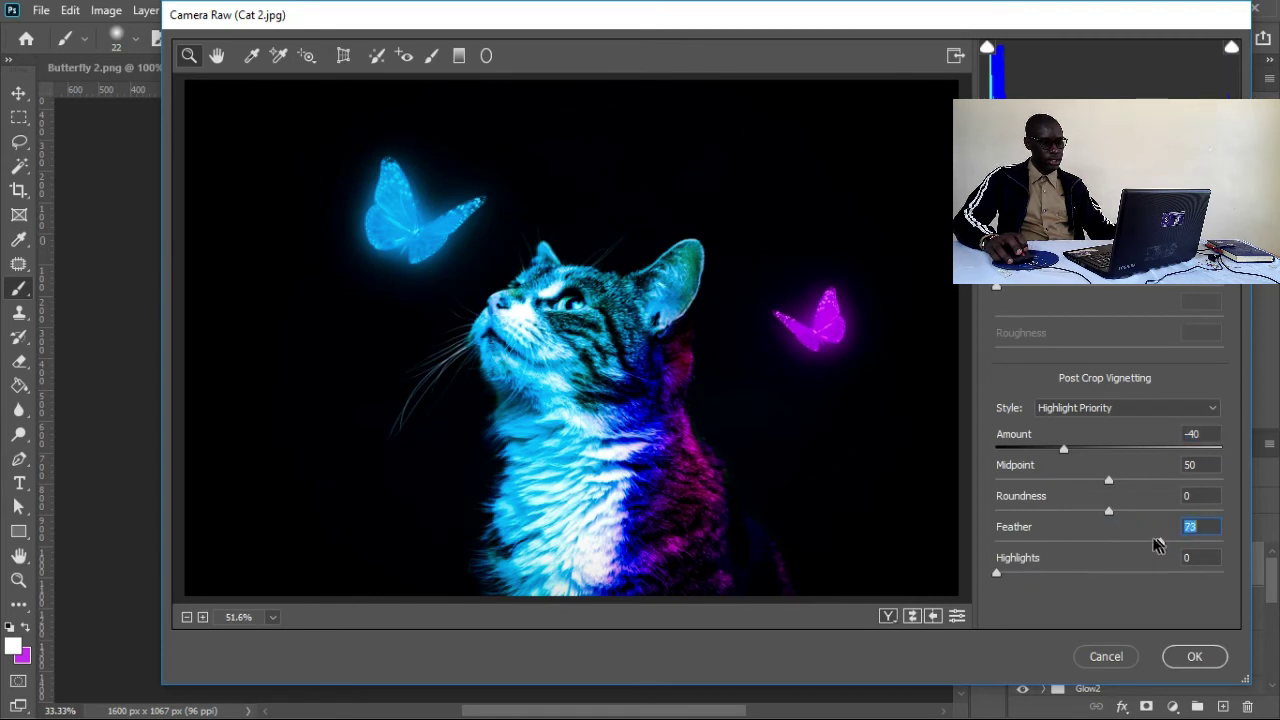
{"action": "left_click_drag", "start_coordinate": [1095, 515], "coordinate": [1090, 516]}
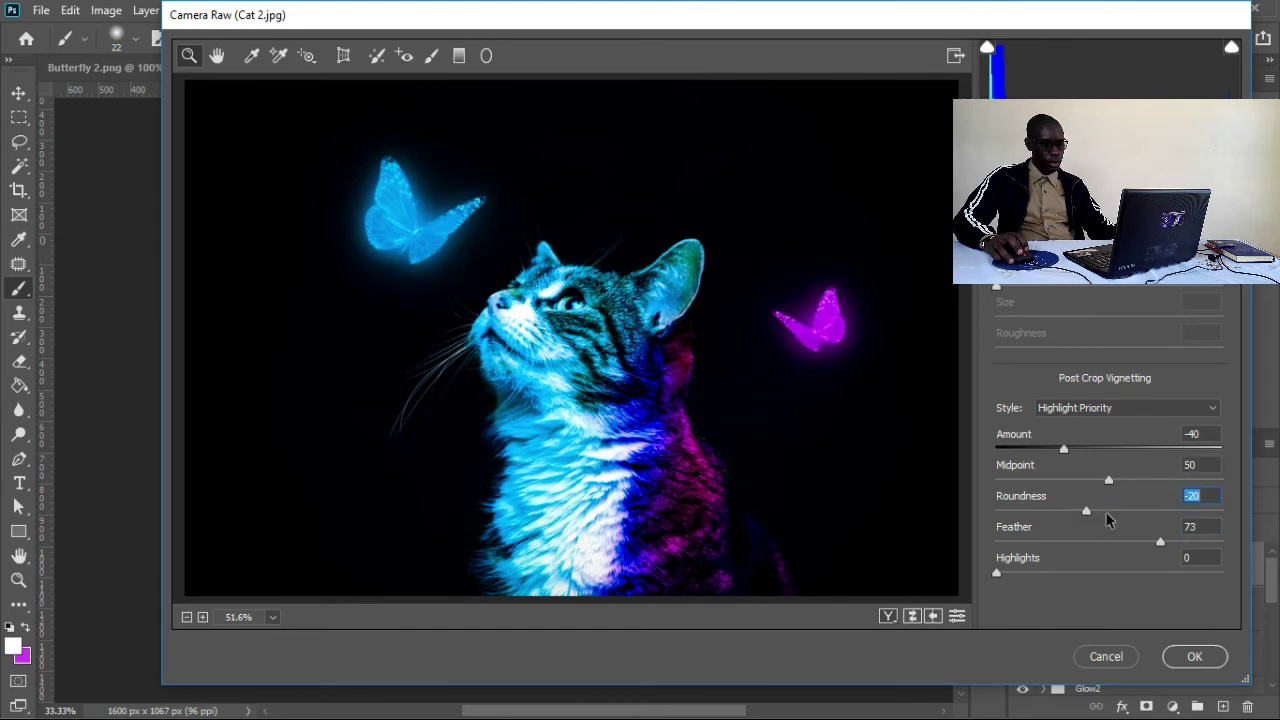
{"action": "left_click", "coordinate": [1115, 481]}
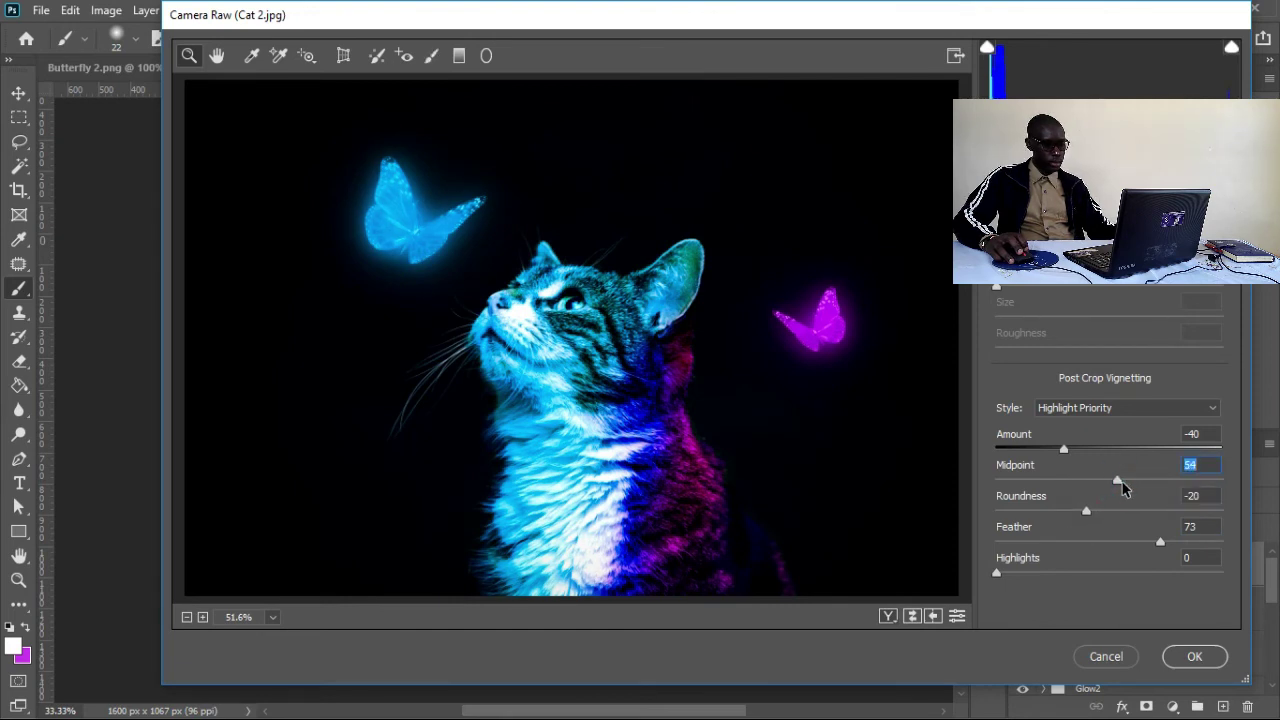
Set the vignette Amount to -17 and apply the Camera Raw grade.
{"action": "left_click", "coordinate": [1066, 451]}
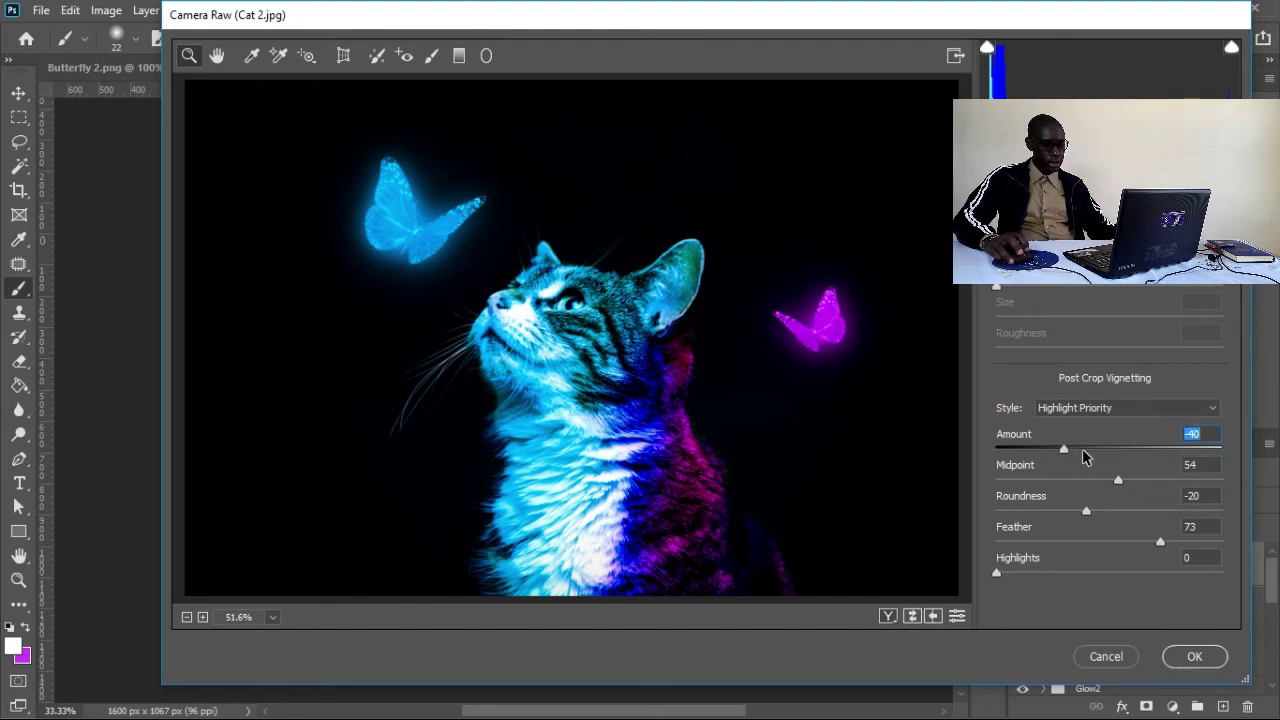
{"action": "left_click", "coordinate": [1082, 451]}
{"action": "left_click", "coordinate": [1086, 451]}
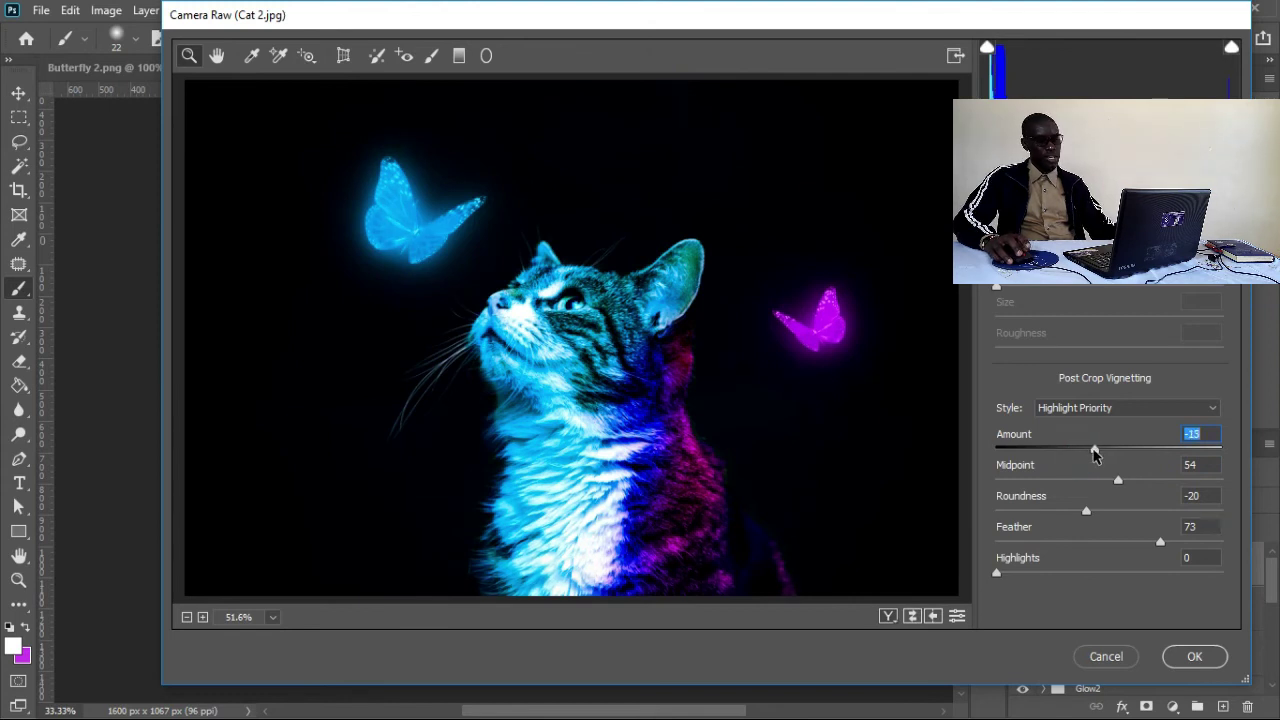
{"action": "left_click", "coordinate": [1094, 452]}
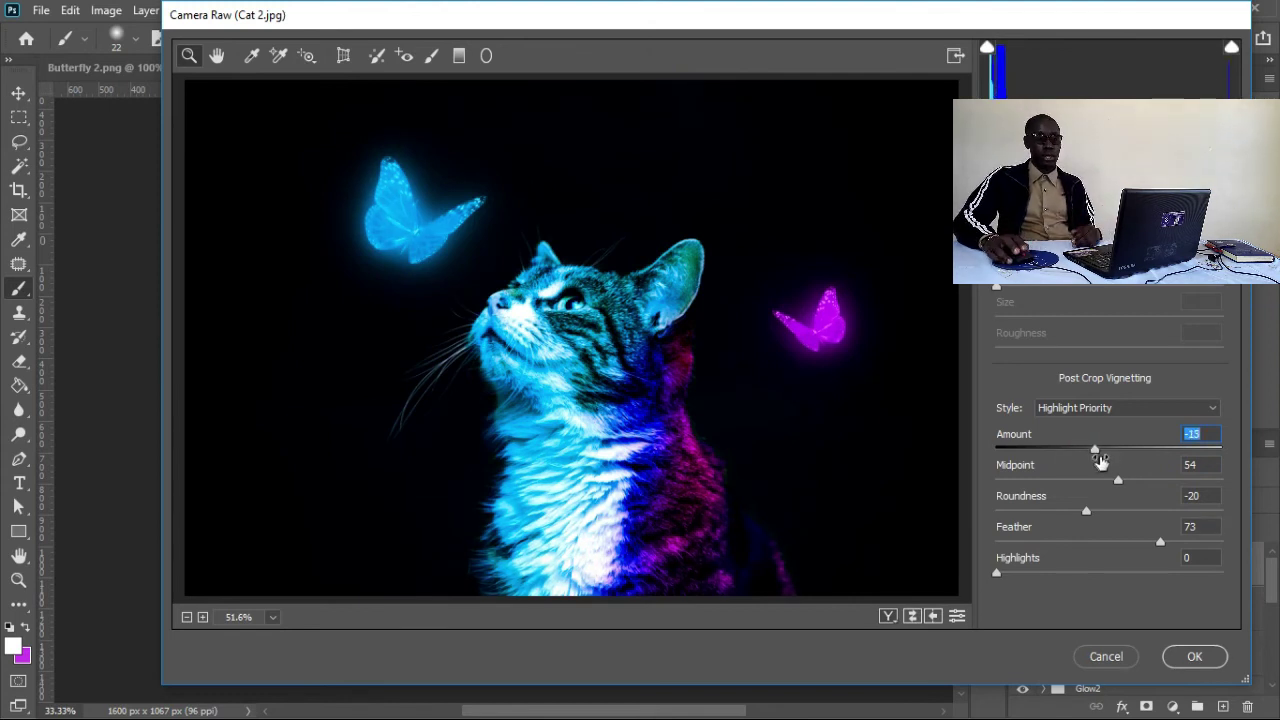
{"action": "left_click", "coordinate": [1098, 450]}
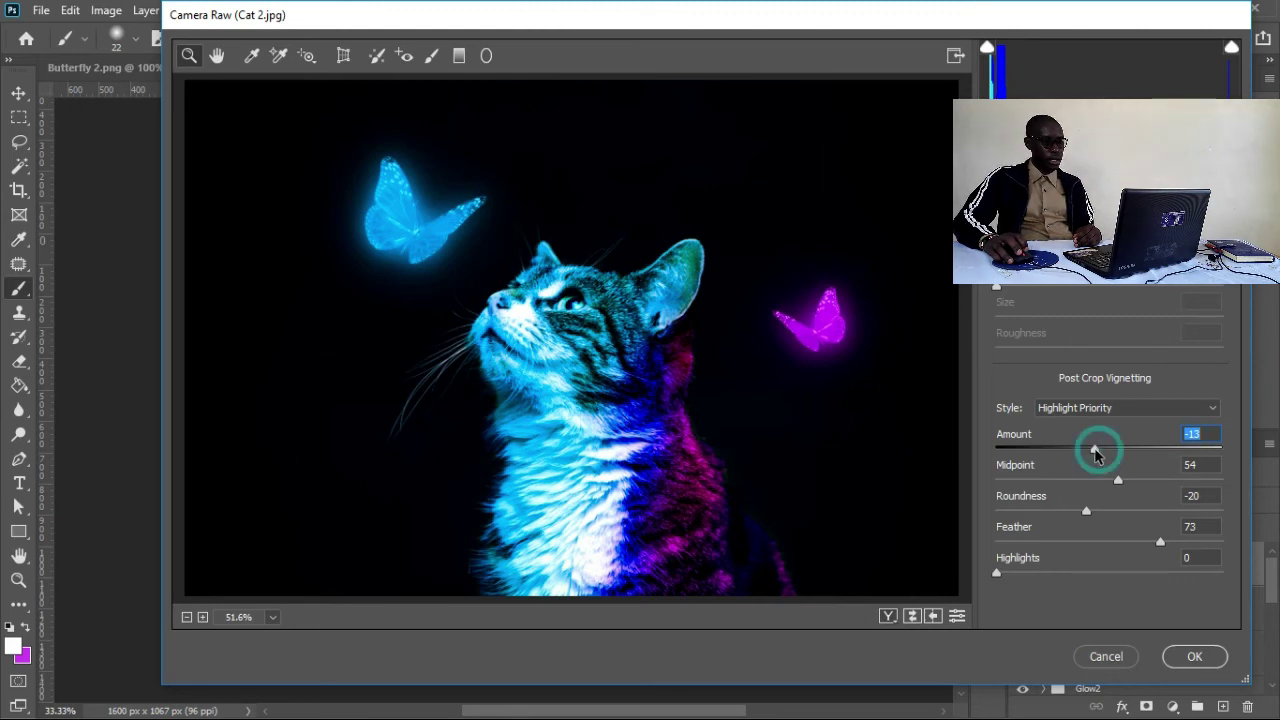
{"action": "left_click", "coordinate": [1200, 657]}
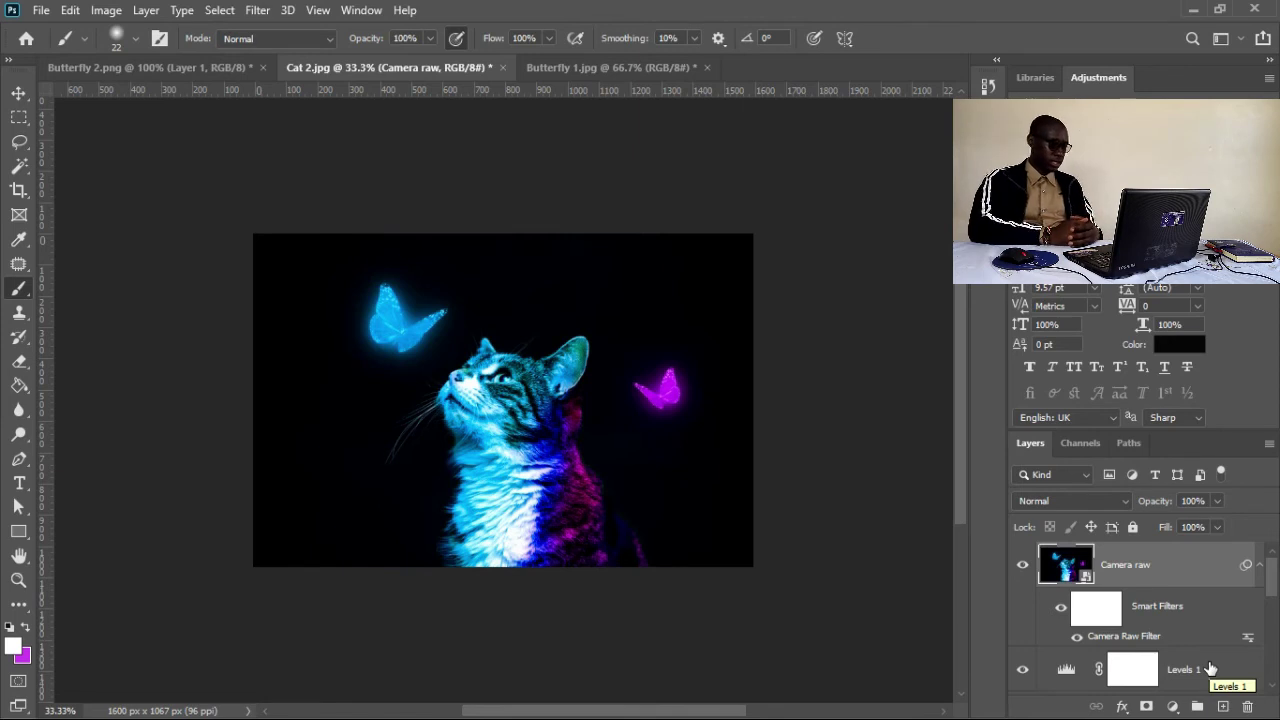
{"action": "left_click", "coordinate": [1023, 567]}
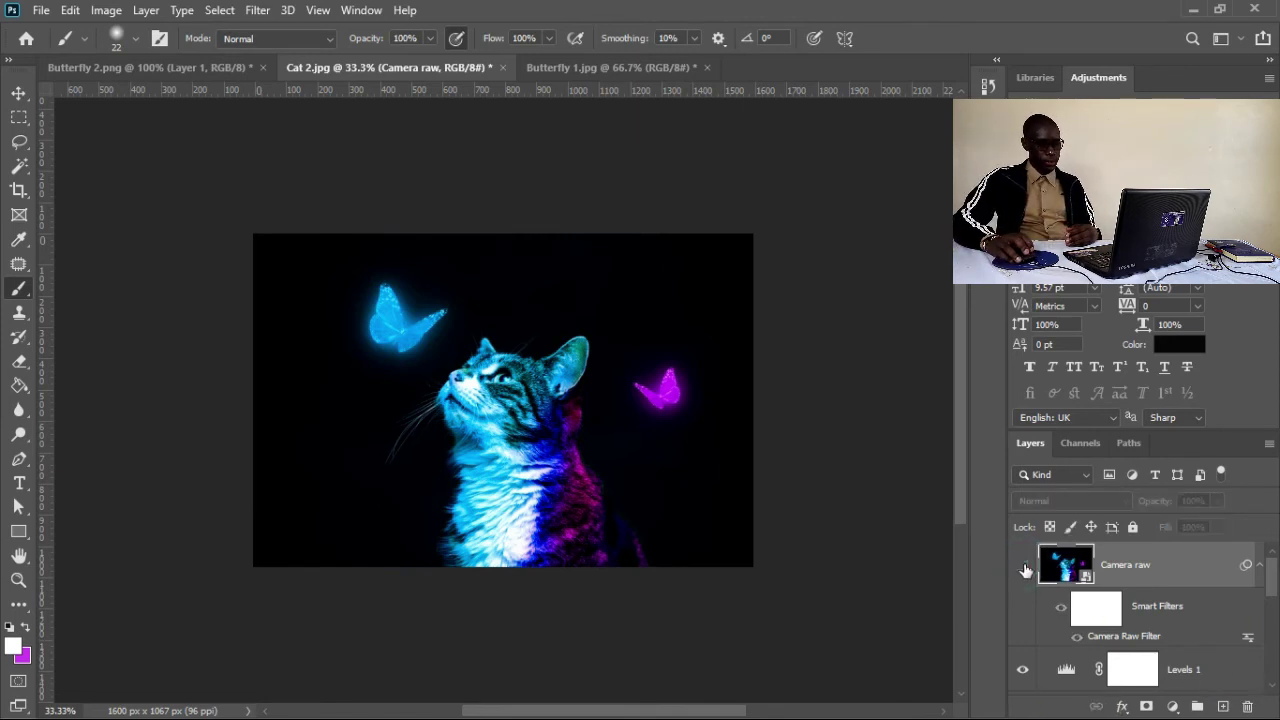
{"action": "left_click", "coordinate": [1023, 568]}
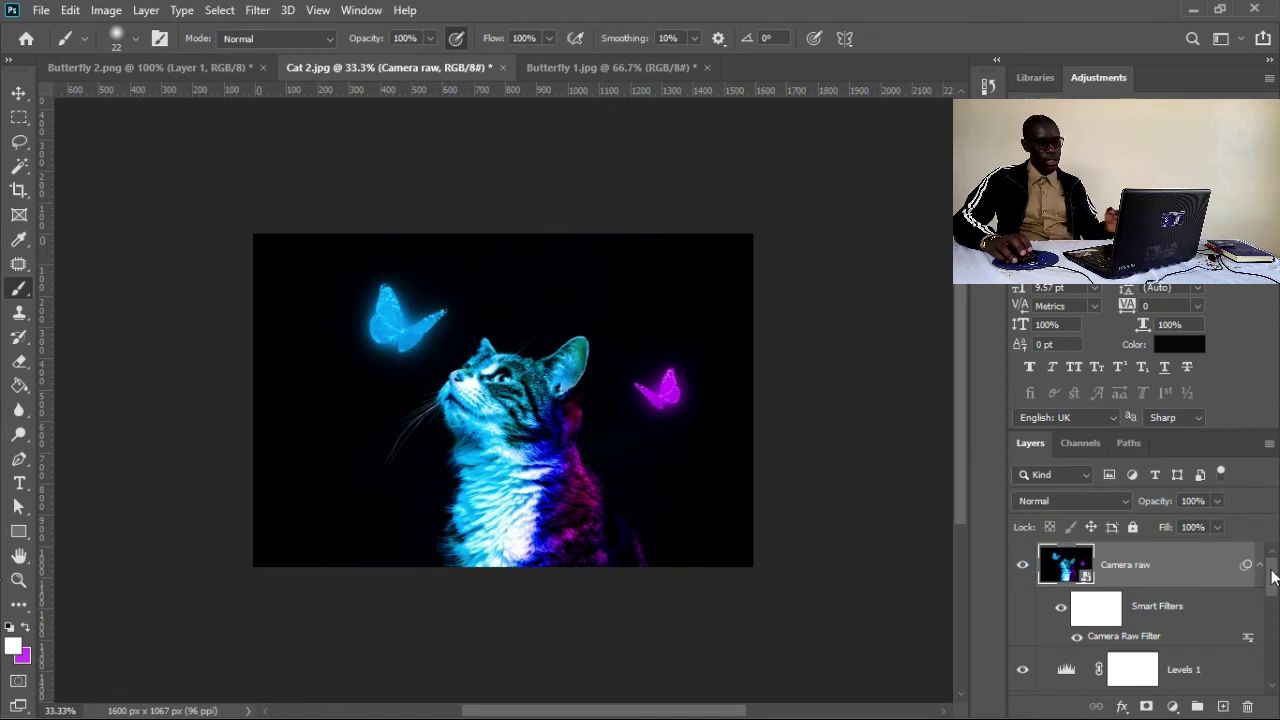
{"action": "scroll", "coordinate": [1268, 575], "scroll_direction": "down", "scroll_amount": 3}
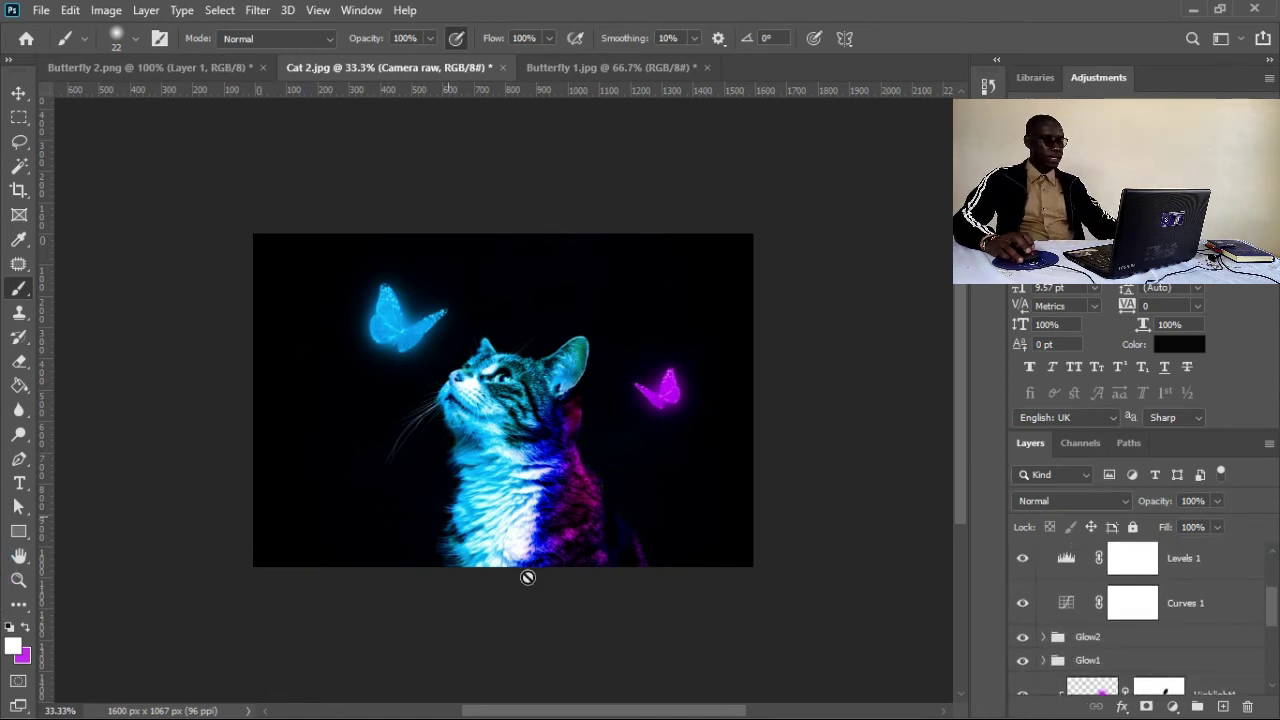
{"action": "key", "text": "v"}
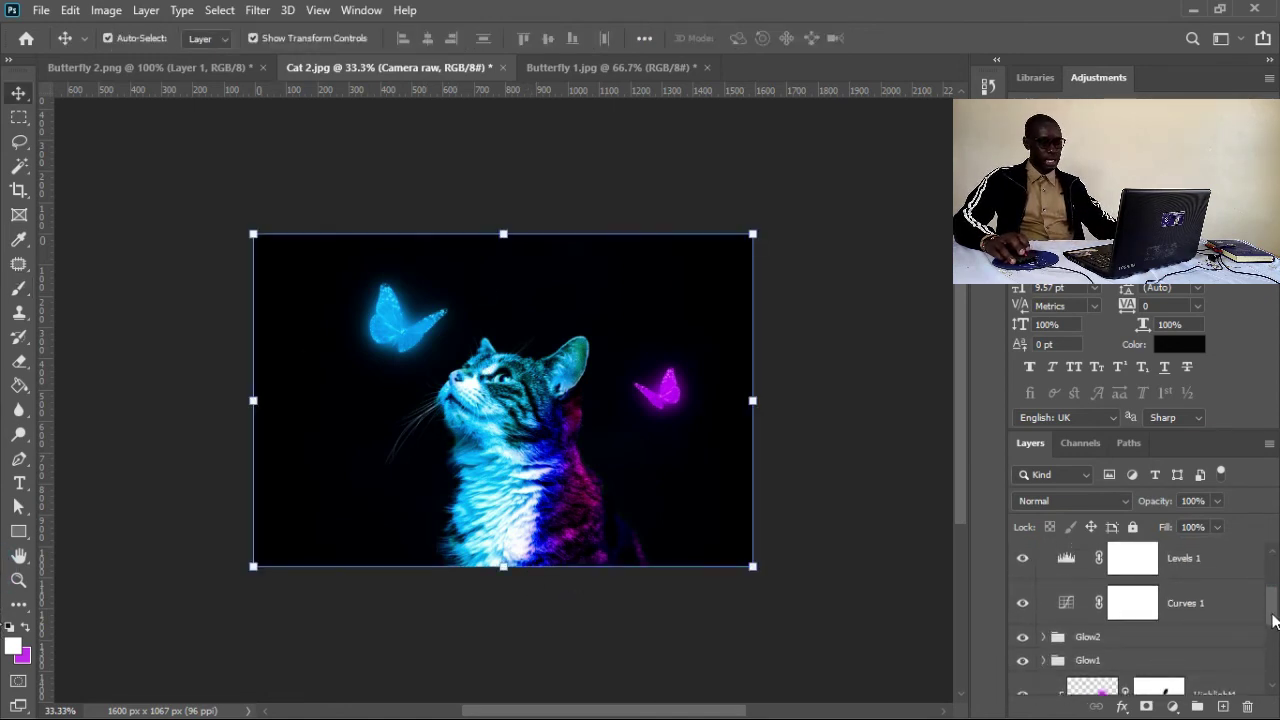
{"action": "scroll", "coordinate": [1140, 620], "scroll_direction": "down", "scroll_amount": 3}
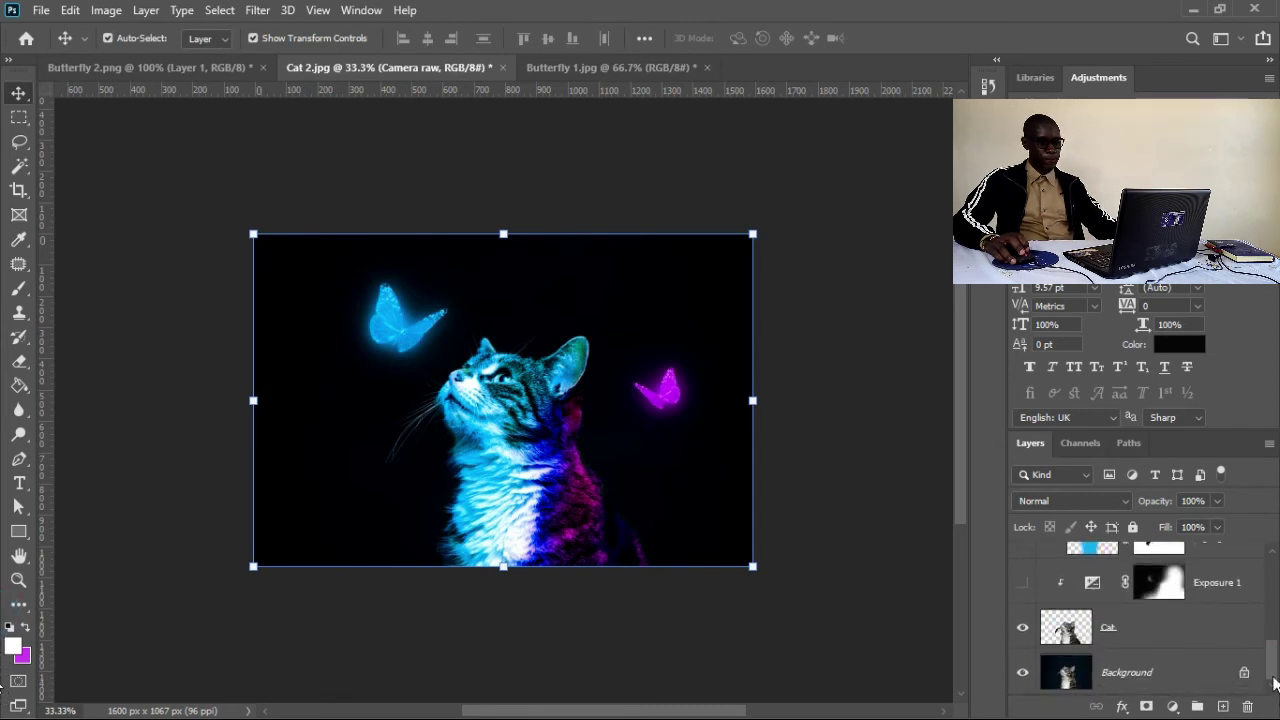
{"action": "left_click_drag", "start_coordinate": [1275, 668], "coordinate": [1276, 568]}
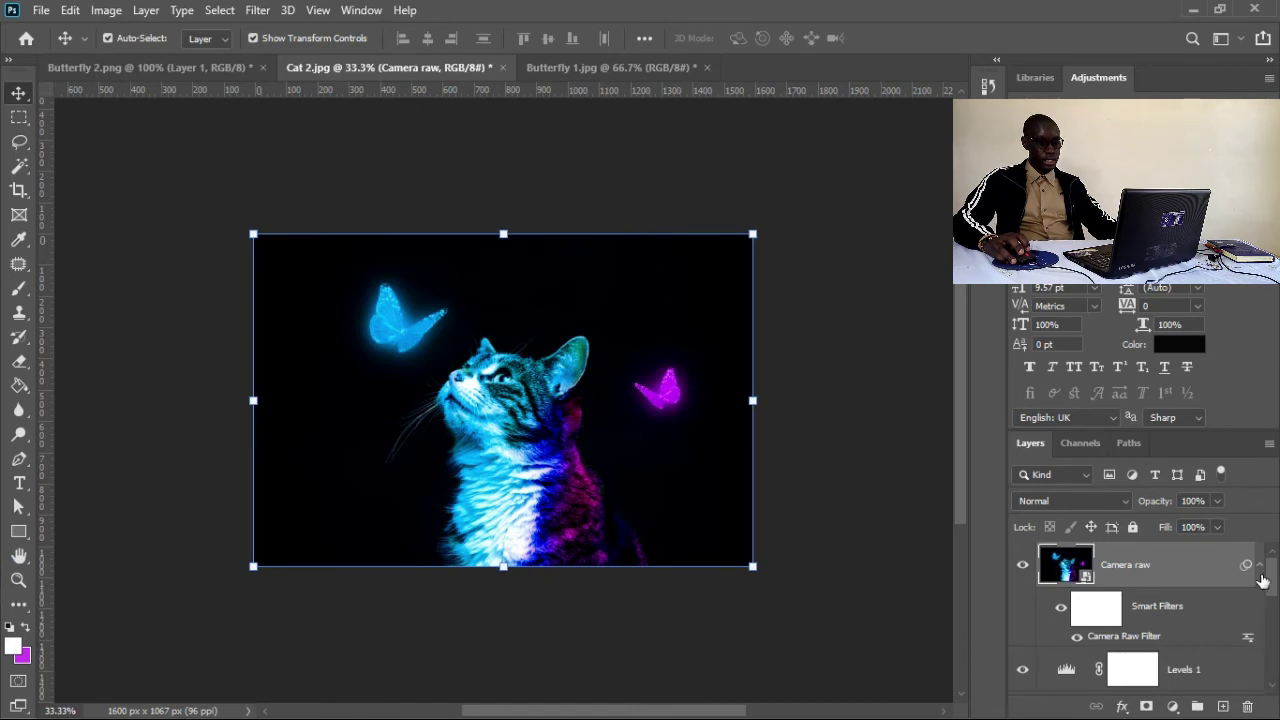
{"action": "left_click", "coordinate": [1259, 566]}
{"action": "scroll", "coordinate": [1270, 620], "scroll_direction": "down", "scroll_amount": 5}
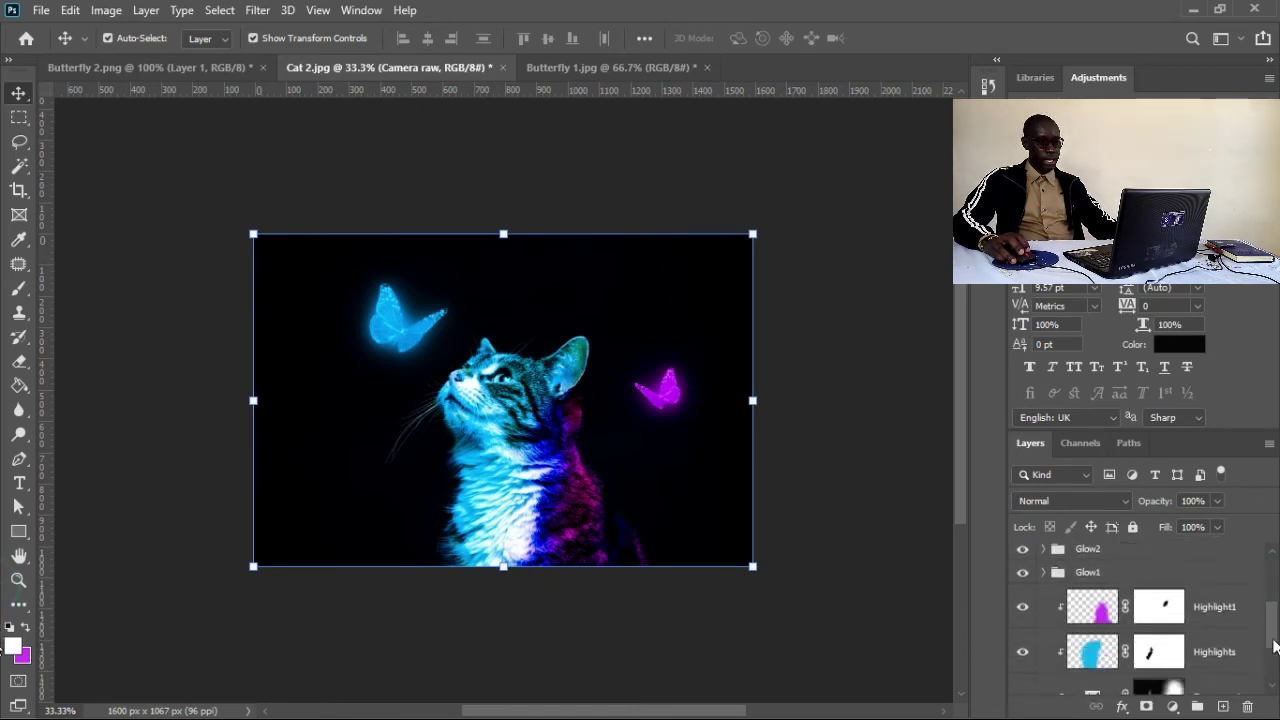
{"action": "left_click_drag", "start_coordinate": [1275, 645], "coordinate": [1274, 612]}
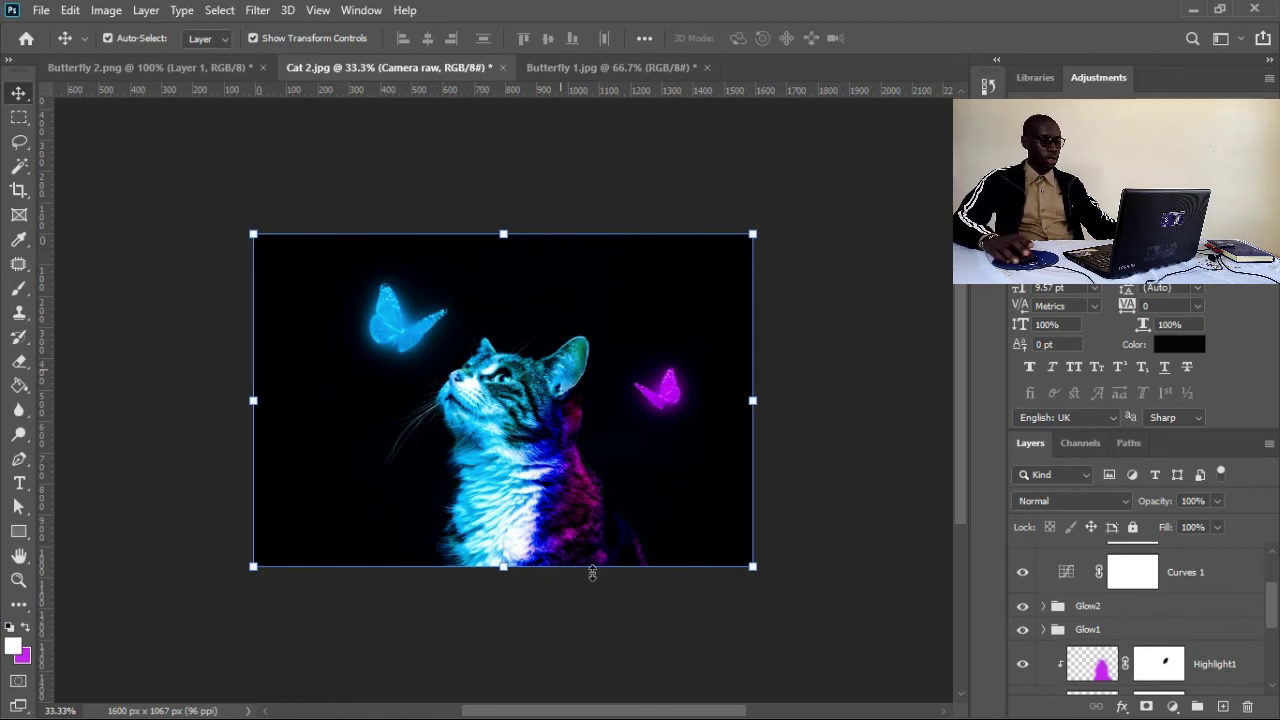
{"action": "left_click", "coordinate": [660, 651]}
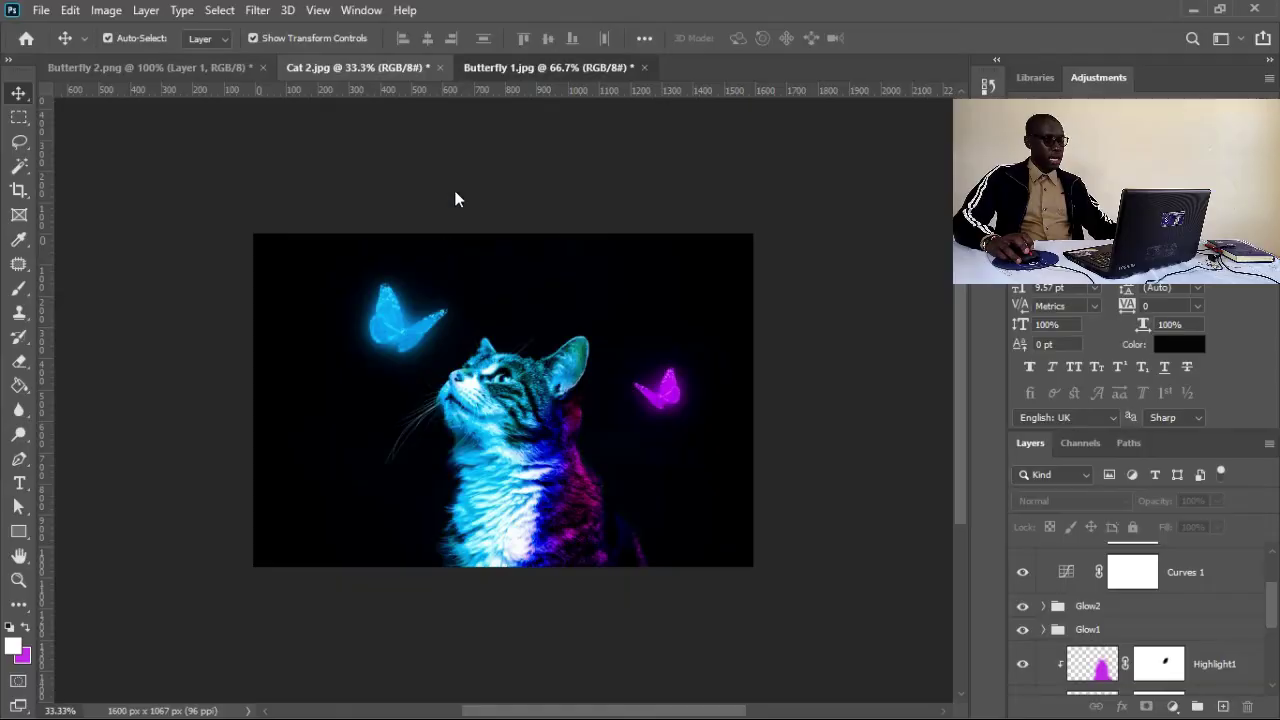
Switch to Butterfly 1.jpg, zoom into the wing, and add an empty Layer 1.
{"action": "key", "text": "ctrl+Tab"}
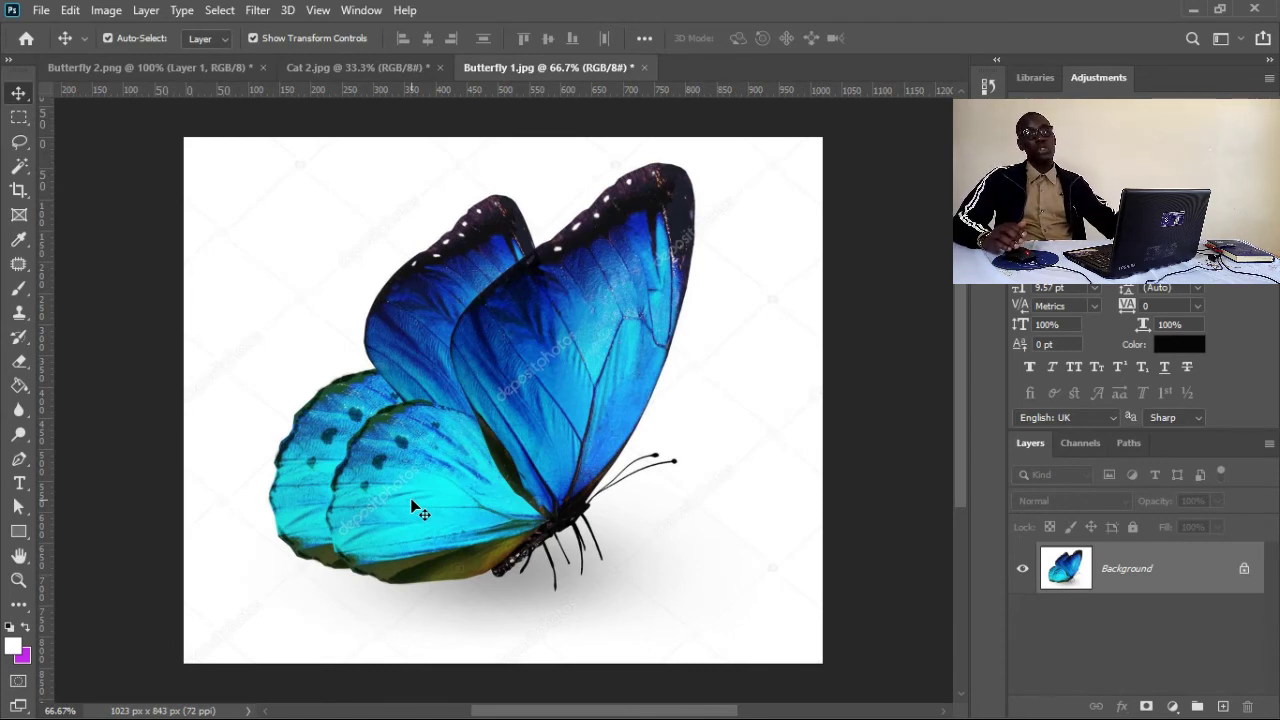
{"action": "scroll", "coordinate": [657, 377], "scroll_direction": "up", "scroll_amount": 5}
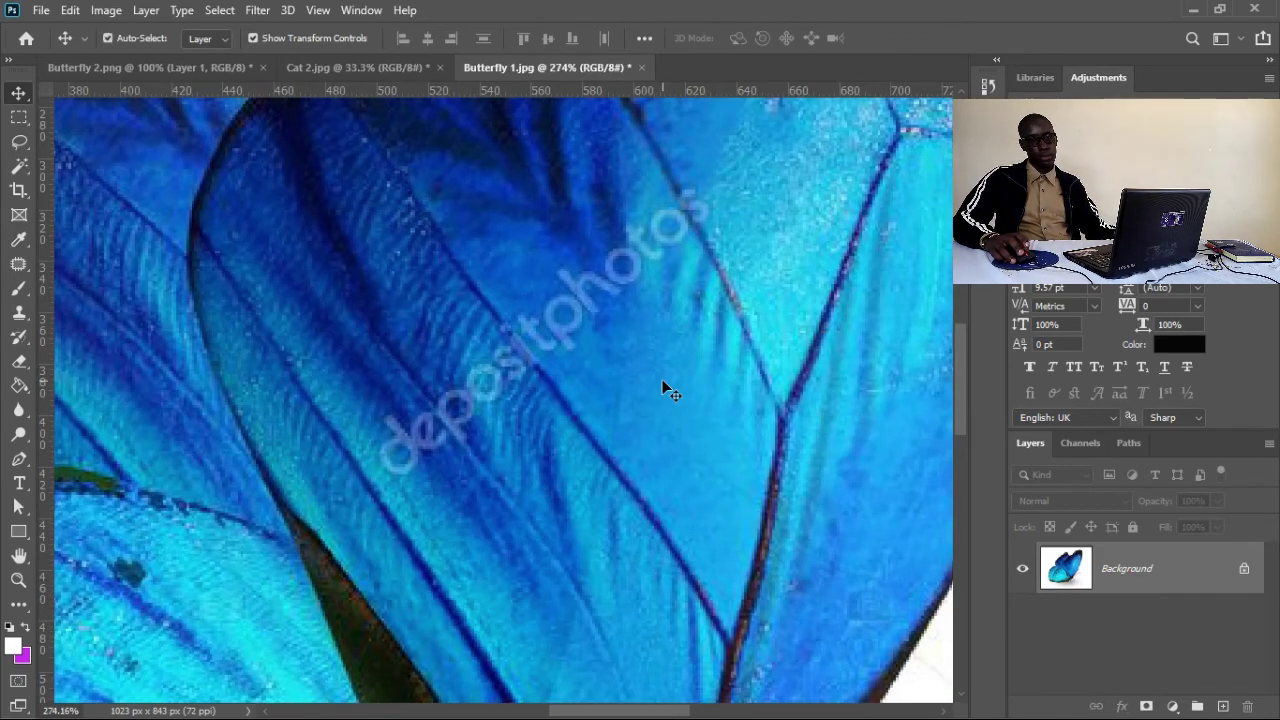
{"action": "scroll", "coordinate": [600, 440], "scroll_direction": "down", "scroll_amount": 5}
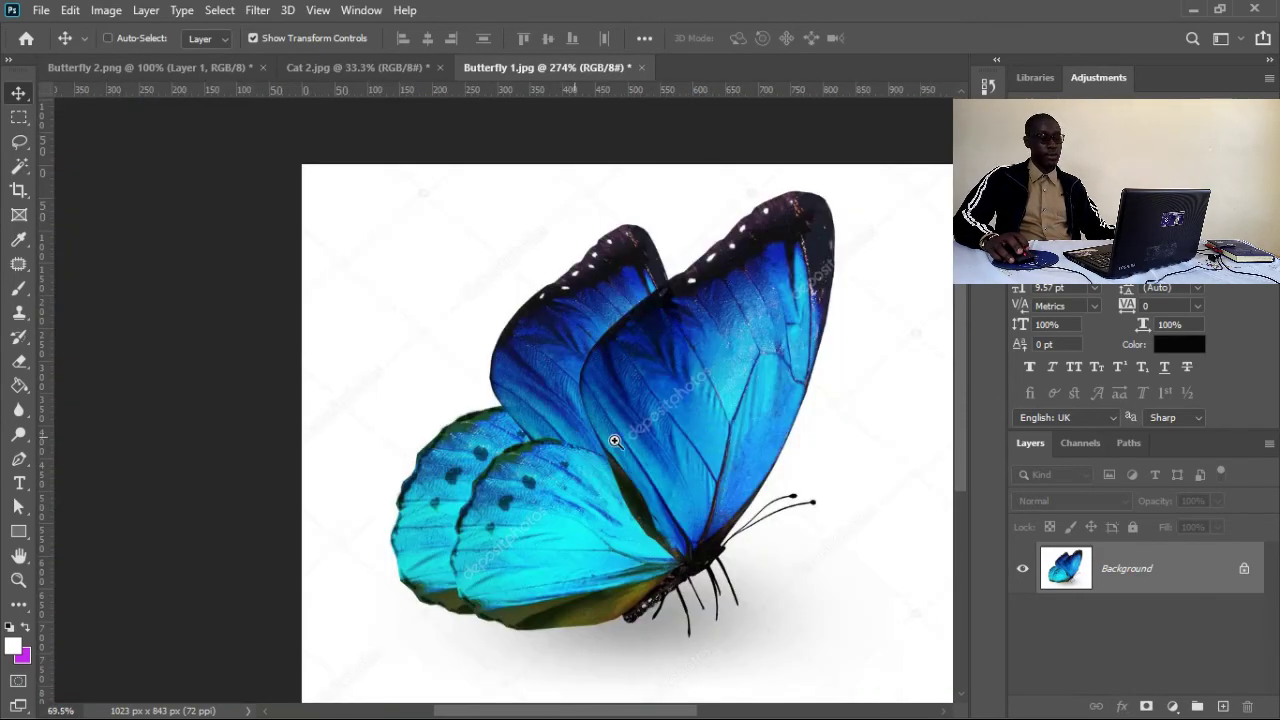
{"action": "scroll", "coordinate": [674, 449], "scroll_direction": "up", "scroll_amount": 5}
{"action": "scroll", "coordinate": [623, 449], "scroll_direction": "down", "scroll_amount": 2}
{"action": "scroll", "coordinate": [630, 452], "scroll_direction": "up", "scroll_amount": 2}
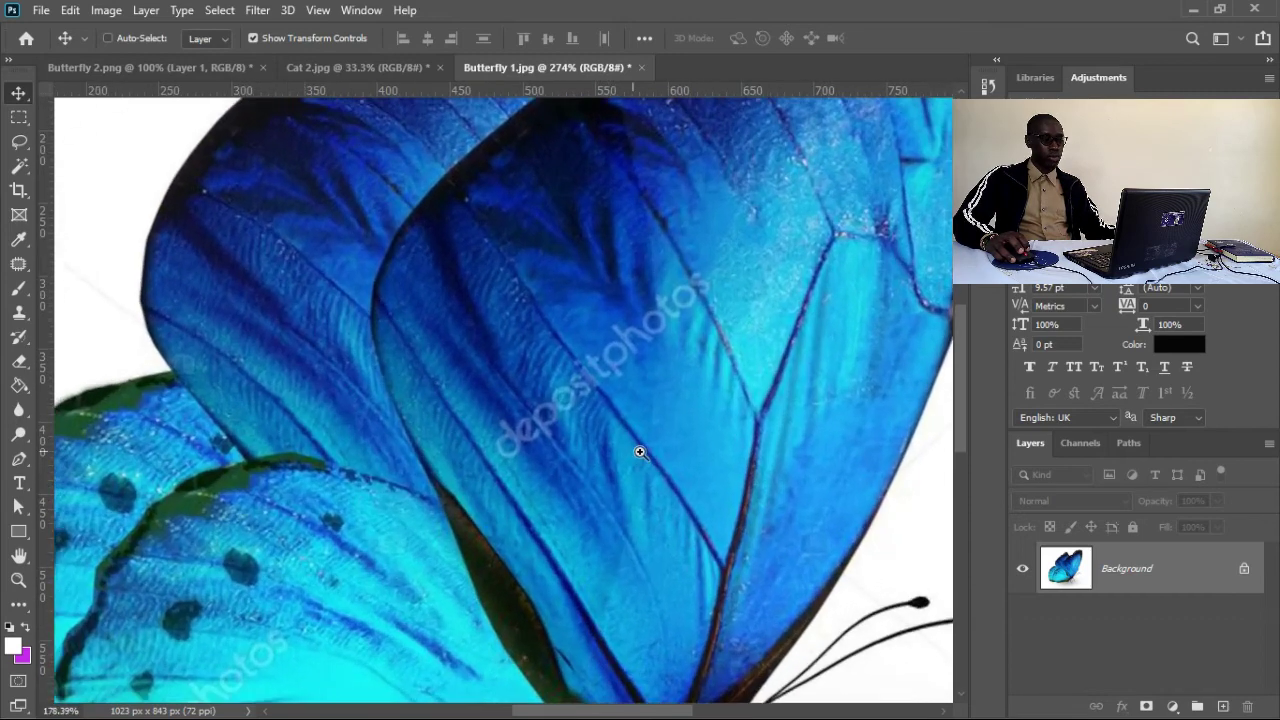
{"action": "left_click_drag", "start_coordinate": [688, 511], "coordinate": [629, 480]}
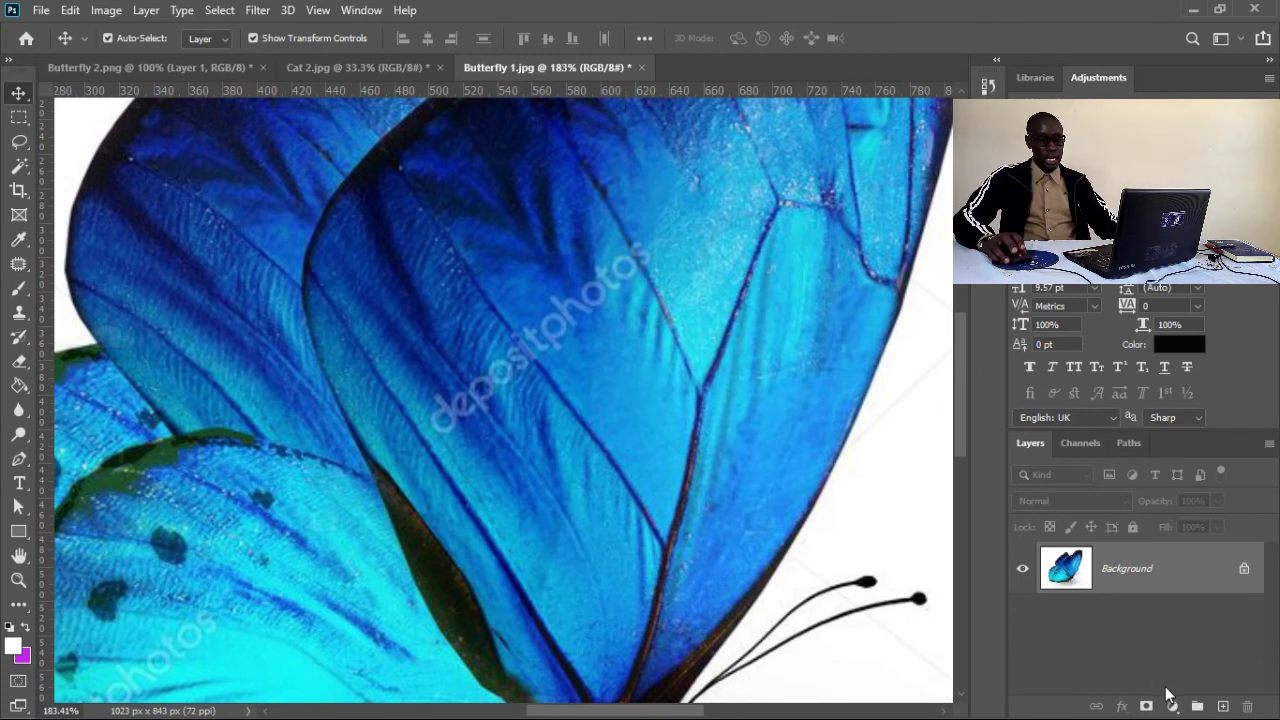
{"action": "left_click", "coordinate": [1223, 707]}
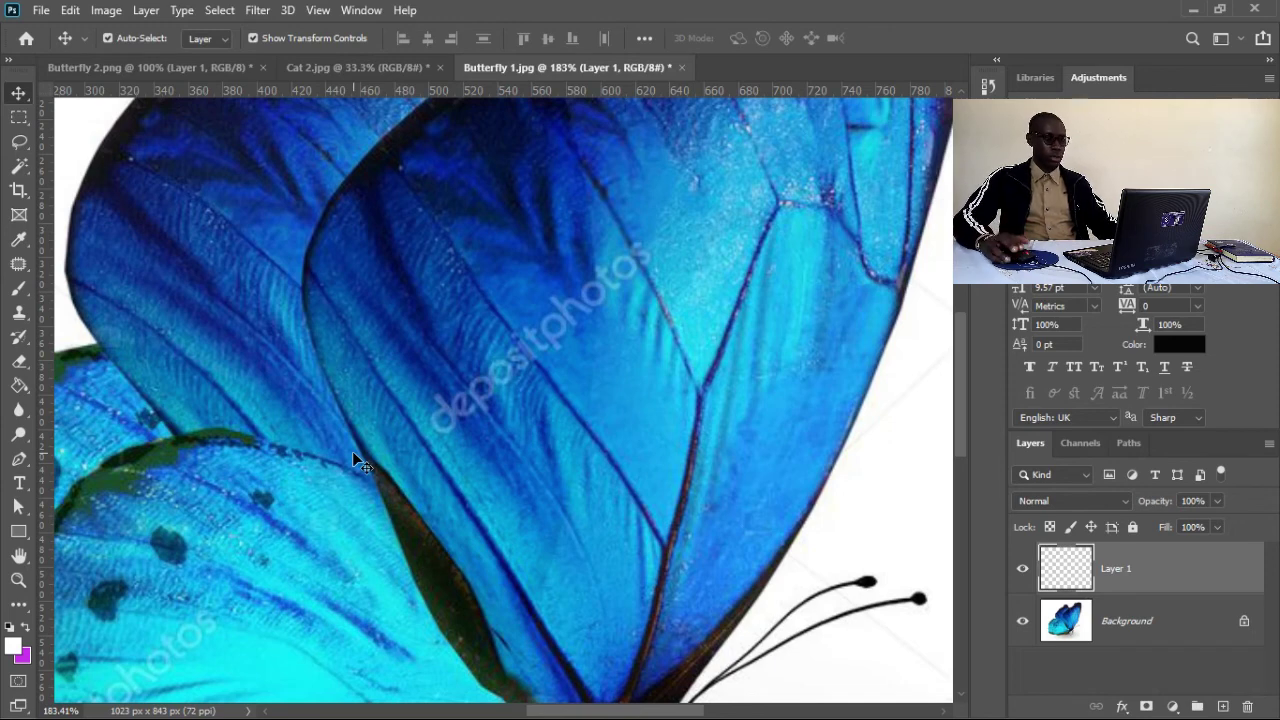
With Clone Stamp, sample clean wing and cover the watermark's 'po' letters.
{"action": "key", "text": "s"}
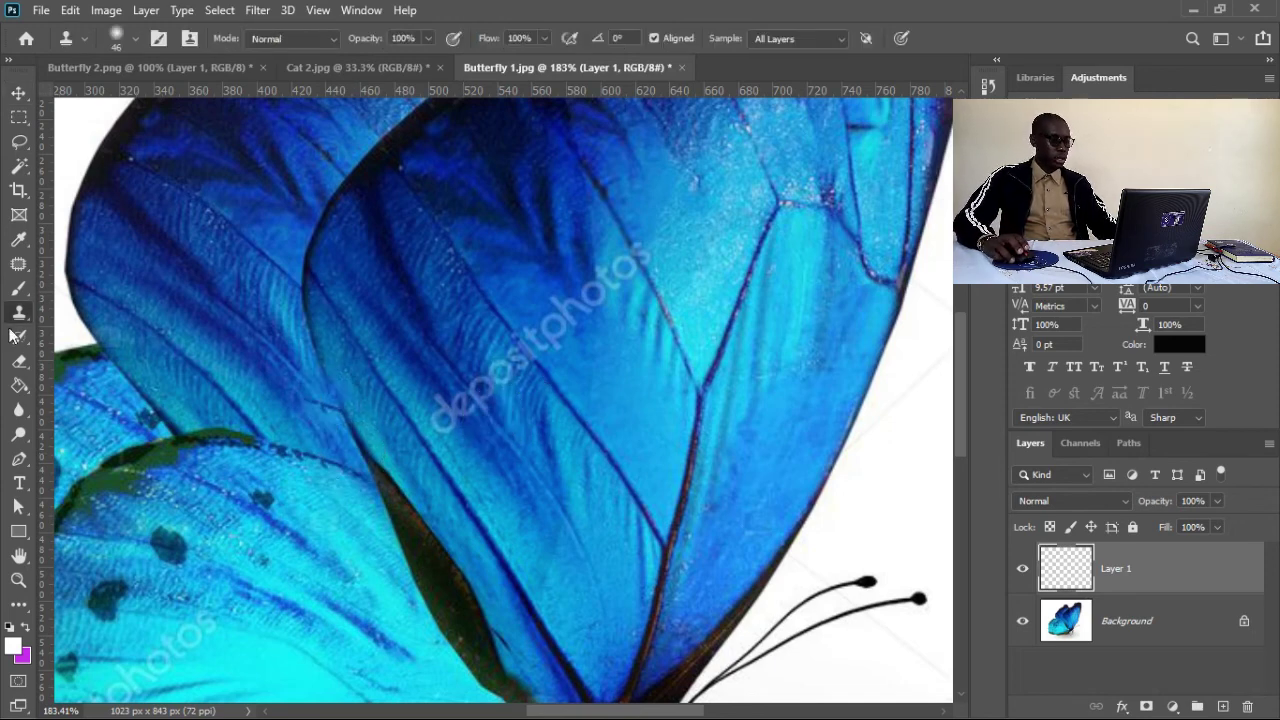
{"action": "left_click", "coordinate": [566, 404], "text": "alt"}
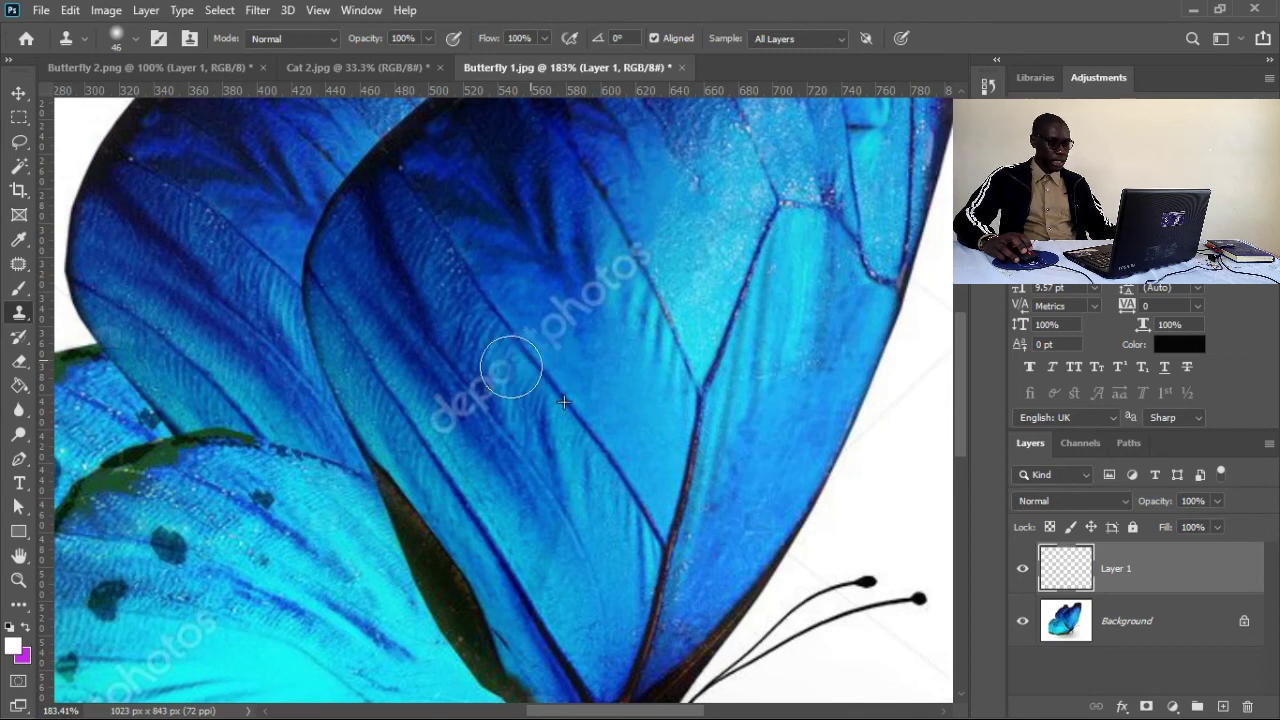
{"action": "mouse_move", "coordinate": [509, 358]}
{"action": "left_mouse_down"}
{"action": "mouse_move", "coordinate": [471, 388]}
{"action": "mouse_move", "coordinate": [545, 345]}
{"action": "mouse_move", "coordinate": [563, 309]}
{"action": "mouse_move", "coordinate": [594, 302]}
{"action": "mouse_move", "coordinate": [580, 286]}
{"action": "mouse_move", "coordinate": [600, 277]}
{"action": "mouse_move", "coordinate": [600, 348]}
{"action": "left_mouse_up"}
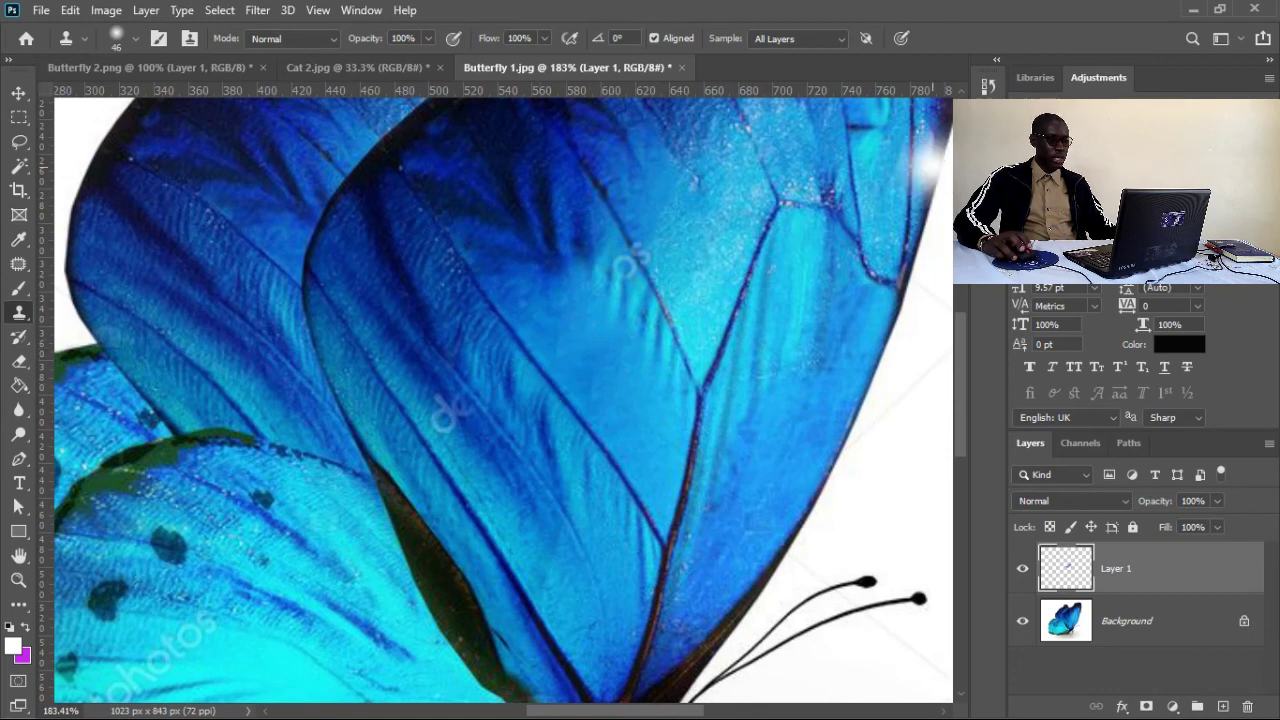
Sample from All Layers and clone over the 'do' letters and lower-edge watermark.
{"action": "left_click", "coordinate": [788, 40]}
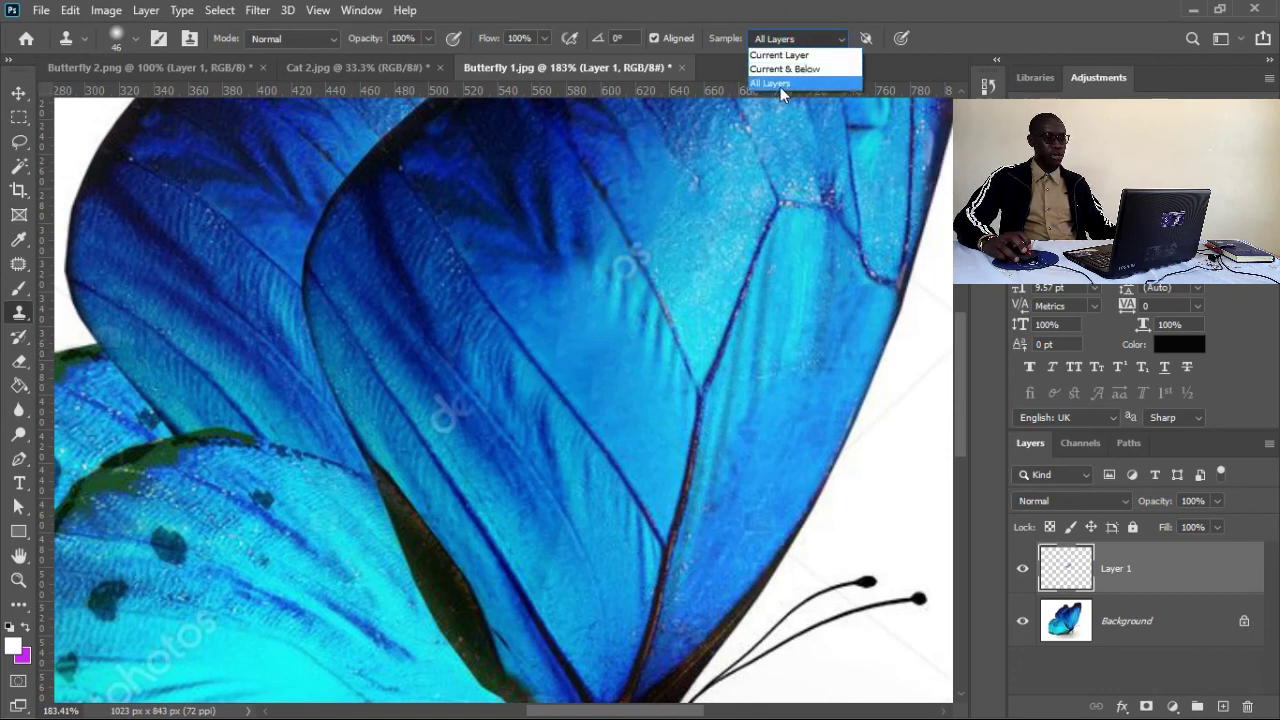
{"action": "left_click", "coordinate": [783, 85]}
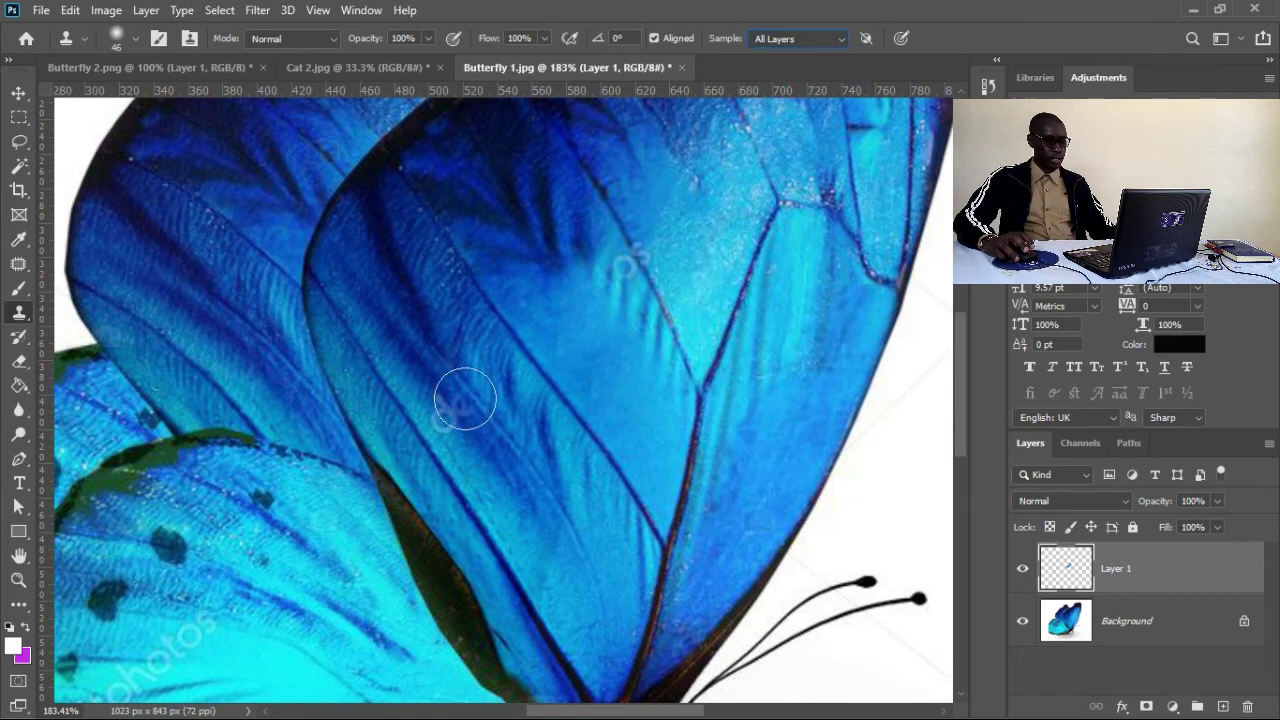
{"action": "left_click", "coordinate": [510, 440], "text": "alt"}
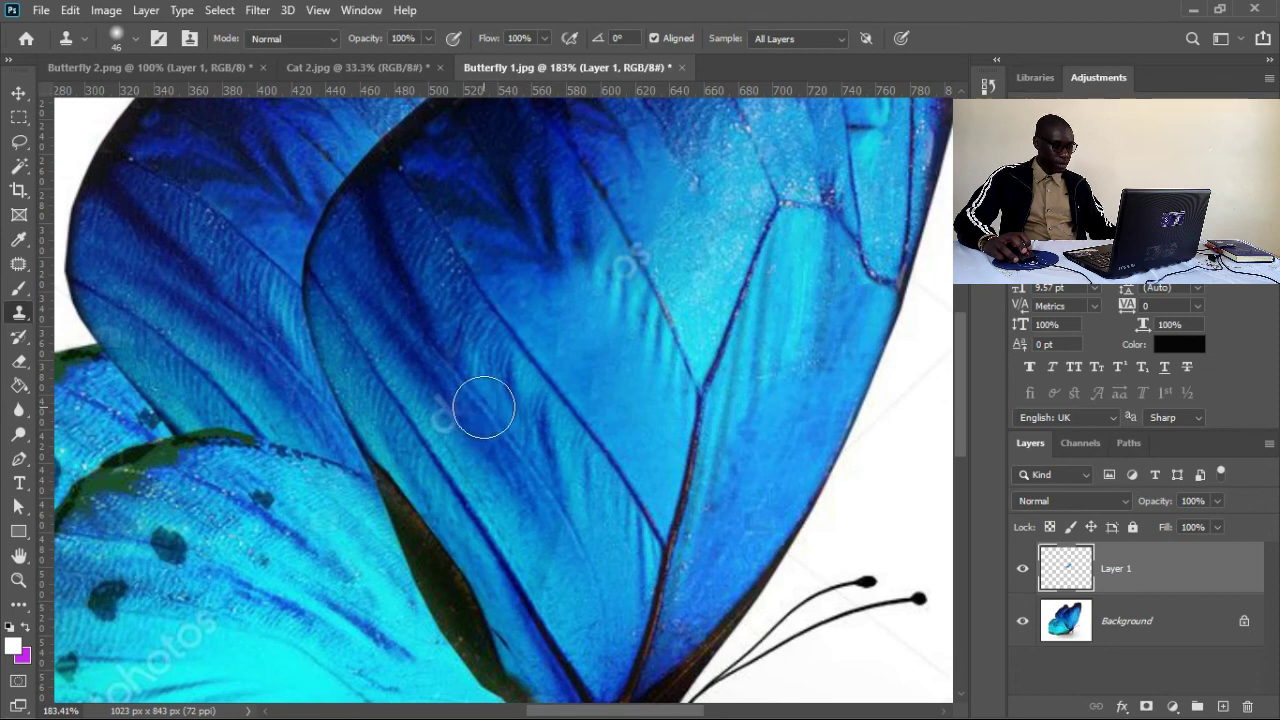
{"action": "mouse_move", "coordinate": [484, 408]}
{"action": "left_mouse_down"}
{"action": "mouse_move", "coordinate": [457, 400]}
{"action": "mouse_move", "coordinate": [456, 420]}
{"action": "left_mouse_up"}
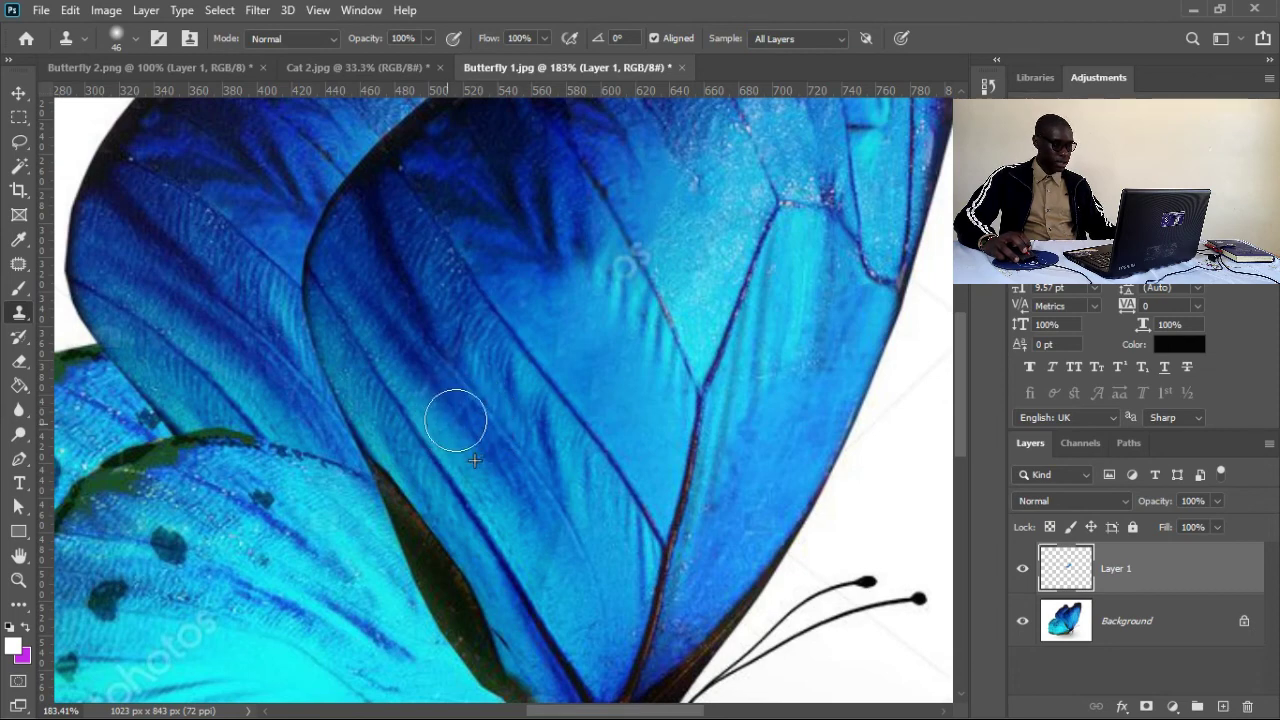
{"action": "left_click_drag", "start_coordinate": [672, 600], "coordinate": [680, 600]}
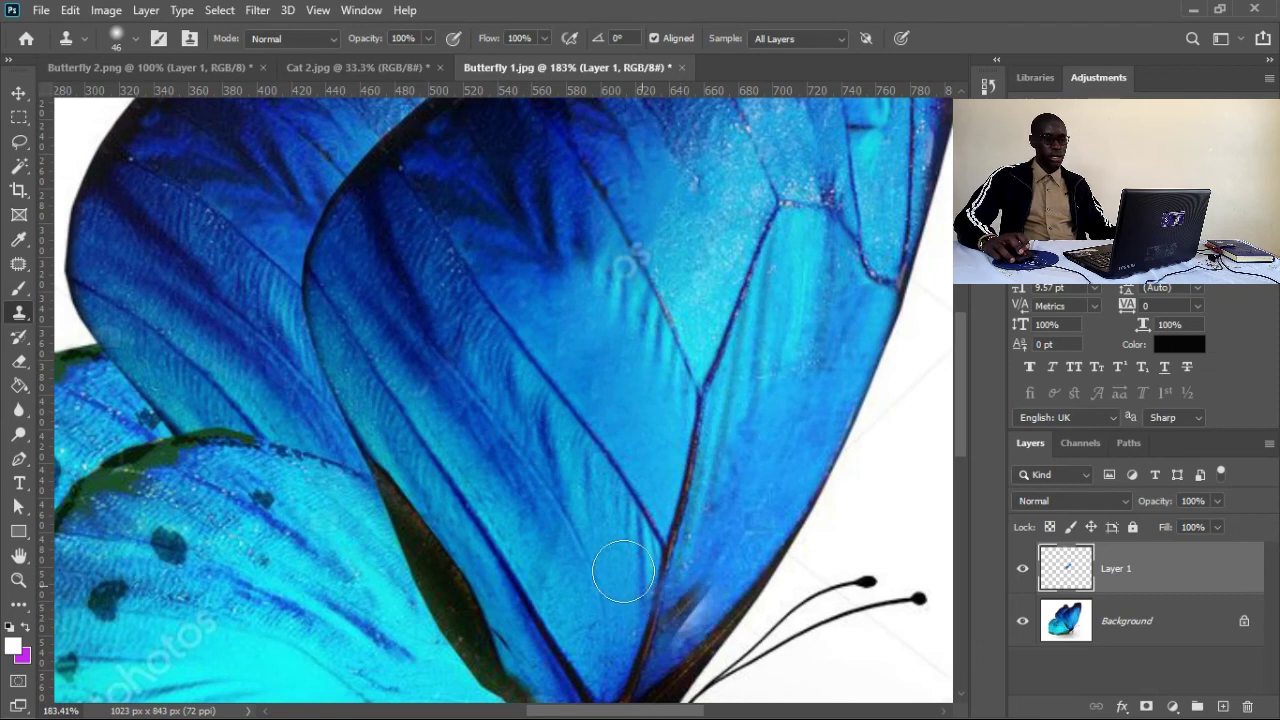
Rebuild the wing vein pattern over the remaining watermark on another wing area.
{"action": "left_click_drag", "start_coordinate": [677, 334], "coordinate": [500, 415]}
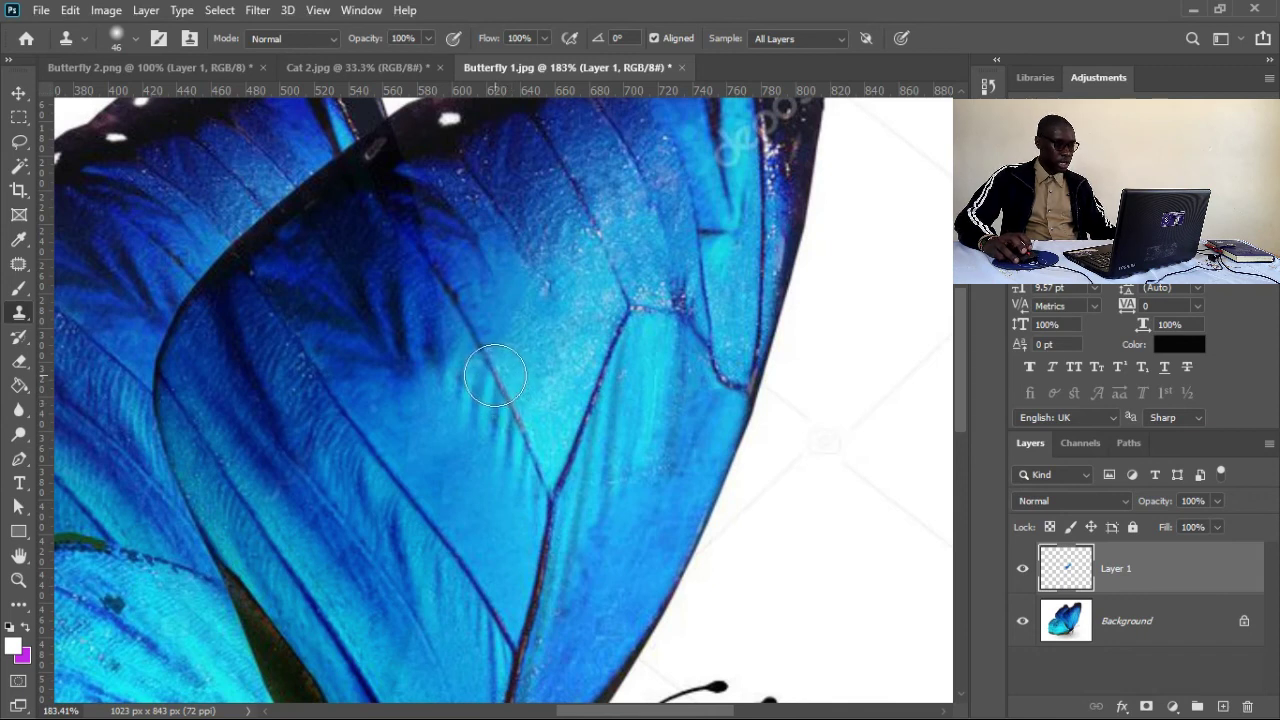
{"action": "mouse_move", "coordinate": [495, 376]}
{"action": "left_mouse_down"}
{"action": "mouse_move", "coordinate": [517, 344]}
{"action": "mouse_move", "coordinate": [483, 341]}
{"action": "mouse_move", "coordinate": [513, 365]}
{"action": "mouse_move", "coordinate": [480, 355]}
{"action": "mouse_move", "coordinate": [508, 396]}
{"action": "mouse_move", "coordinate": [480, 344]}
{"action": "left_mouse_up"}
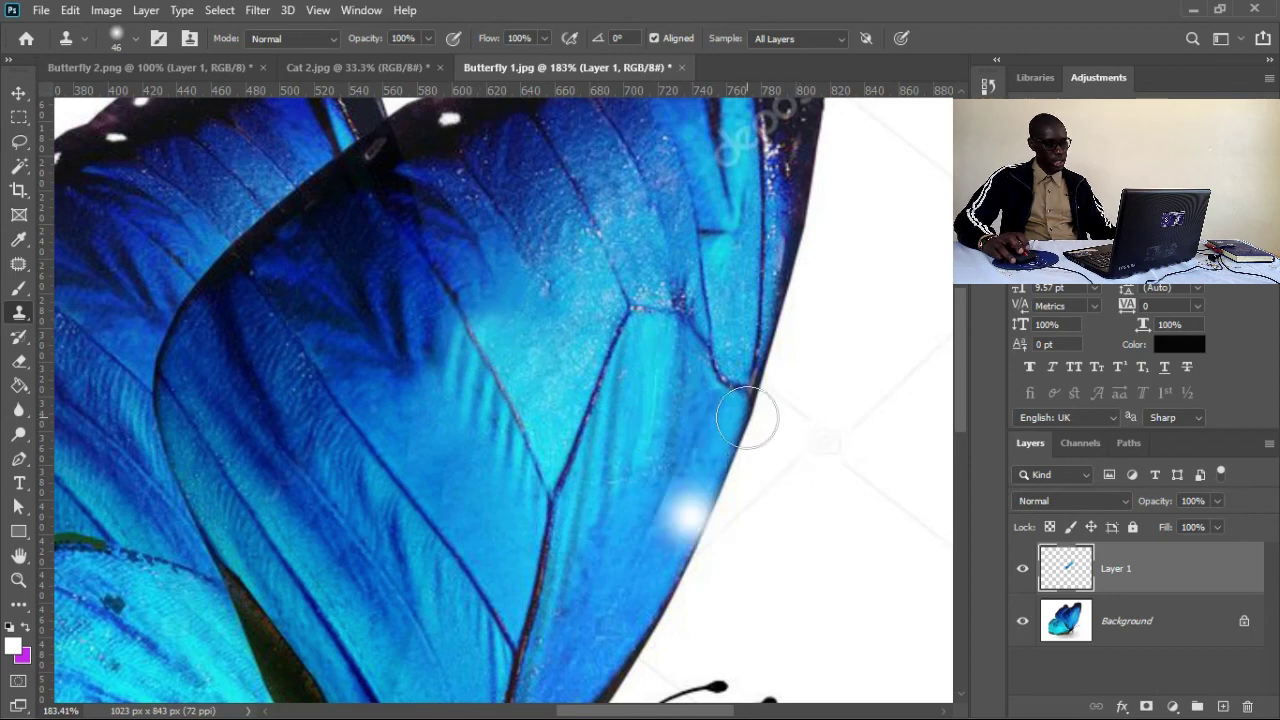
{"action": "mouse_move", "coordinate": [646, 400]}
{"action": "left_mouse_down"}
{"action": "mouse_move", "coordinate": [506, 508]}
{"action": "mouse_move", "coordinate": [502, 496]}
{"action": "left_mouse_up"}
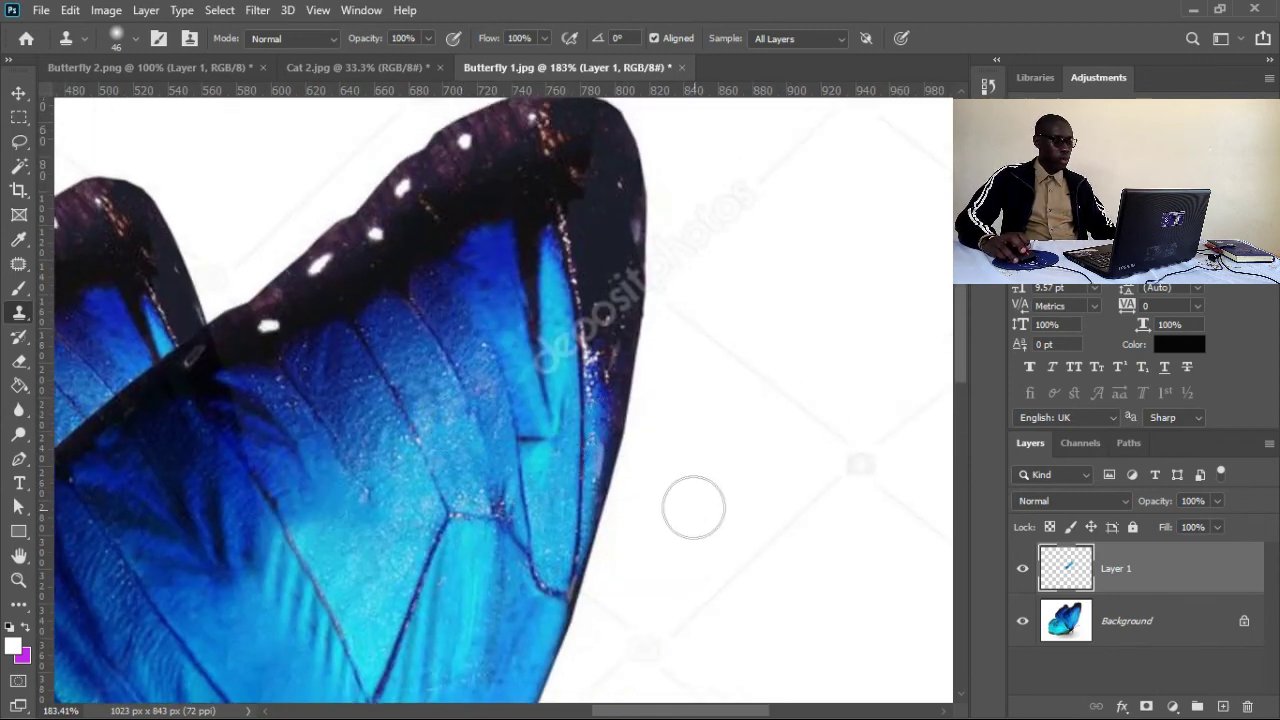
Fit the butterfly on screen and toggle Layer 1 to compare with the original.
{"action": "key", "text": "ctrl+0"}
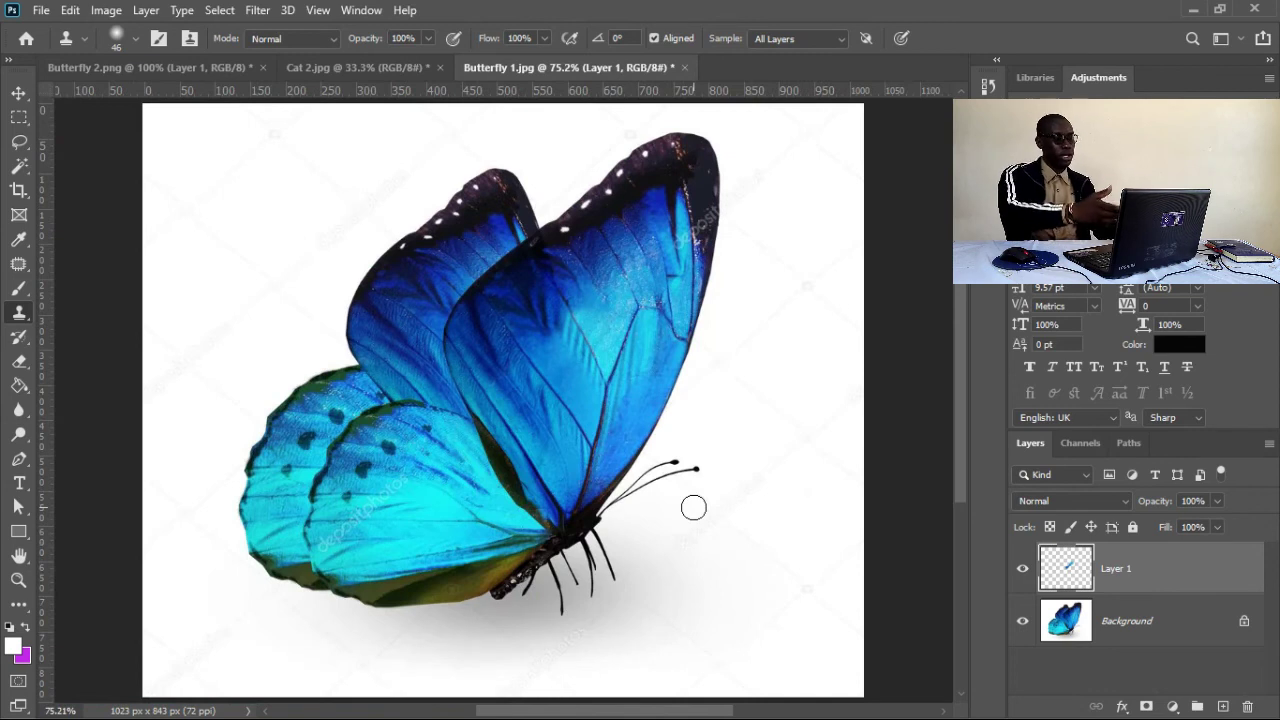
{"action": "left_click", "coordinate": [1020, 568]}
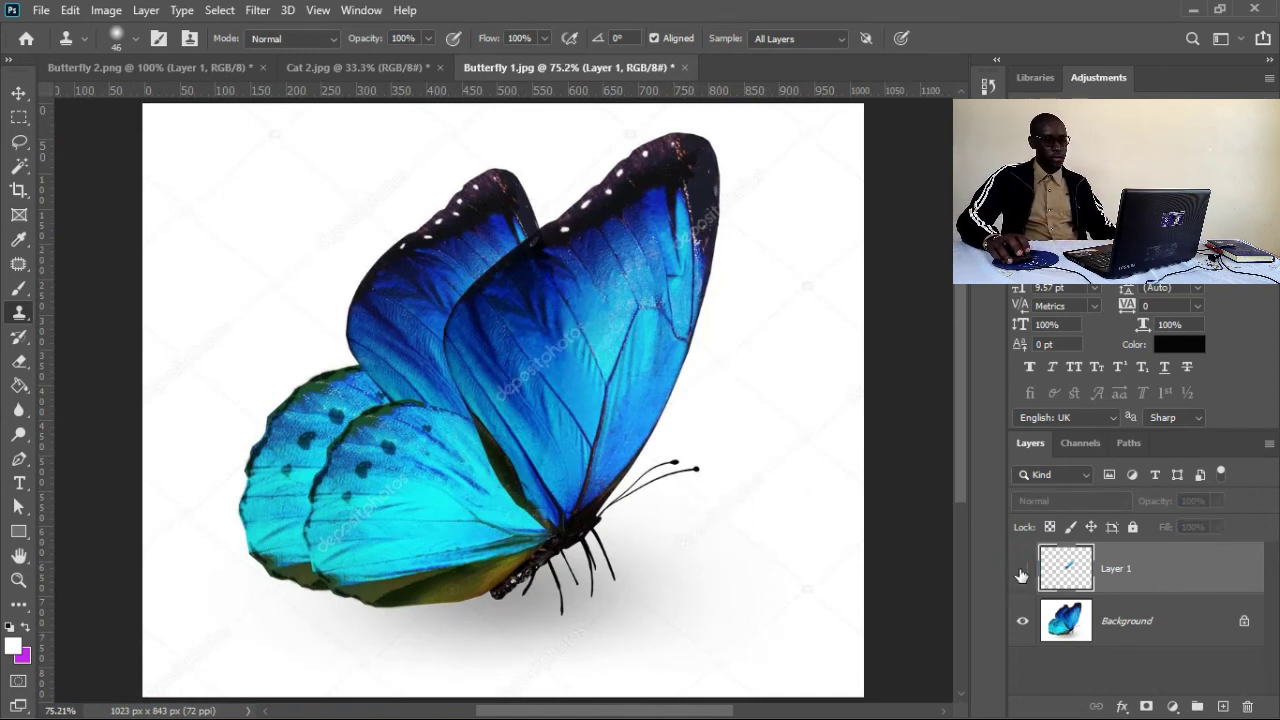
{"action": "left_click", "coordinate": [1020, 570]}
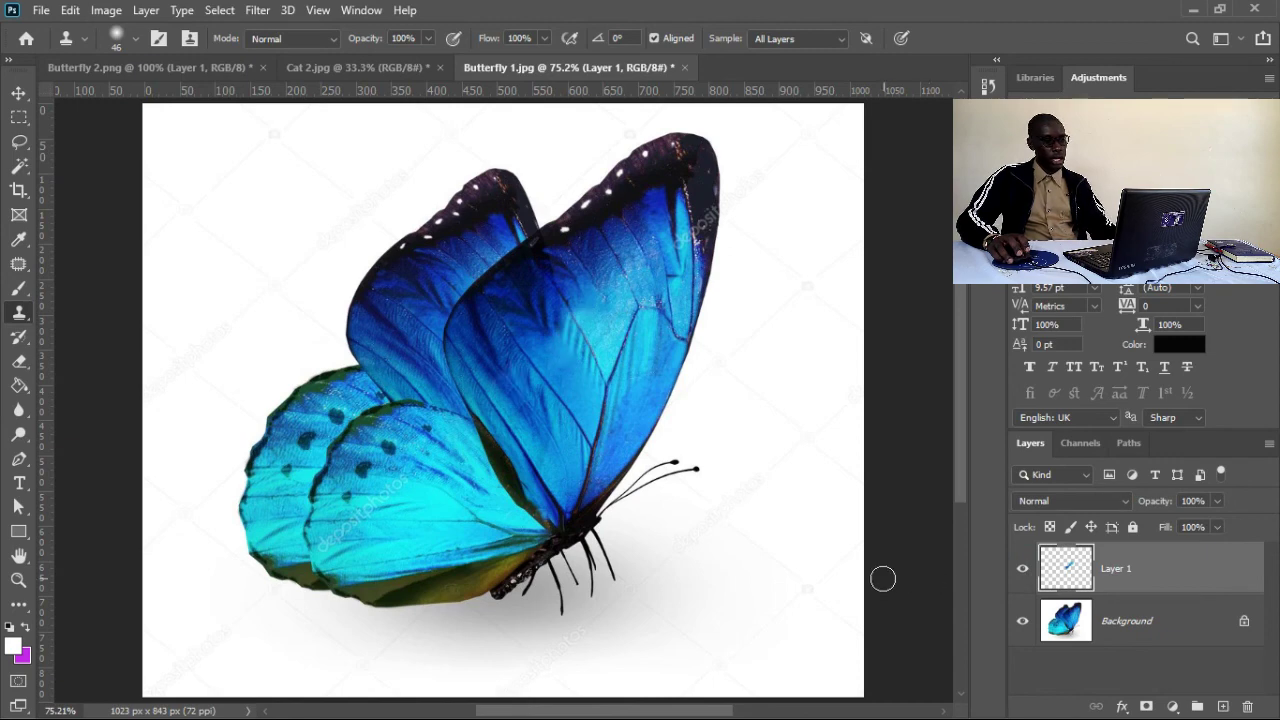